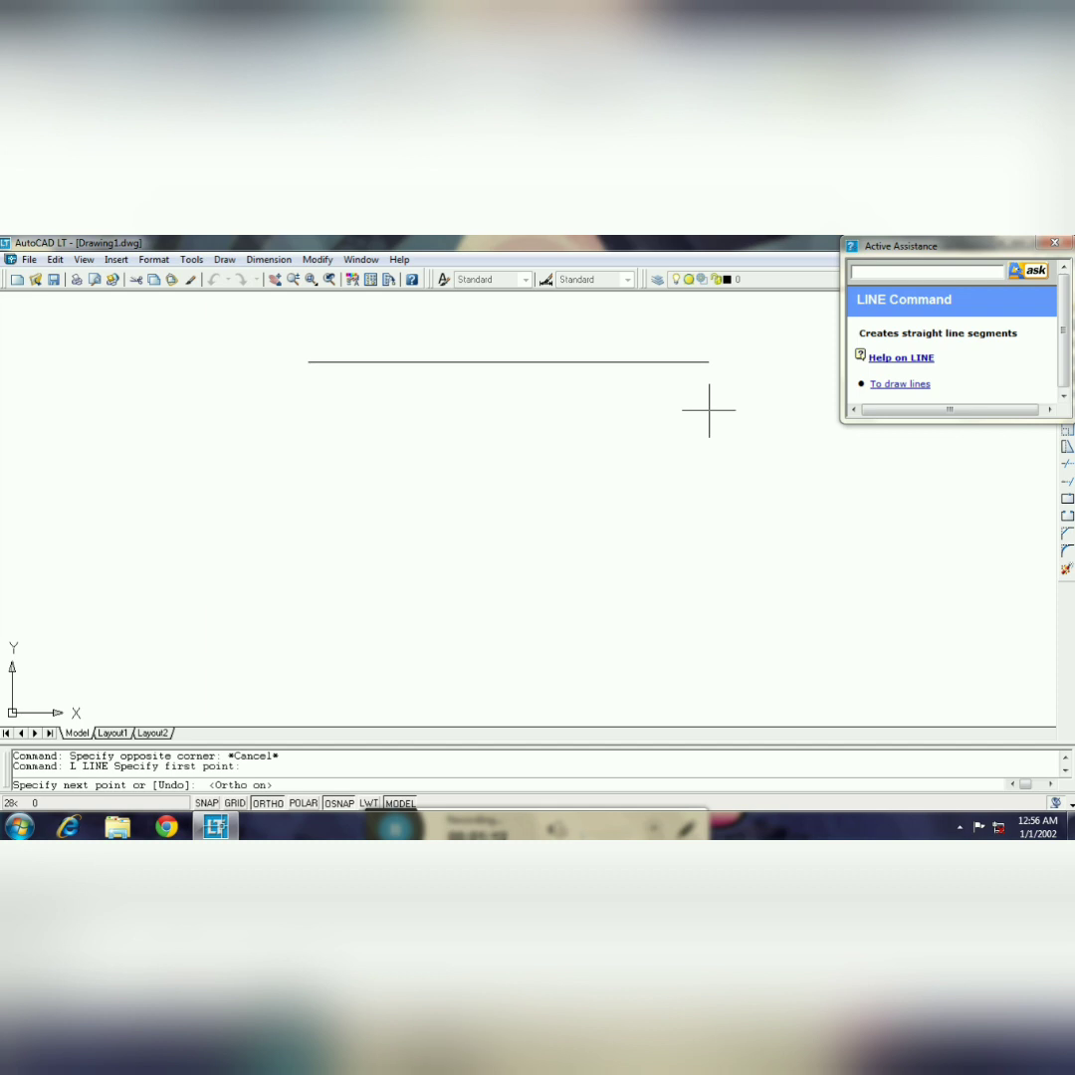
- Finish the horizontal line to the right of its start point with a length of 9000
{"action": "type", "text": "9000"}
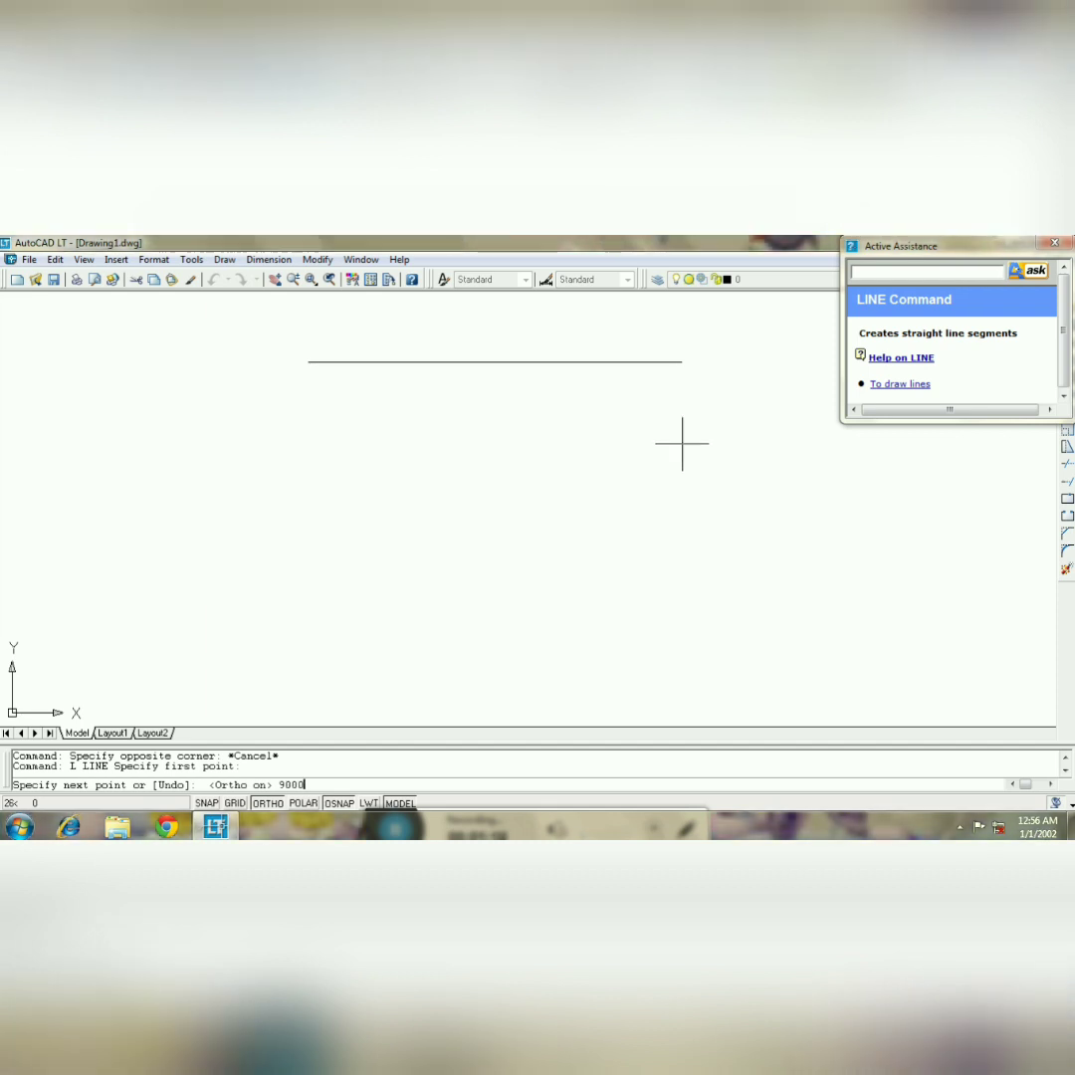
{"action": "key", "text": "Return"}
{"action": "key", "text": "Return"}
- Draw a vertical line 16800 long straight down from the right end of the horizontal line
{"action": "type", "text": "z"}
{"action": "key", "text": "Return"}
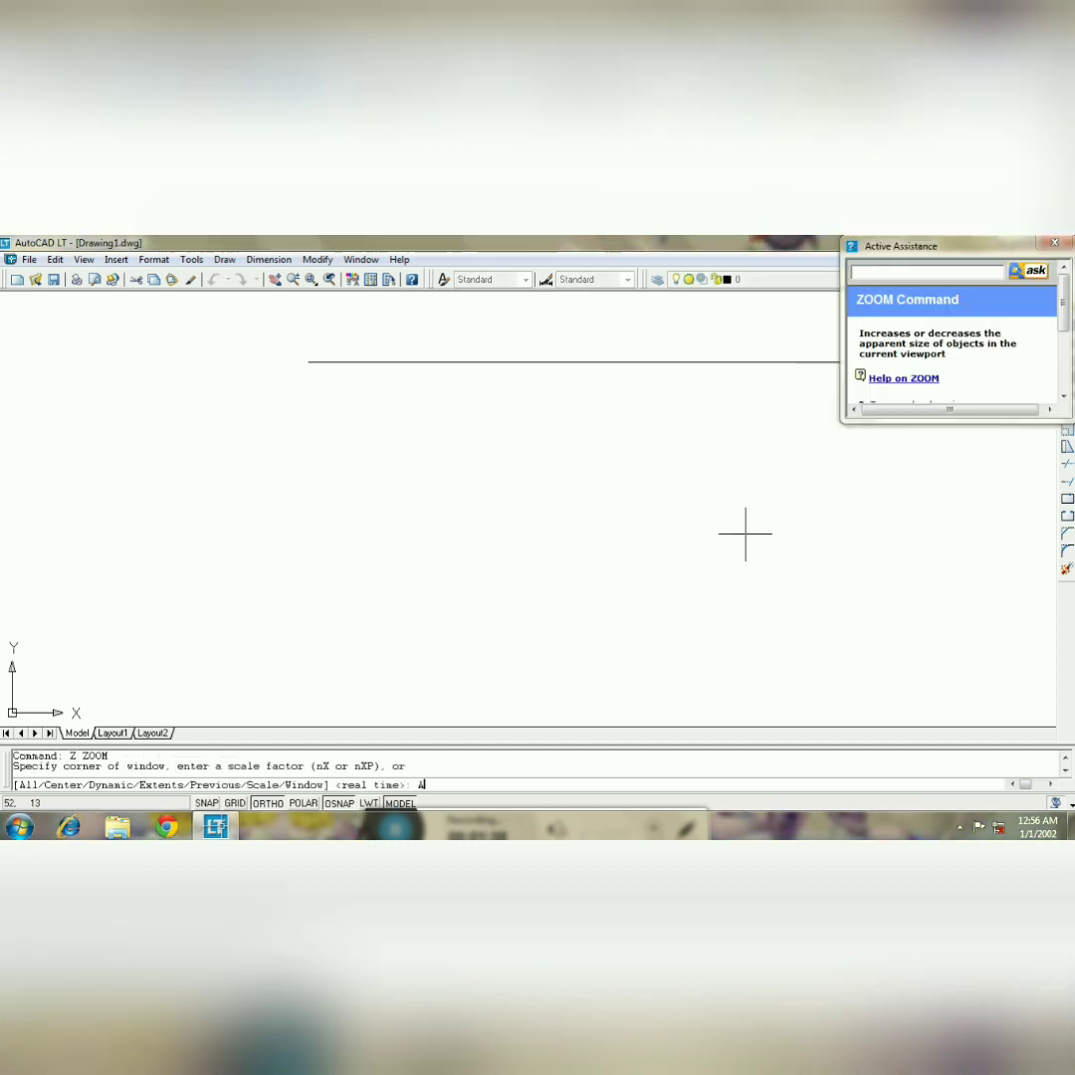
{"action": "type", "text": "a"}
{"action": "key", "text": "Return"}
{"action": "left_click", "coordinate": [293, 280]}
{"action": "left_click_drag", "start_coordinate": [498, 359], "coordinate": [415, 450]}
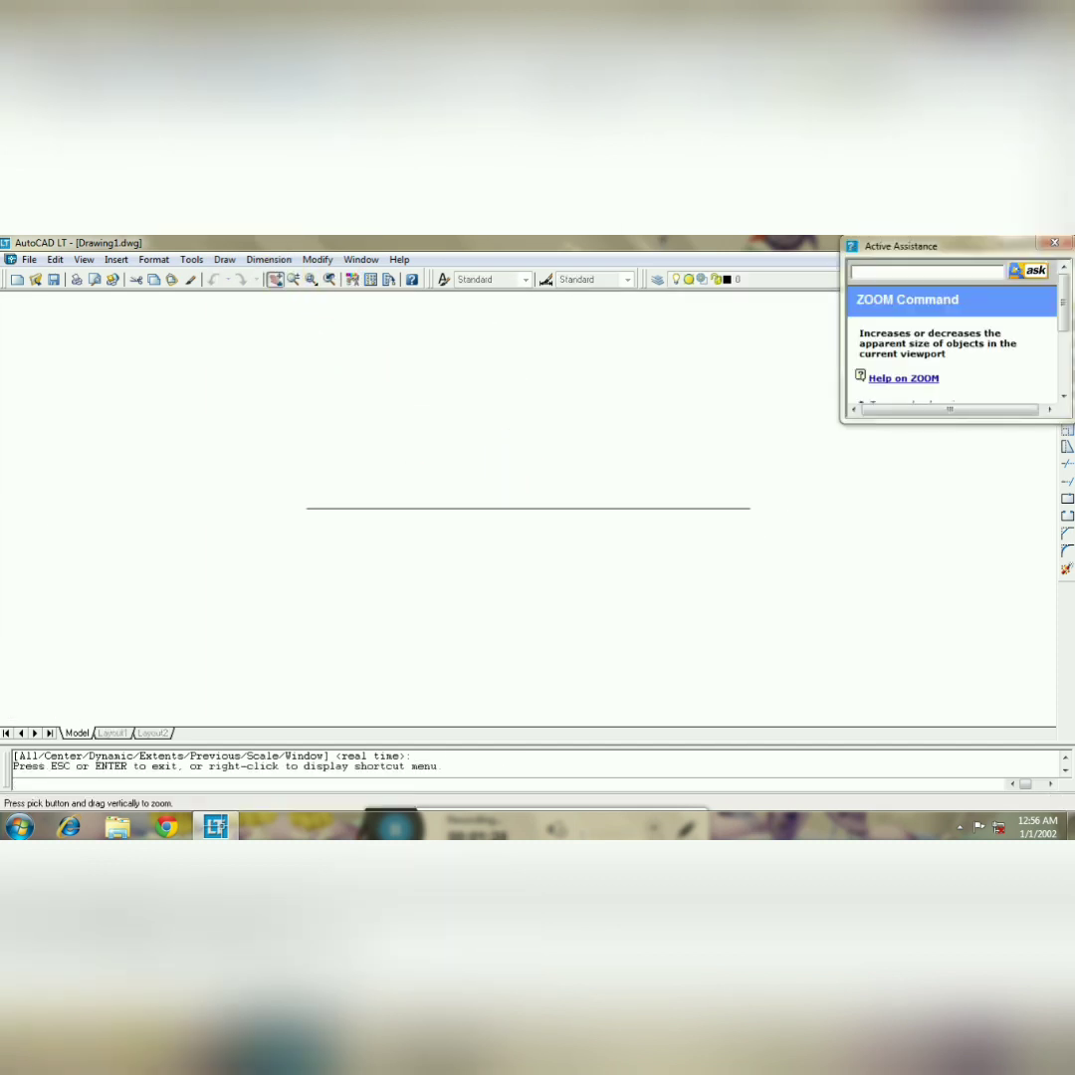
{"action": "left_click", "coordinate": [275, 279]}
{"action": "left_click_drag", "start_coordinate": [482, 569], "coordinate": [502, 470]}
{"action": "key", "text": "Escape"}
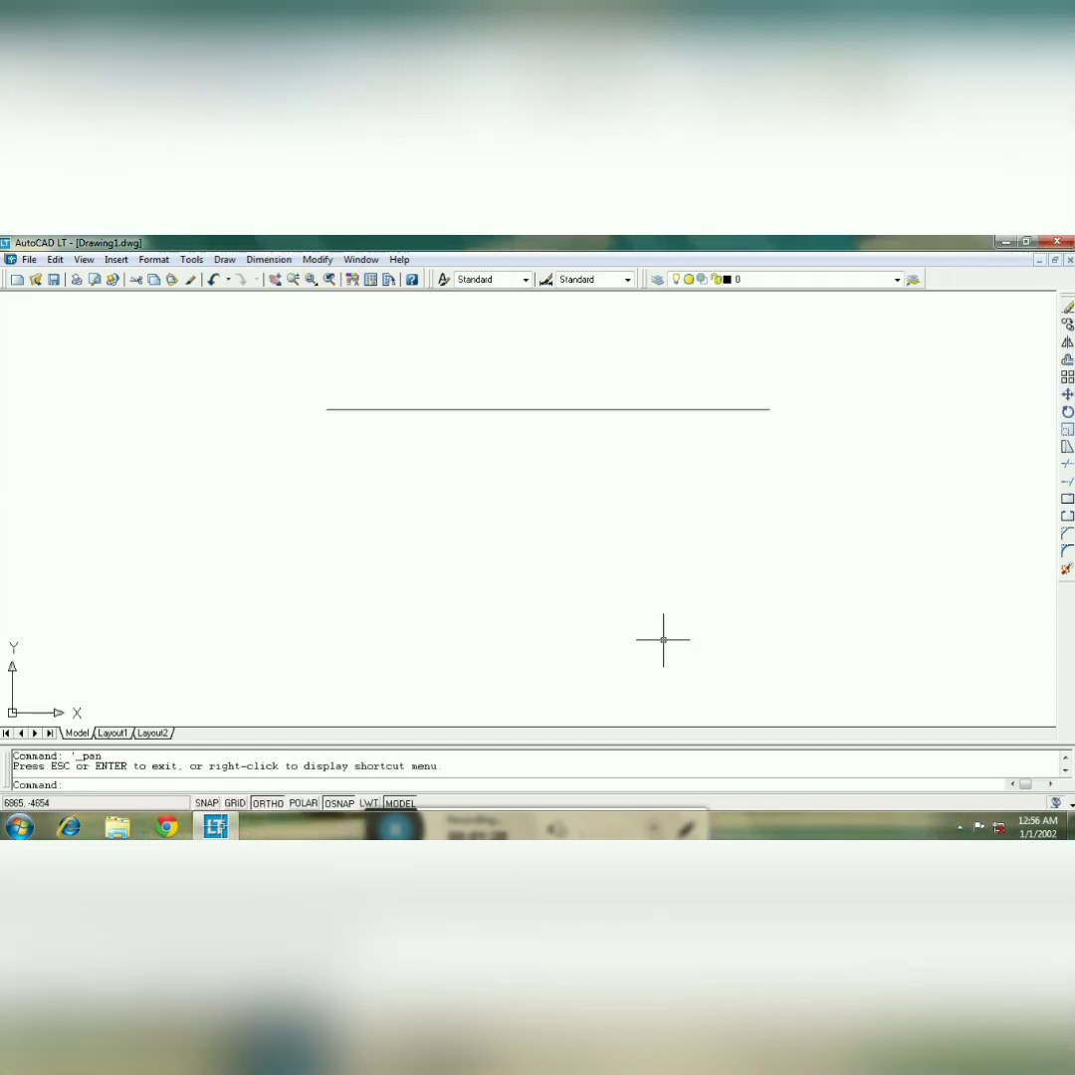
{"action": "type", "text": "l"}
{"action": "key", "text": "Return"}
{"action": "left_click", "coordinate": [769, 409]}
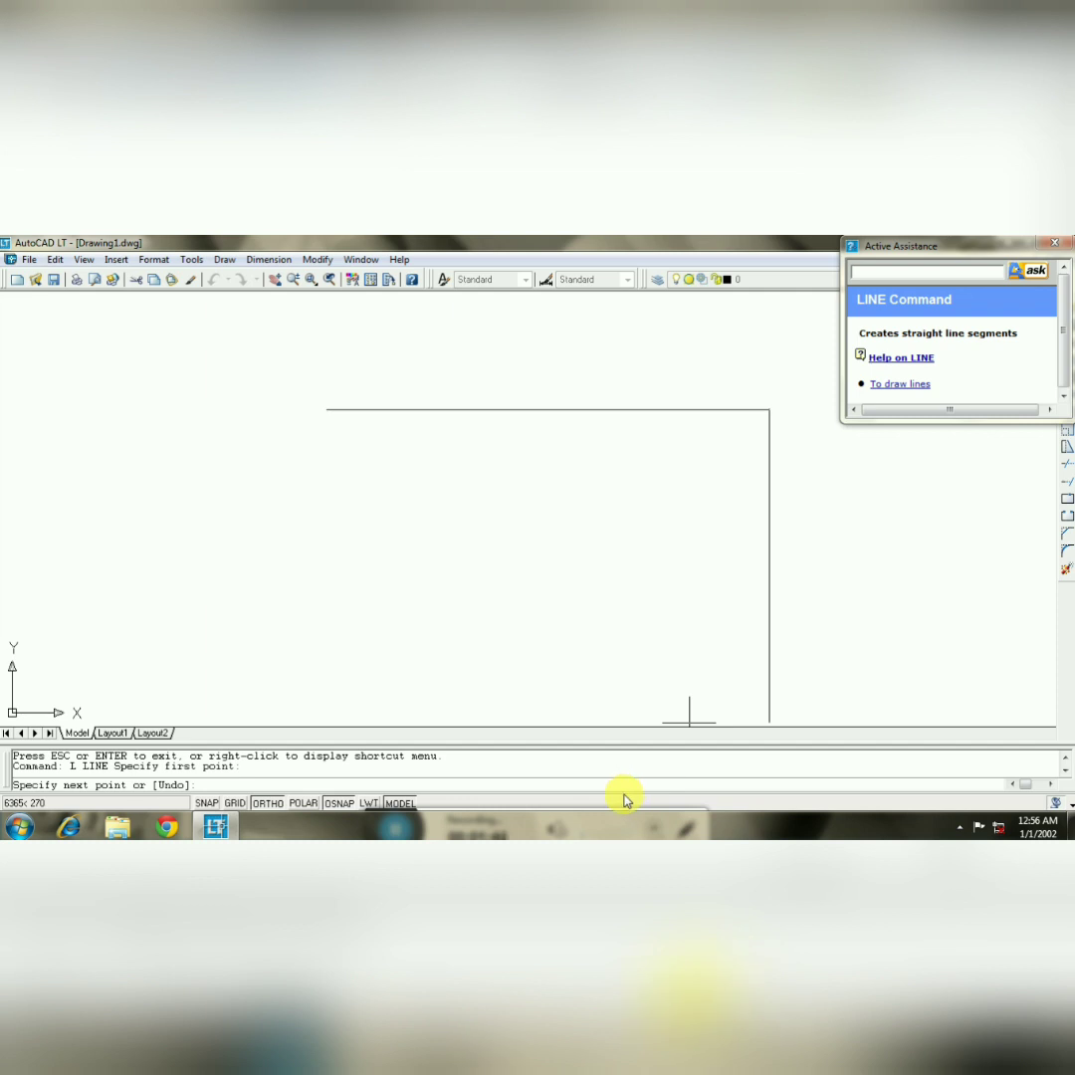
{"action": "type", "text": "16800"}
{"action": "key", "text": "Return"}
{"action": "key", "text": "Return"}
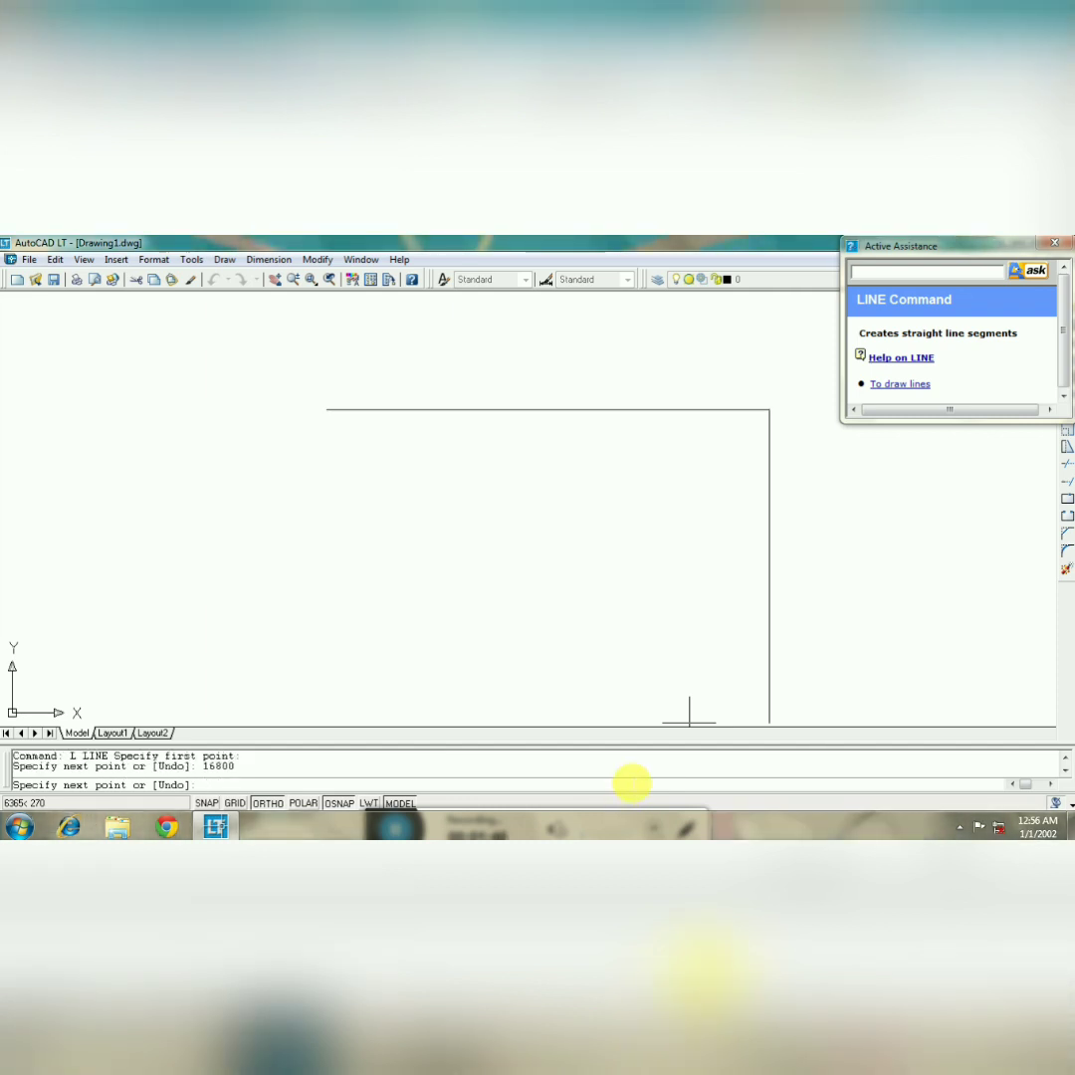
- Draw a 9000 line leftward from the vertical line's lower end and close the rectangle up to the top line's left end
{"action": "type", "text": "Z"}
{"action": "key", "text": "Return"}
{"action": "type", "text": "A"}
{"action": "key", "text": "Return"}
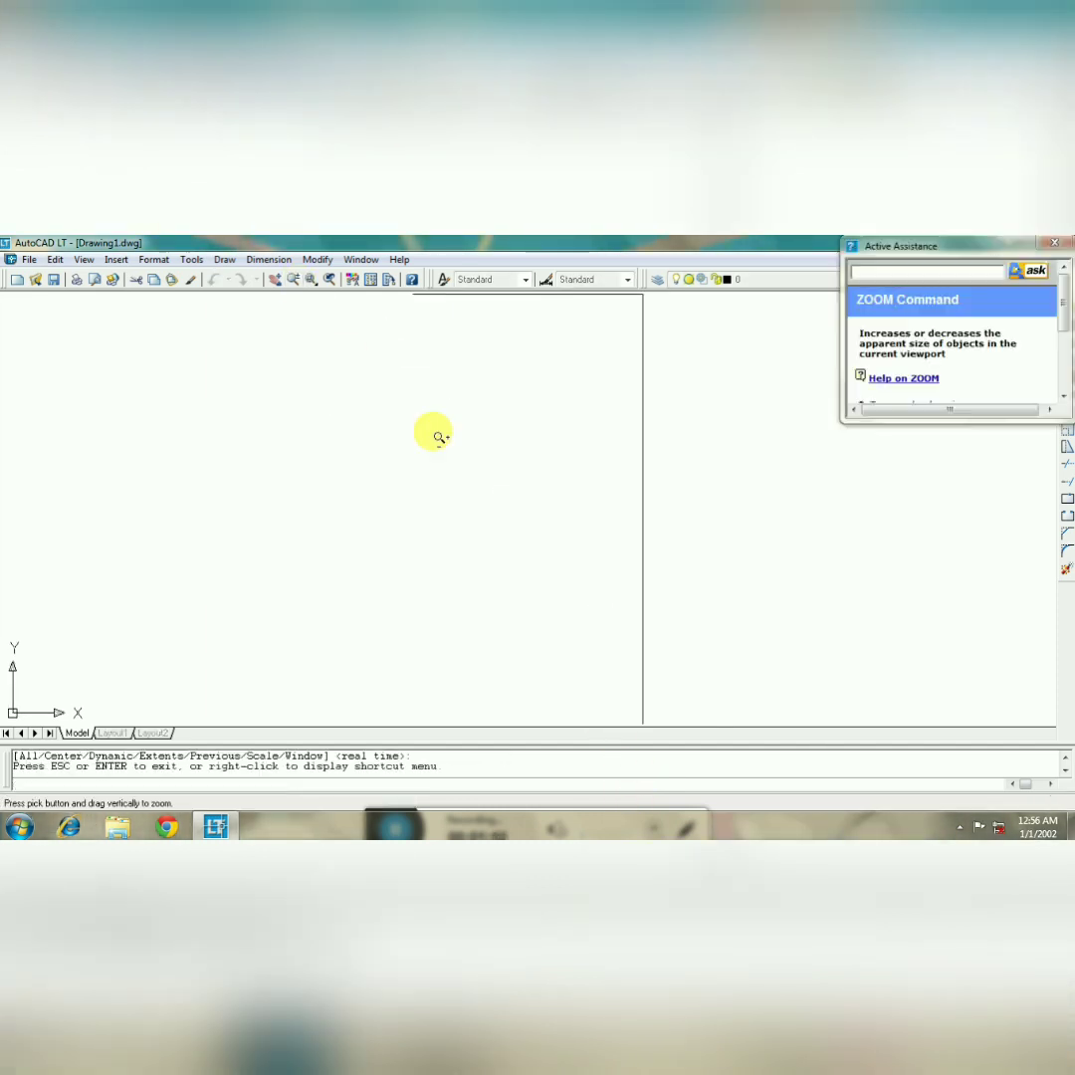
{"action": "scroll", "coordinate": [523, 523], "scroll_direction": "down", "scroll_amount": 2}
{"action": "type", "text": "l"}
{"action": "key", "text": "Return"}
{"action": "left_click", "coordinate": [602, 649]}
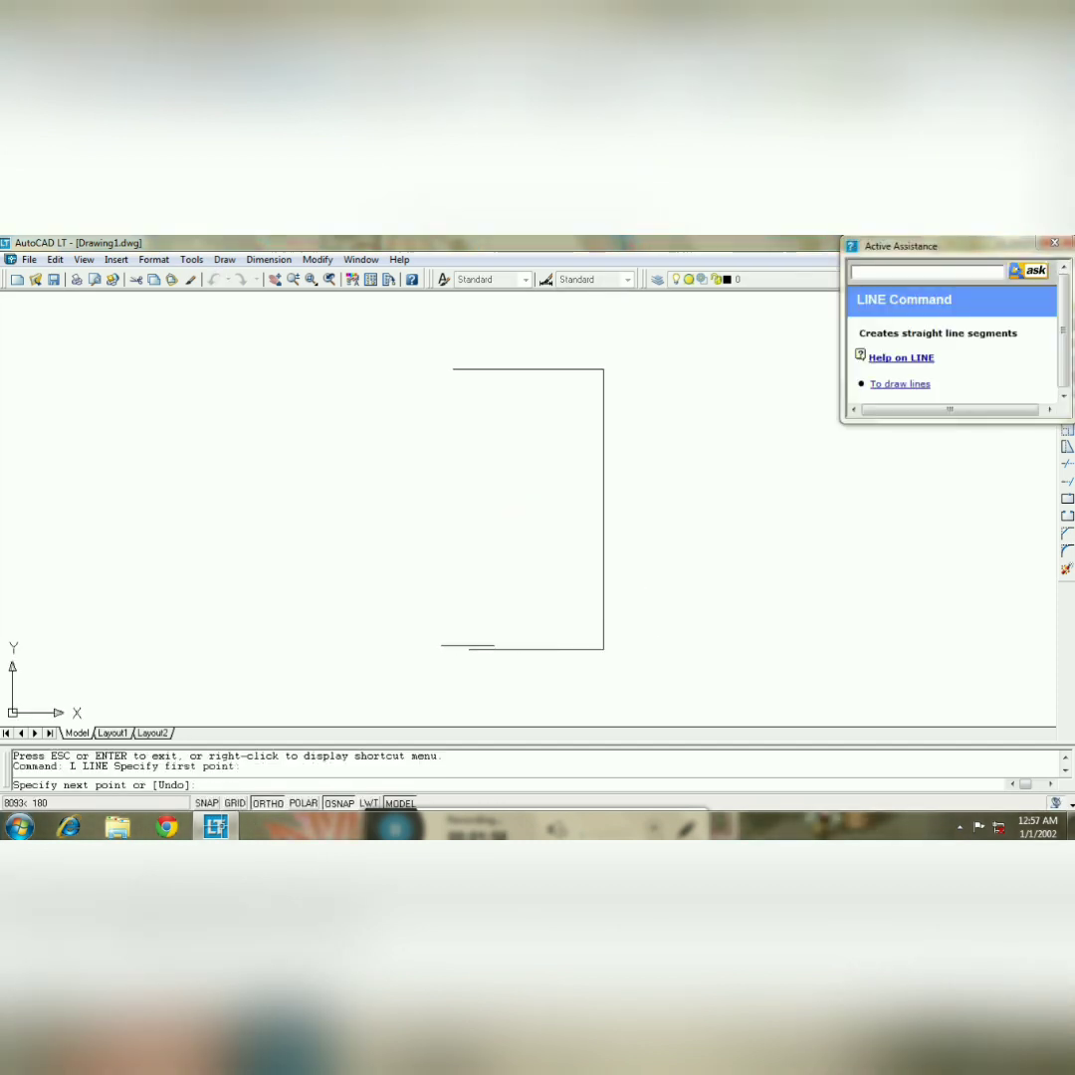
{"action": "type", "text": "9000"}
{"action": "key", "text": "Return"}
{"action": "left_click", "coordinate": [453, 370]}
{"action": "key", "text": "Return"}
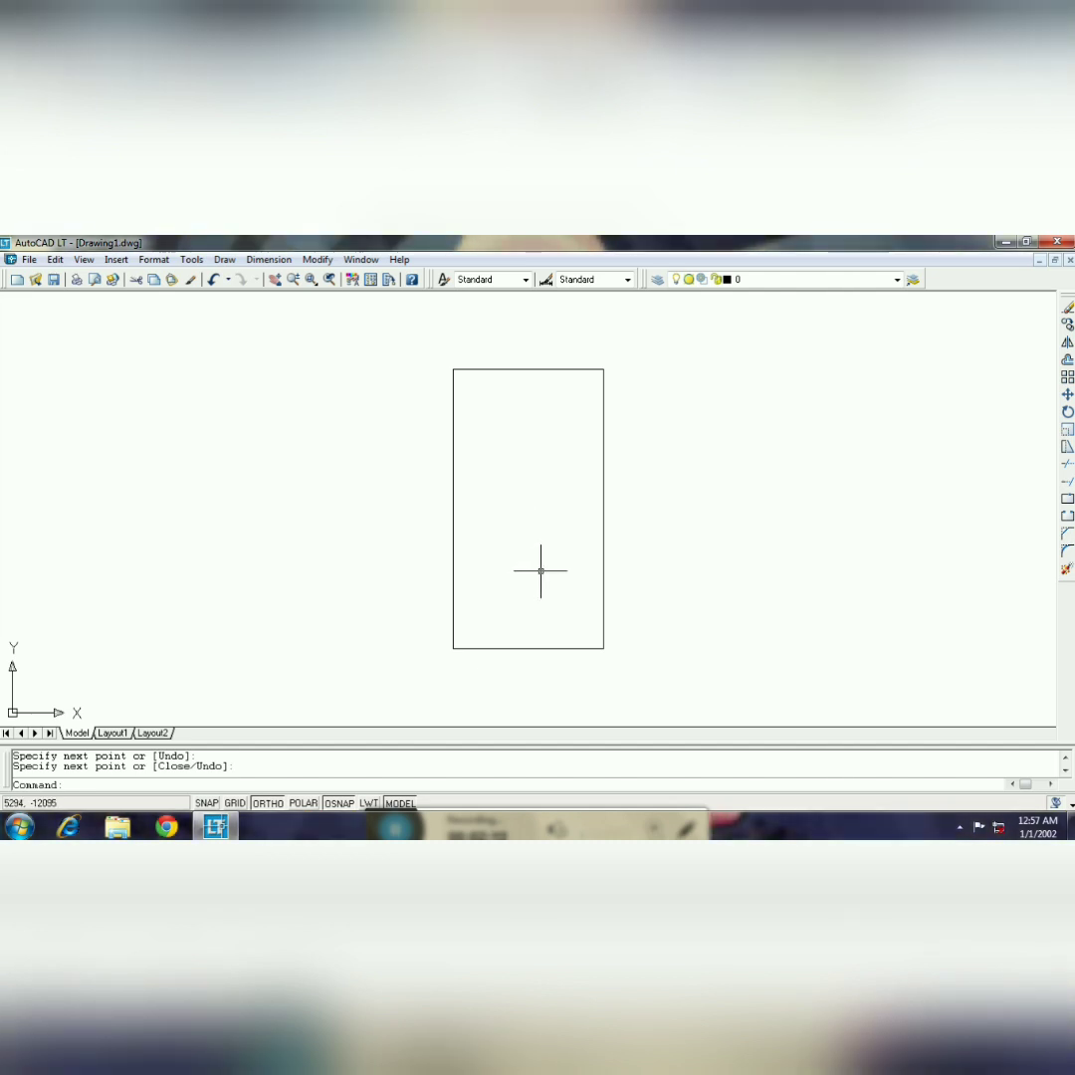
- Offset the rectangle's left side 1500 outward to the left
{"action": "type", "text": "o"}
{"action": "key", "text": "Return"}
{"action": "type", "text": "1500"}
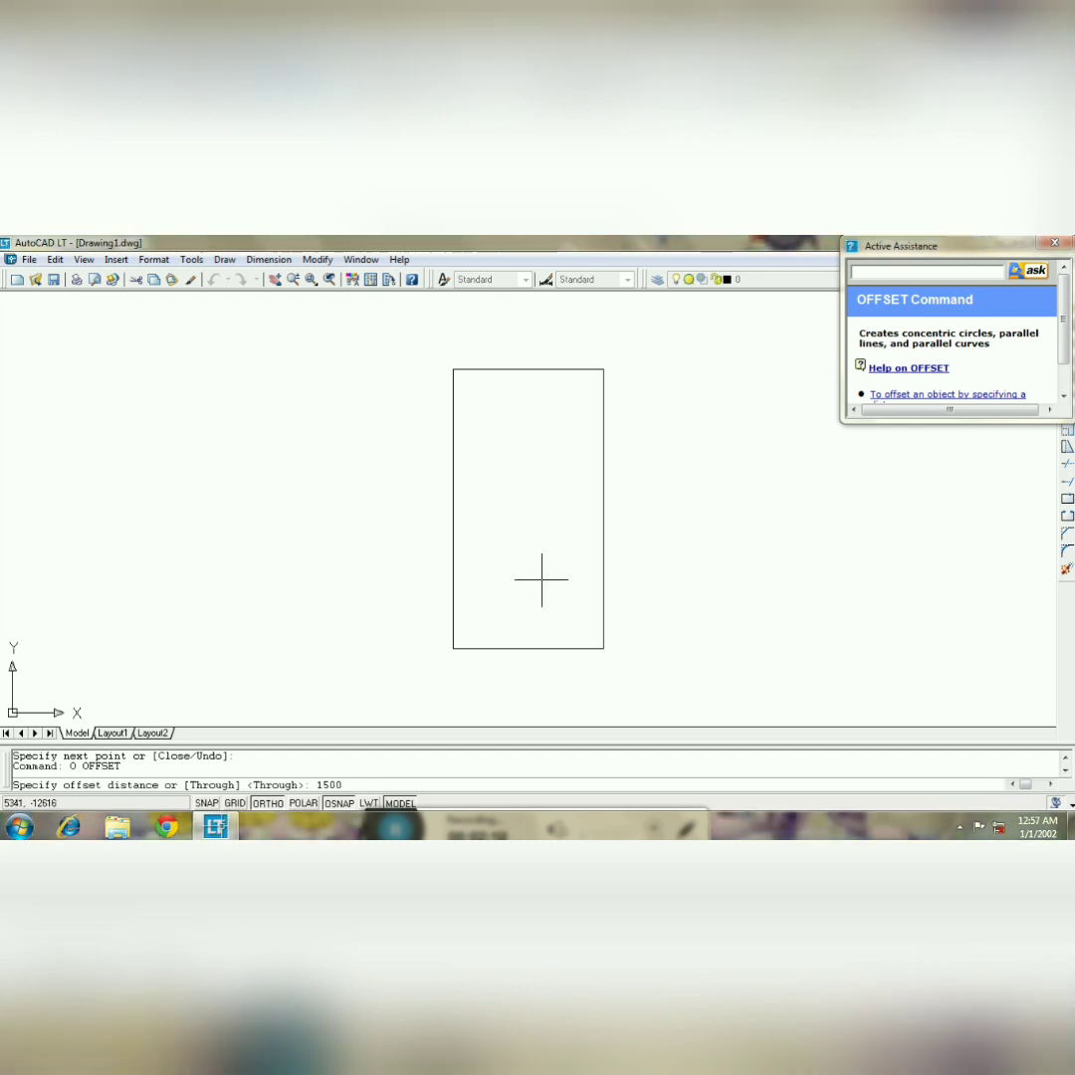
{"action": "key", "text": "Return"}
{"action": "left_click", "coordinate": [454, 486]}
{"action": "left_click", "coordinate": [405, 476]}
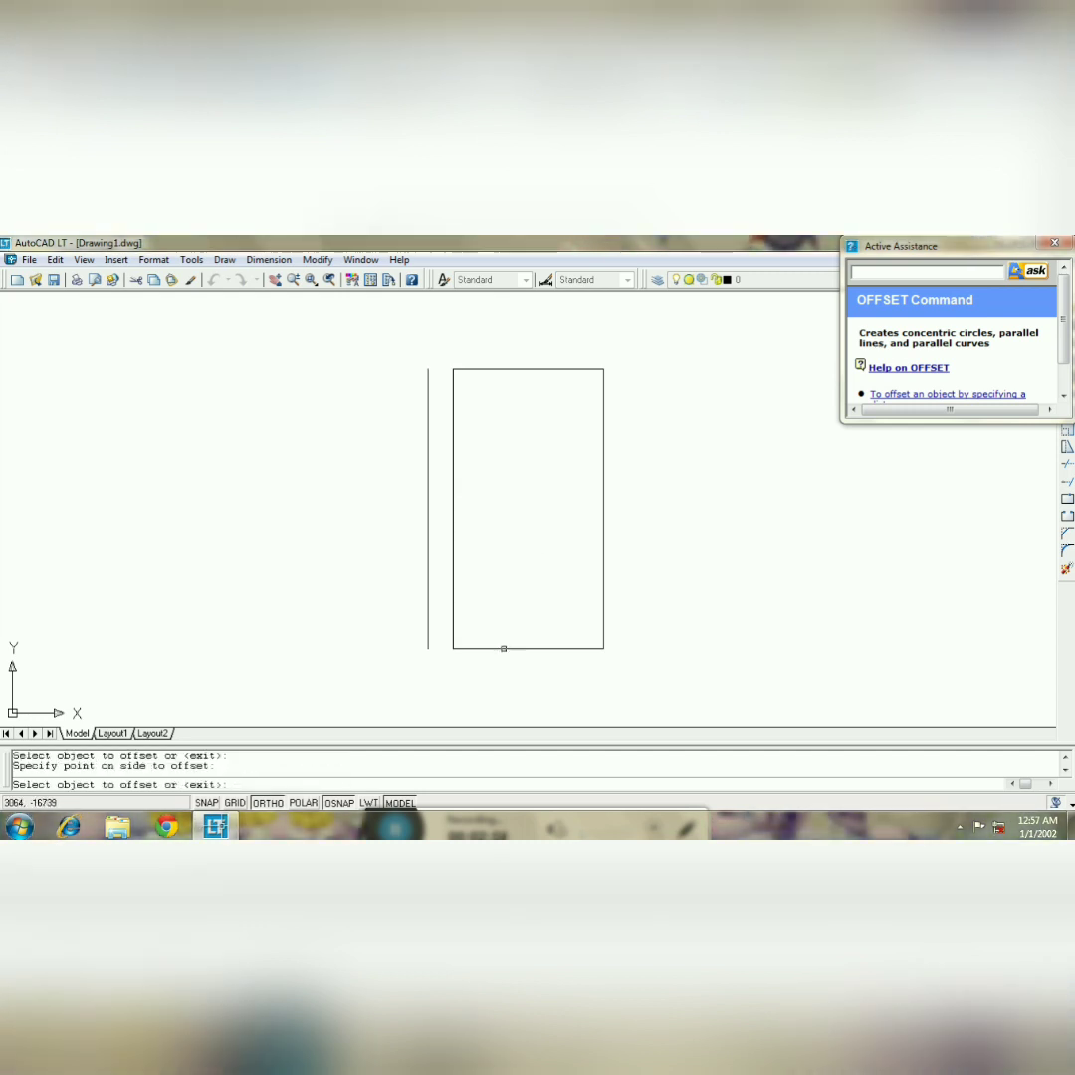
- Offset the rectangle's bottom side downward by 1500, and offset the resulting line downward by the same distance again
{"action": "left_click", "coordinate": [504, 648]}
{"action": "left_click", "coordinate": [516, 679]}
{"action": "left_click", "coordinate": [515, 673]}
{"action": "left_click", "coordinate": [518, 707]}
{"action": "key", "text": "Escape"}
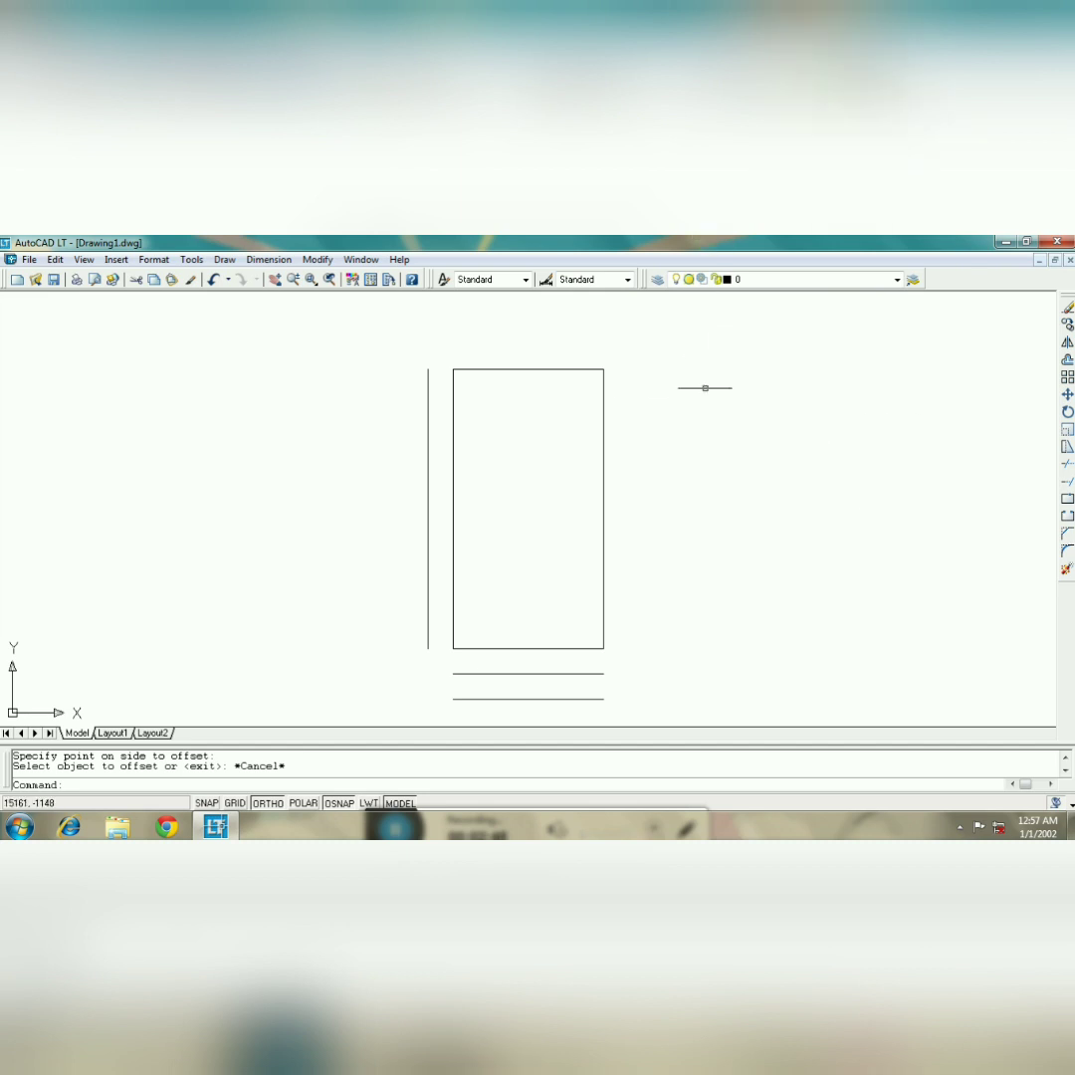
{"action": "key", "text": "Escape"}
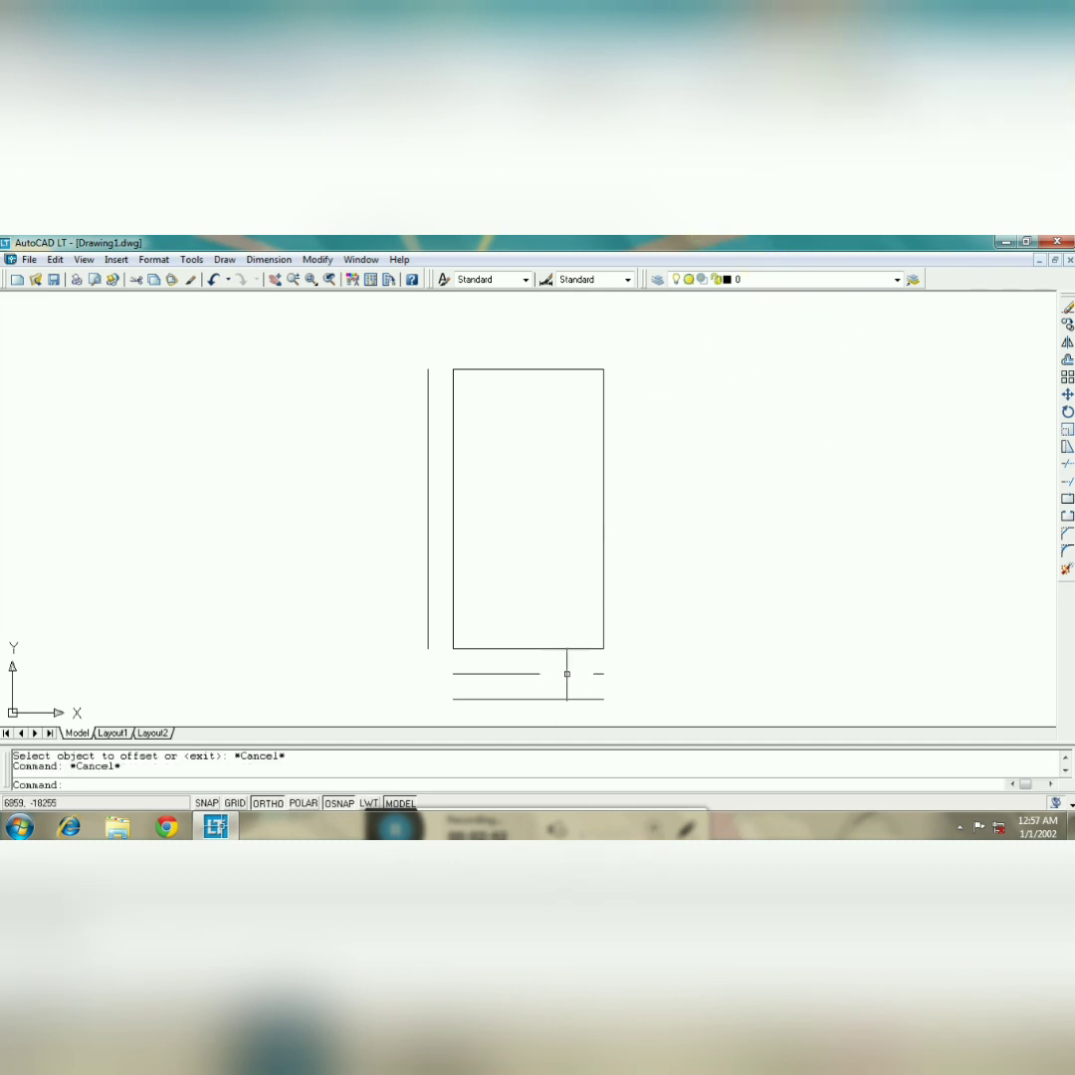
- Delete the nearer line below the rectangle and join the outer left and lowest lines into a square corner with Fillet
{"action": "left_click", "coordinate": [576, 675]}
{"action": "key", "text": "Delete"}
{"action": "type", "text": "f"}
{"action": "key", "text": "Return"}
{"action": "left_click", "coordinate": [428, 508]}
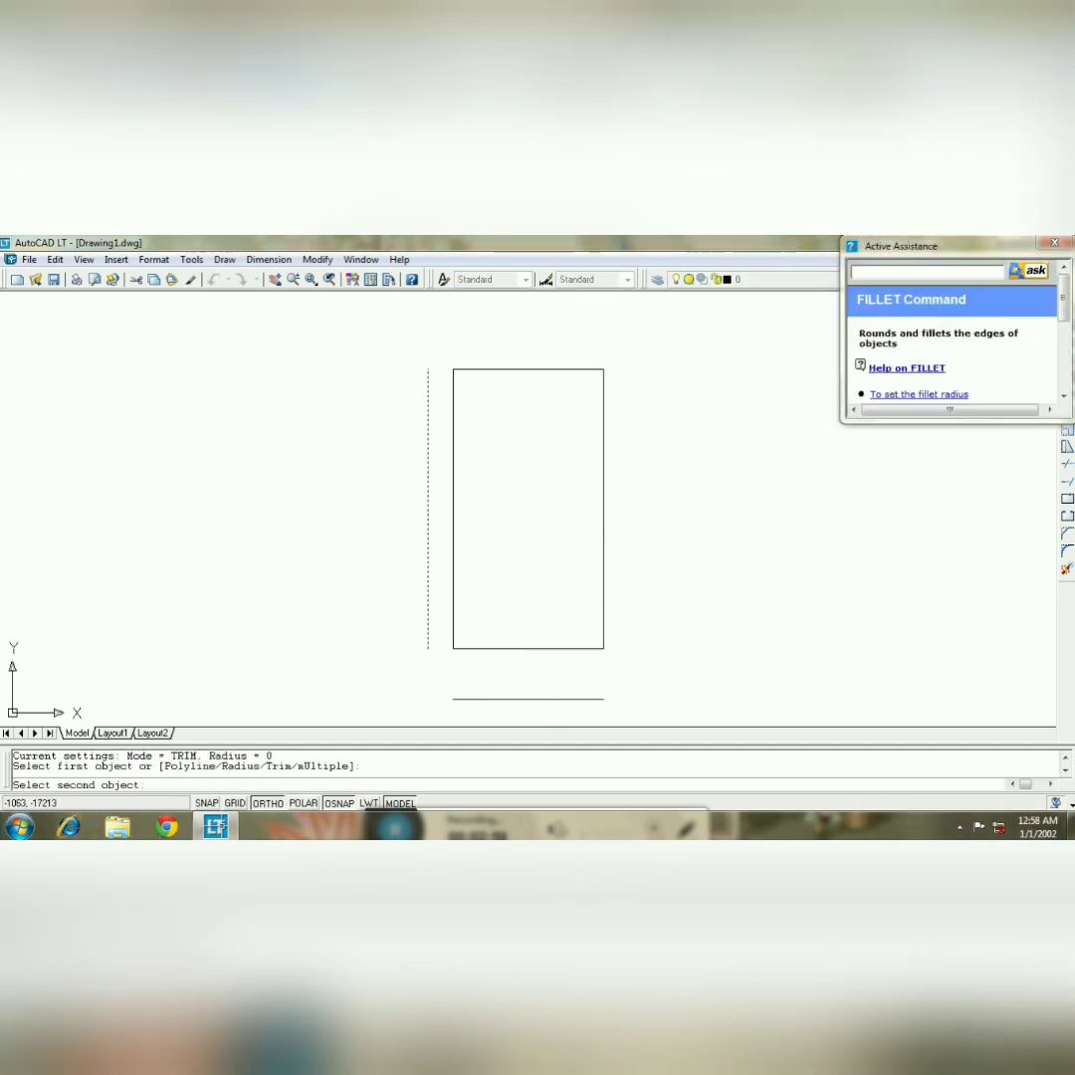
{"action": "left_click", "coordinate": [478, 700]}
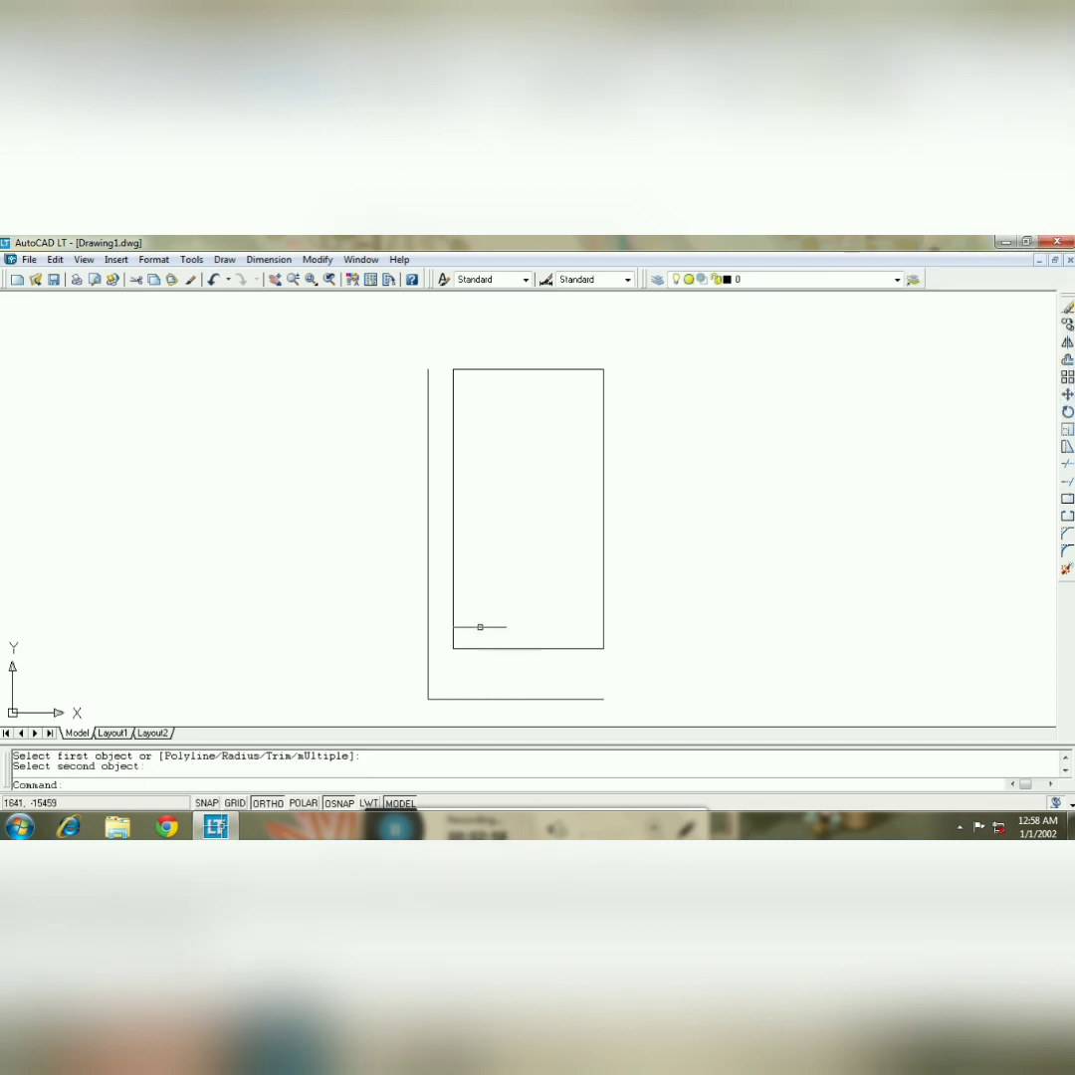
- Draw a line connecting the top of the outer left line to the rectangle's top-left corner
{"action": "left_click", "coordinate": [295, 281]}
{"action": "left_click_drag", "start_coordinate": [516, 453], "coordinate": [510, 333]}
{"action": "left_click", "coordinate": [275, 281]}
{"action": "mouse_move", "coordinate": [470, 468]}
{"action": "left_mouse_down"}
{"action": "mouse_move", "coordinate": [495, 677]}
{"action": "mouse_move", "coordinate": [528, 728]}
{"action": "mouse_move", "coordinate": [534, 684]}
{"action": "left_mouse_up"}
{"action": "key", "text": "Escape"}
{"action": "type", "text": "l"}
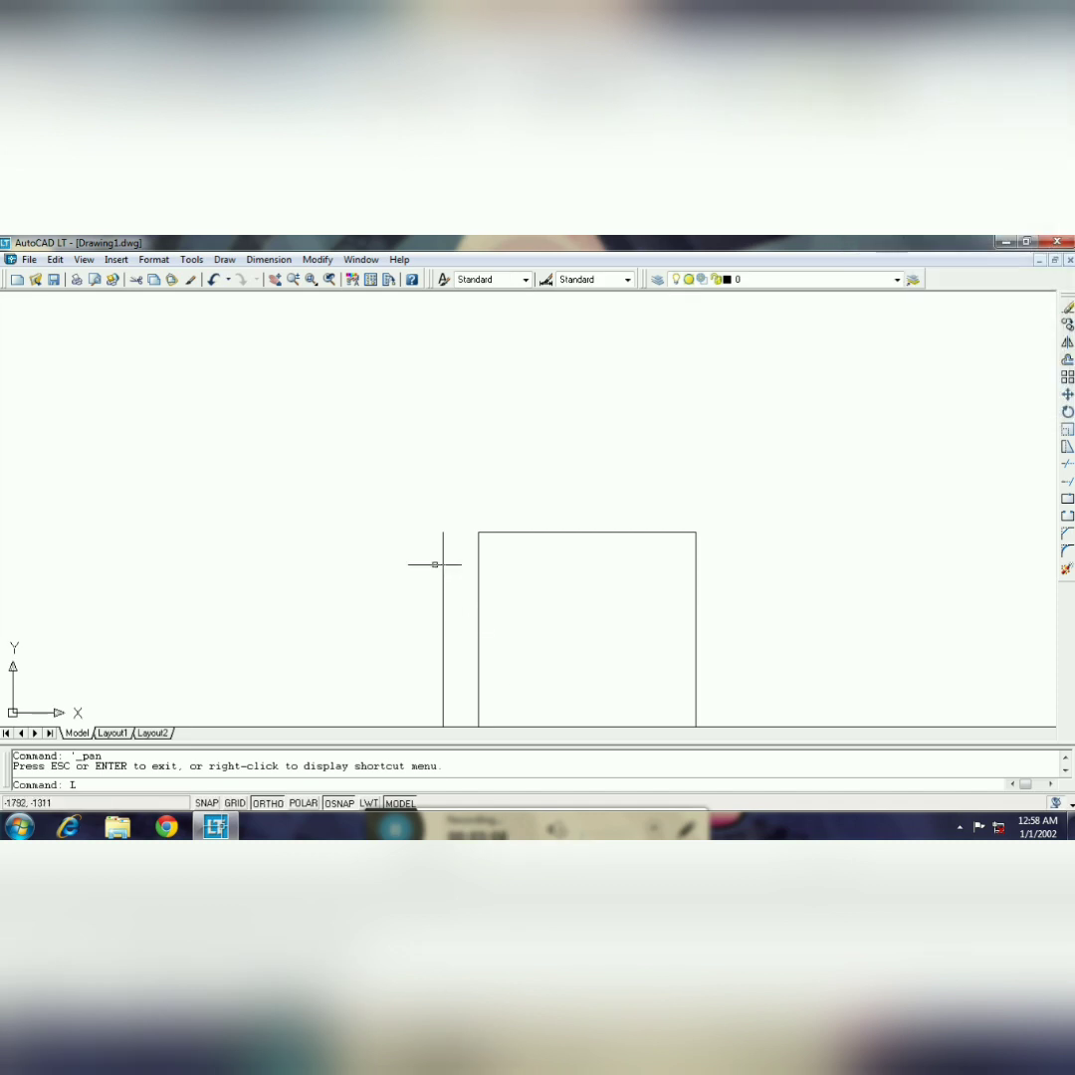
{"action": "key", "text": "Return"}
{"action": "left_click", "coordinate": [444, 531]}
{"action": "left_click", "coordinate": [478, 532]}
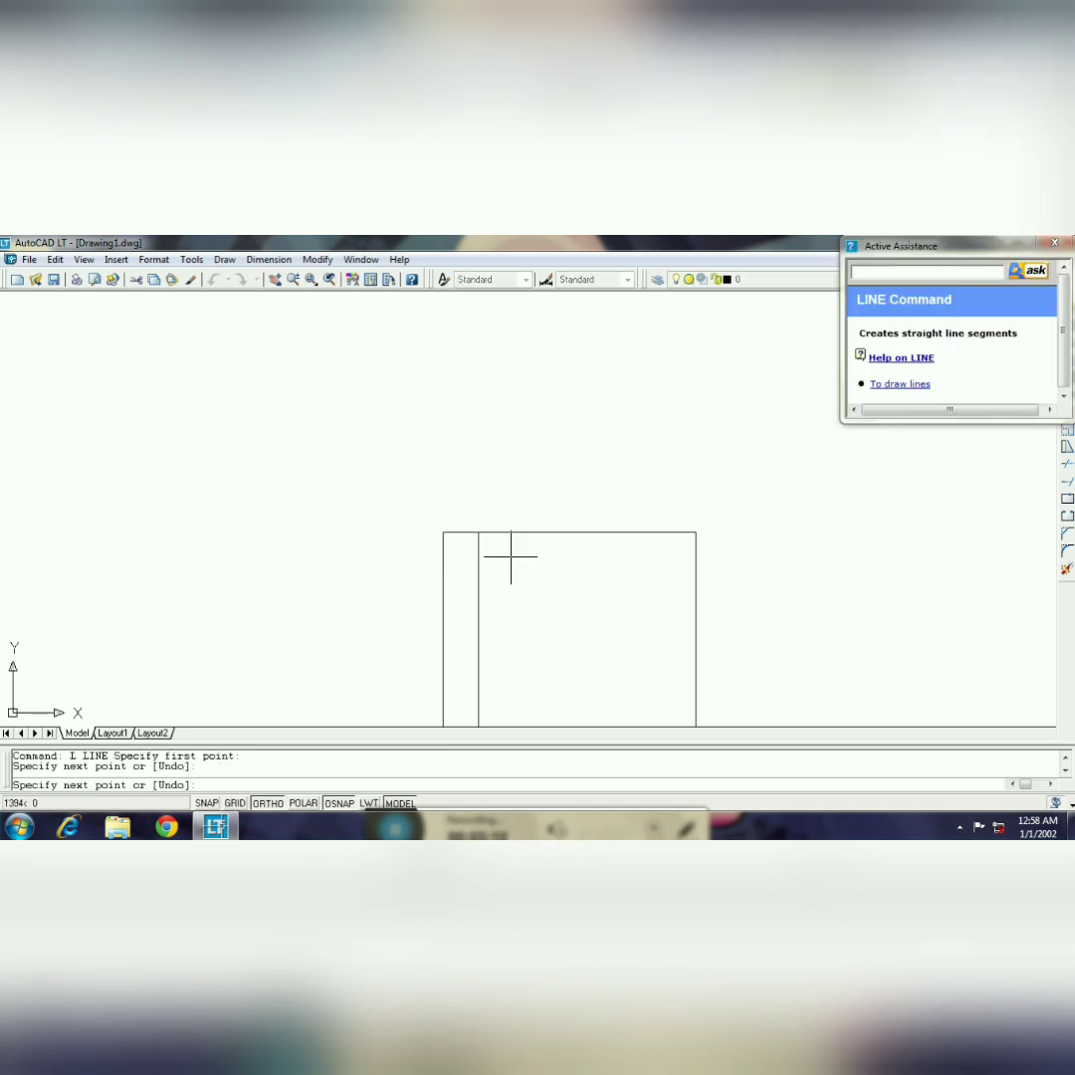
{"action": "key", "text": "Return"}
{"action": "left_click", "coordinate": [566, 588]}
{"action": "key", "text": "Escape"}
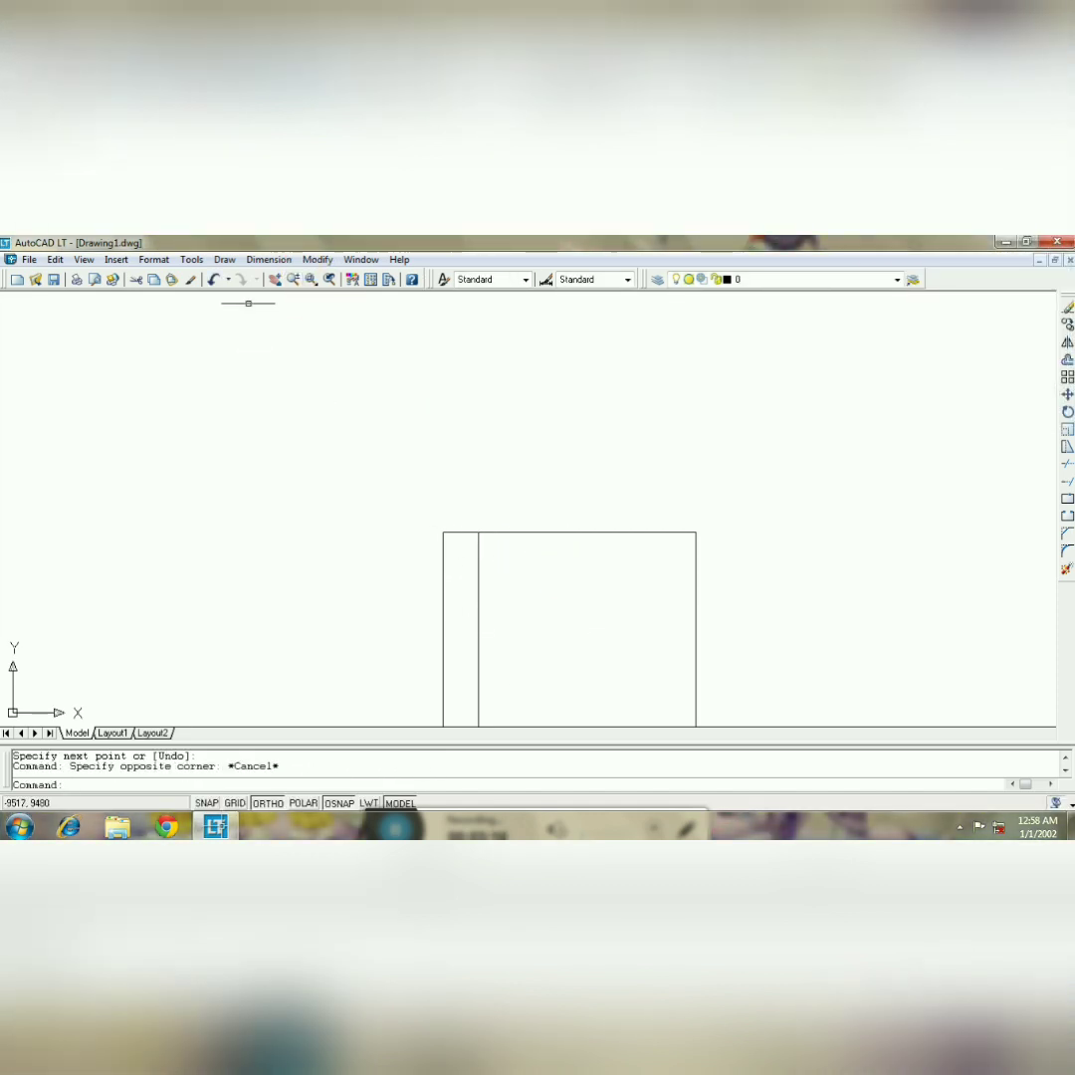
{"action": "left_click", "coordinate": [293, 280]}
{"action": "mouse_move", "coordinate": [480, 595]}
{"action": "left_mouse_down"}
{"action": "mouse_move", "coordinate": [429, 358]}
{"action": "mouse_move", "coordinate": [278, 284]}
{"action": "left_mouse_up"}
{"action": "left_click", "coordinate": [274, 280]}
{"action": "mouse_move", "coordinate": [563, 601]}
{"action": "left_mouse_down"}
{"action": "mouse_move", "coordinate": [531, 563]}
{"action": "mouse_move", "coordinate": [511, 478]}
{"action": "left_mouse_up"}
{"action": "key", "text": "Escape"}
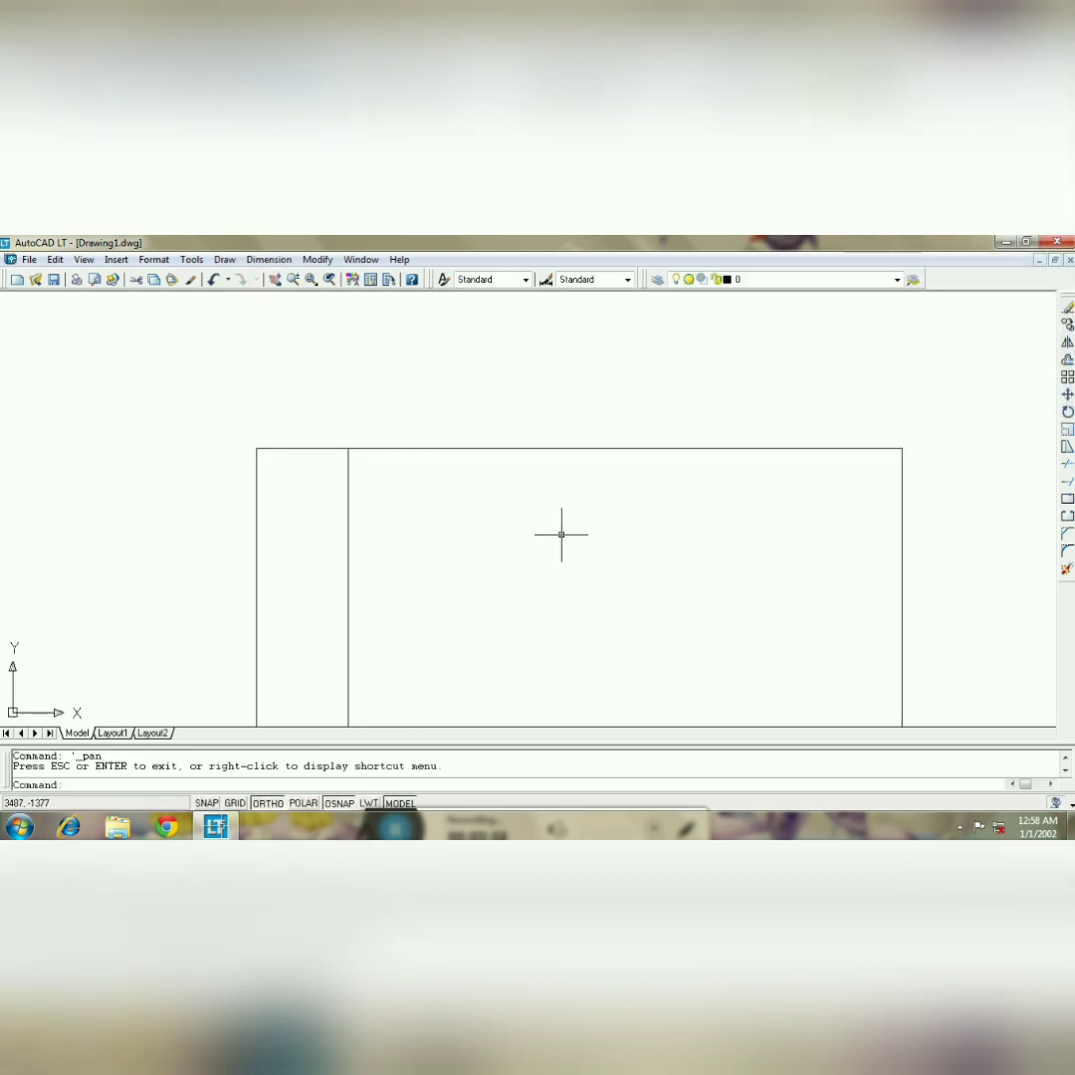
{"action": "type", "text": "o"}
{"action": "key", "text": "Return"}
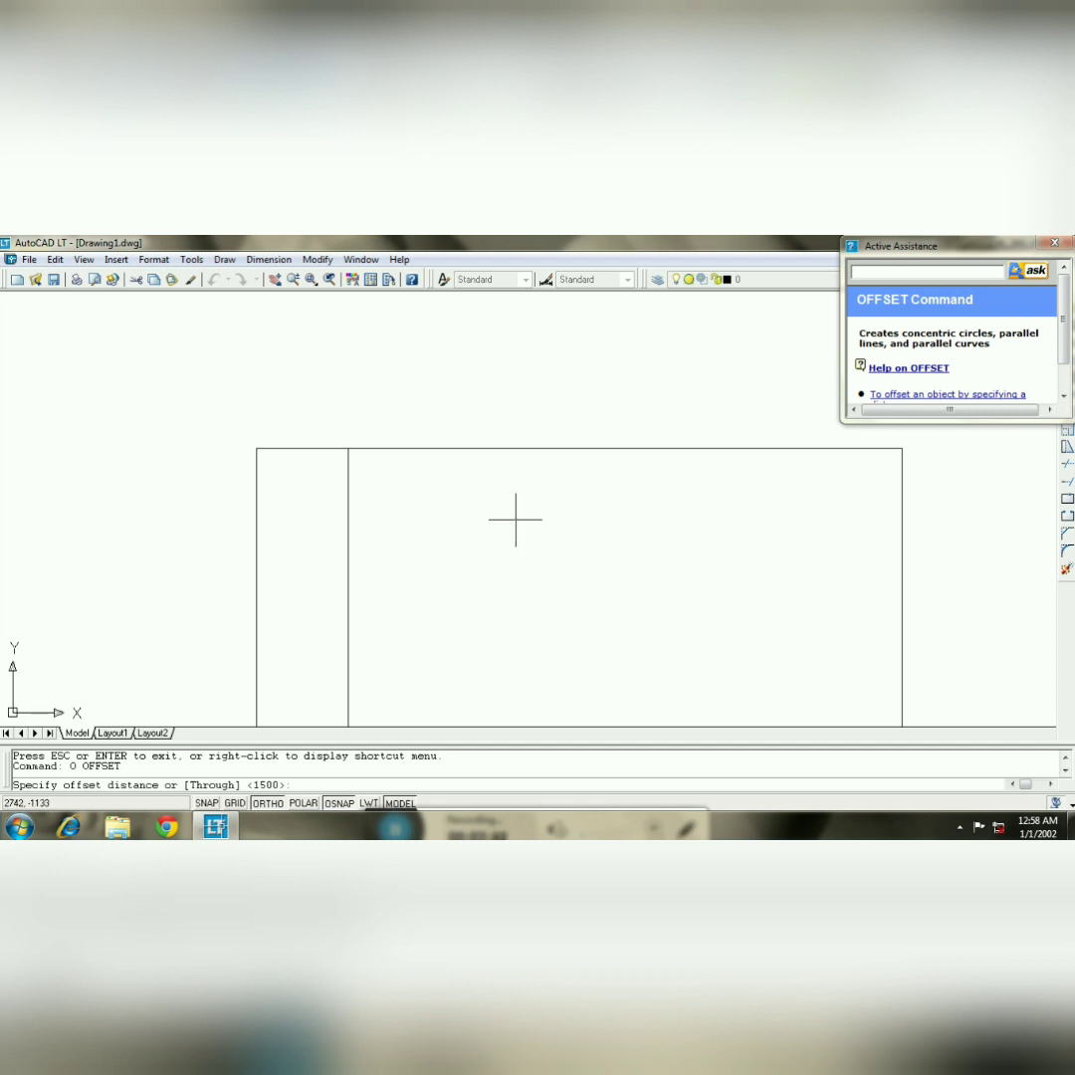
{"action": "key", "text": "Escape"}
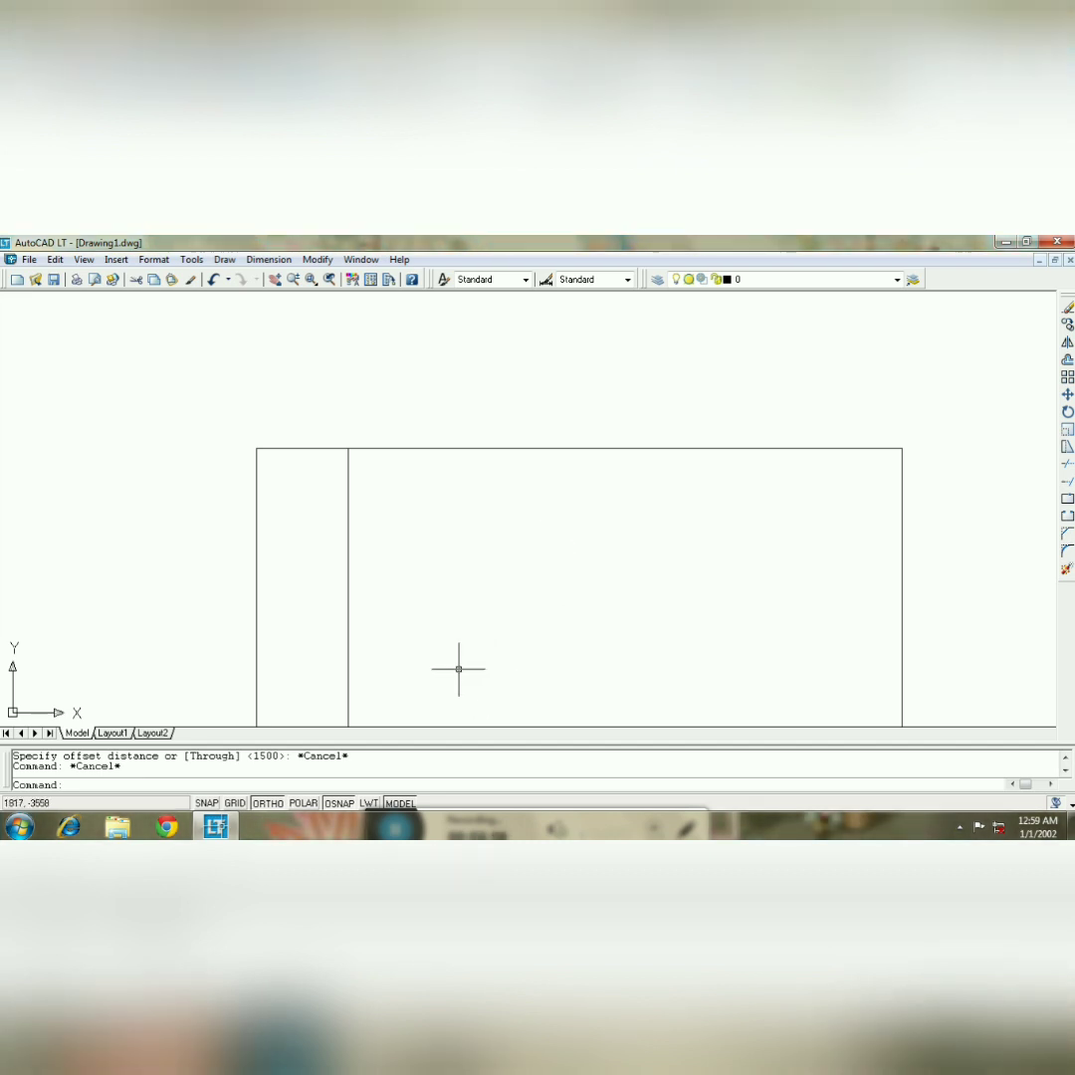
- Offset the rectangle's left, top and right sides 230 inward to form the outer walls
{"action": "type", "text": "o"}
{"action": "key", "text": "Return"}
{"action": "type", "text": "2"}
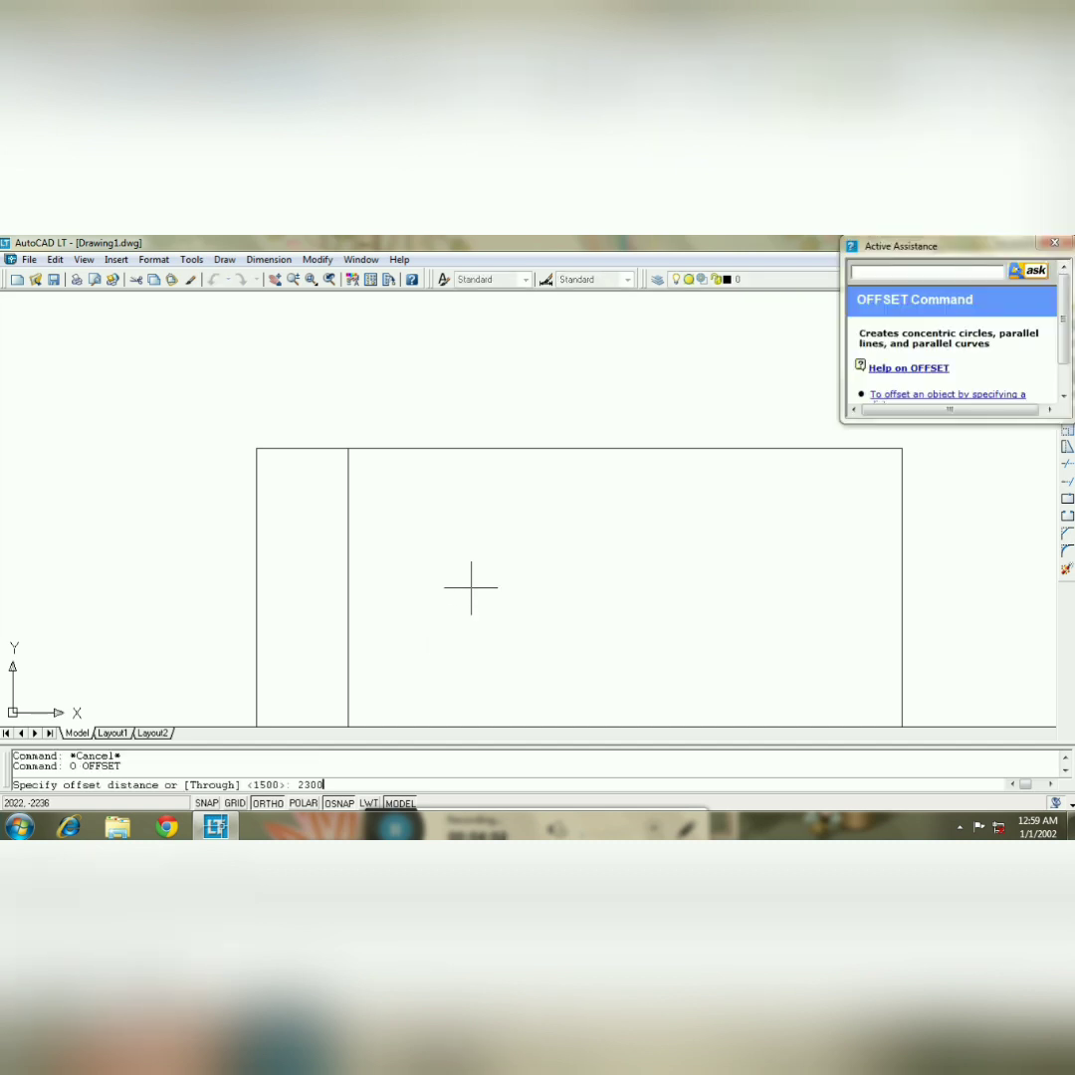
{"action": "type", "text": "300"}
{"action": "key", "text": "Return"}
{"action": "left_click", "coordinate": [347, 530]}
{"action": "left_click", "coordinate": [418, 517]}
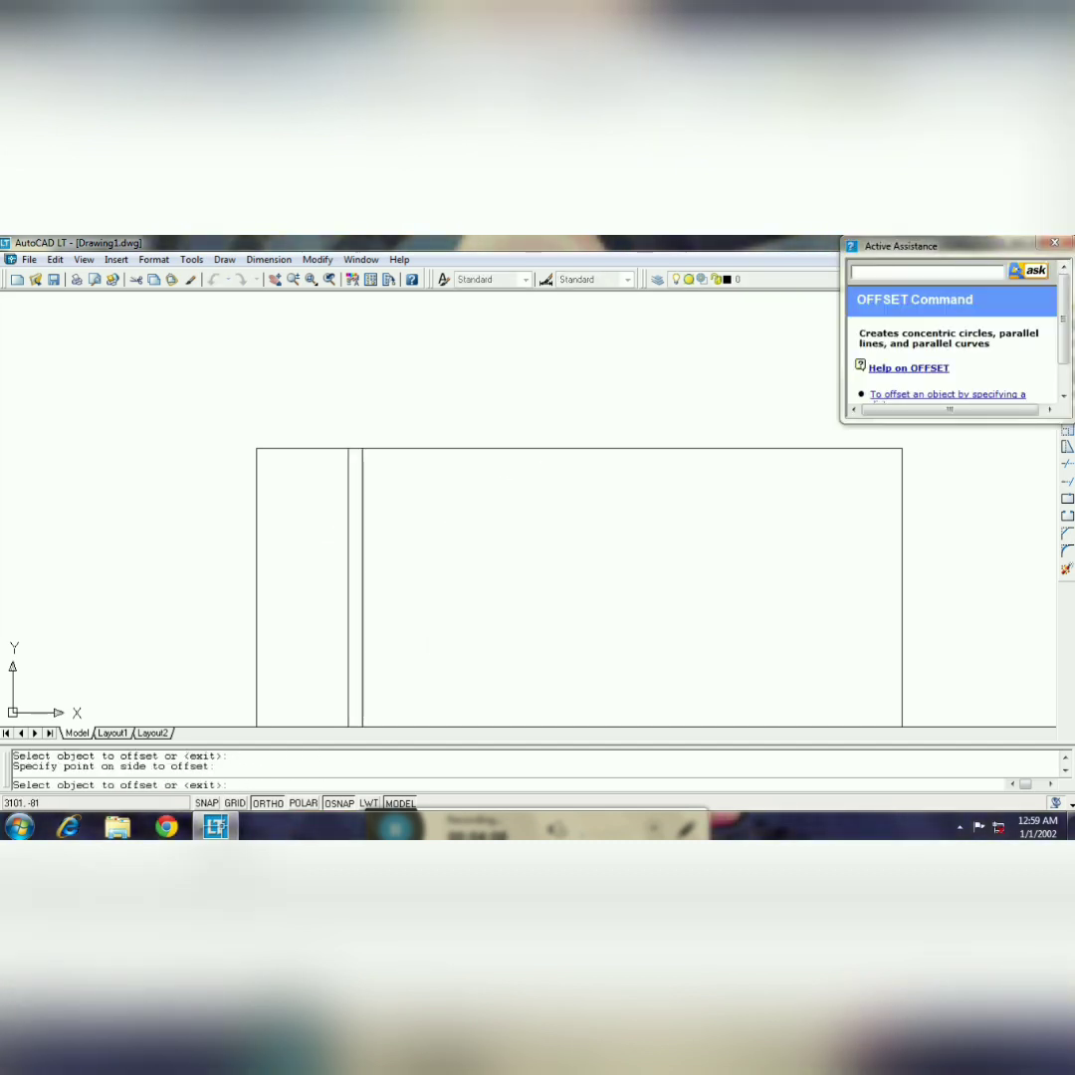
{"action": "left_click", "coordinate": [548, 449]}
{"action": "left_click", "coordinate": [548, 493]}
{"action": "left_click", "coordinate": [901, 532]}
{"action": "left_click", "coordinate": [713, 550]}
{"action": "key", "text": "Escape"}
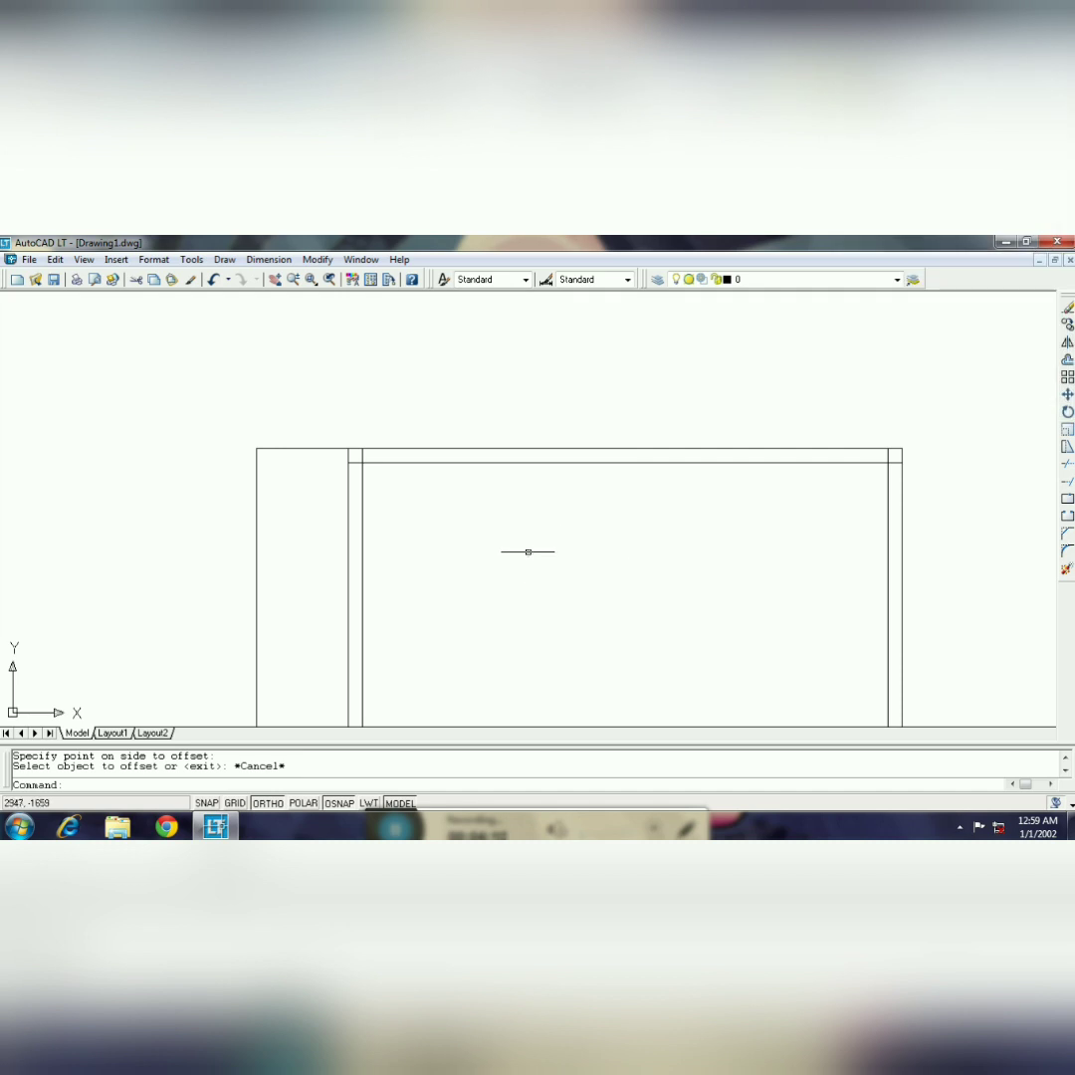
- Offset the inner line of the top wall 3300 downward
{"action": "type", "text": "o"}
{"action": "key", "text": "Return"}
{"action": "type", "text": "33"}
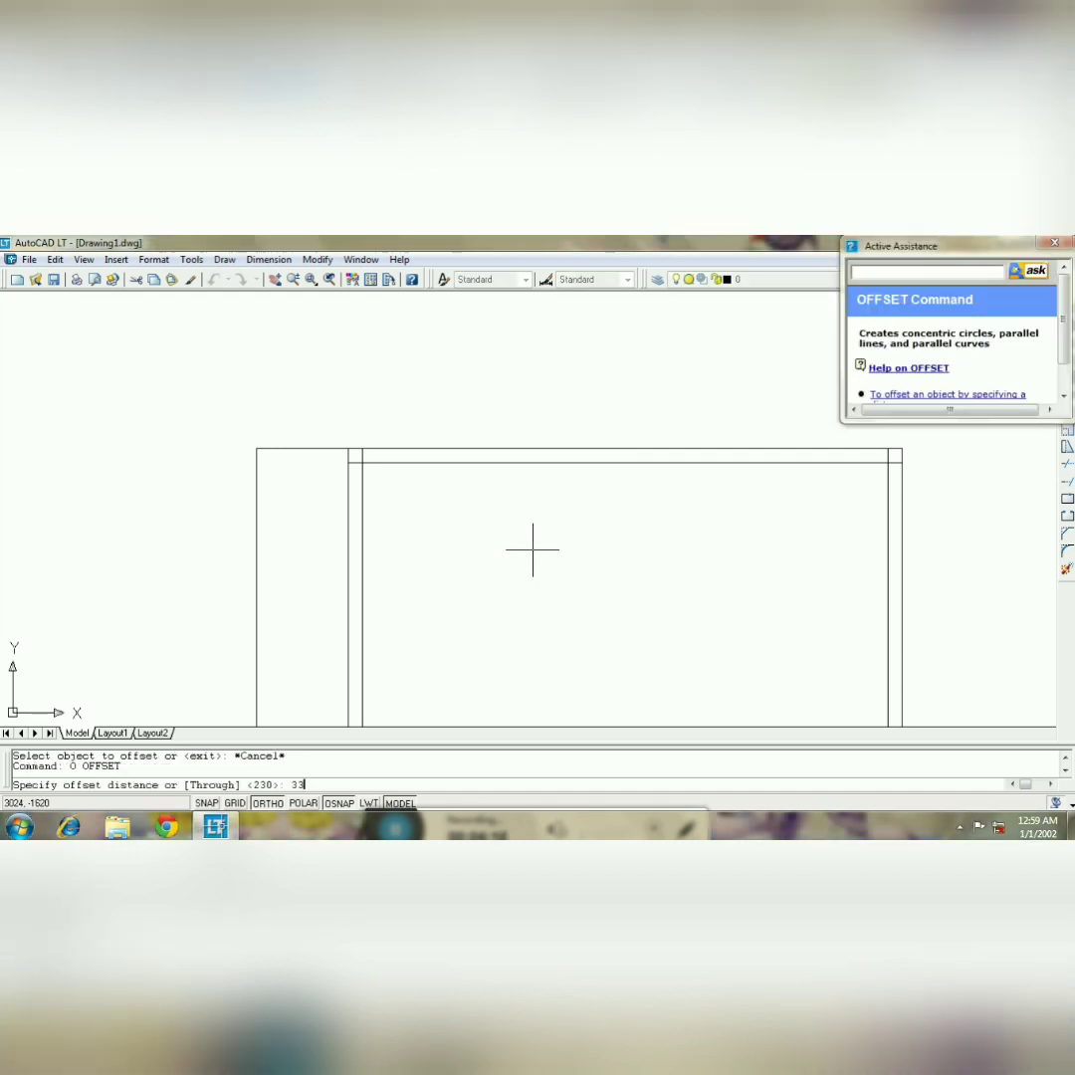
{"action": "type", "text": "00"}
{"action": "key", "text": "Return"}
{"action": "left_click", "coordinate": [556, 463]}
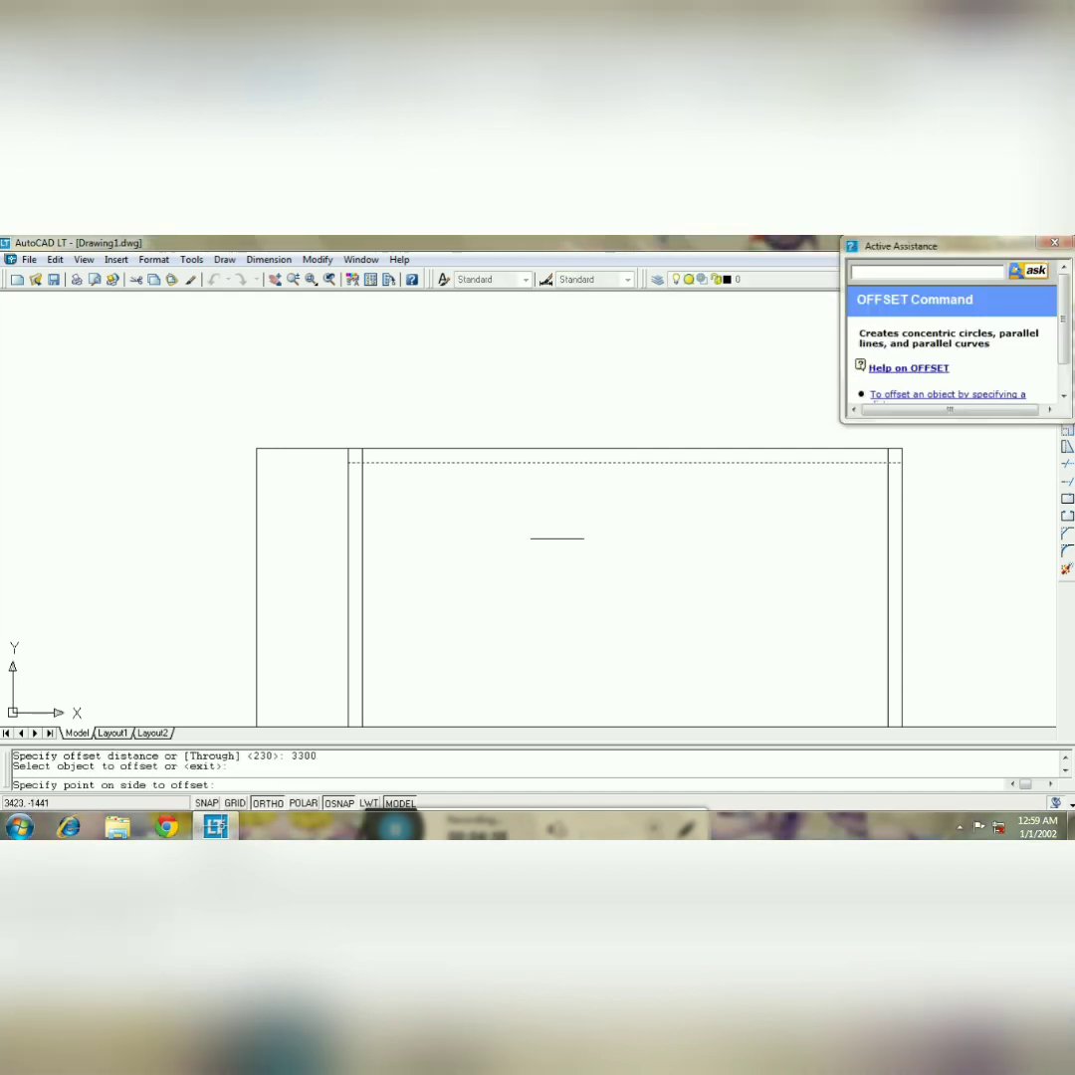
{"action": "left_click", "coordinate": [732, 618]}
{"action": "key", "text": "Escape"}
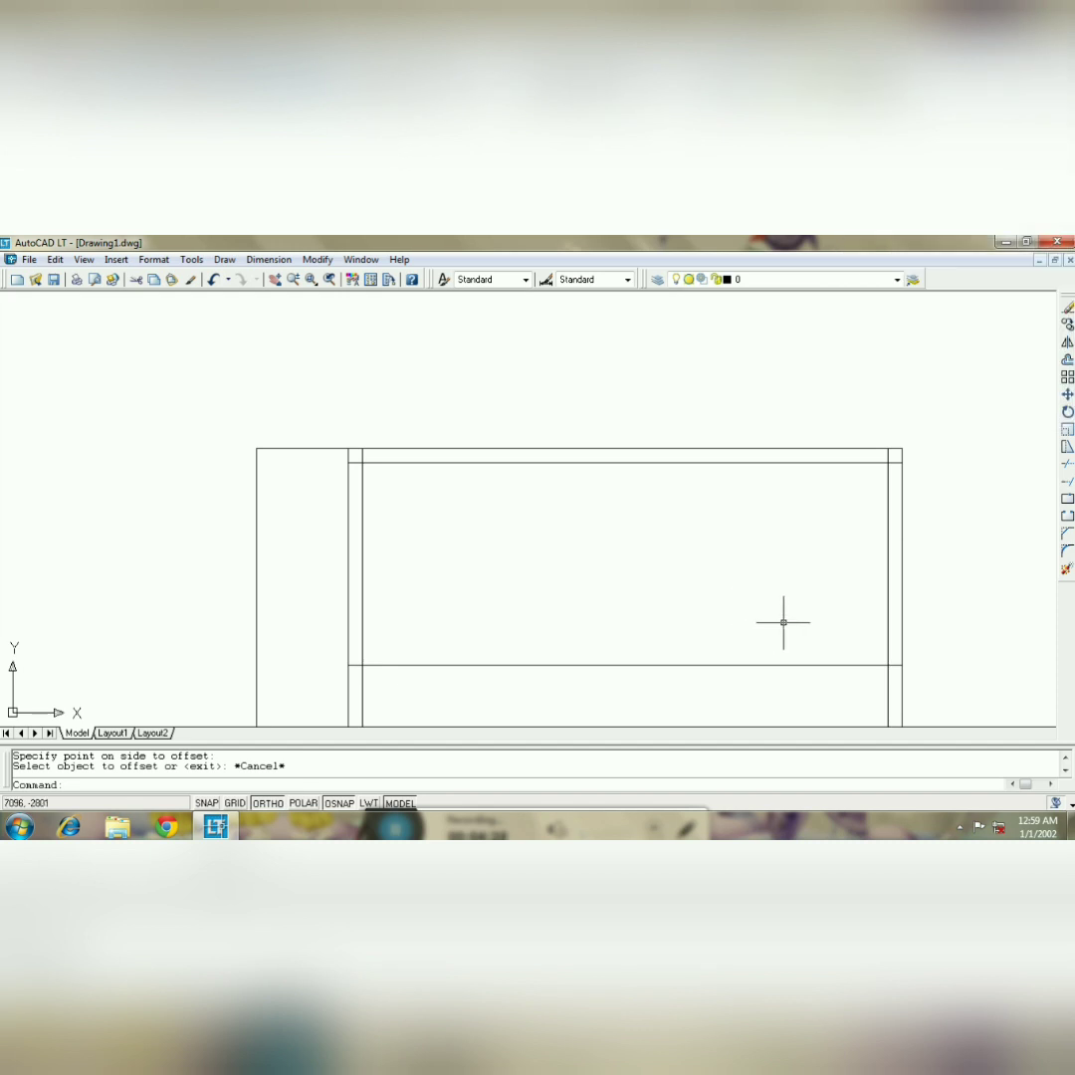
- Try to use 16'9" as the offset distance
{"action": "type", "text": "O"}
{"action": "key", "text": "Return"}
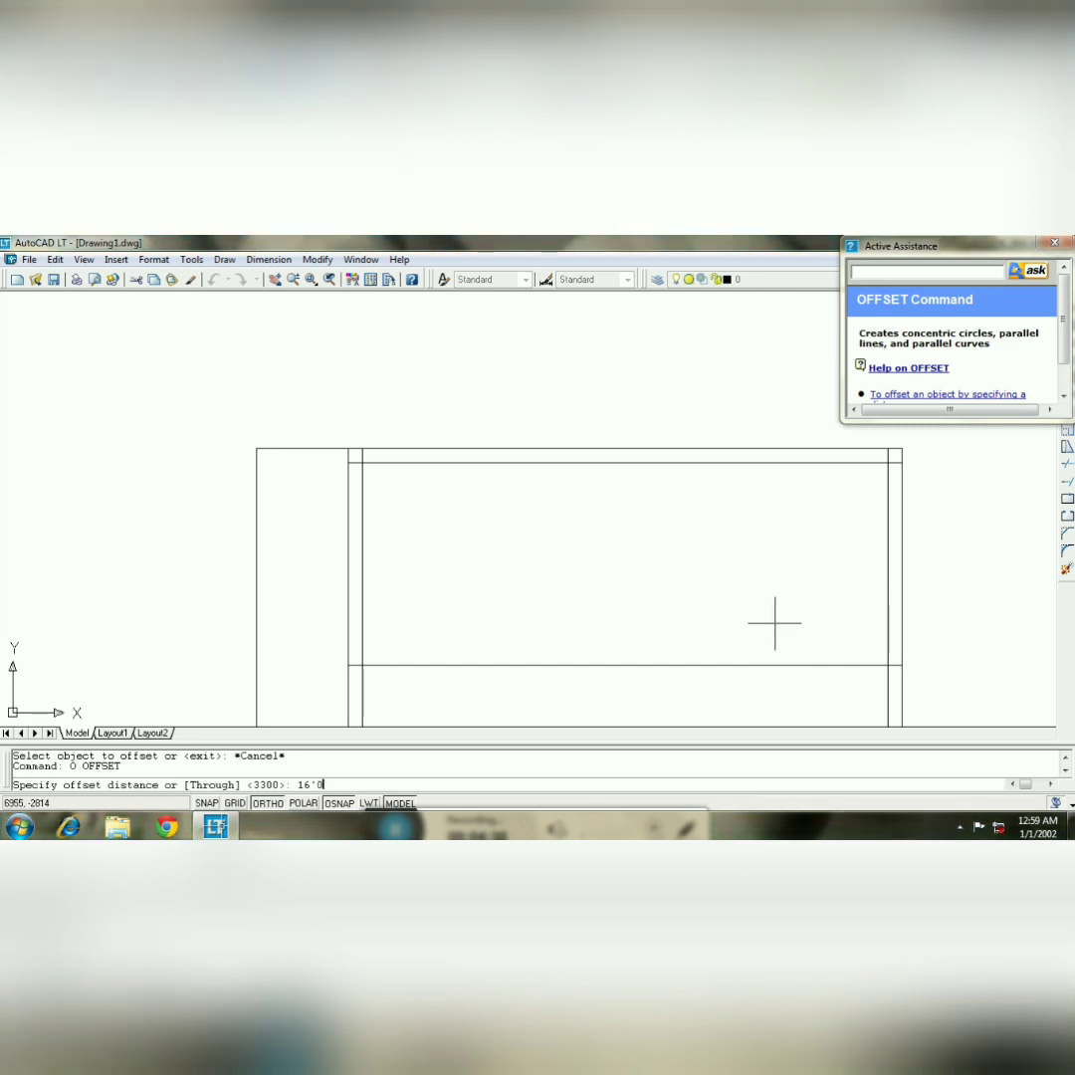
{"action": "key", "text": "BackSpace"}
{"action": "key", "text": "Return"}
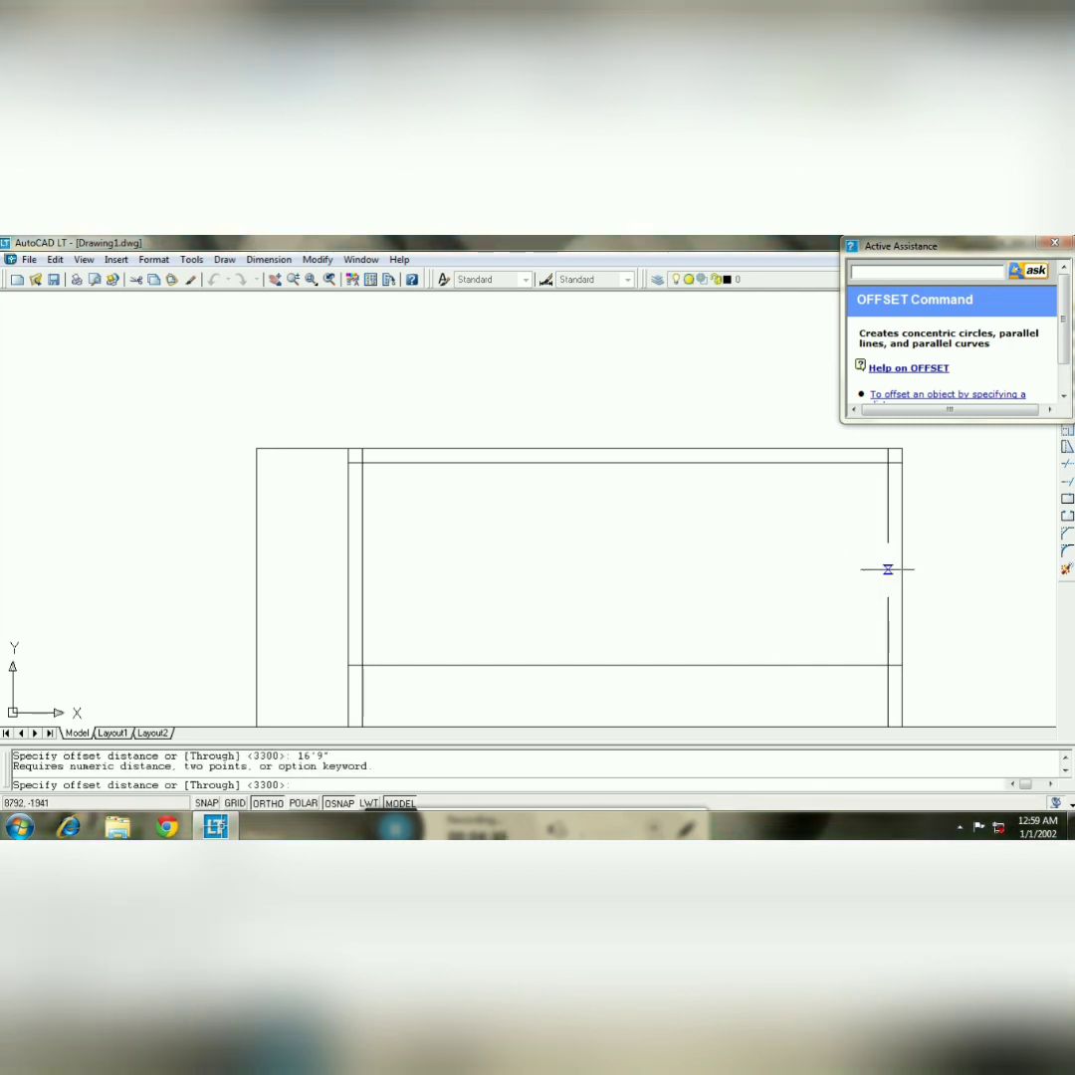
{"action": "key", "text": "Escape"}
{"action": "type", "text": "o"}
{"action": "key", "text": "Return"}
{"action": "type", "text": "1"}
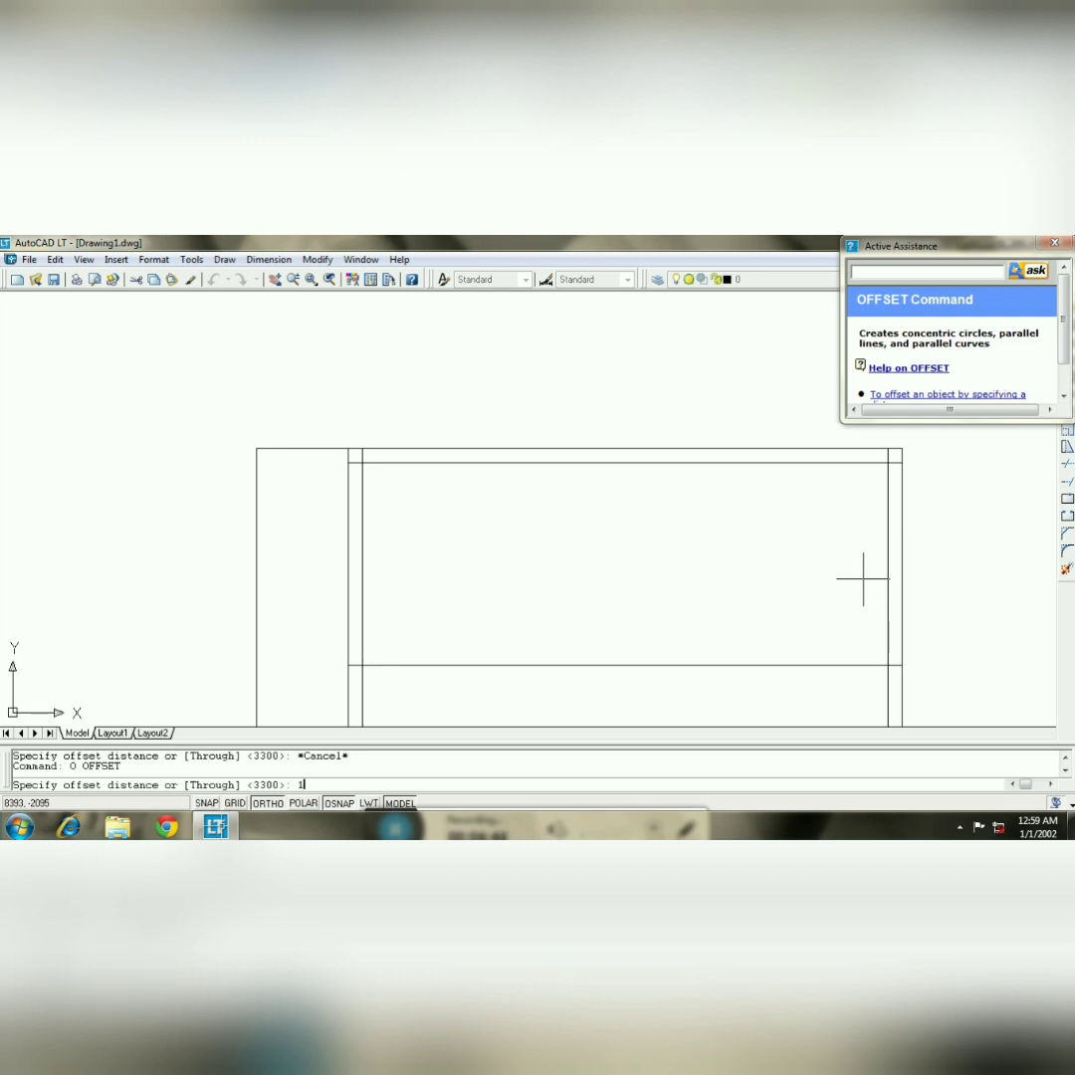
{"action": "type", "text": "6'9\""}
{"action": "key", "text": "Return"}
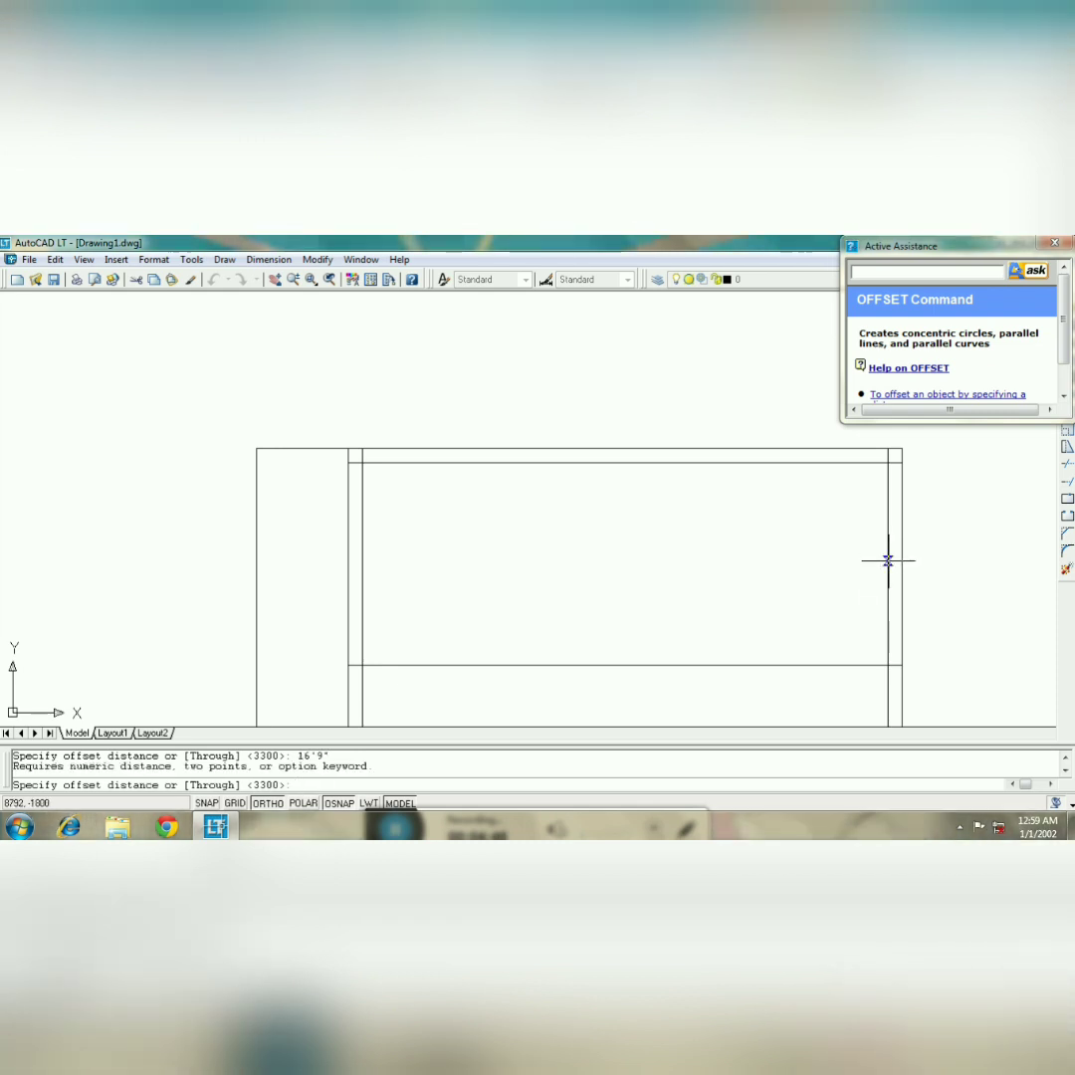
{"action": "key", "text": "Escape"}
{"action": "type", "text": "o"}
{"action": "key", "text": "Return"}
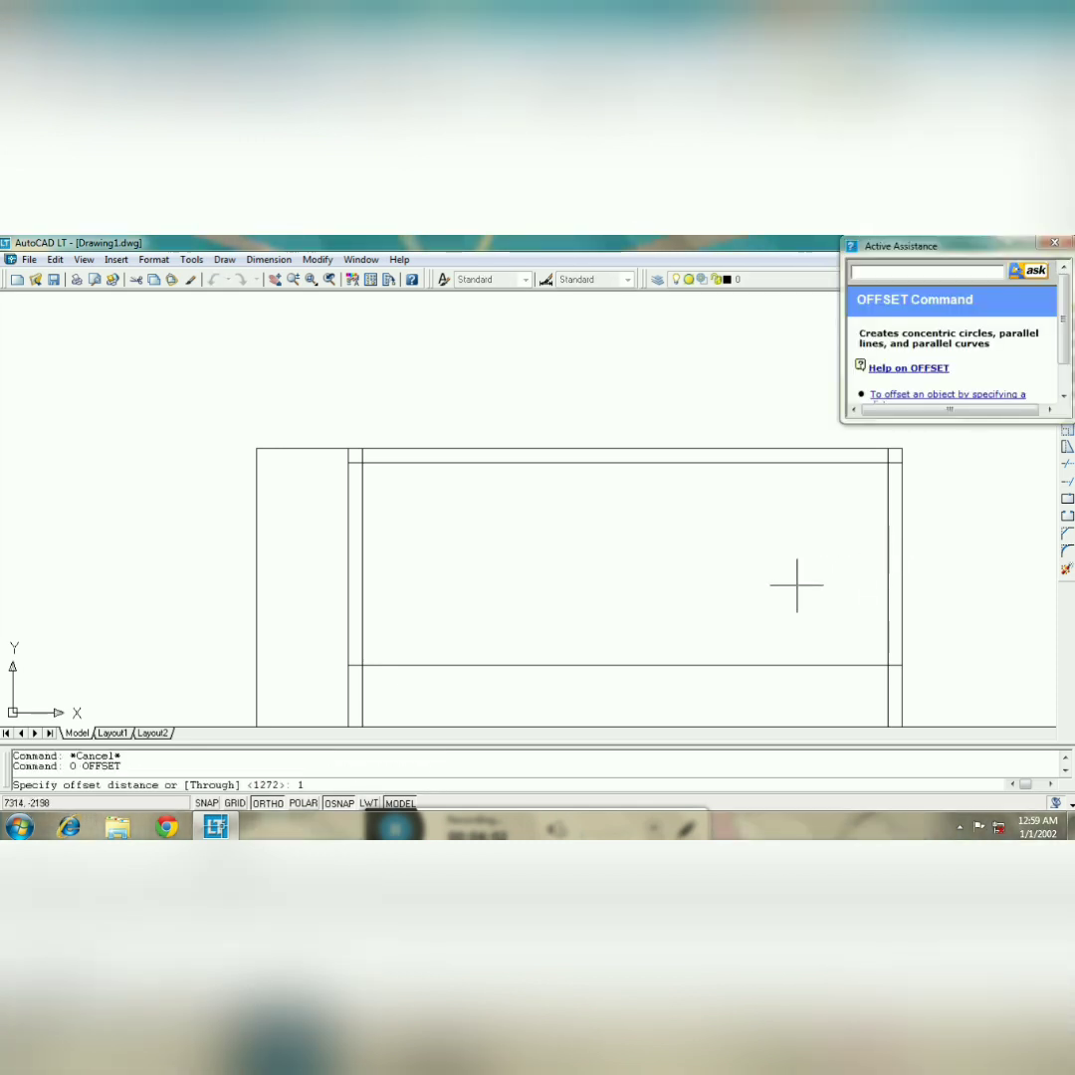
{"action": "type", "text": "16'9\""}
{"action": "key", "text": "Return"}
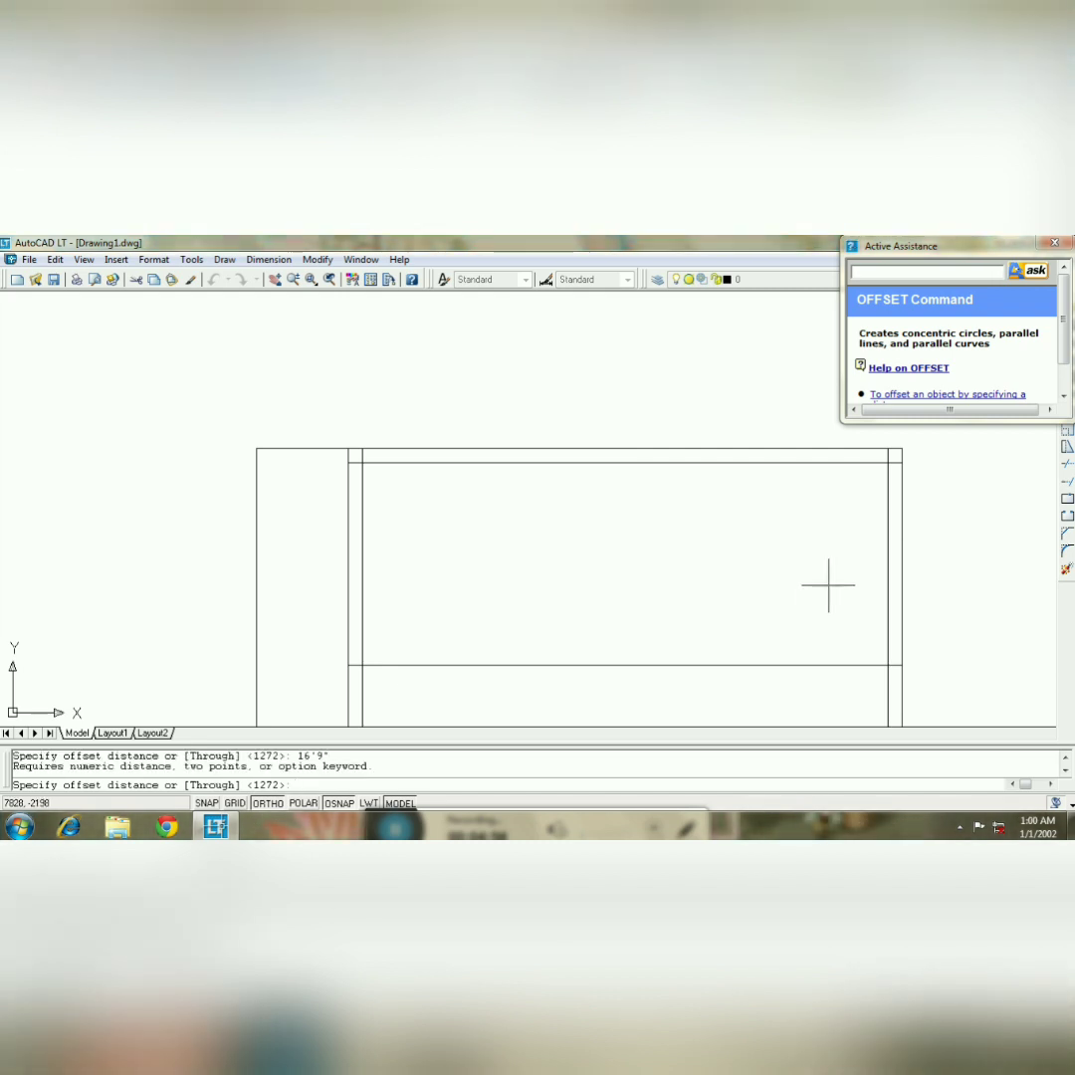
{"action": "key", "text": "Escape"}
{"action": "key", "text": "Escape"}
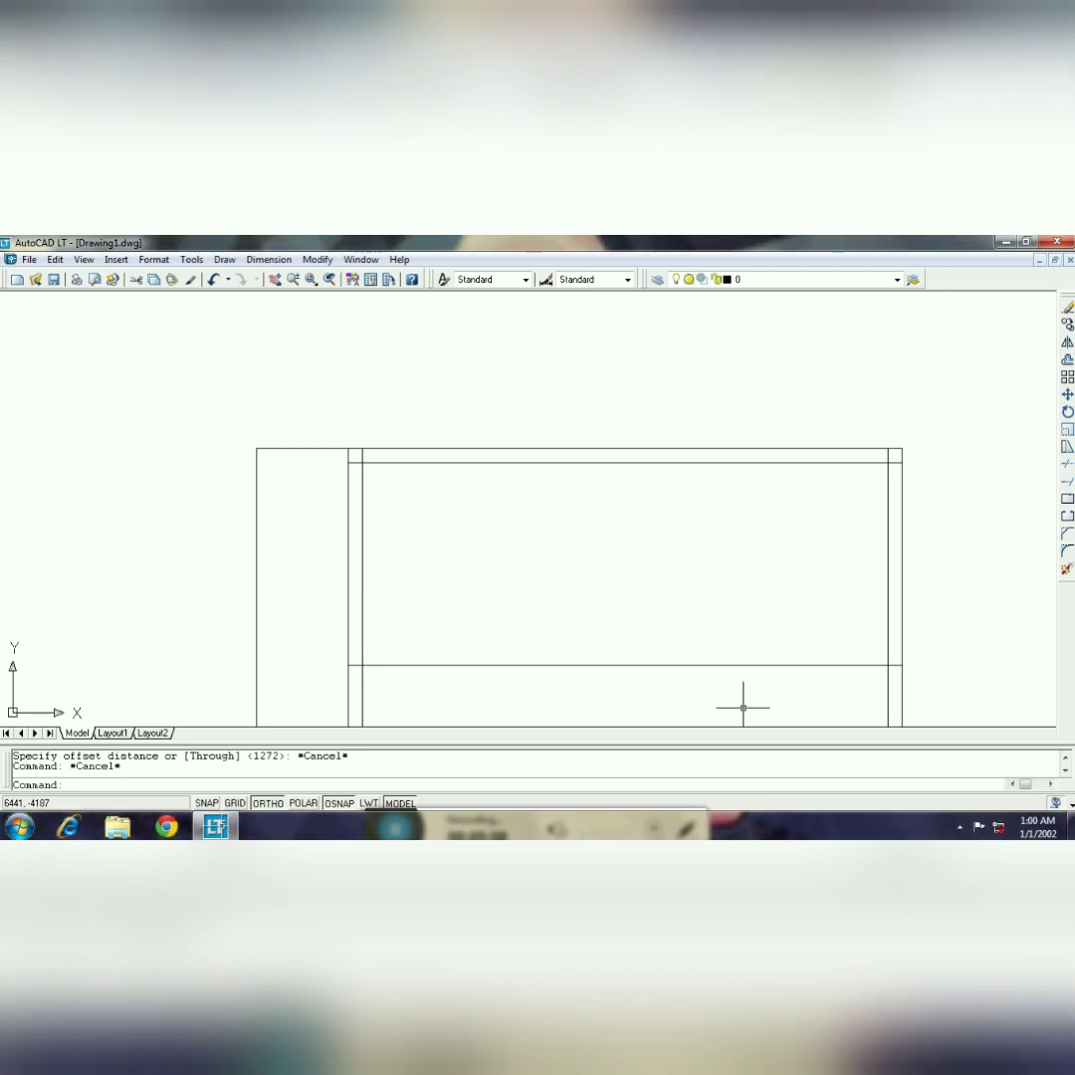
- Offset the inner line of the right wall 5025 to the left
{"action": "type", "text": "o"}
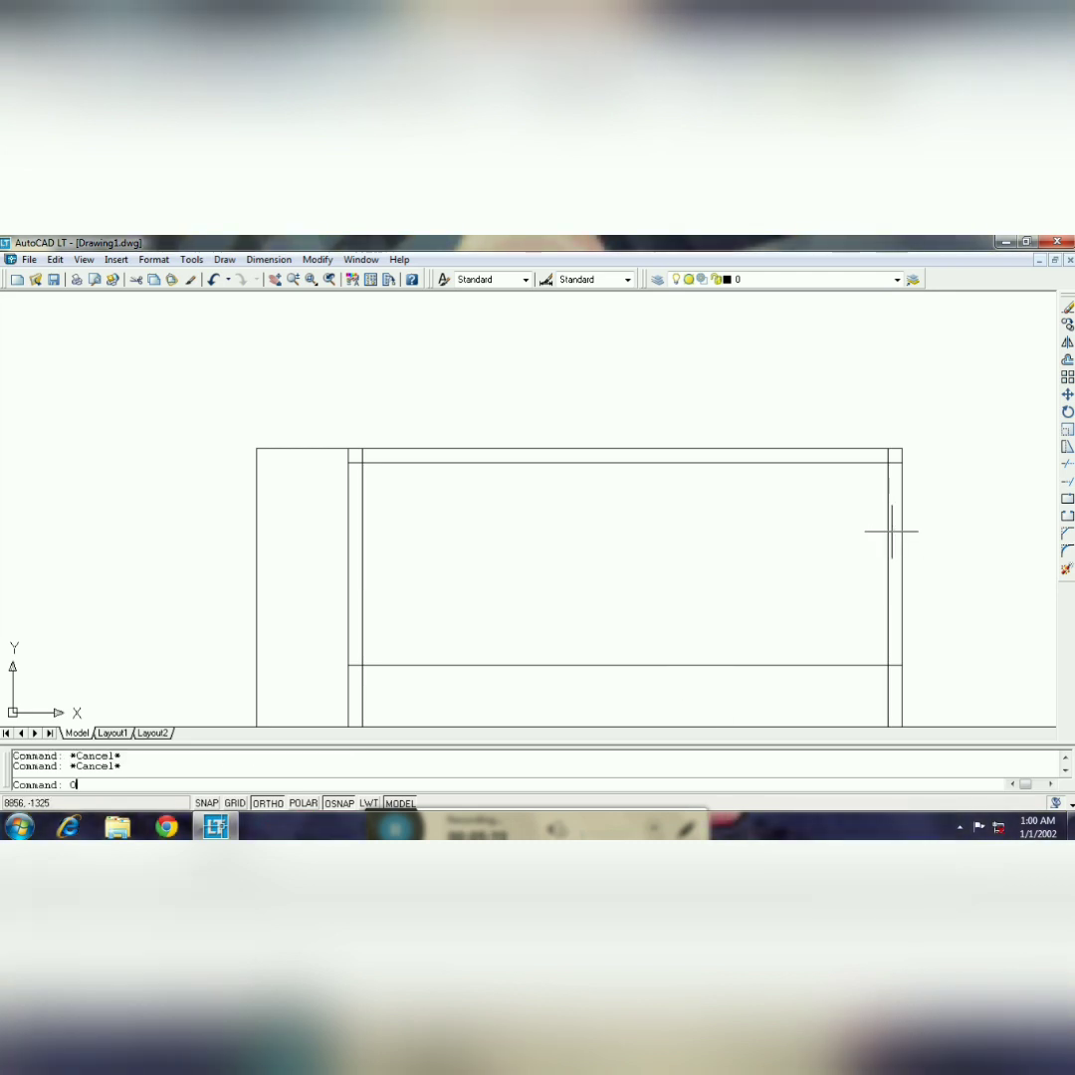
{"action": "key", "text": "Return"}
{"action": "type", "text": "5025"}
{"action": "key", "text": "Return"}
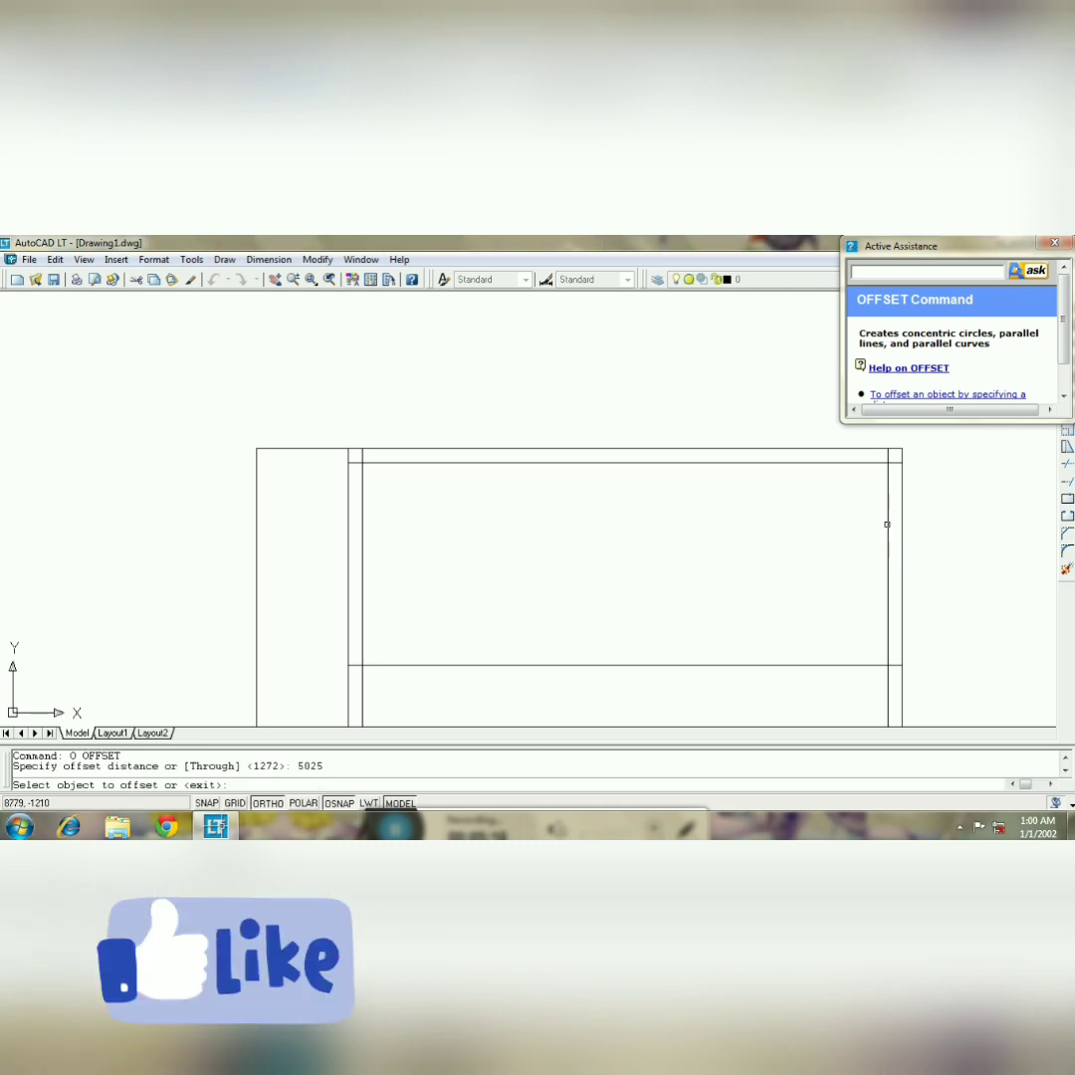
{"action": "left_click", "coordinate": [887, 523]}
{"action": "left_click", "coordinate": [846, 545]}
{"action": "key", "text": "Escape"}
- Offset the new vertical line 230 to the right and the horizontal dividing line 230 downward to form partition walls
{"action": "type", "text": "o"}
{"action": "key", "text": "Return"}
{"action": "type", "text": "230"}
{"action": "key", "text": "Return"}
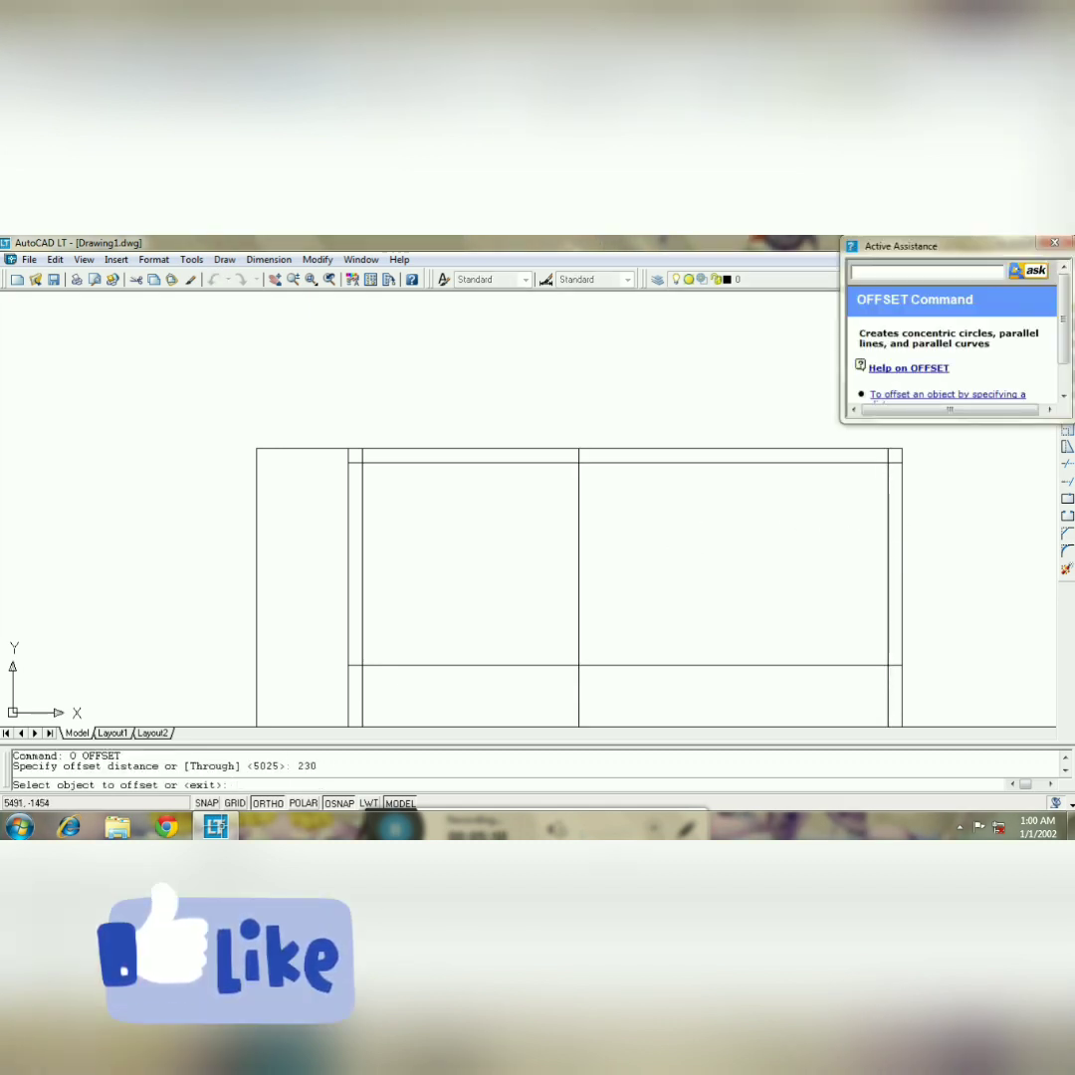
{"action": "left_click", "coordinate": [580, 512]}
{"action": "left_click", "coordinate": [634, 513]}
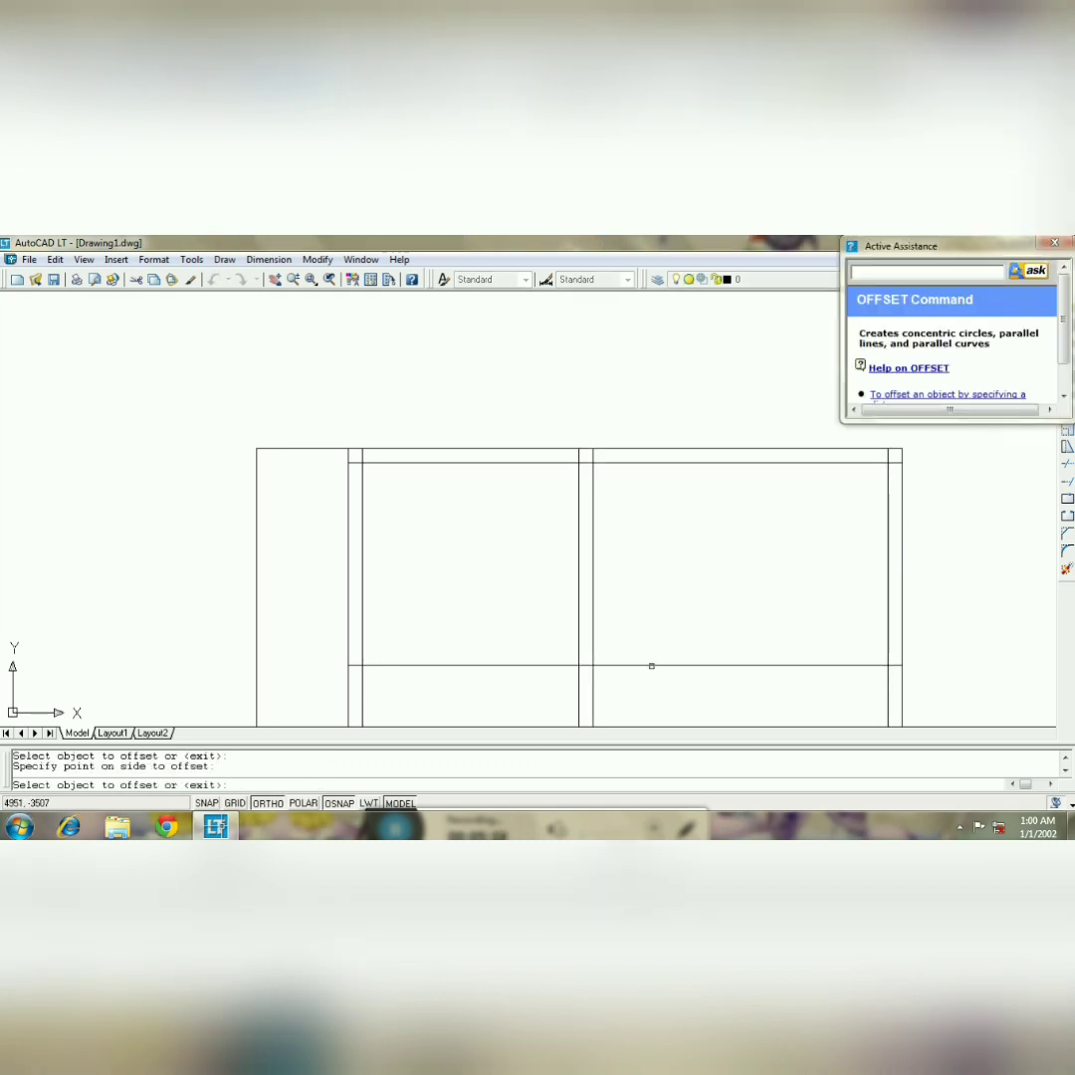
{"action": "left_click", "coordinate": [651, 666]}
{"action": "left_click", "coordinate": [660, 679]}
{"action": "left_click", "coordinate": [277, 279]}
{"action": "left_click_drag", "start_coordinate": [574, 591], "coordinate": [600, 451]}
{"action": "key", "text": "Escape"}
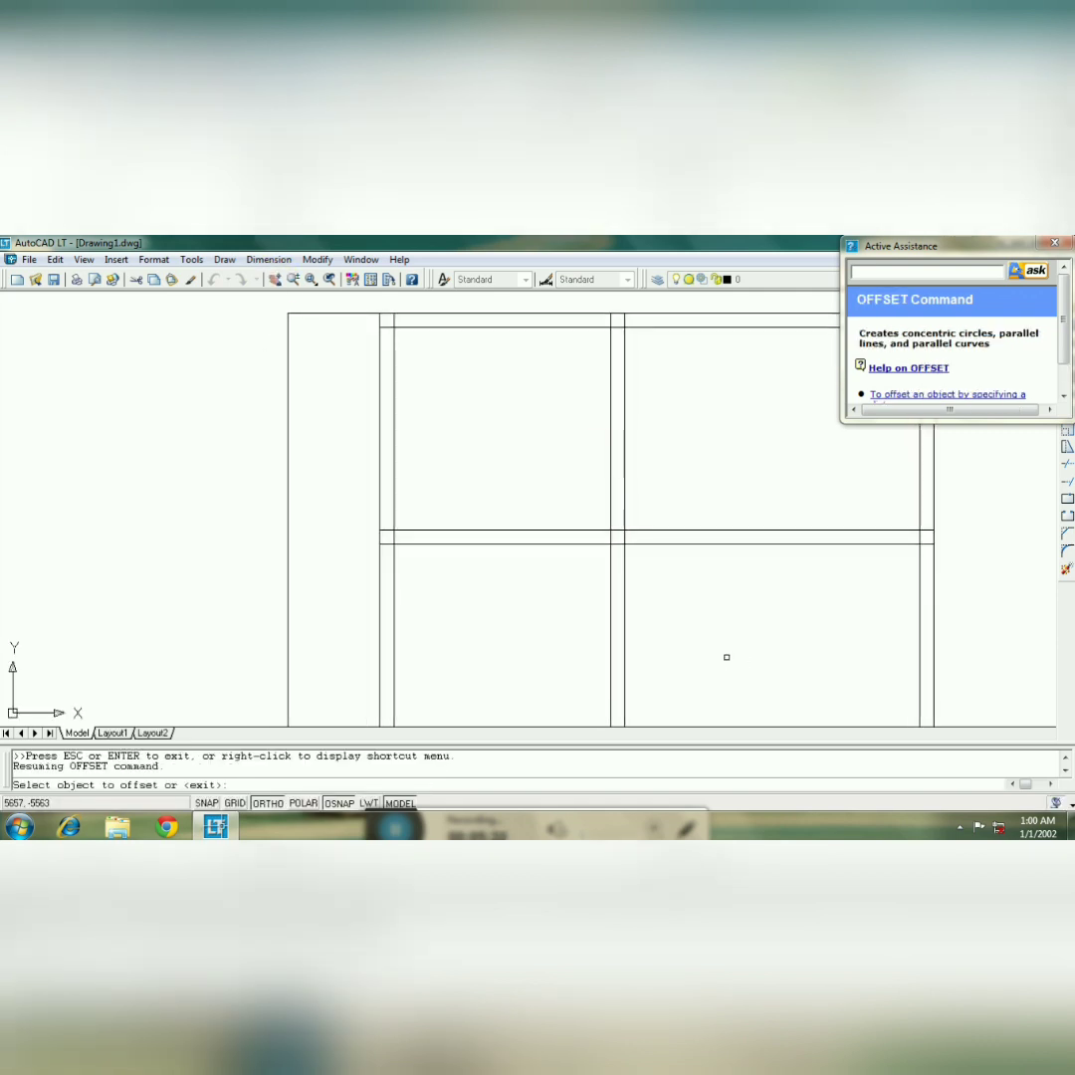
{"action": "left_click", "coordinate": [753, 648]}
{"action": "key", "text": "Escape"}
{"action": "type", "text": "tr"}
{"action": "key", "text": "Return"}
{"action": "left_click", "coordinate": [748, 654]}
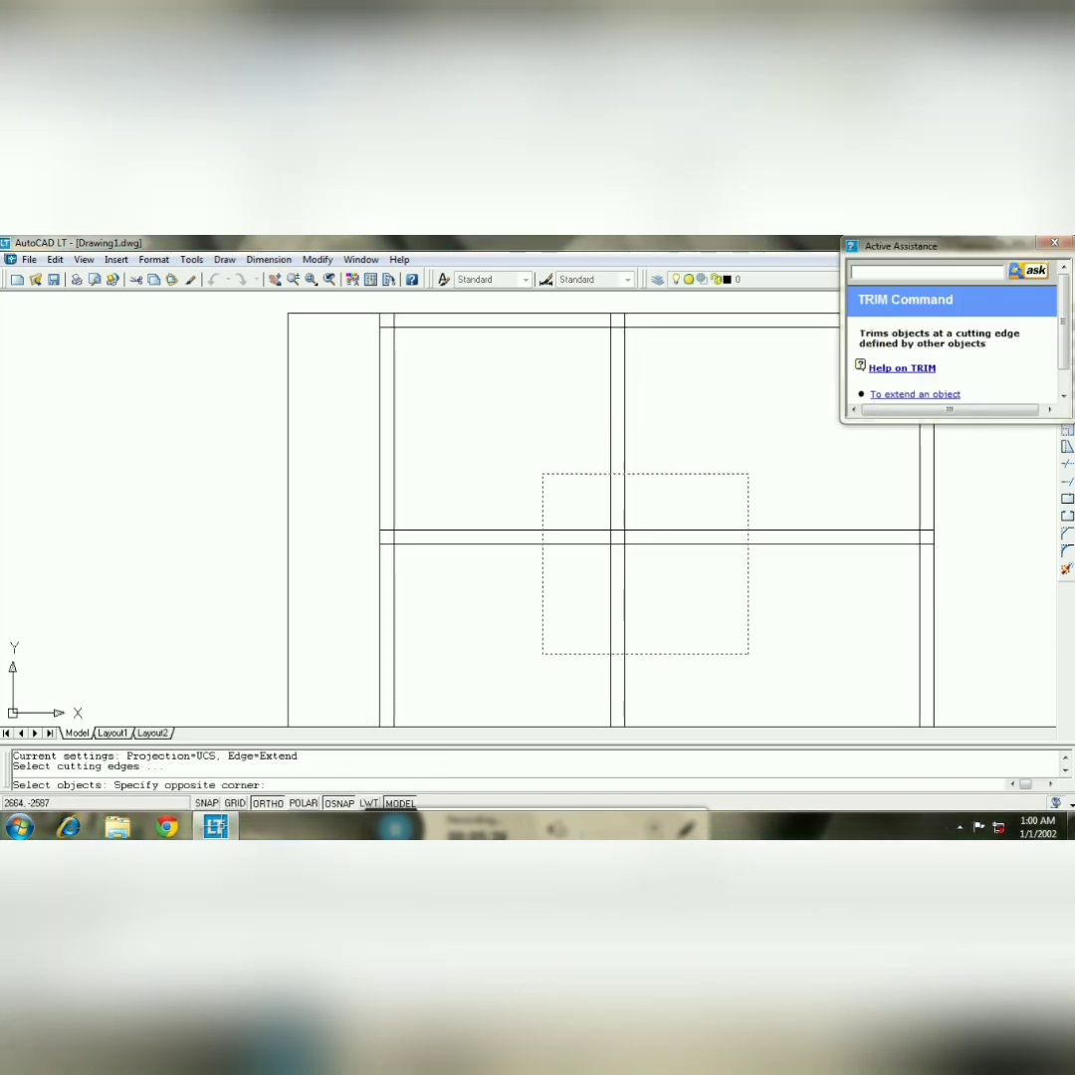
{"action": "left_click", "coordinate": [543, 471]}
{"action": "key", "text": "Escape"}
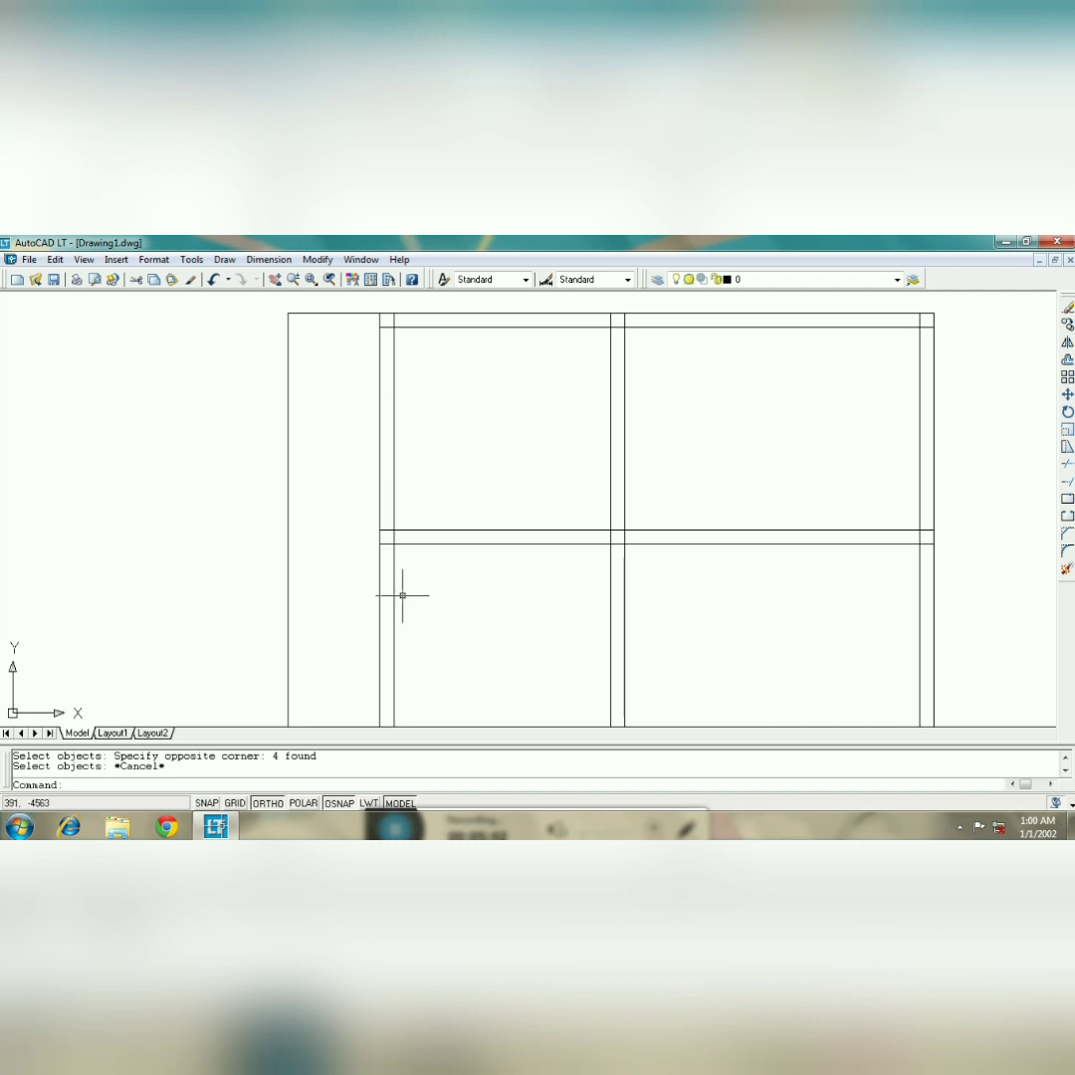
- Trim both lines of the vertical partition below the lower line of the horizontal wall
{"action": "type", "text": "TR"}
{"action": "key", "text": "Return"}
{"action": "left_click", "coordinate": [647, 569]}
{"action": "left_click", "coordinate": [589, 506]}
{"action": "key", "text": "Return"}
{"action": "left_click", "coordinate": [610, 573]}
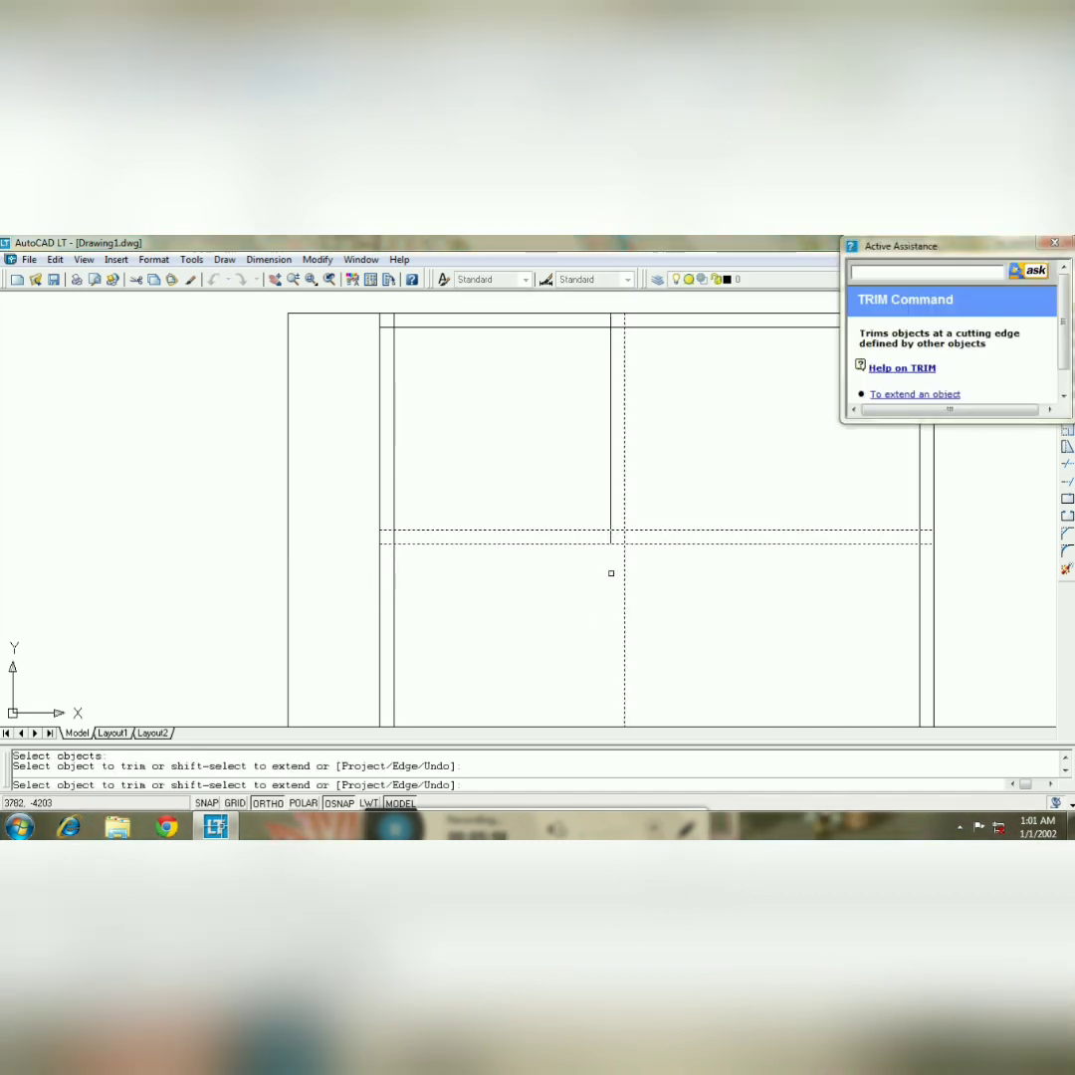
{"action": "left_click", "coordinate": [624, 577]}
{"action": "key", "text": "Escape"}
- Offset the lower line of the horizontal partition wall 3000 downward
{"action": "left_click", "coordinate": [274, 280]}
{"action": "left_click_drag", "start_coordinate": [602, 568], "coordinate": [611, 523]}
{"action": "key", "text": "Escape"}
{"action": "type", "text": "O"}
{"action": "key", "text": "Return"}
{"action": "type", "text": "30"}
{"action": "key", "text": "Return"}
{"action": "left_click", "coordinate": [613, 497]}
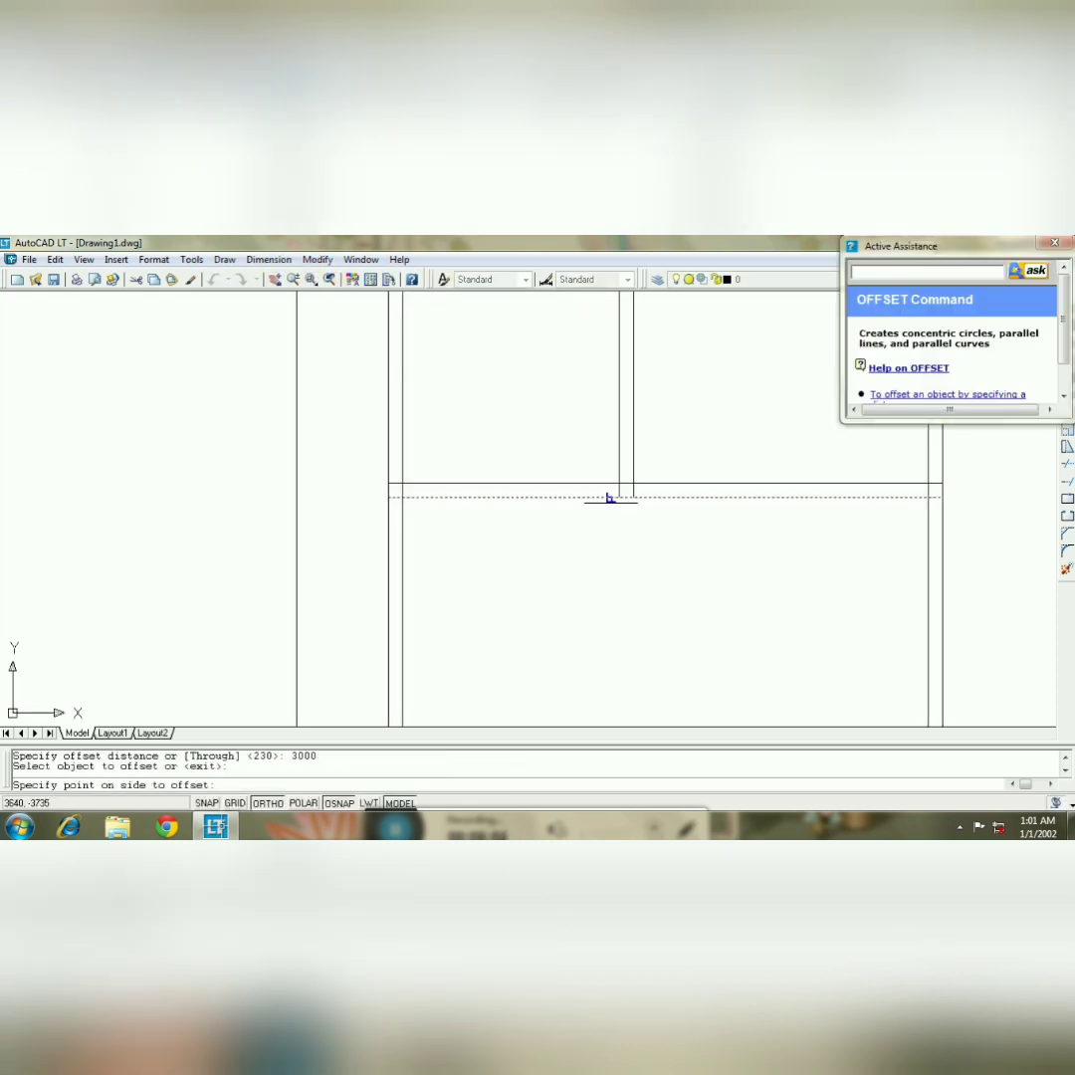
{"action": "left_click", "coordinate": [626, 660]}
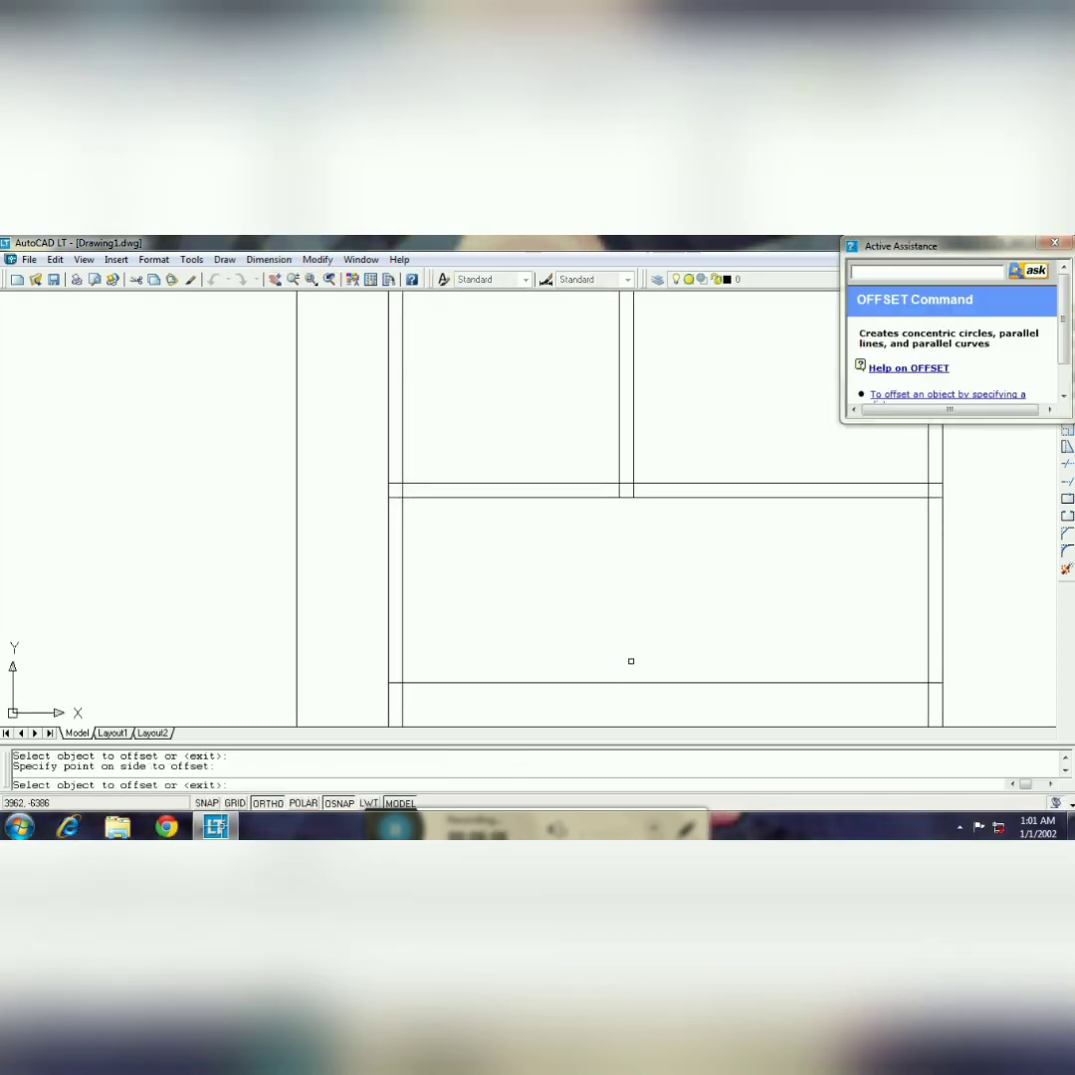
{"action": "key", "text": "Escape"}
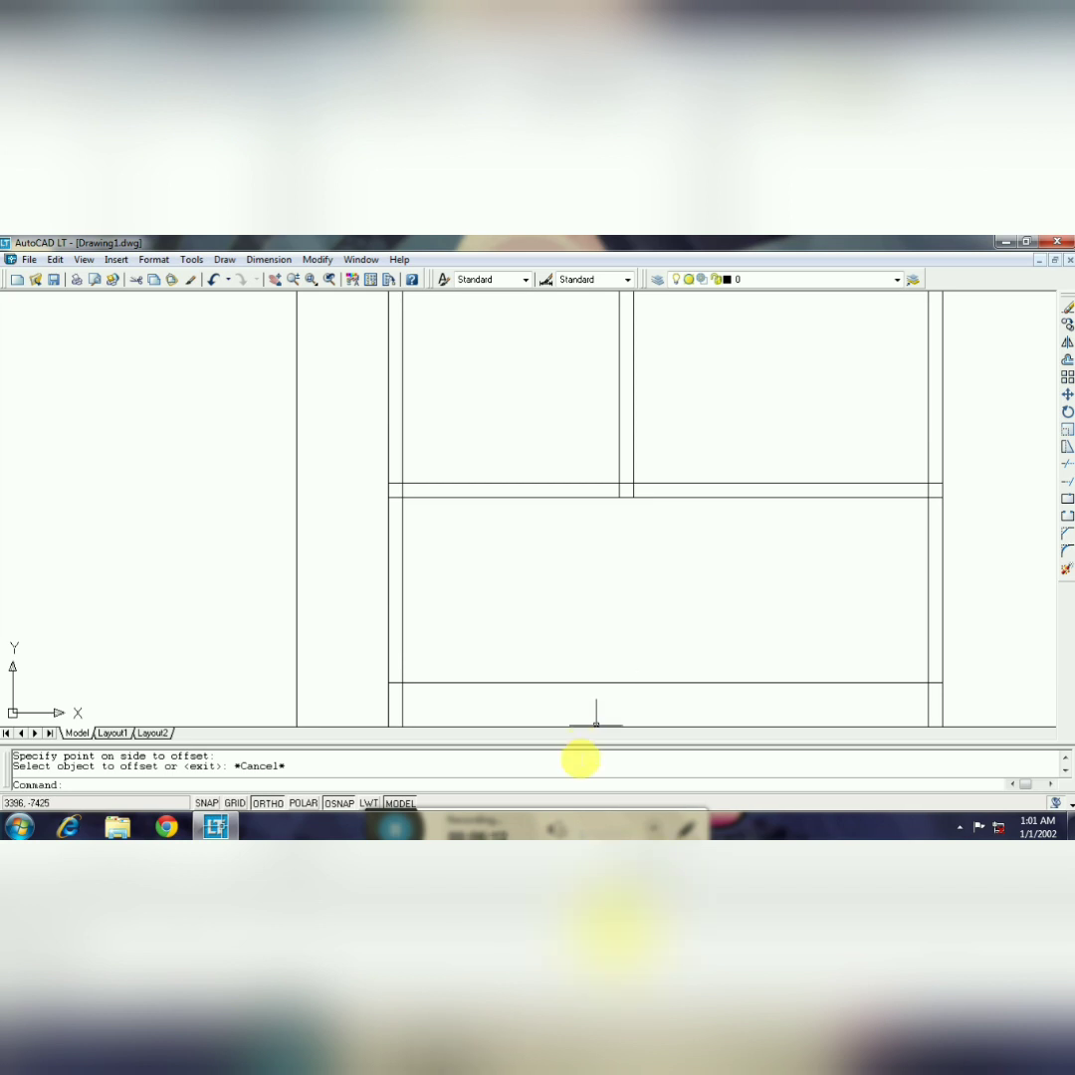
{"action": "type", "text": "OP"}
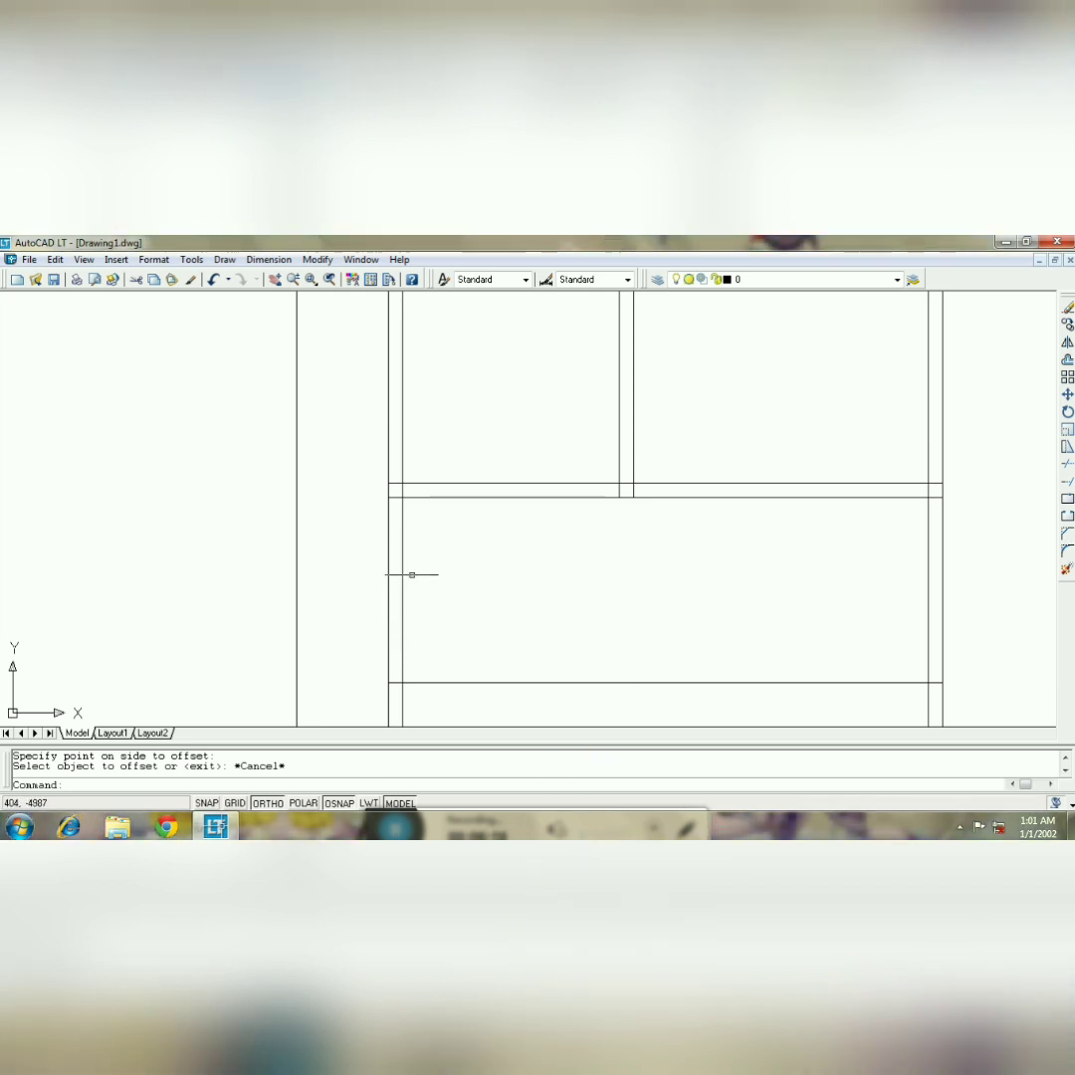
{"action": "key", "text": "Return"}
{"action": "key", "text": "Escape"}
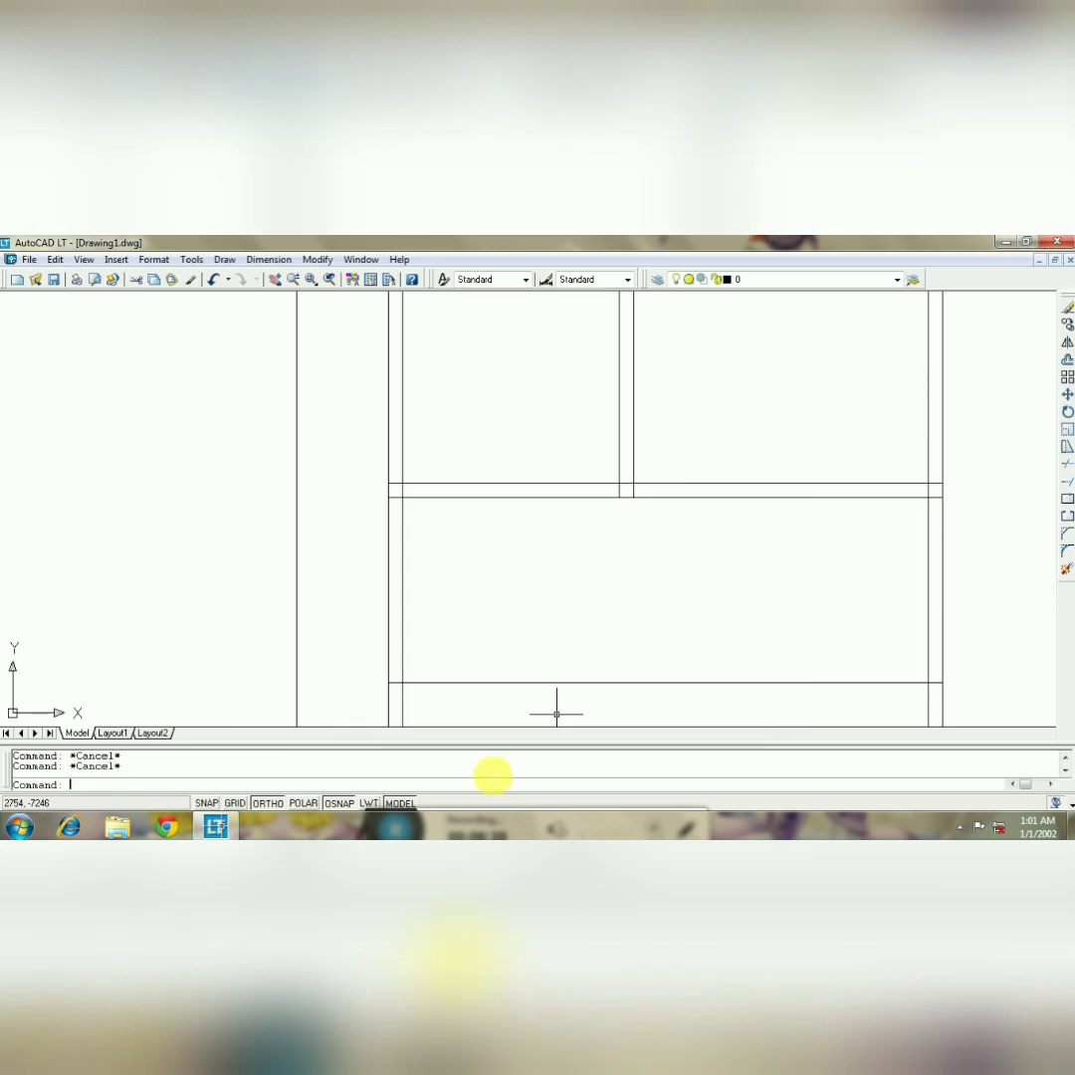
- Offset the left wall's inner line 4400 to the right, across the middle room
{"action": "type", "text": "o"}
{"action": "key", "text": "Return"}
{"action": "type", "text": "4400"}
{"action": "key", "text": "Return"}
{"action": "left_click", "coordinate": [403, 629]}
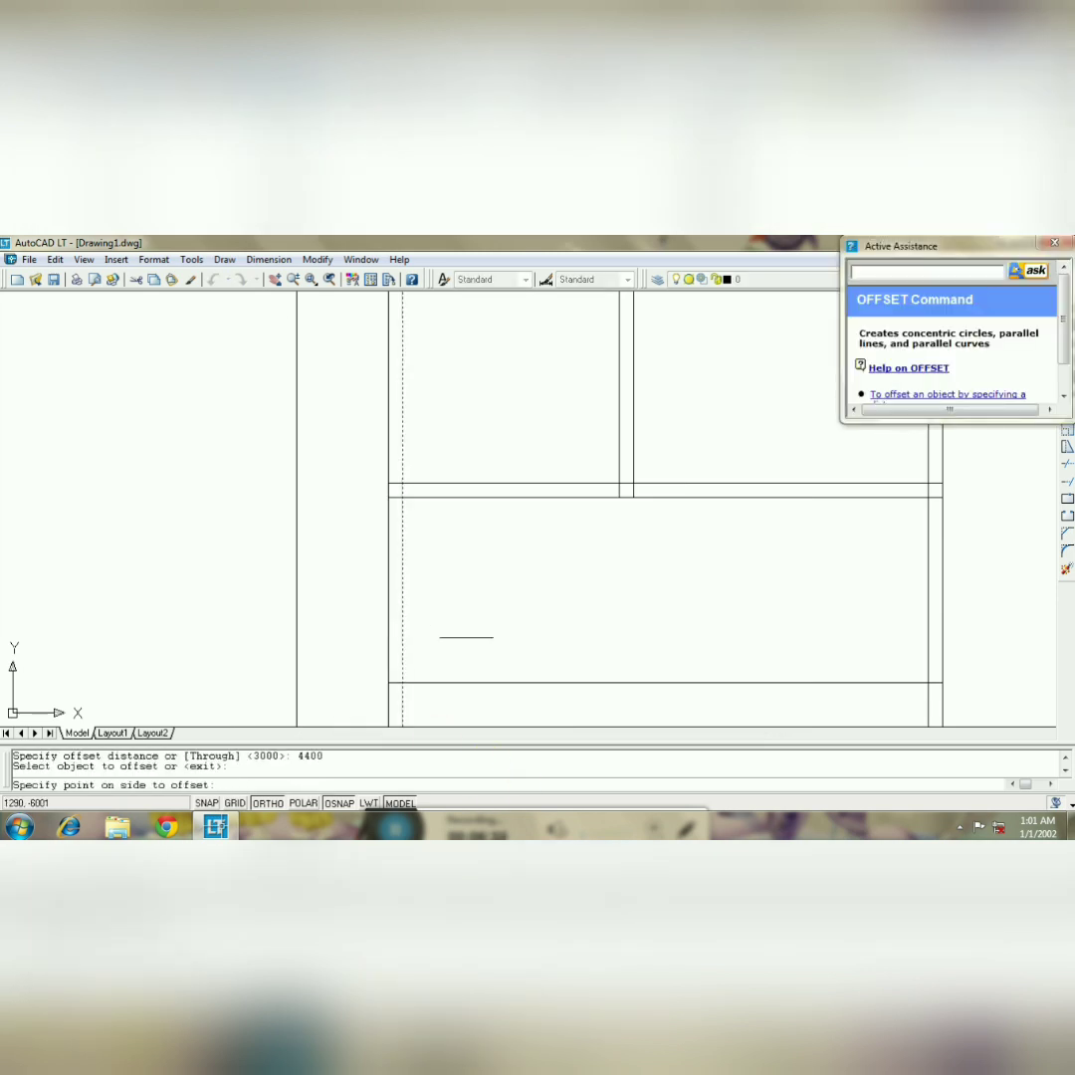
{"action": "left_click", "coordinate": [466, 638]}
{"action": "left_click", "coordinate": [276, 280]}
{"action": "left_click_drag", "start_coordinate": [542, 598], "coordinate": [538, 560]}
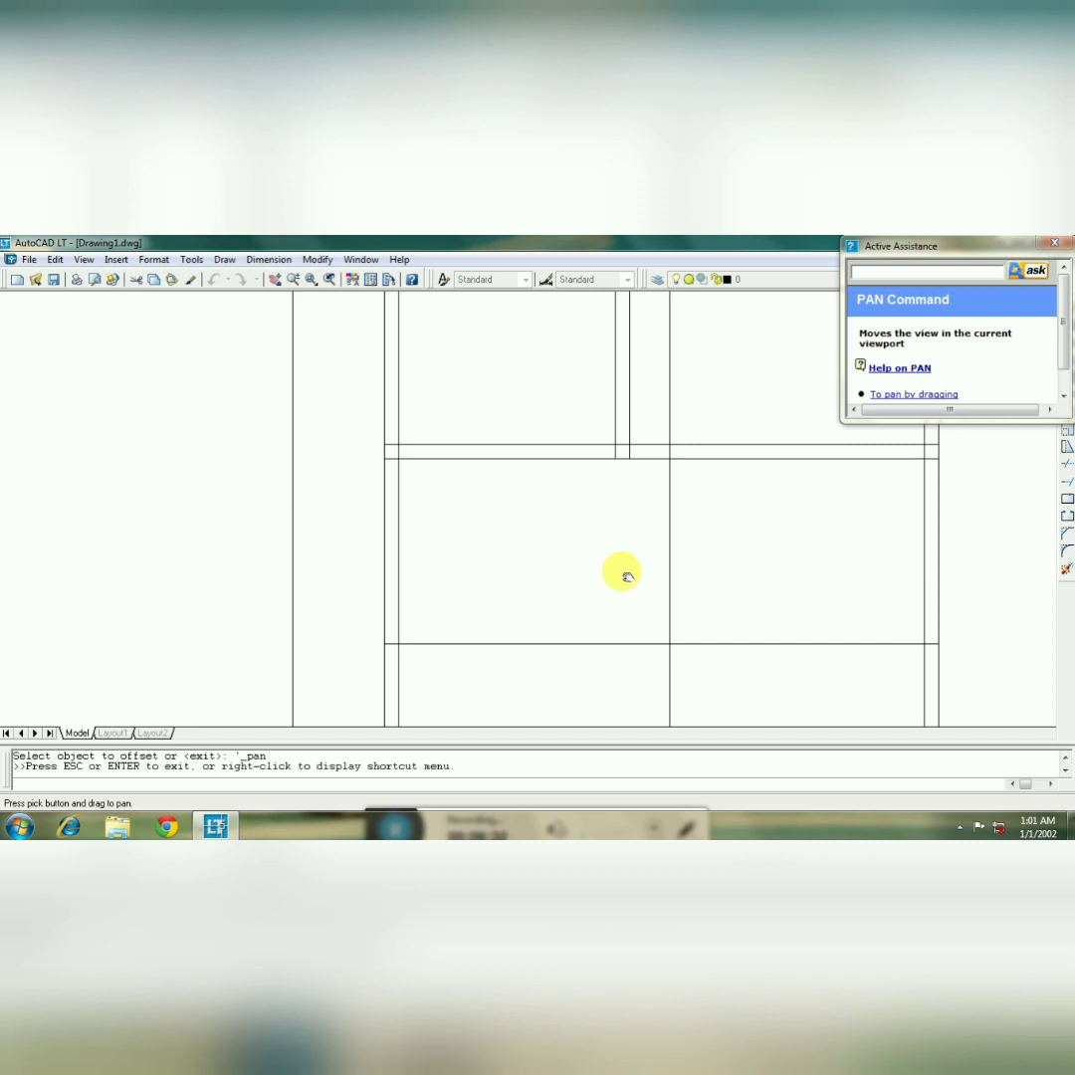
{"action": "key", "text": "Escape"}
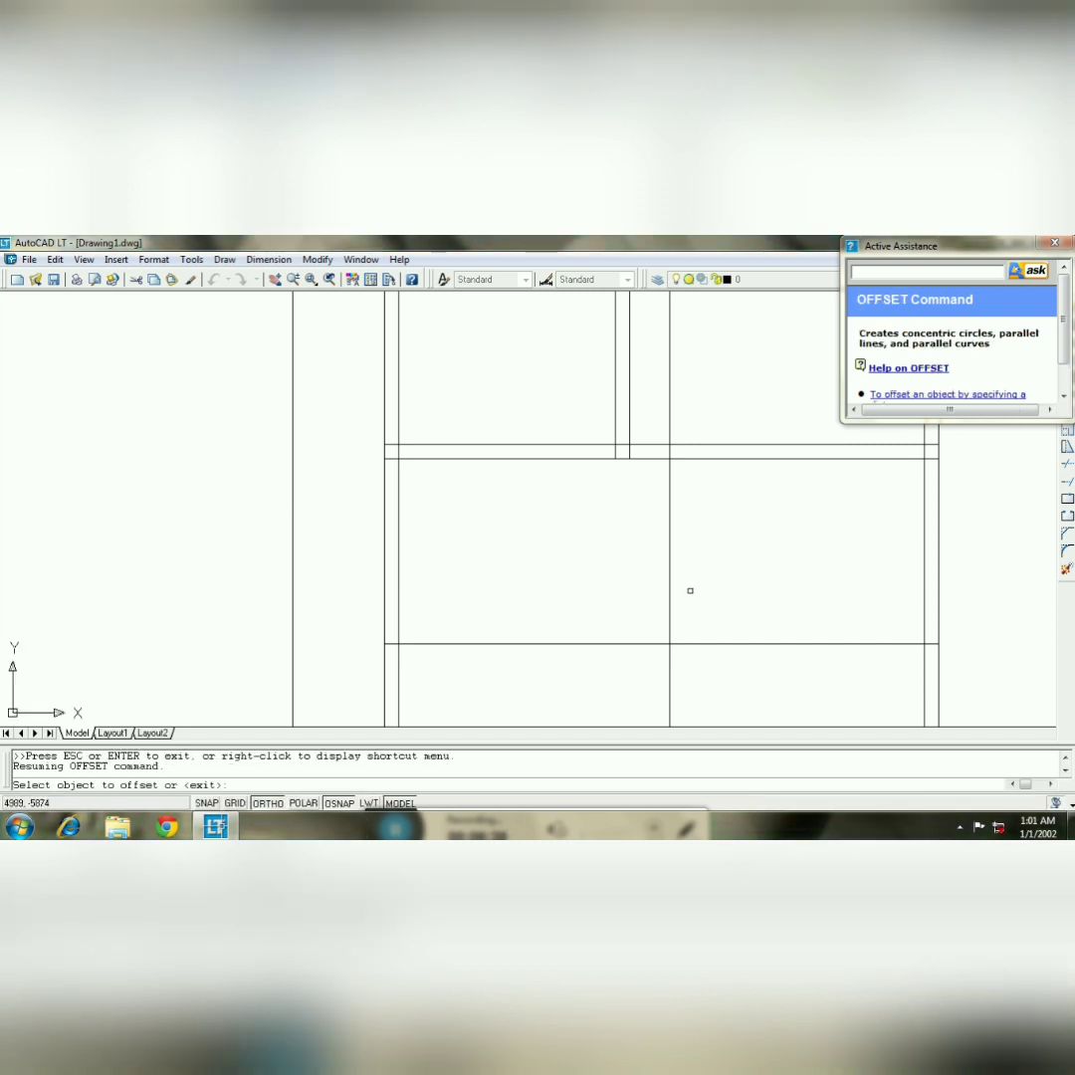
- Try to use 230 as the offset distance, then undo the whole 4400 offset operation
{"action": "key", "text": "Return"}
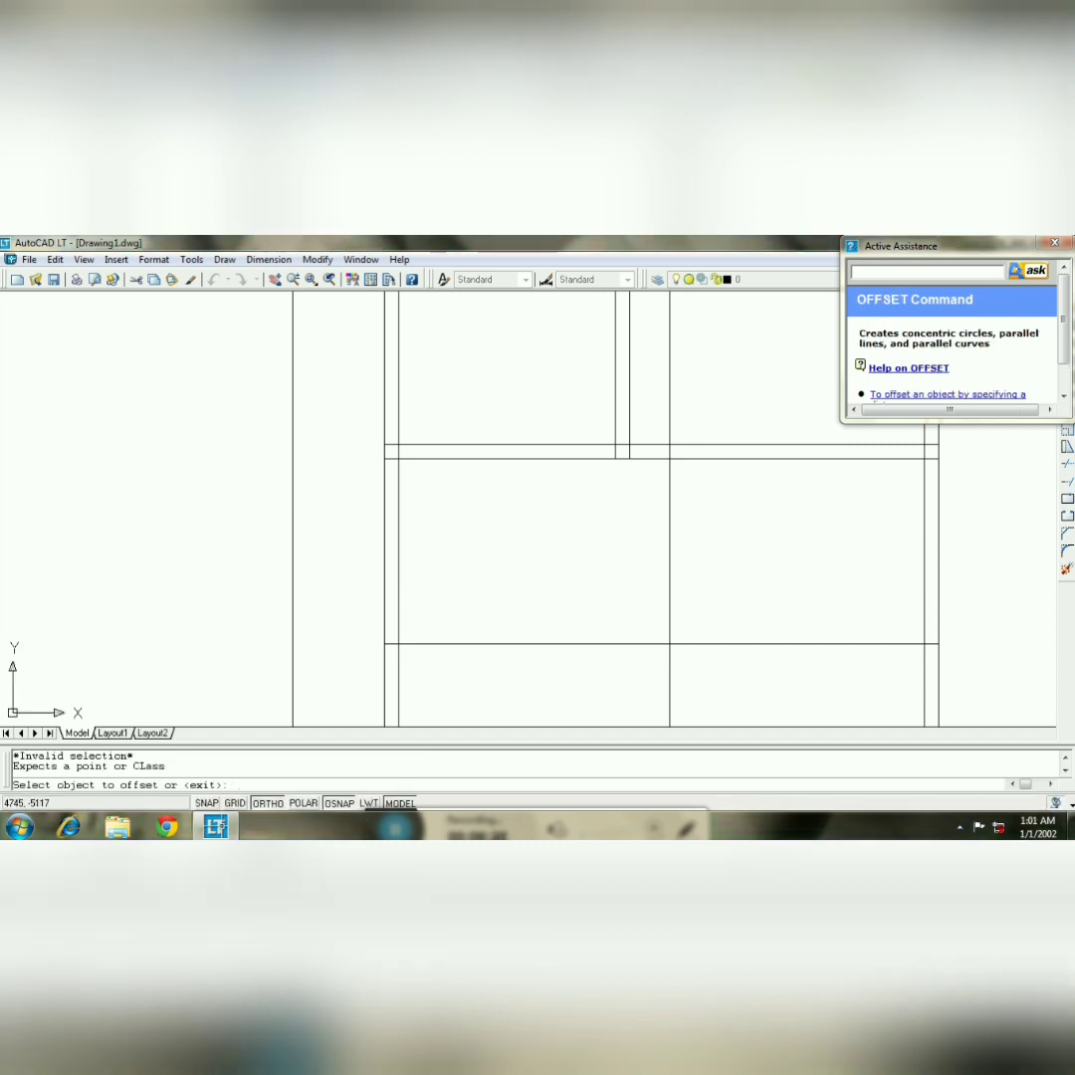
{"action": "type", "text": "230"}
{"action": "key", "text": "Return"}
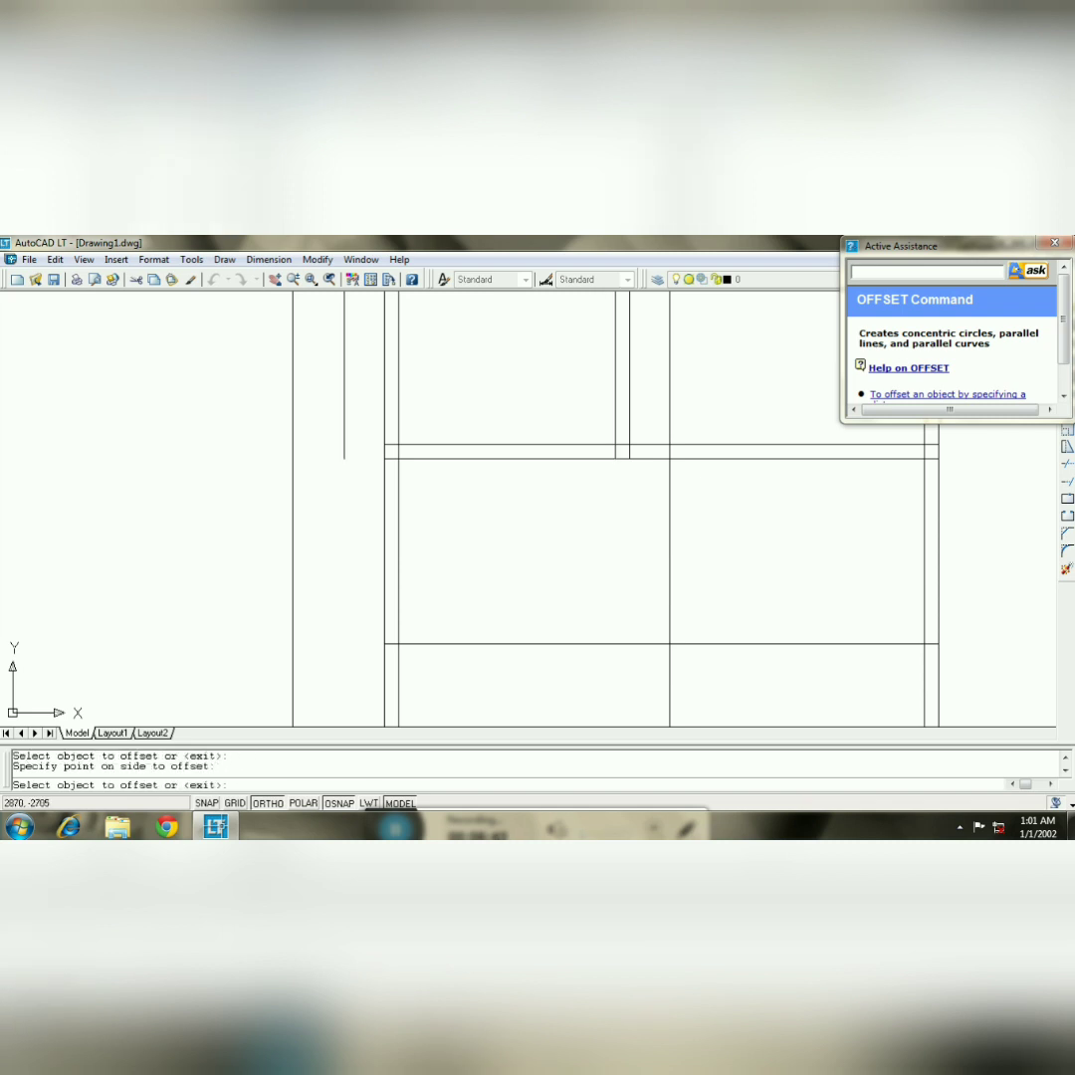
{"action": "key", "text": "Escape"}
{"action": "key", "text": "ctrl+z"}
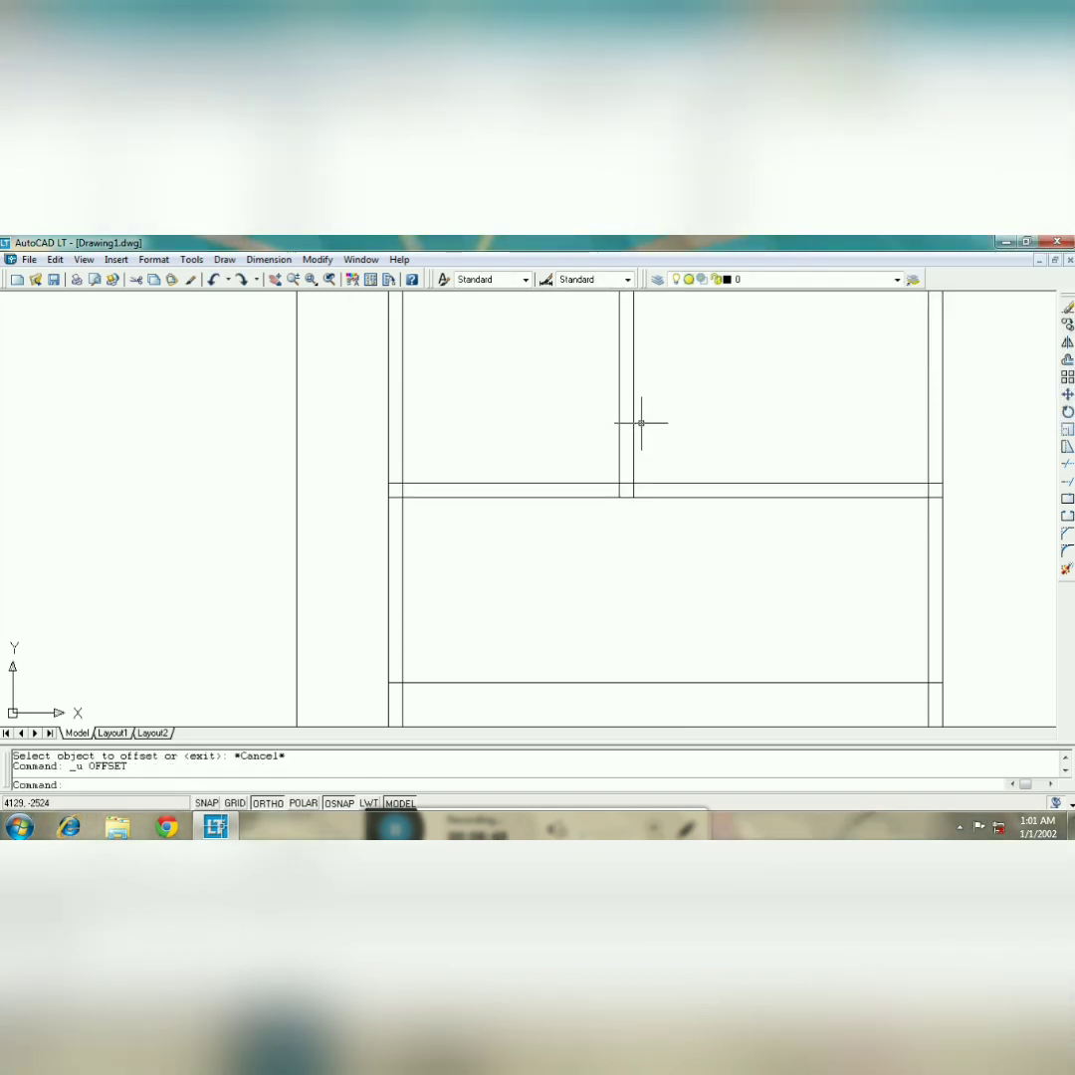
{"action": "key", "text": "ctrl+w"}
{"action": "key", "text": "ctrl+w"}
{"action": "key", "text": "Escape"}
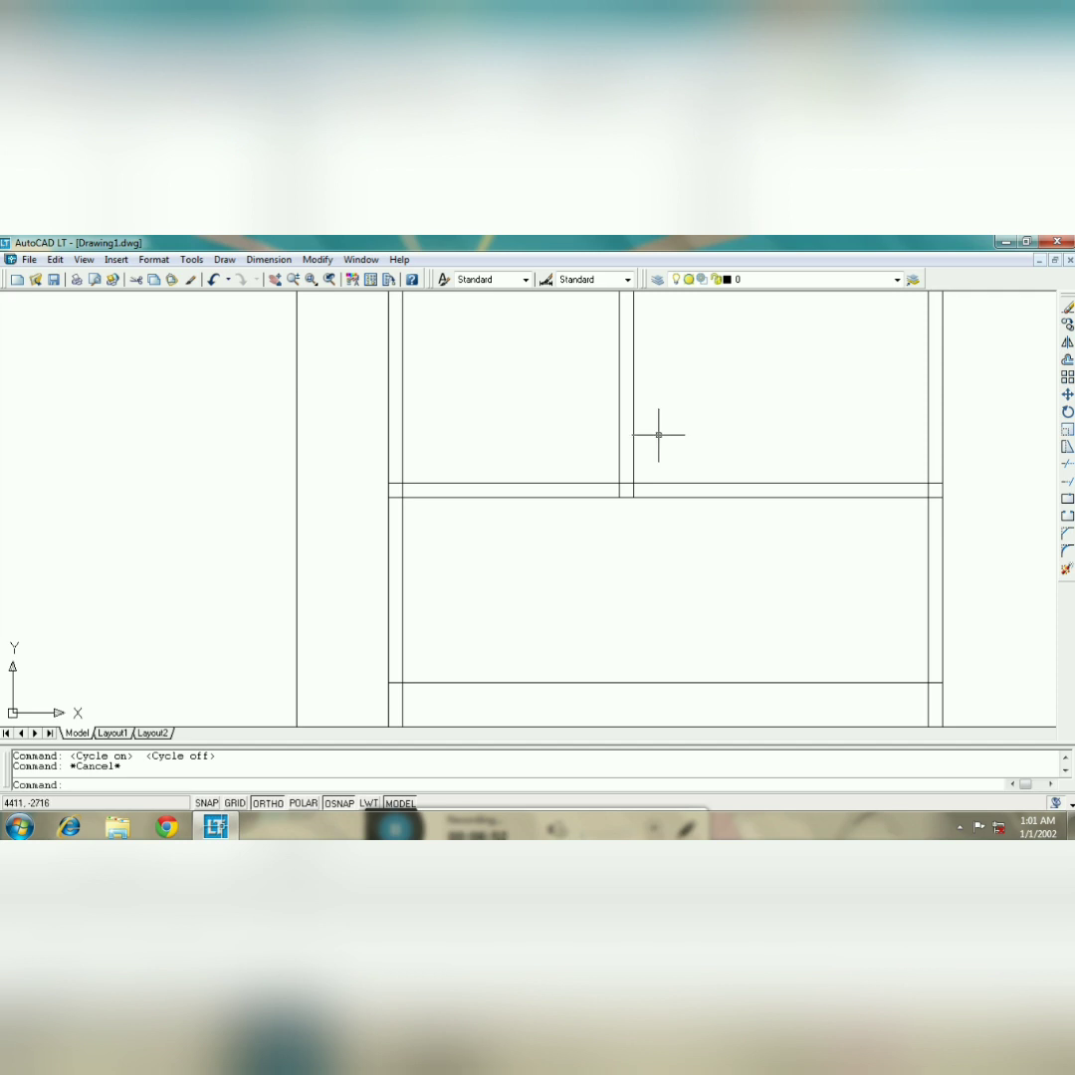
{"action": "key", "text": "super"}
{"action": "key", "text": "Escape"}
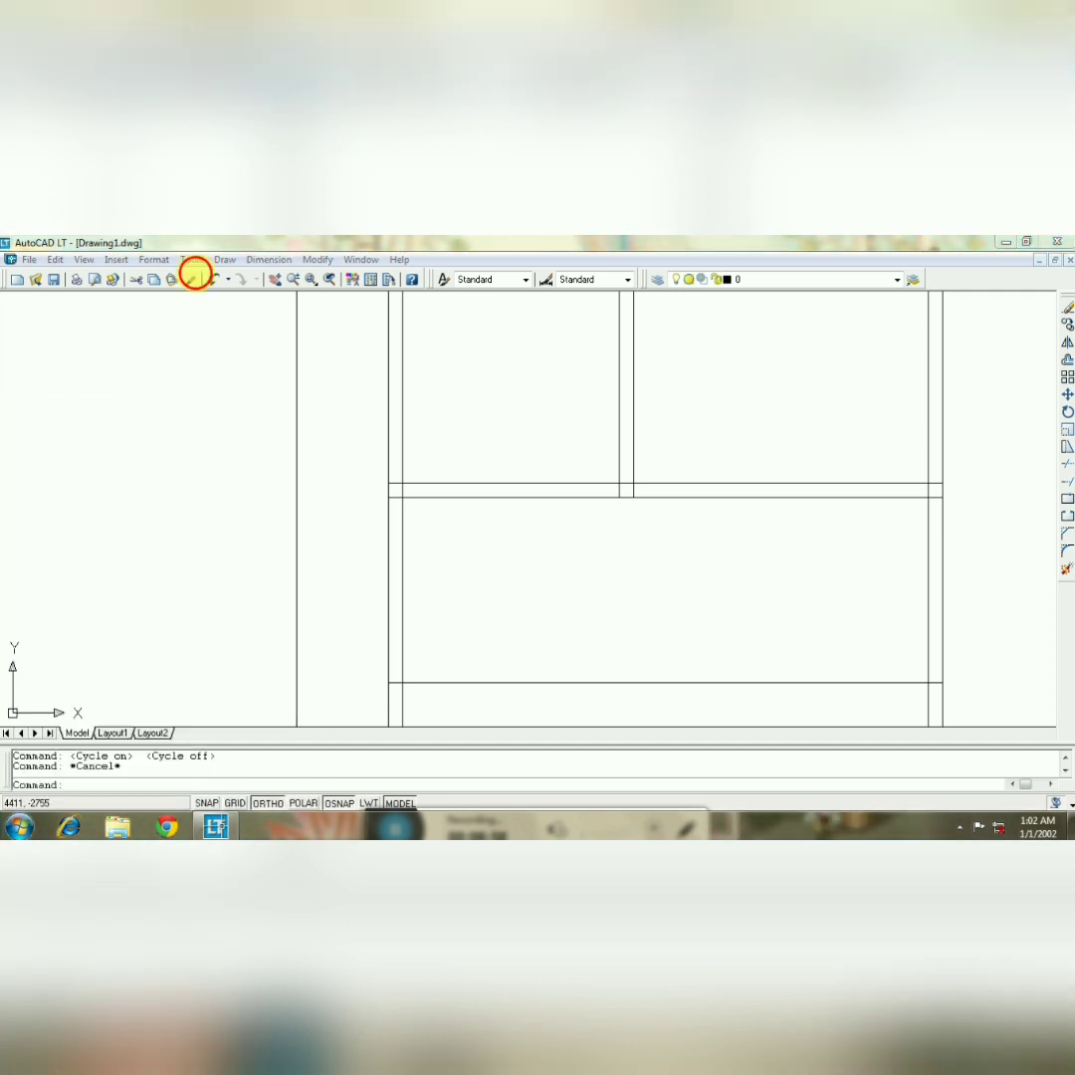
- Erase the right line of the upper vertical partition and offset its remaining line 230 to the left
{"action": "left_click", "coordinate": [633, 400]}
{"action": "left_click", "coordinate": [635, 402]}
{"action": "key", "text": "Delete"}
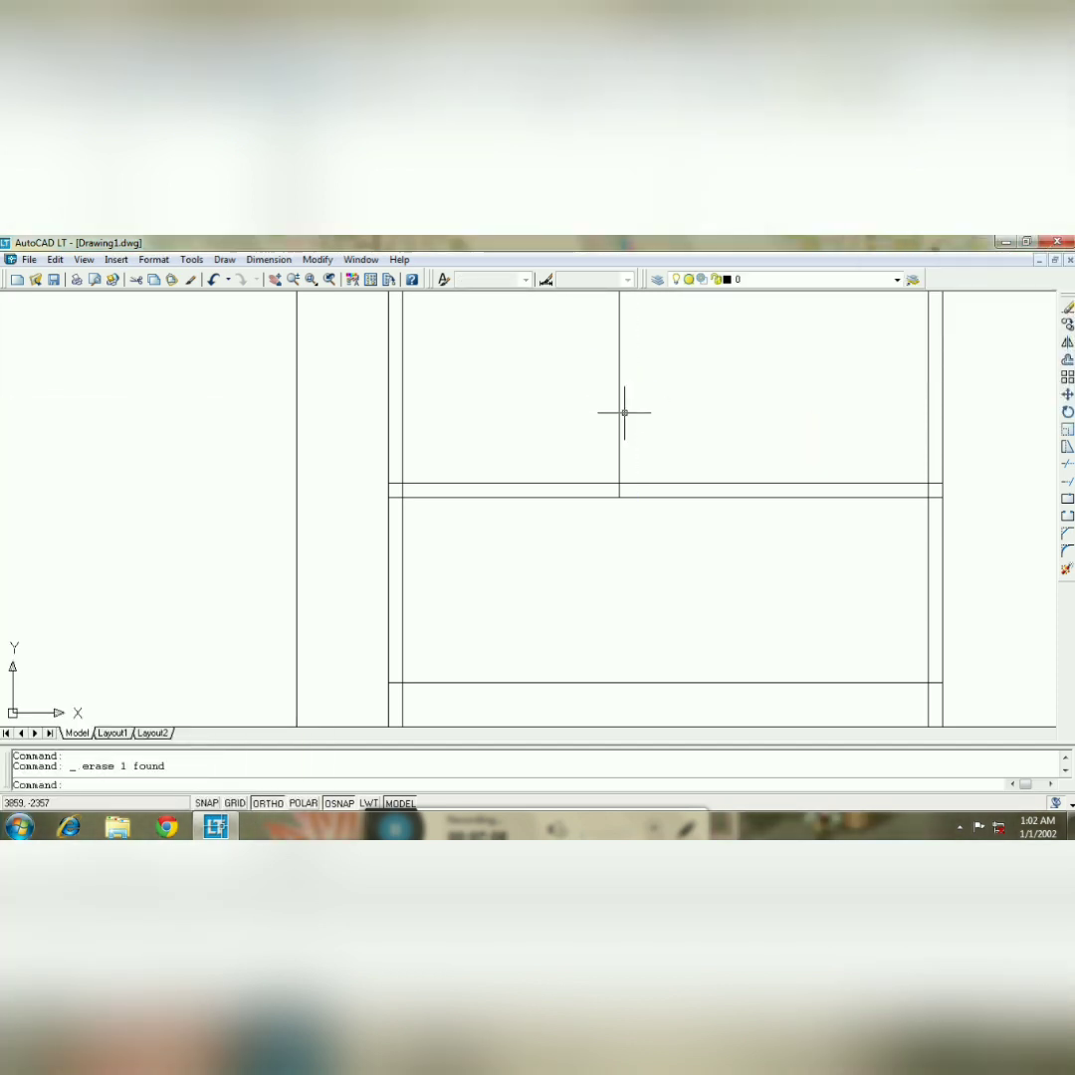
{"action": "type", "text": "o"}
{"action": "key", "text": "Return"}
{"action": "type", "text": "230"}
{"action": "key", "text": "Return"}
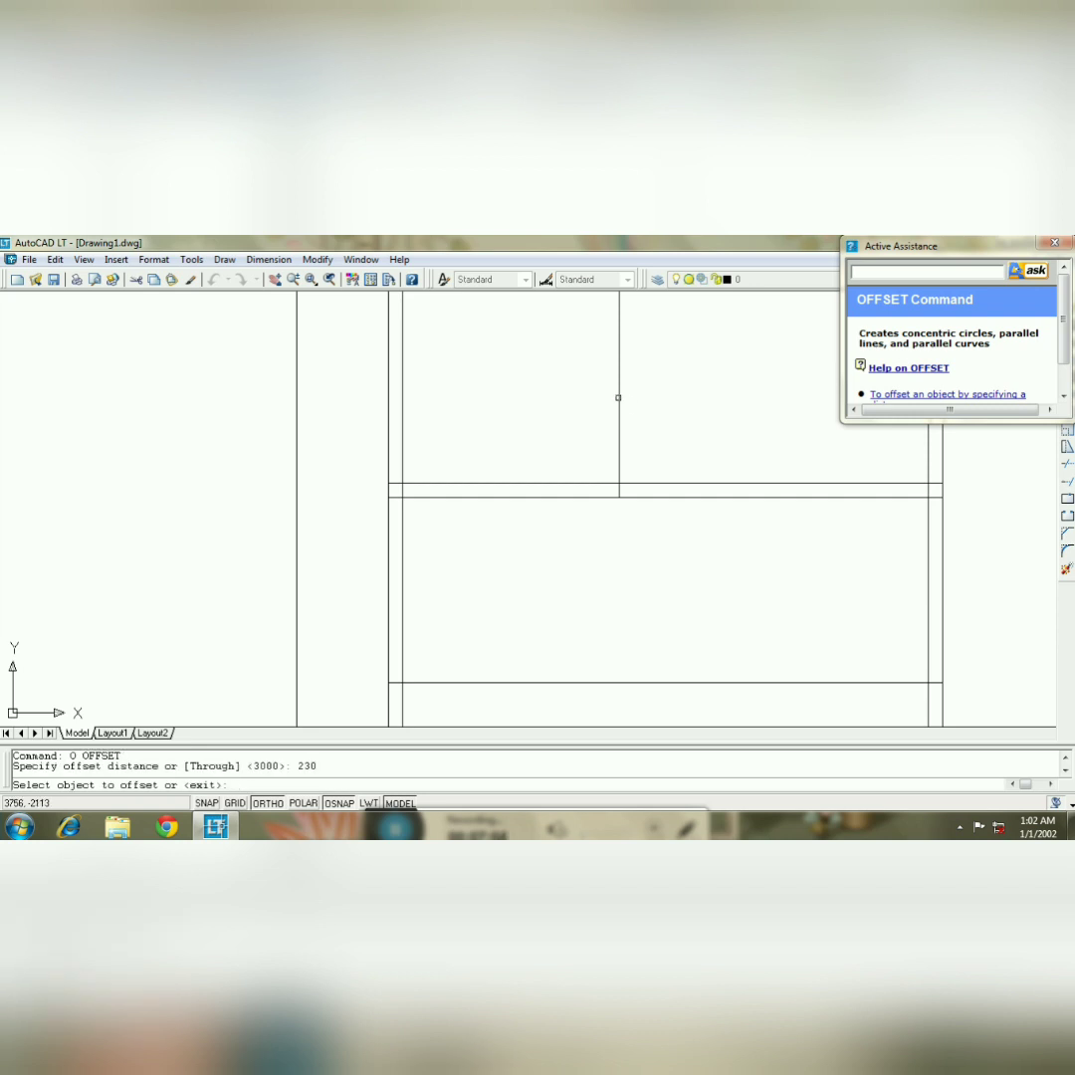
- Offset the inner line of the left wall 4400 to the right
{"action": "left_click", "coordinate": [275, 279]}
{"action": "left_click_drag", "start_coordinate": [710, 654], "coordinate": [703, 565]}
{"action": "key", "text": "Escape"}
{"action": "type", "text": "o"}
{"action": "key", "text": "Return"}
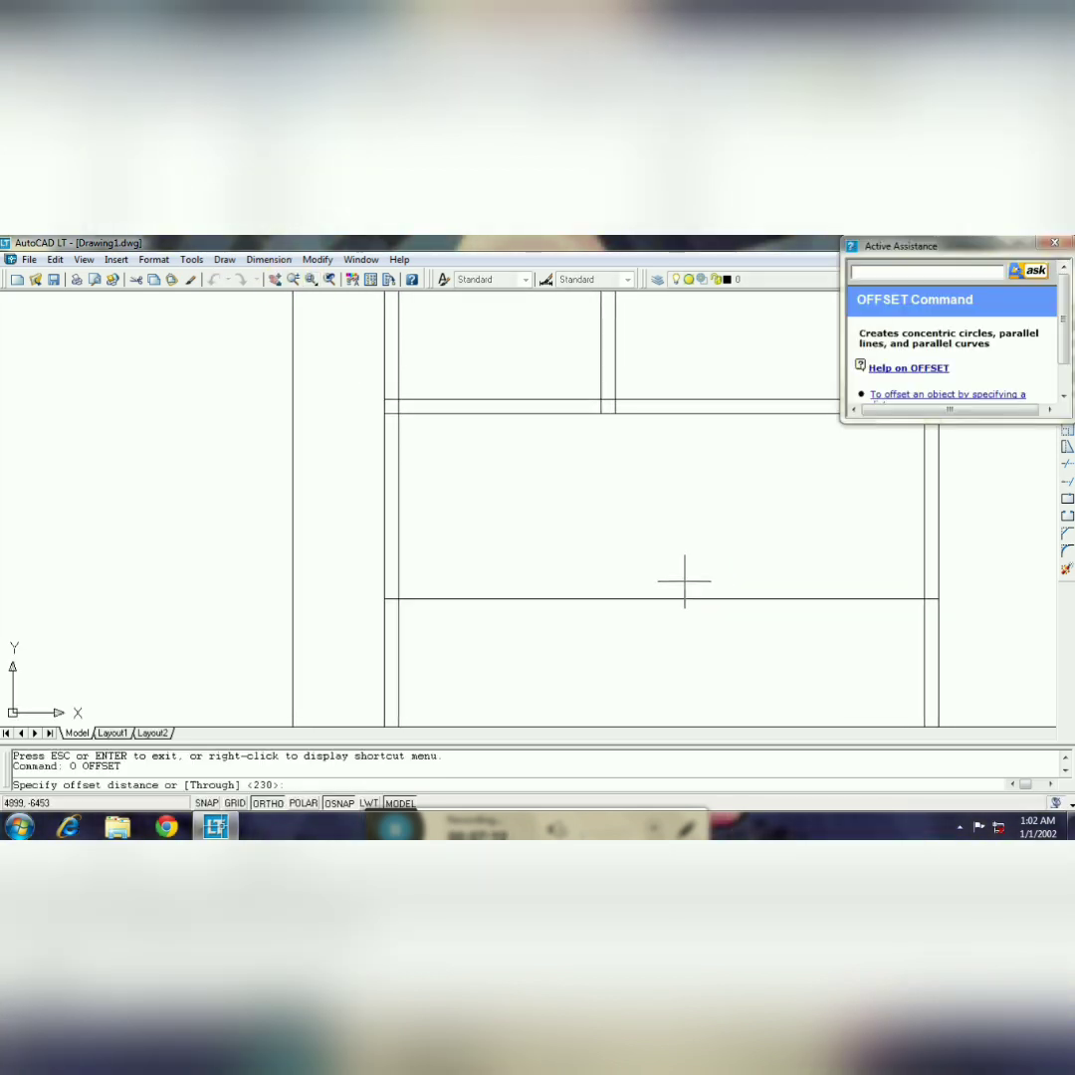
{"action": "type", "text": "4400"}
{"action": "key", "text": "Return"}
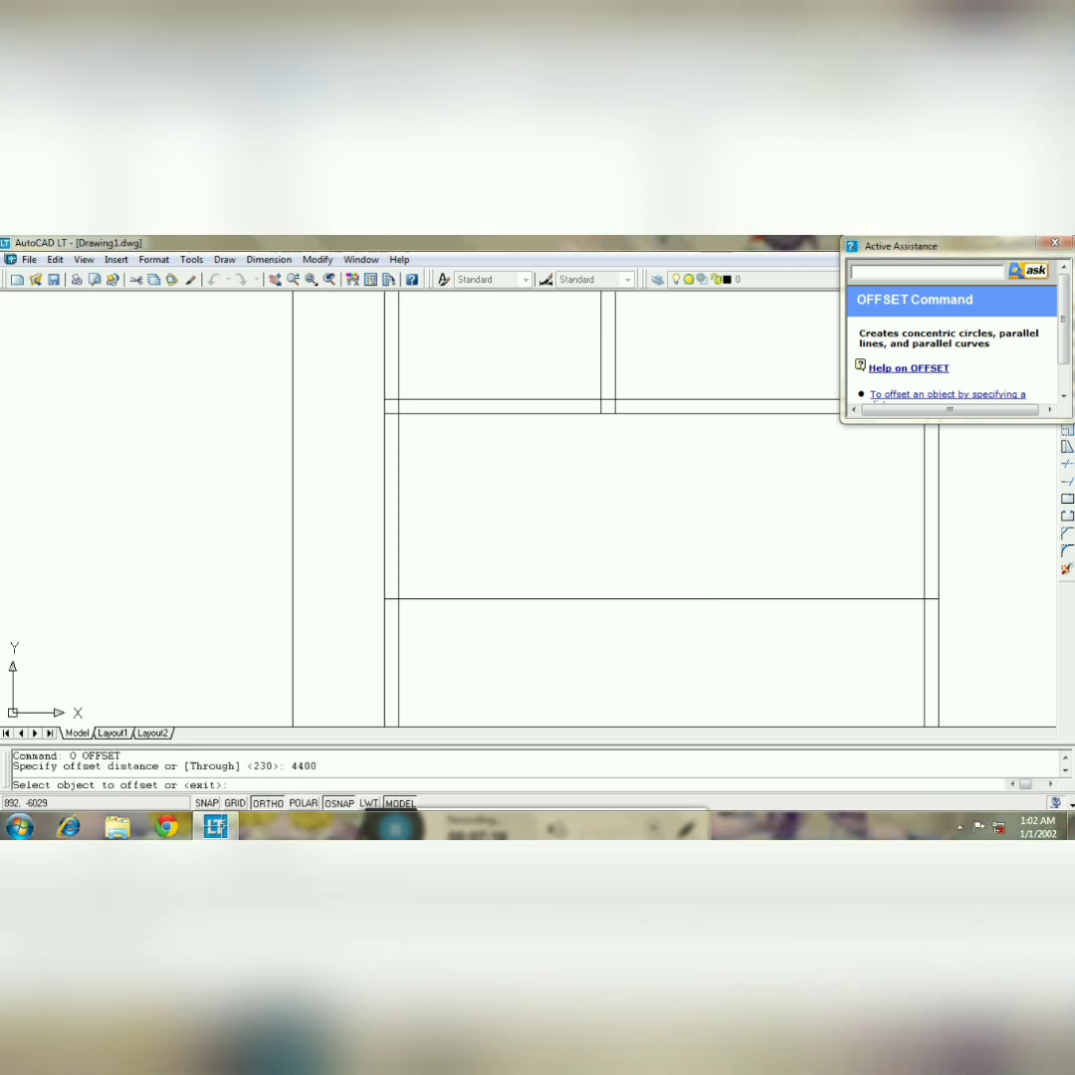
{"action": "left_click", "coordinate": [398, 548]}
{"action": "left_click", "coordinate": [732, 569]}
{"action": "key", "text": "Escape"}
- Offset the new vertical line 230 to the right and the lower horizontal line 230 downward
{"action": "type", "text": "o"}
{"action": "key", "text": "Return"}
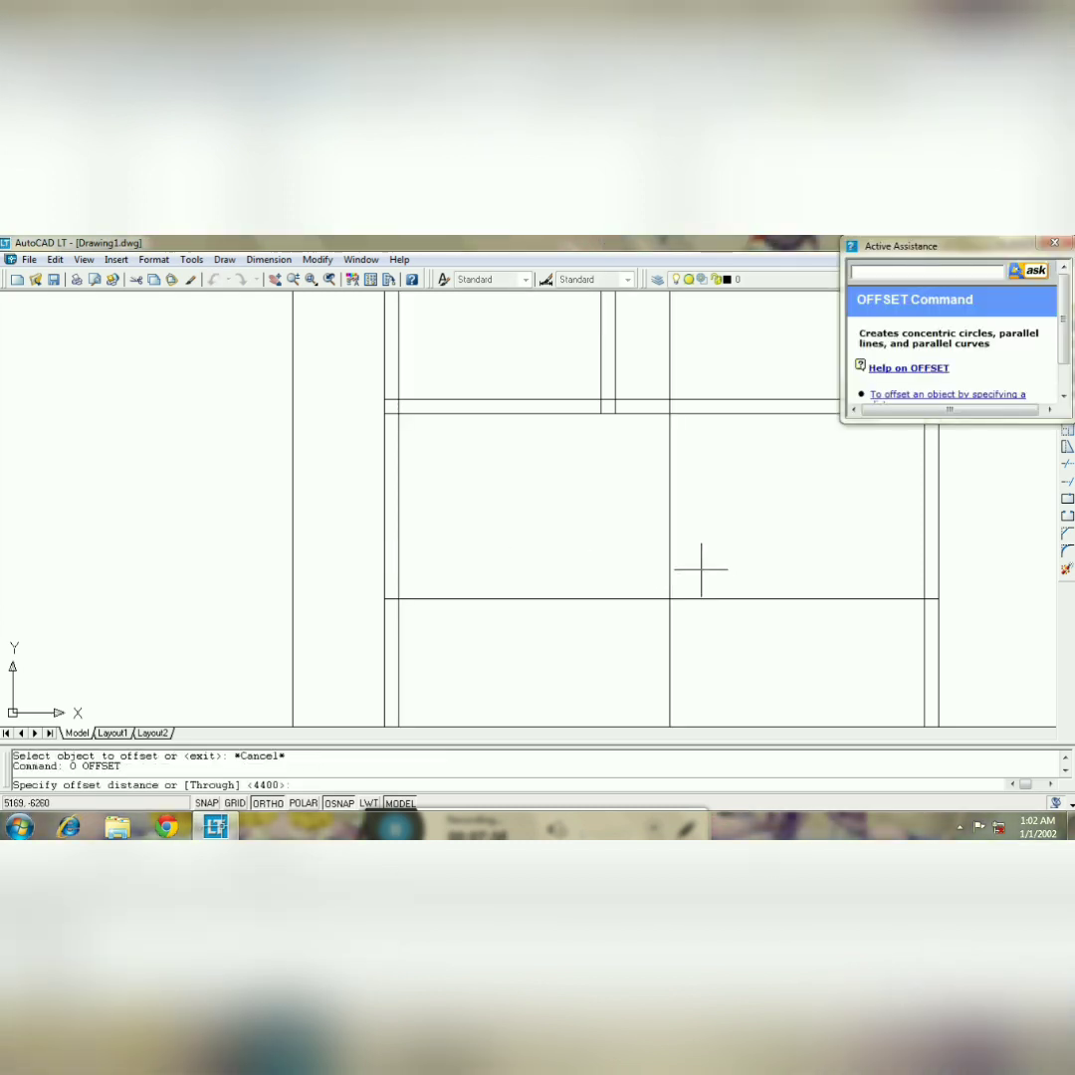
{"action": "type", "text": "230"}
{"action": "key", "text": "Return"}
{"action": "left_click", "coordinate": [670, 554]}
{"action": "left_click", "coordinate": [698, 597]}
{"action": "left_click", "coordinate": [700, 599]}
{"action": "left_click", "coordinate": [700, 619]}
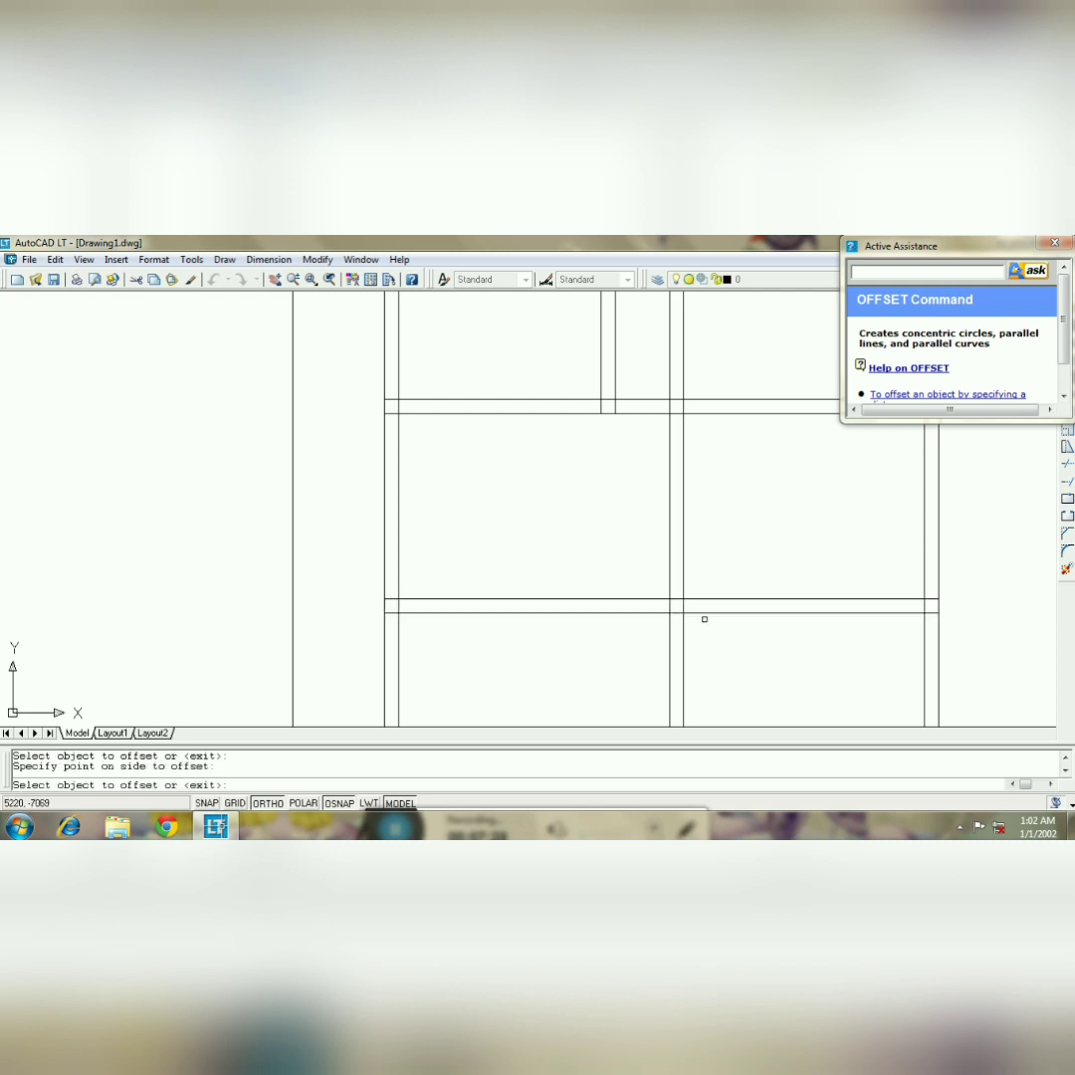
{"action": "key", "text": "Escape"}
- Try to trim the middle vertical partition against the lower horizontal wall, then undo the trim
{"action": "type", "text": "TR"}
{"action": "key", "text": "Return"}
{"action": "left_click", "coordinate": [715, 638]}
{"action": "left_click", "coordinate": [631, 569]}
{"action": "key", "text": "Return"}
{"action": "left_click", "coordinate": [670, 639]}
{"action": "left_click", "coordinate": [683, 632]}
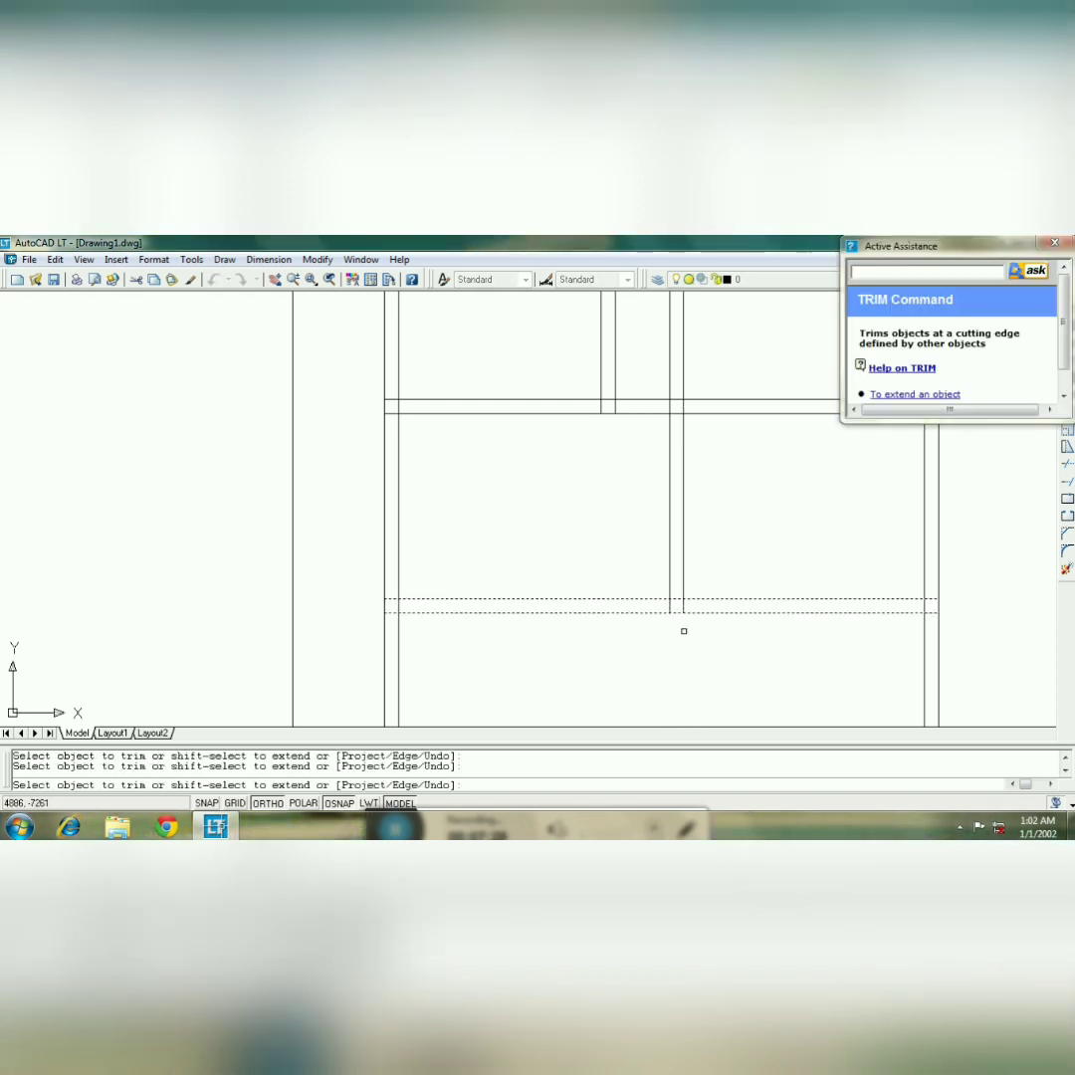
{"action": "left_click", "coordinate": [672, 352]}
{"action": "key", "text": "Escape"}
{"action": "key", "text": "ctrl+z"}
- Trim the middle vertical partition's lines above the upper horizontal wall and below the lower one
{"action": "type", "text": "TR"}
{"action": "key", "text": "Return"}
{"action": "left_click", "coordinate": [815, 666]}
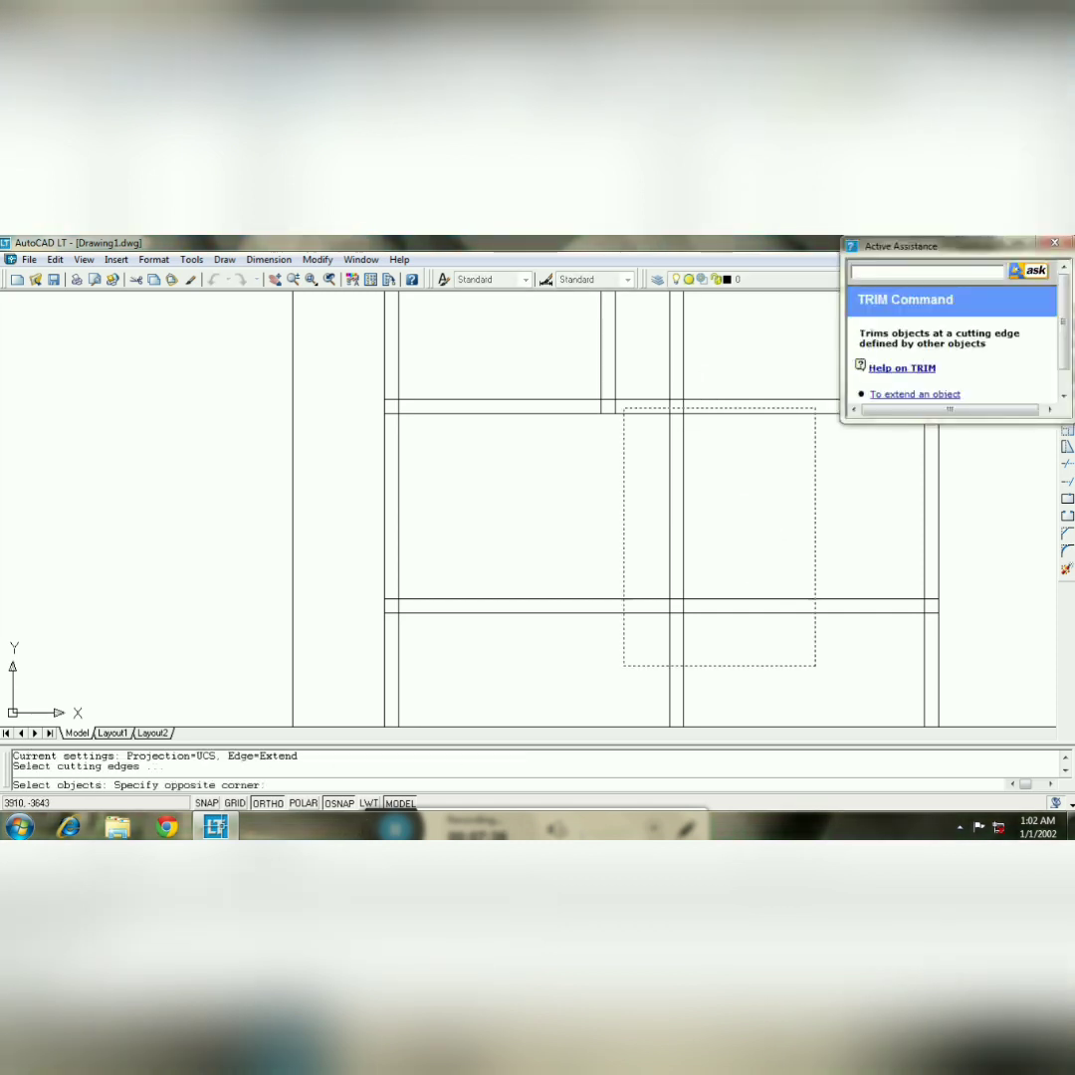
{"action": "left_click", "coordinate": [624, 408]}
{"action": "key", "text": "Return"}
{"action": "left_click", "coordinate": [670, 659]}
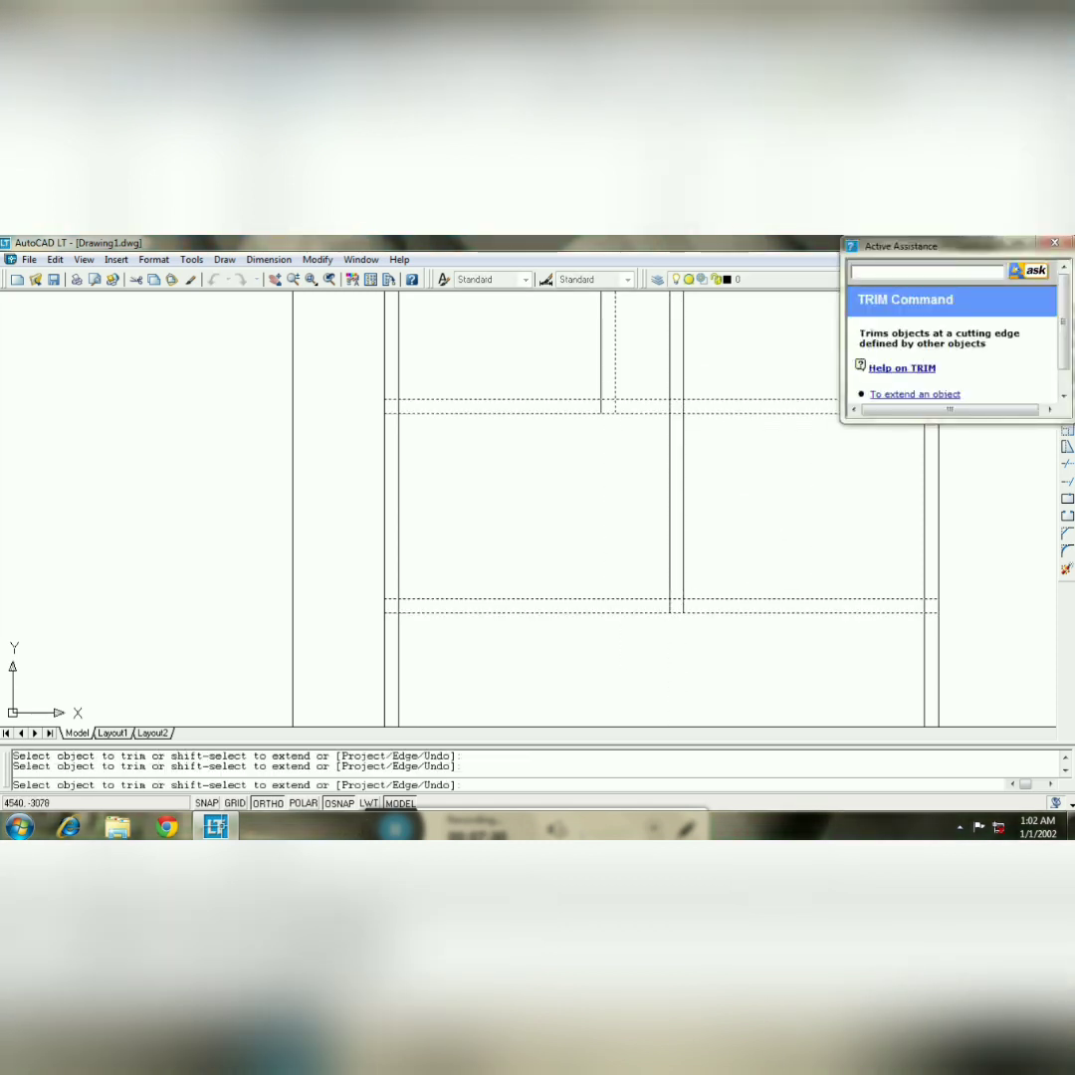
{"action": "key", "text": "Escape"}
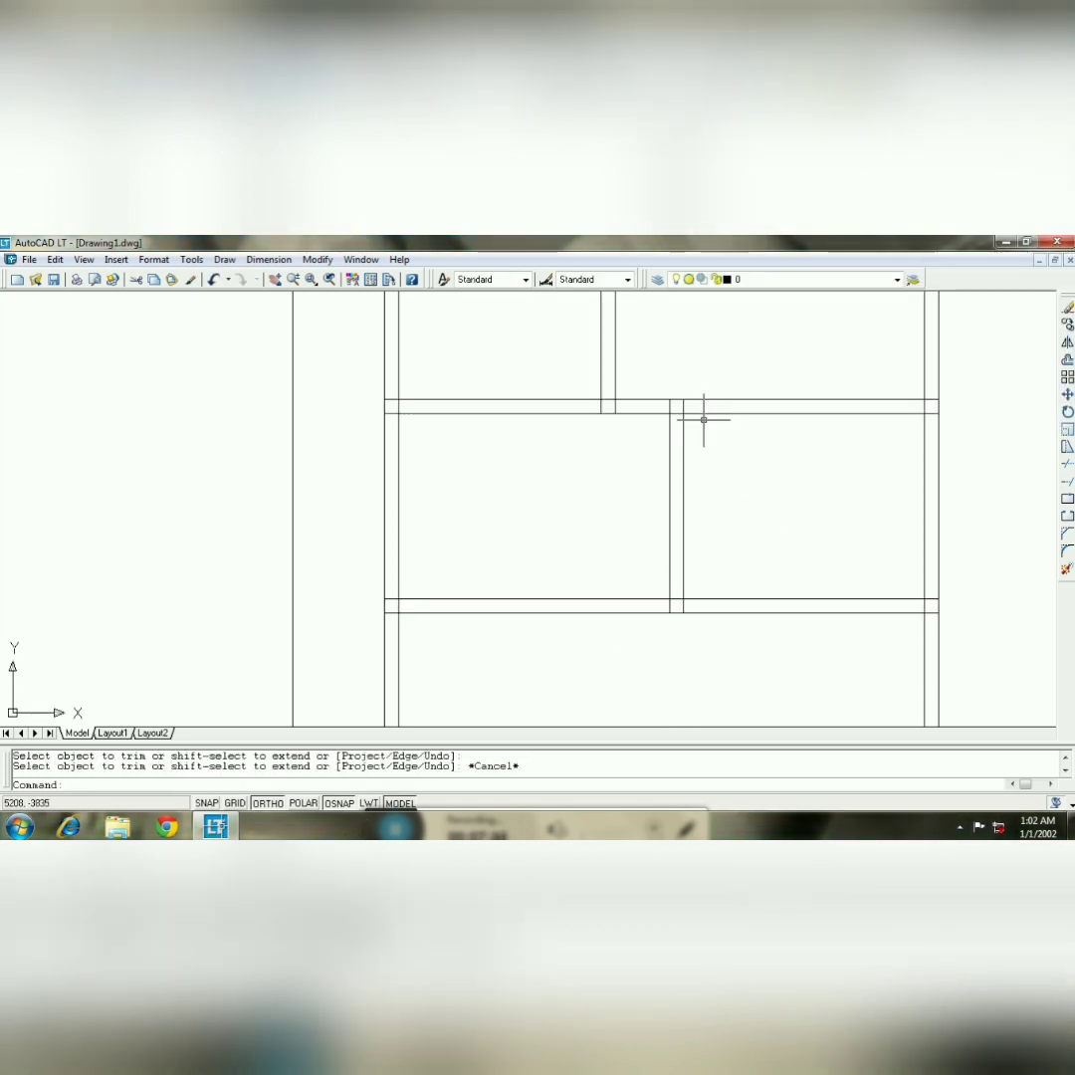
- Offset the inner line of the right wall 1800 to the left
{"action": "left_click", "coordinate": [277, 280]}
{"action": "left_click_drag", "start_coordinate": [728, 616], "coordinate": [636, 655]}
{"action": "key", "text": "Escape"}
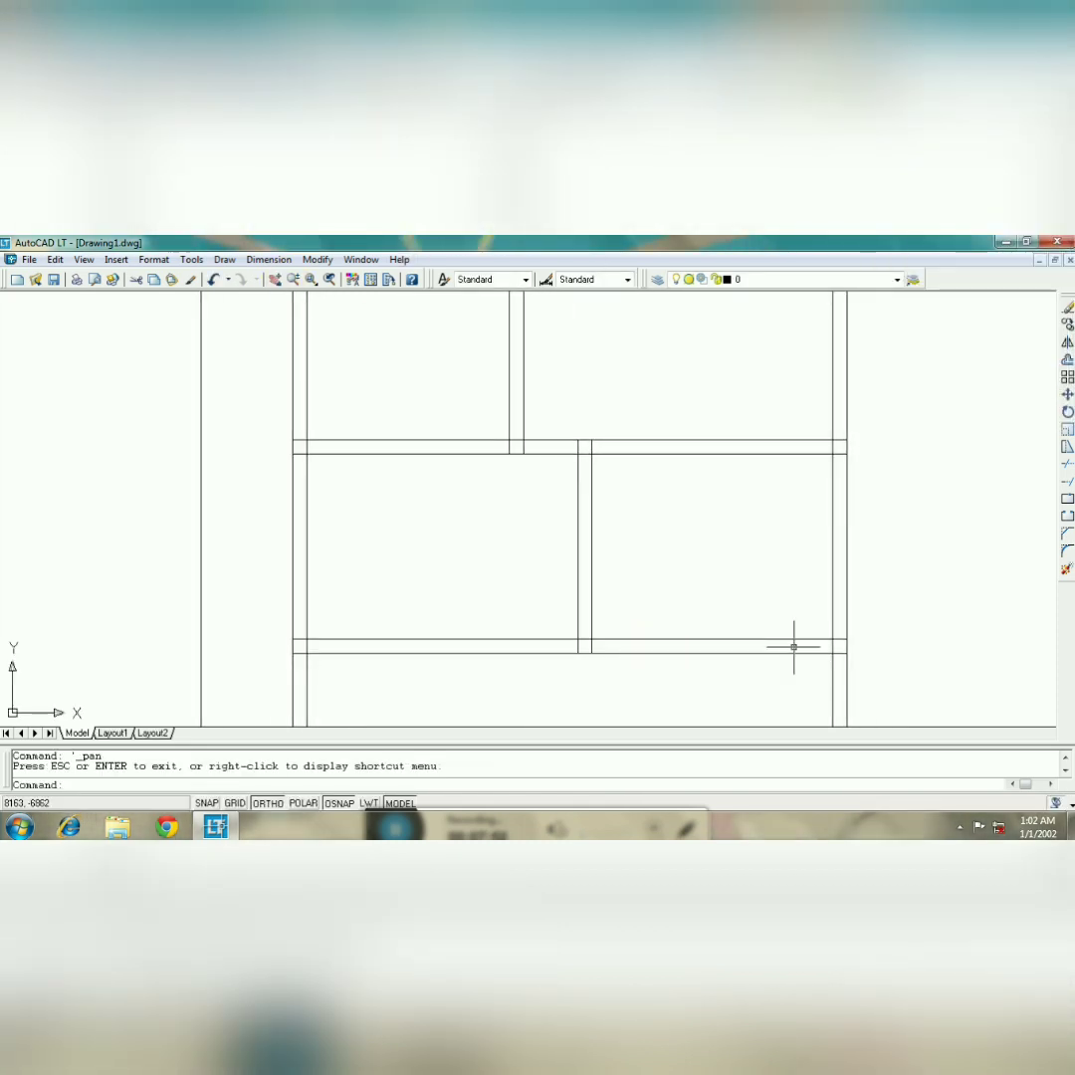
{"action": "type", "text": "o"}
{"action": "key", "text": "Return"}
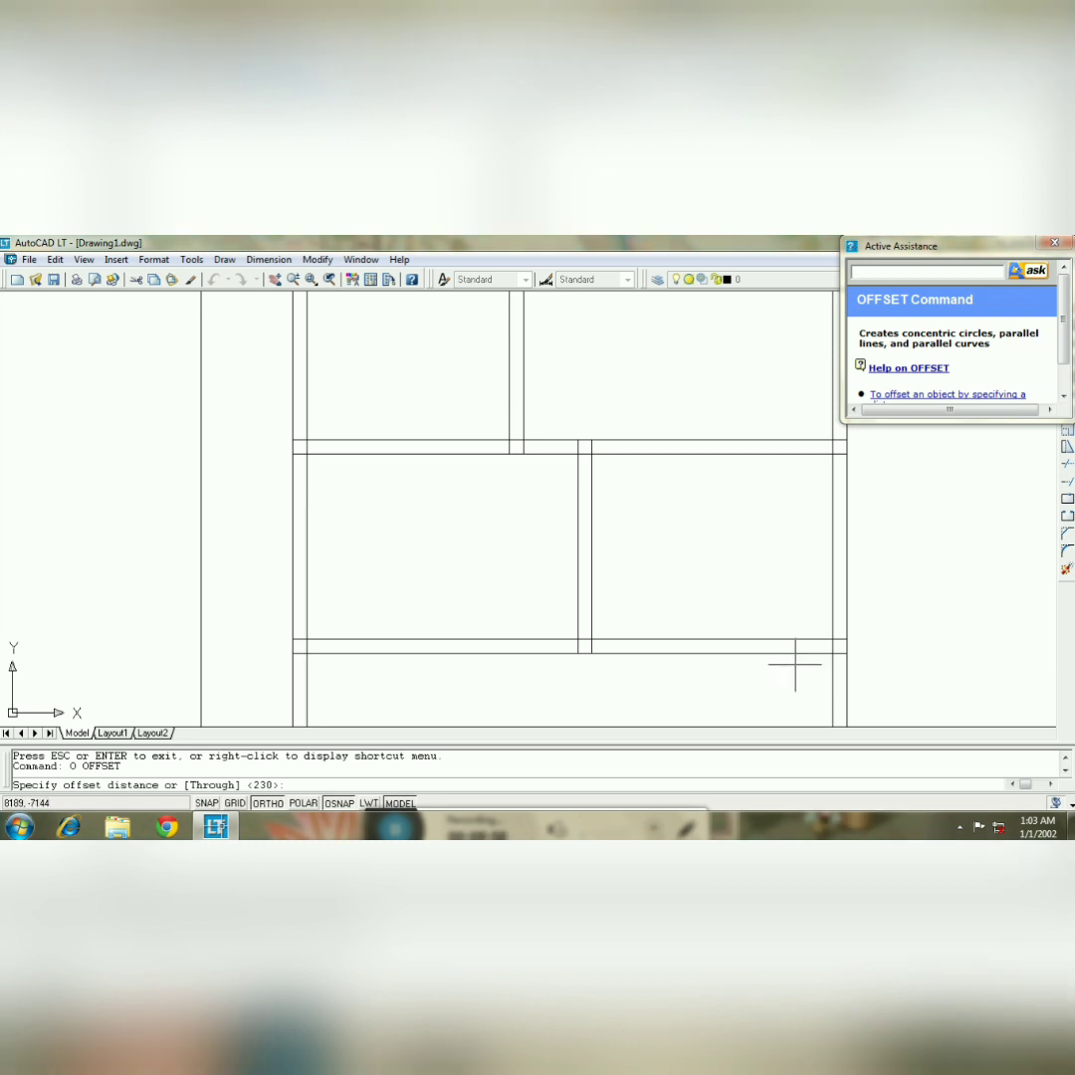
{"action": "type", "text": "1800"}
{"action": "key", "text": "Return"}
{"action": "left_click", "coordinate": [833, 582]}
{"action": "left_click", "coordinate": [696, 585]}
{"action": "key", "text": "Escape"}
- Offset the newest vertical line 230 to the left to form another partition wall
{"action": "type", "text": "o"}
{"action": "key", "text": "Return"}
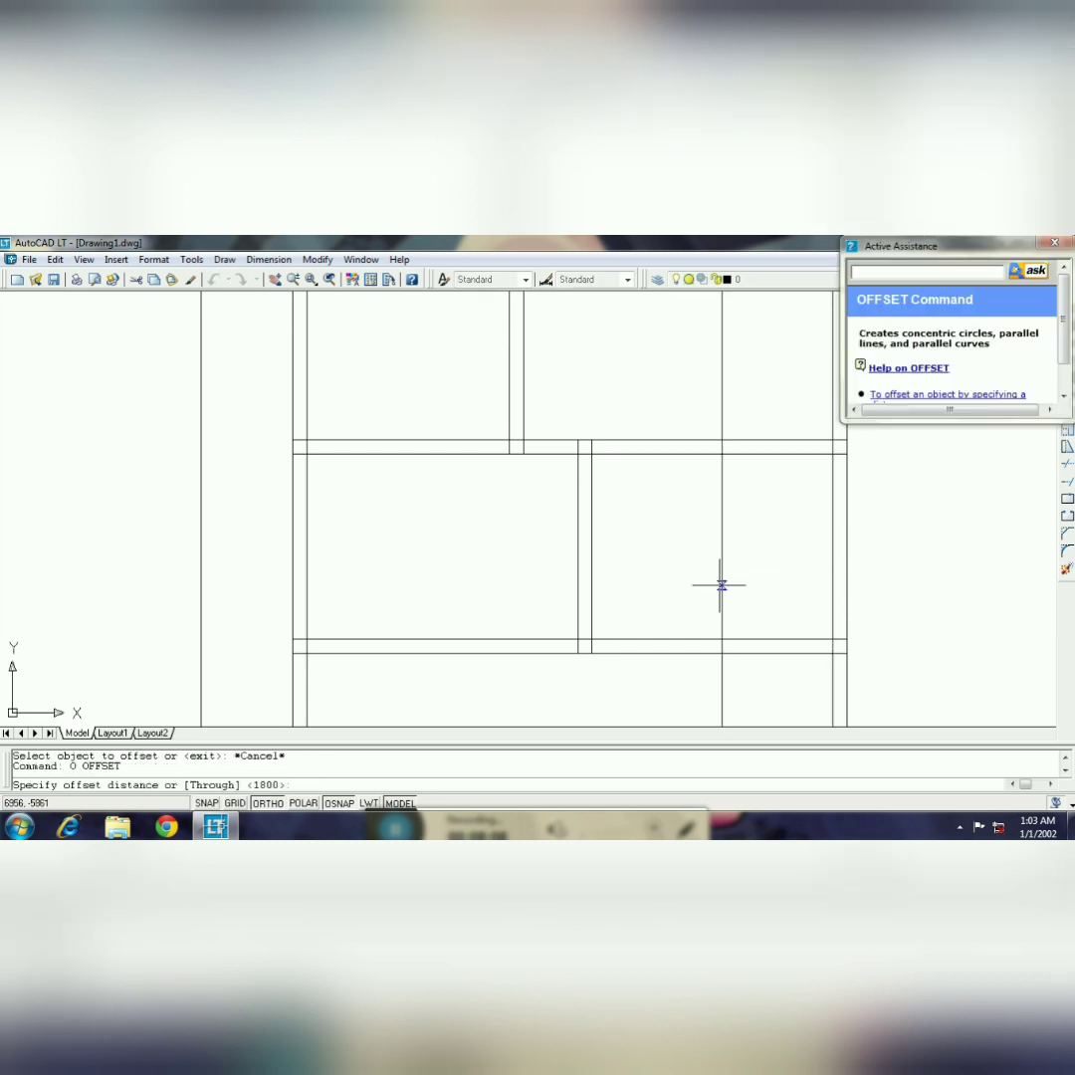
{"action": "type", "text": "230"}
{"action": "key", "text": "Return"}
{"action": "left_click", "coordinate": [721, 586]}
{"action": "left_click", "coordinate": [713, 594]}
{"action": "key", "text": "Escape"}
- Trim the newest vertical partition's lines above the upper horizontal wall and below the lower one
{"action": "type", "text": "TR"}
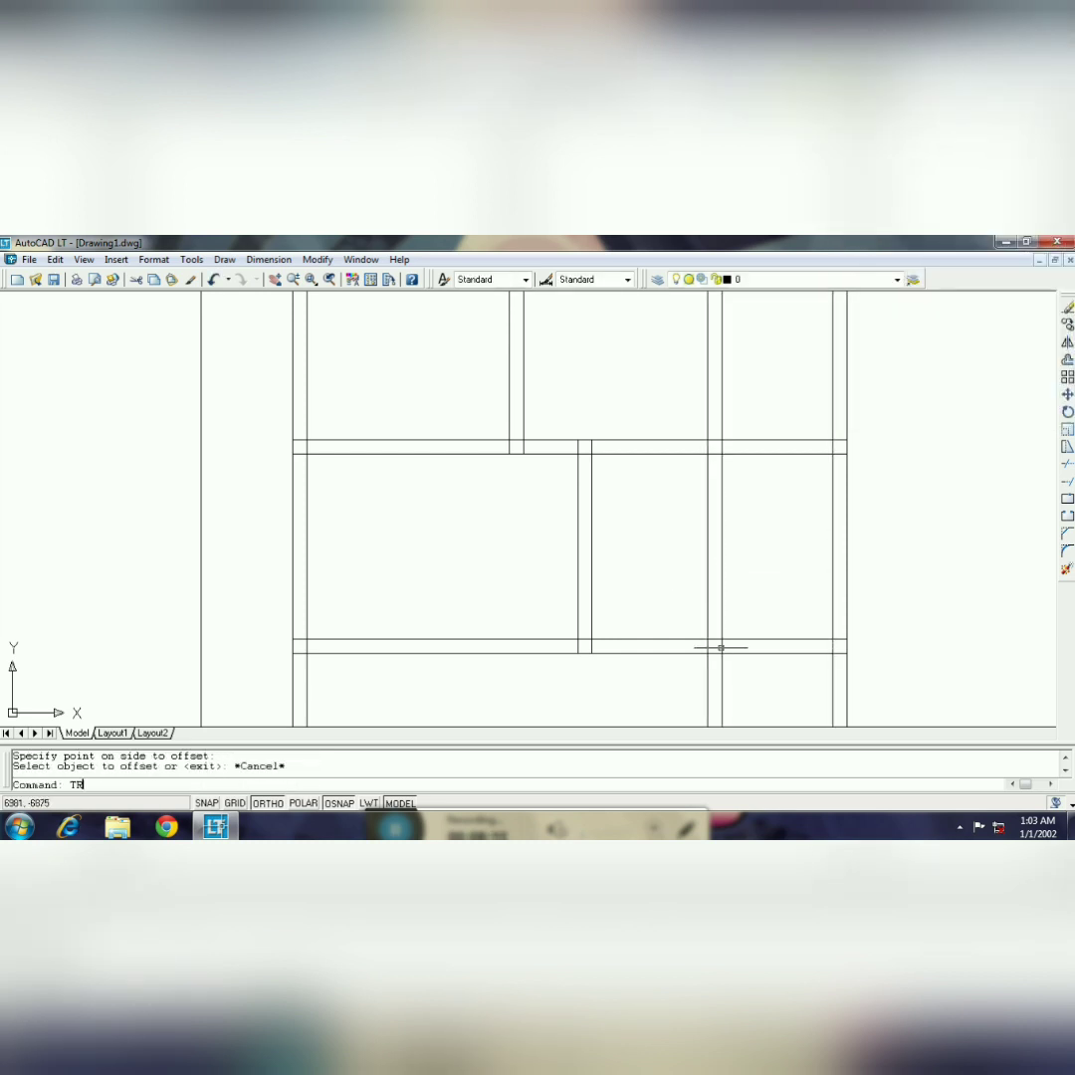
{"action": "key", "text": "Return"}
{"action": "left_click", "coordinate": [751, 682]}
{"action": "left_click", "coordinate": [604, 390]}
{"action": "key", "text": "Return"}
{"action": "left_click", "coordinate": [709, 382]}
{"action": "left_click", "coordinate": [721, 382]}
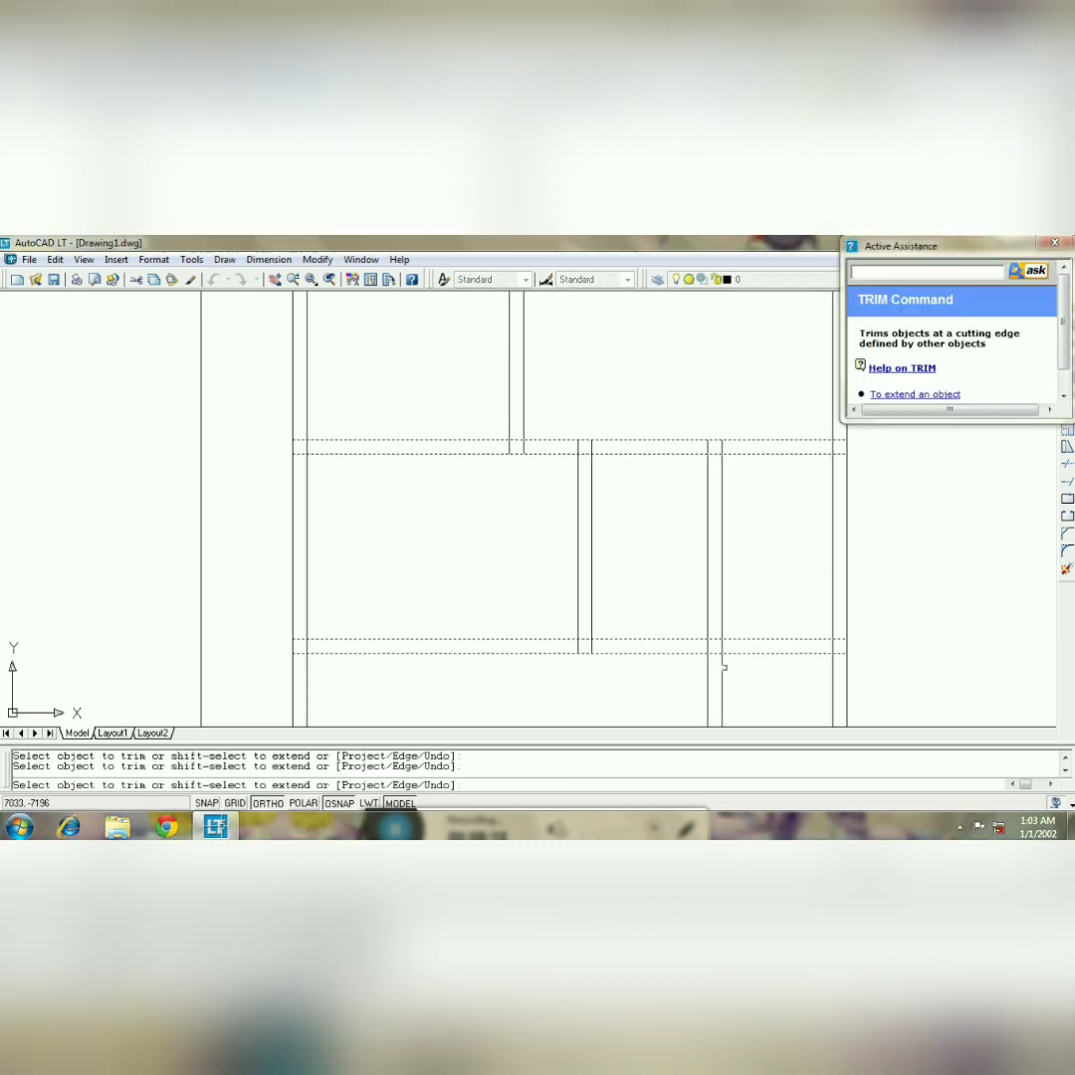
{"action": "left_click", "coordinate": [276, 279]}
{"action": "mouse_move", "coordinate": [495, 560]}
{"action": "left_mouse_down"}
{"action": "mouse_move", "coordinate": [545, 490]}
{"action": "mouse_move", "coordinate": [558, 554]}
{"action": "left_mouse_up"}
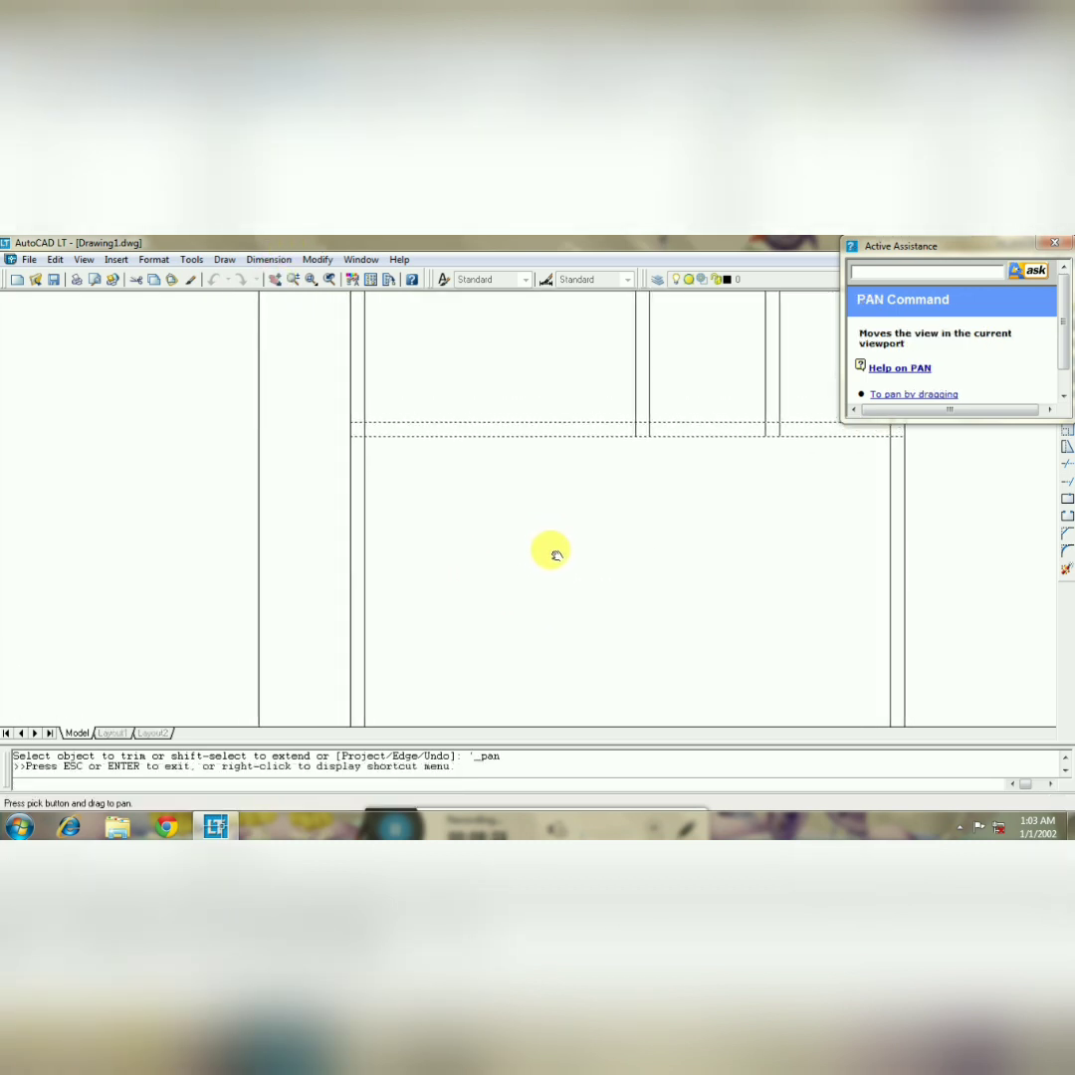
{"action": "key", "text": "Escape"}
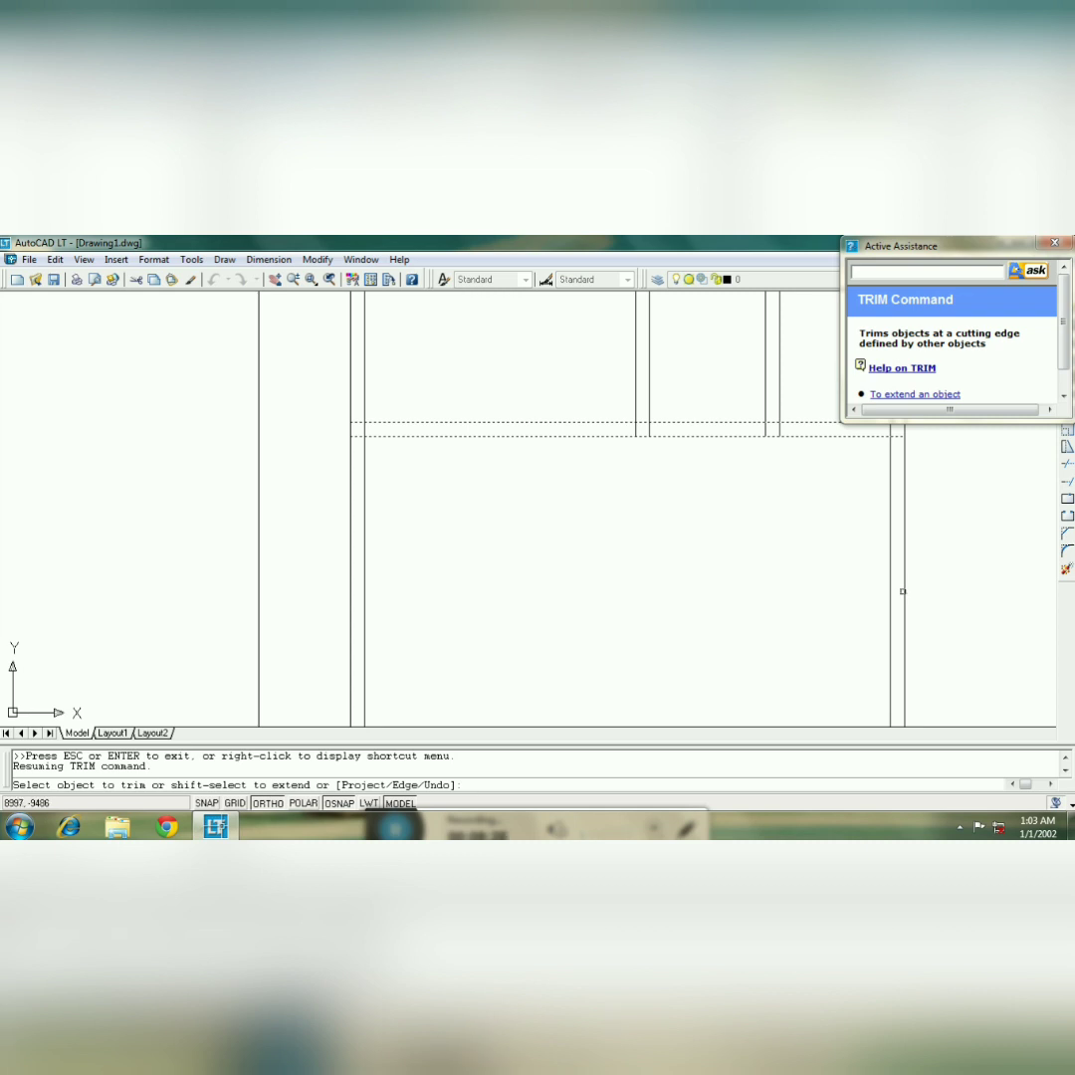
{"action": "left_click", "coordinate": [897, 594]}
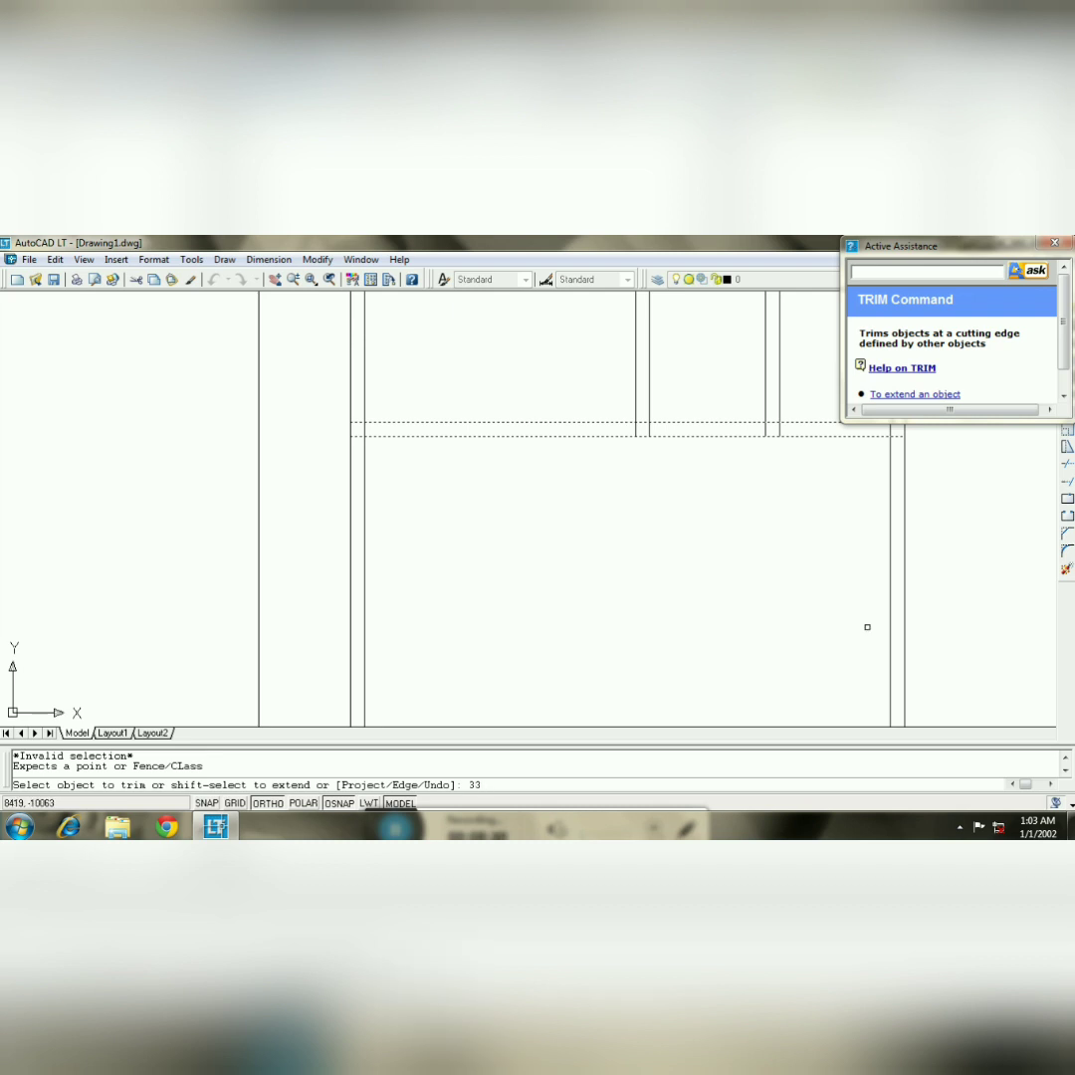
- Undo the last trim and redo it, repeating this once more
{"action": "key", "text": "Escape"}
{"action": "key", "text": "ctrl+z"}
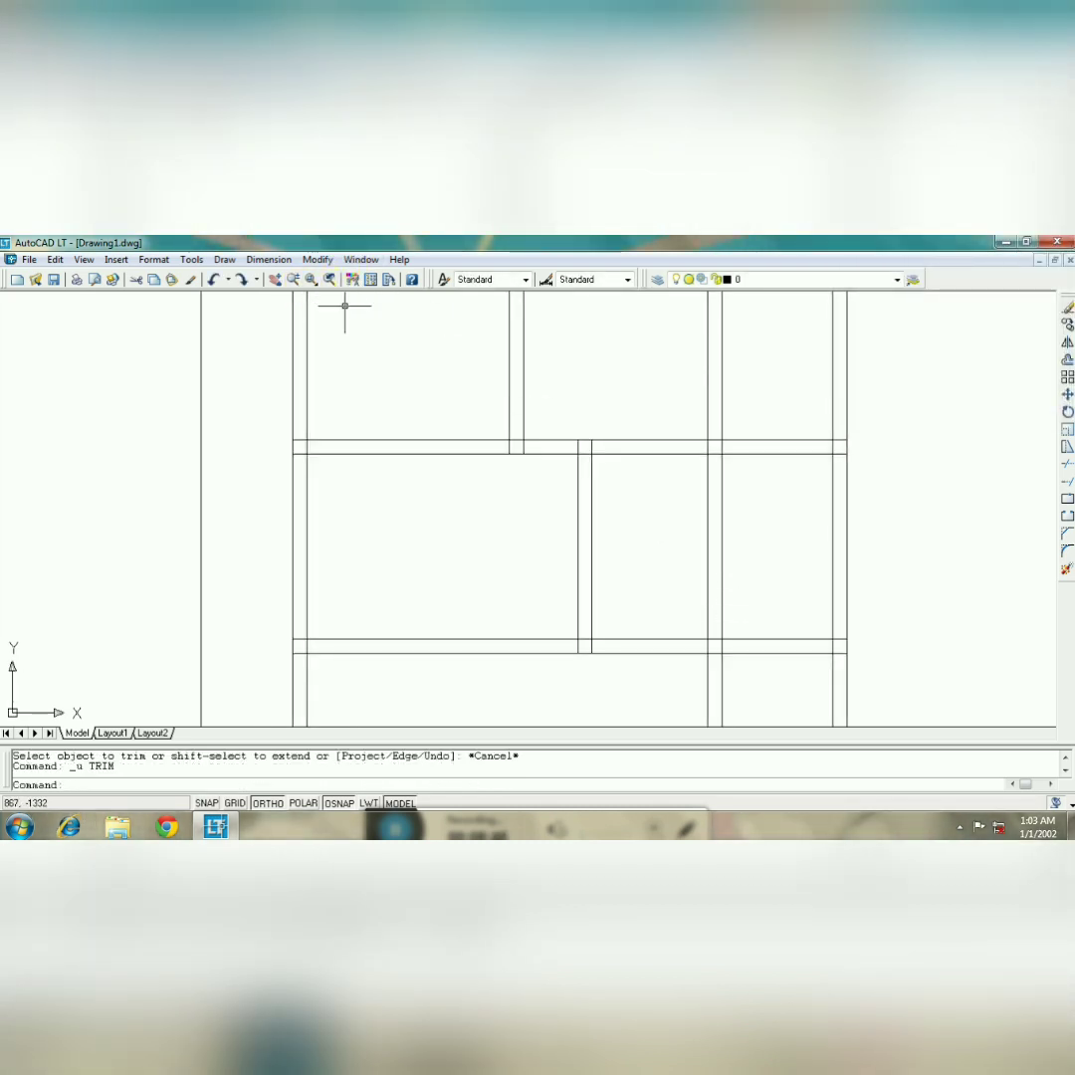
{"action": "left_click", "coordinate": [241, 280]}
{"action": "key", "text": "ctrl+z"}
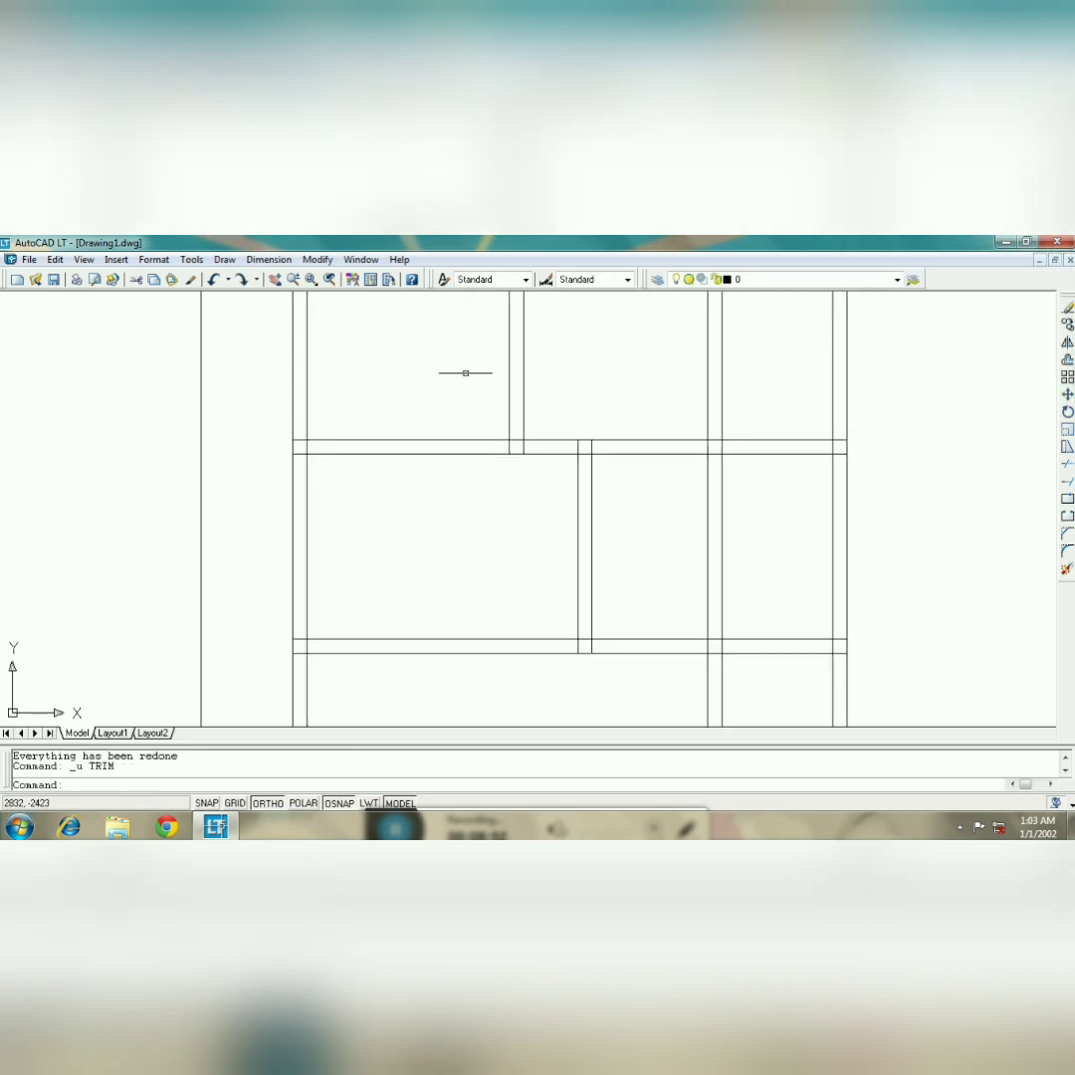
{"action": "left_click", "coordinate": [241, 279]}
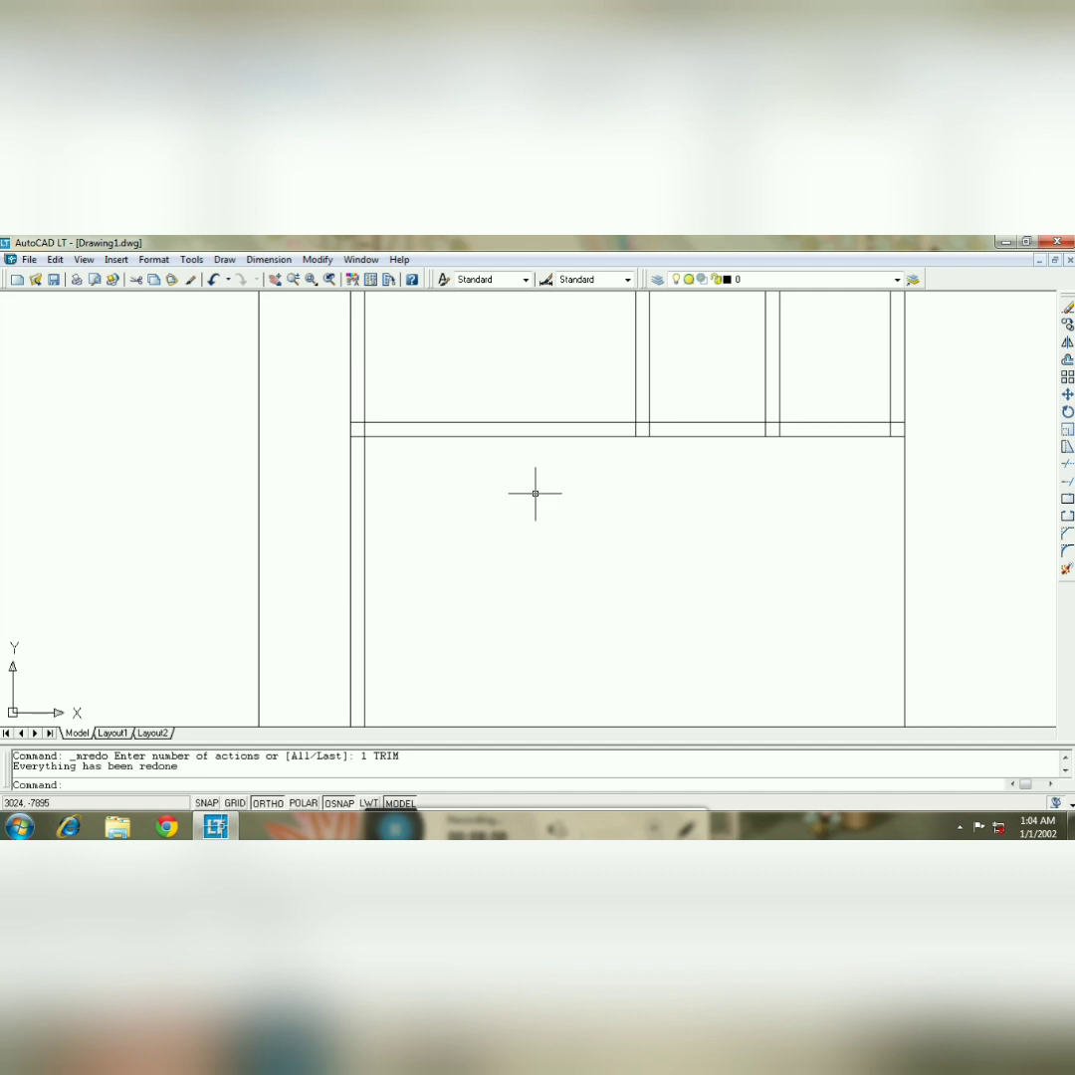
- Stretch the lower end of the right wall's inner line down to the floor plan's bottom edge
{"action": "left_click", "coordinate": [1067, 360]}
{"action": "key", "text": "Escape"}
{"action": "left_click", "coordinate": [890, 403]}
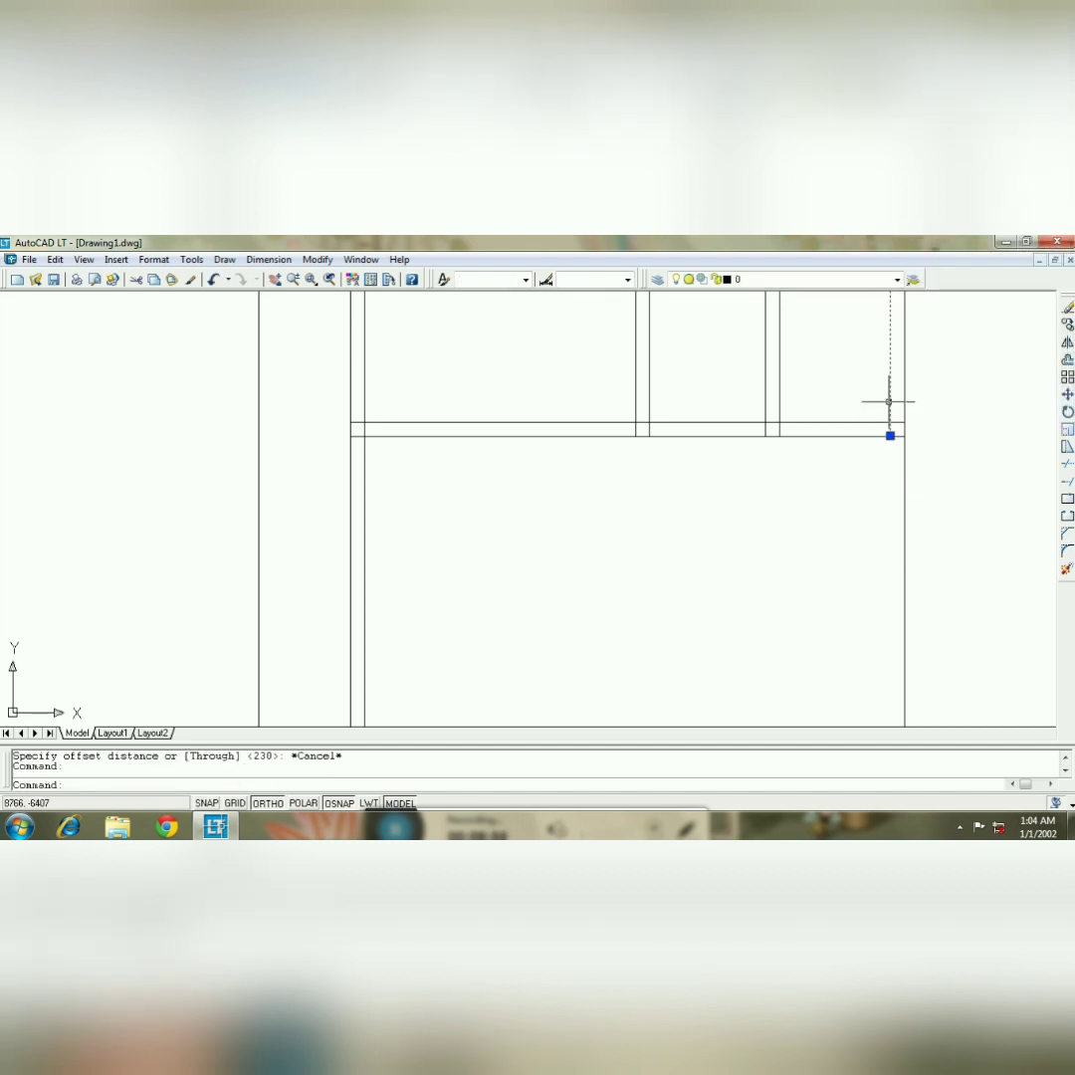
{"action": "left_click", "coordinate": [890, 435]}
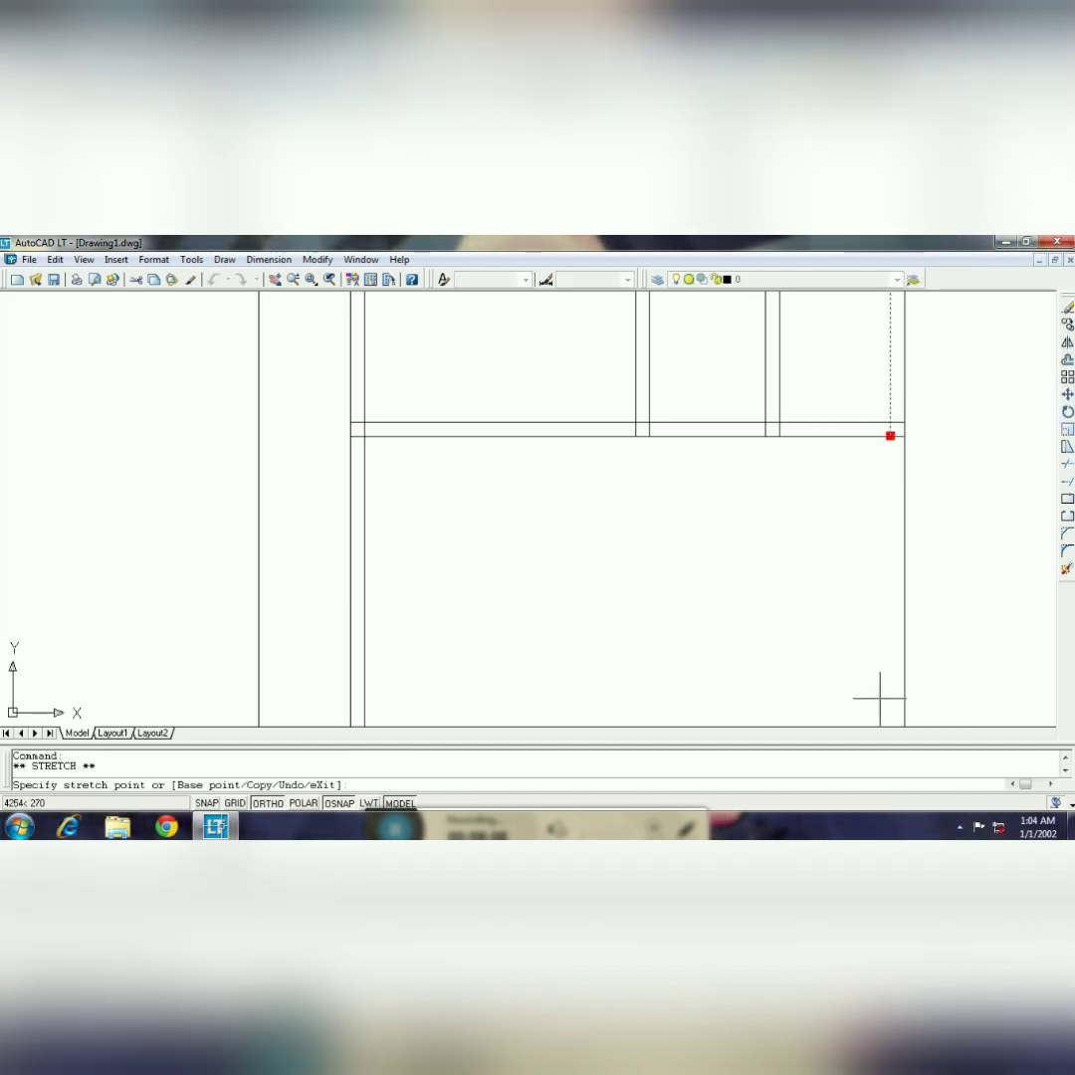
{"action": "left_click", "coordinate": [276, 280]}
{"action": "mouse_move", "coordinate": [686, 712]}
{"action": "left_mouse_down"}
{"action": "mouse_move", "coordinate": [650, 609]}
{"action": "mouse_move", "coordinate": [646, 389]}
{"action": "mouse_move", "coordinate": [679, 756]}
{"action": "left_mouse_up"}
{"action": "key", "text": "Escape"}
{"action": "left_click", "coordinate": [849, 506]}
{"action": "key", "text": "Escape"}
- Offset the inner line of the right wall 3300 to the left
{"action": "left_click", "coordinate": [278, 280]}
{"action": "left_click_drag", "start_coordinate": [758, 488], "coordinate": [775, 625]}
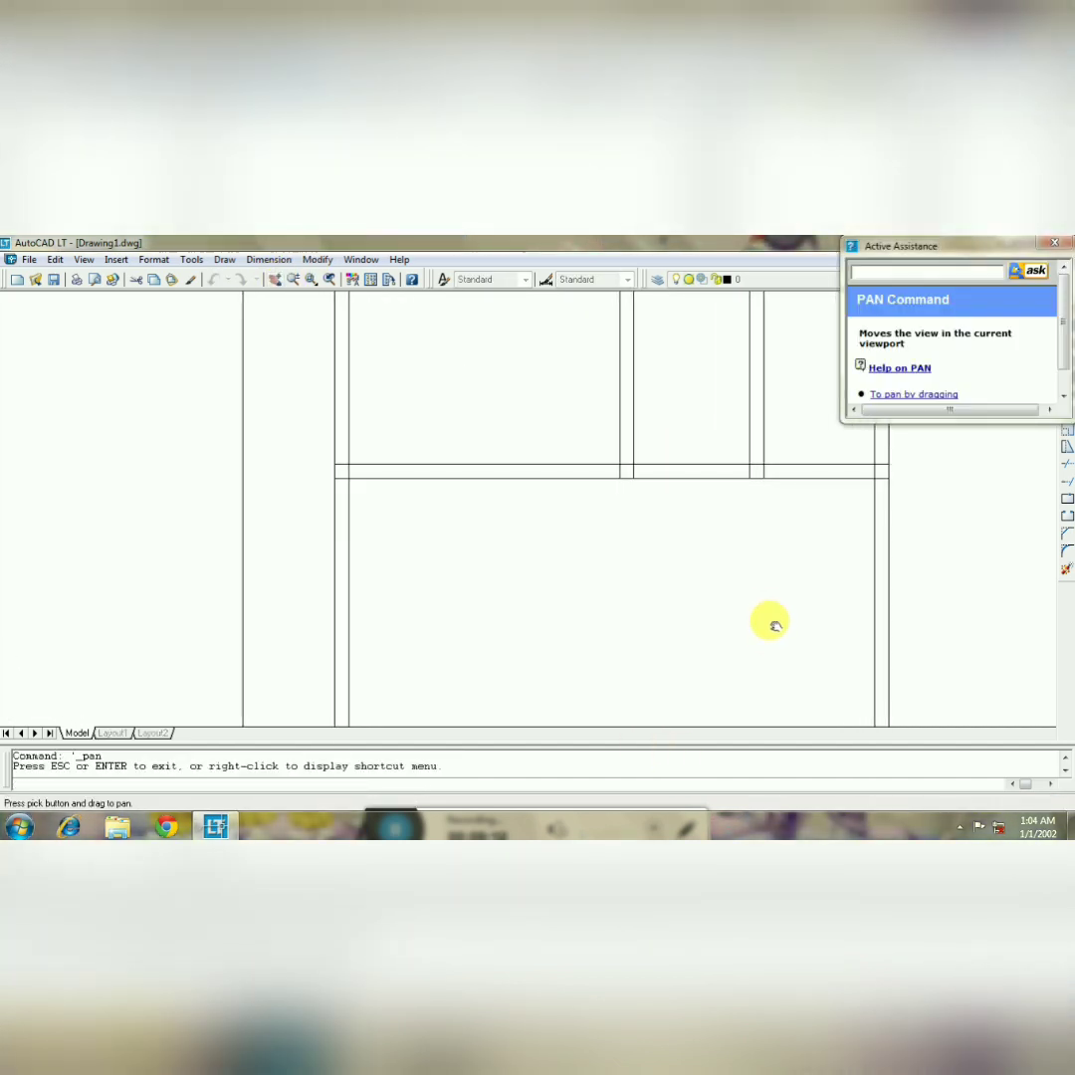
{"action": "key", "text": "Escape"}
{"action": "type", "text": "o"}
{"action": "key", "text": "Return"}
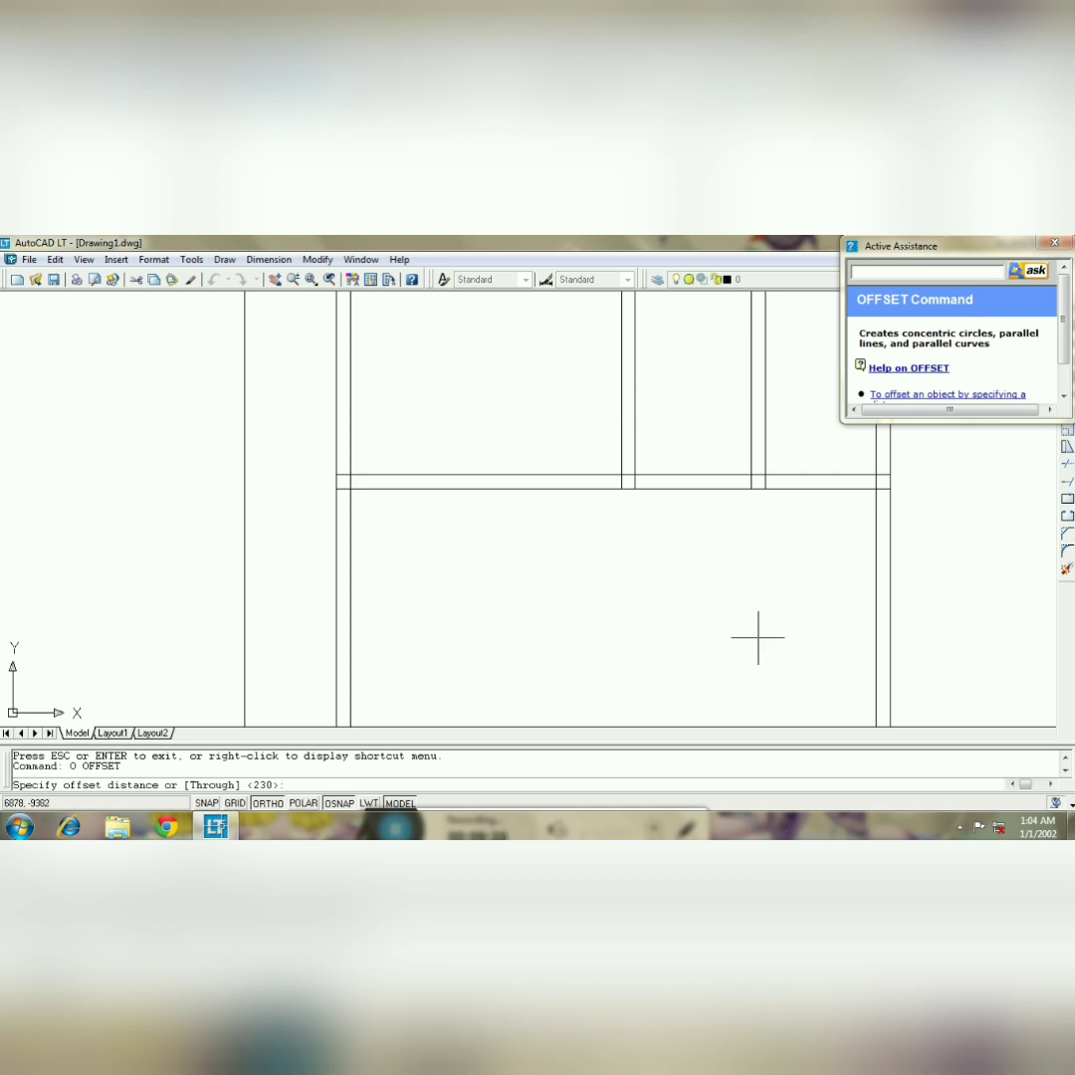
{"action": "type", "text": "3300"}
{"action": "key", "text": "Return"}
{"action": "left_click", "coordinate": [876, 618]}
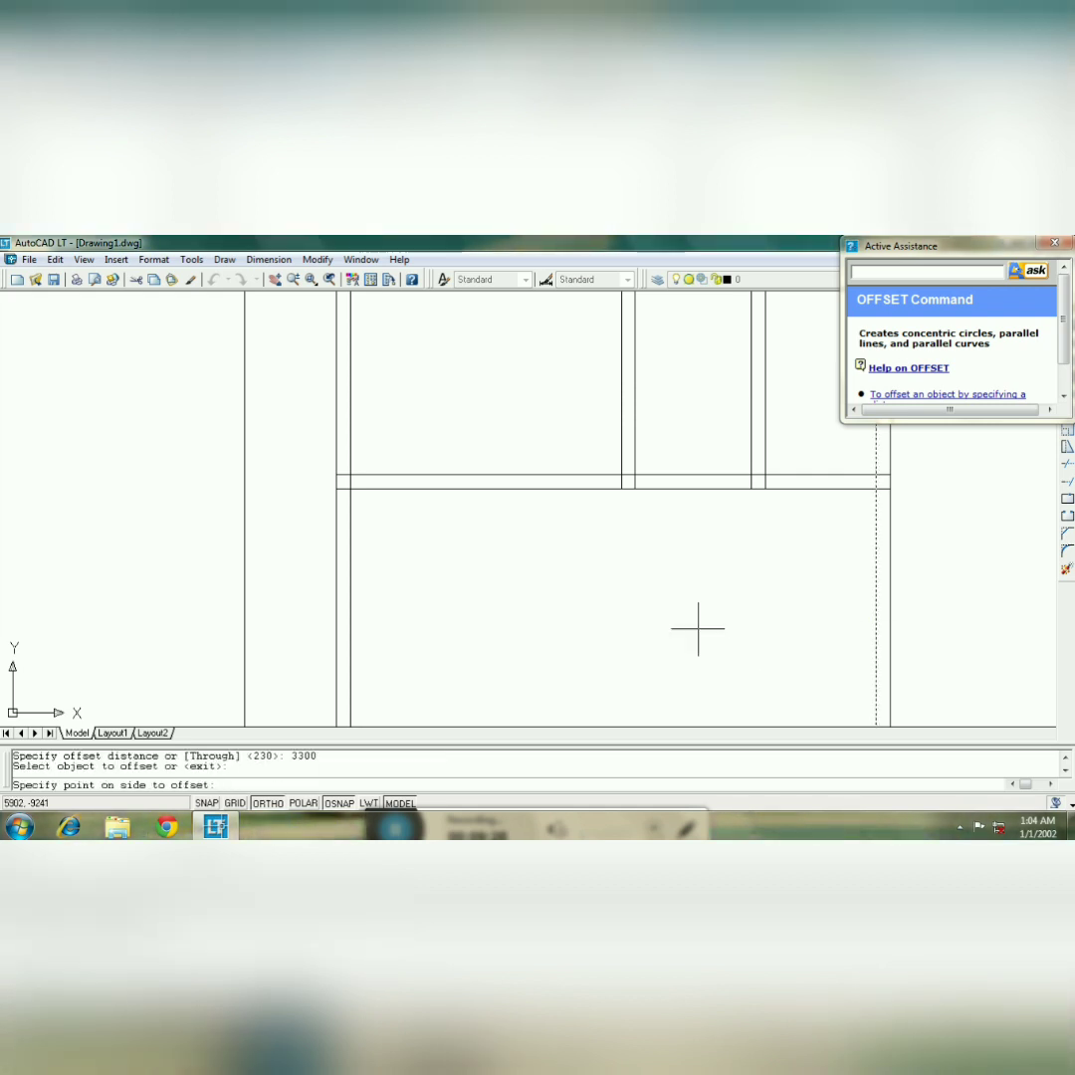
{"action": "left_click", "coordinate": [698, 628]}
- Offset the bottom line of the lower horizontal wall 2400 downward
{"action": "left_click", "coordinate": [277, 280]}
{"action": "left_click_drag", "start_coordinate": [540, 568], "coordinate": [551, 511]}
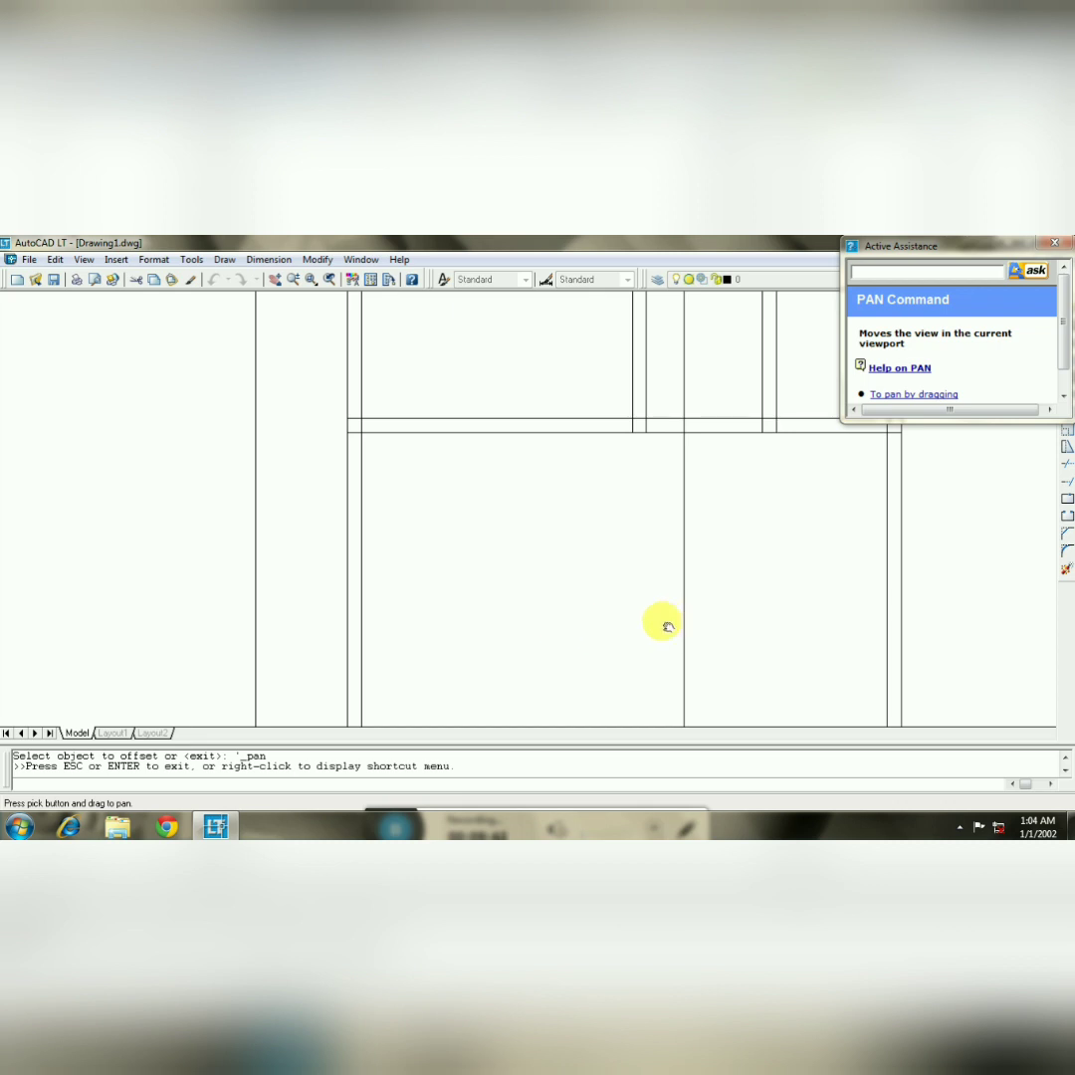
{"action": "key", "text": "Escape"}
{"action": "key", "text": "Escape"}
{"action": "type", "text": "o"}
{"action": "key", "text": "Return"}
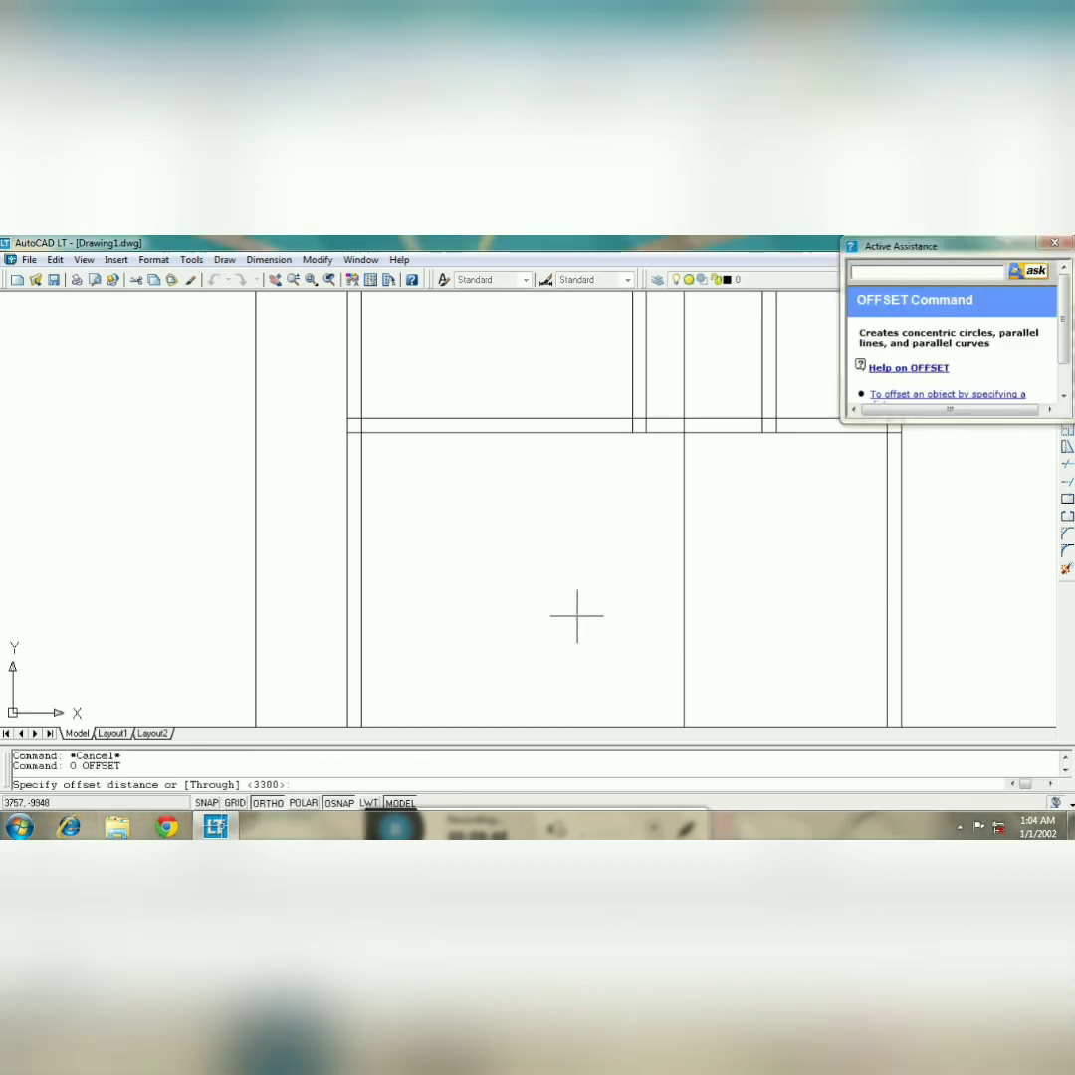
{"action": "type", "text": "2400"}
{"action": "key", "text": "Return"}
{"action": "left_click", "coordinate": [543, 434]}
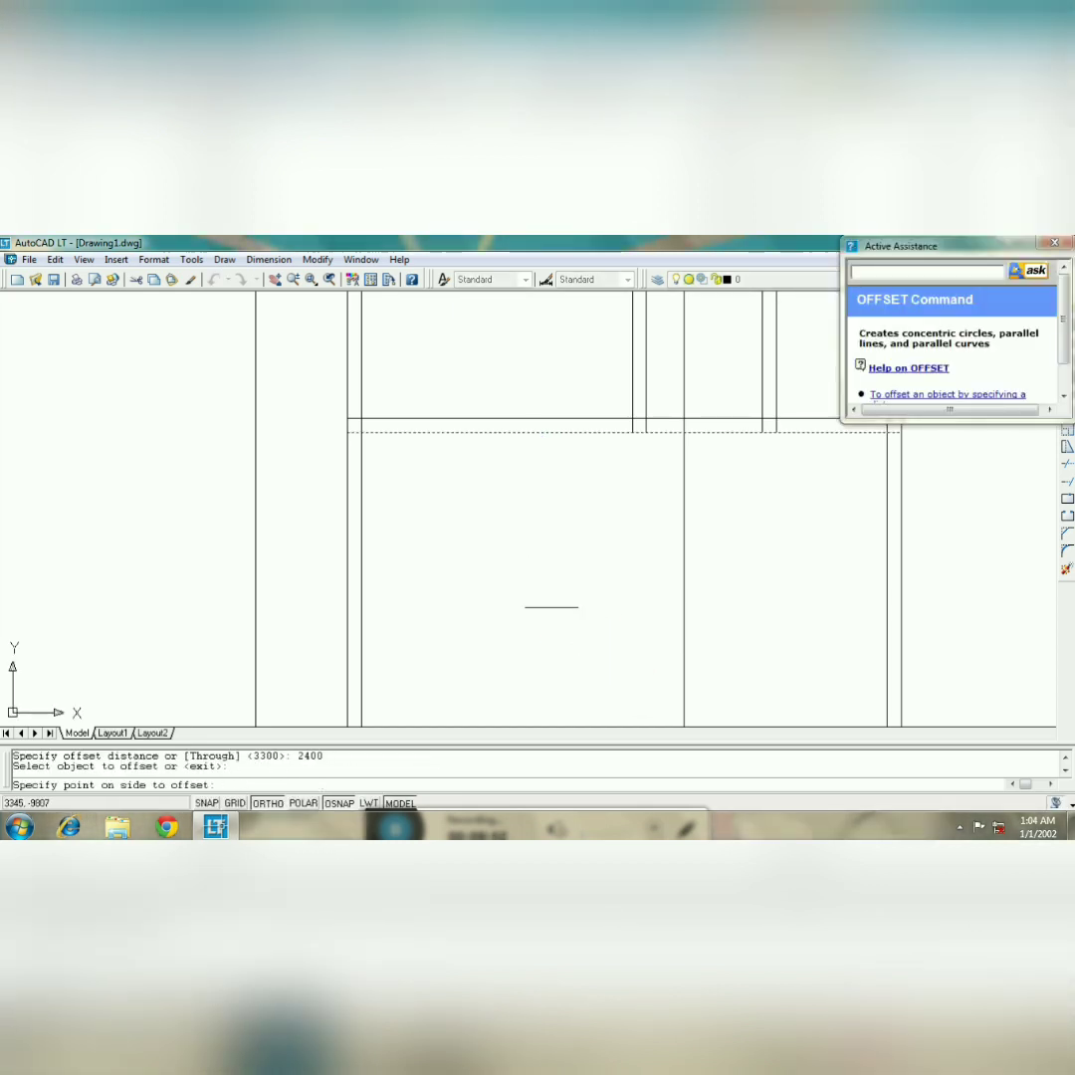
{"action": "left_click", "coordinate": [568, 618]}
{"action": "key", "text": "Escape"}
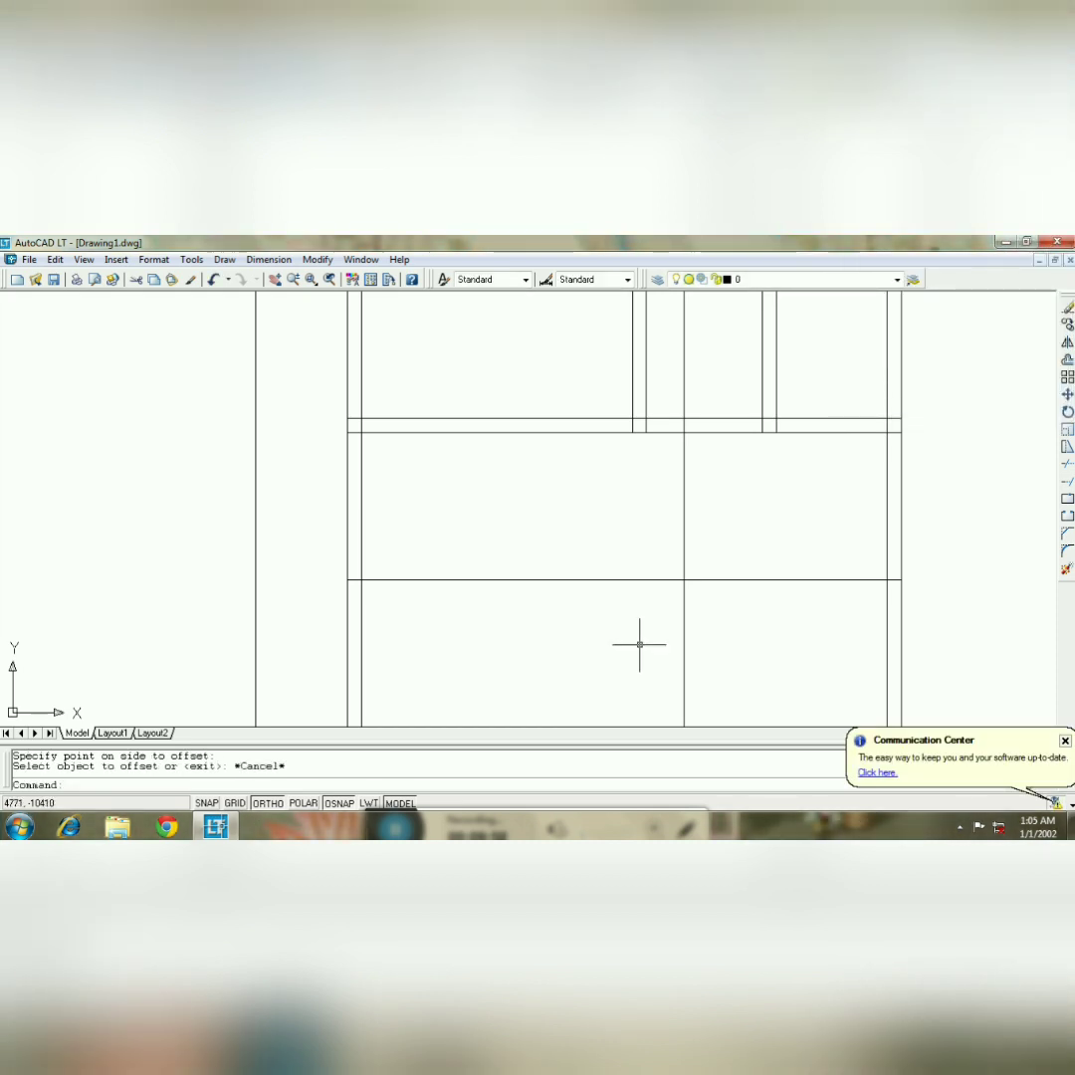
- Offset the newest vertical line 2400 to the left
{"action": "type", "text": "o"}
{"action": "key", "text": "Return"}
{"action": "type", "text": "2400"}
{"action": "key", "text": "Return"}
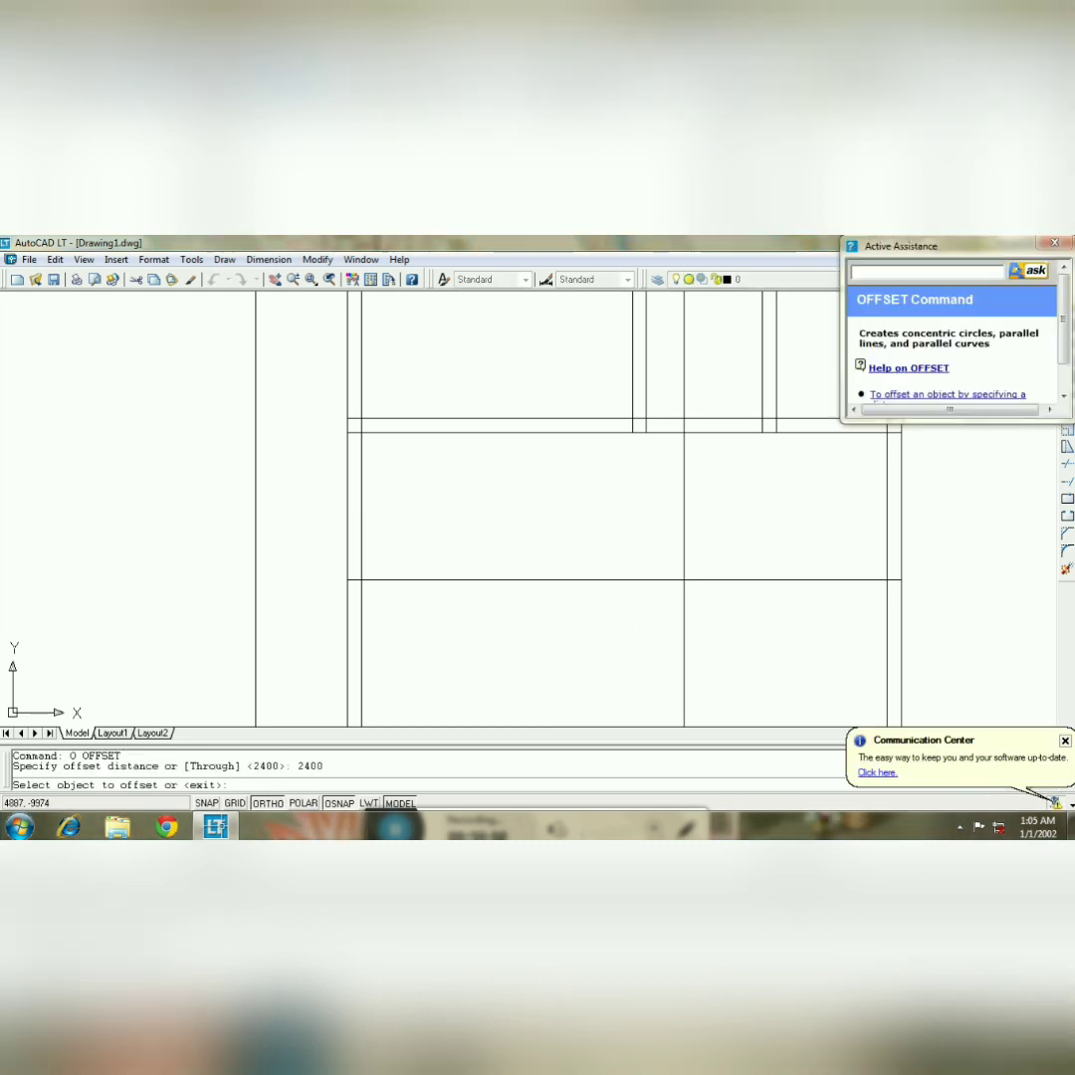
{"action": "left_click", "coordinate": [685, 542]}
{"action": "left_click", "coordinate": [560, 531]}
{"action": "key", "text": "Escape"}
- Trim both new vertical lines above the horizontal wall, the new horizontal line's right-hand part, and the left vertical line below it
{"action": "type", "text": "tr"}
{"action": "key", "text": "Return"}
{"action": "left_click", "coordinate": [717, 602]}
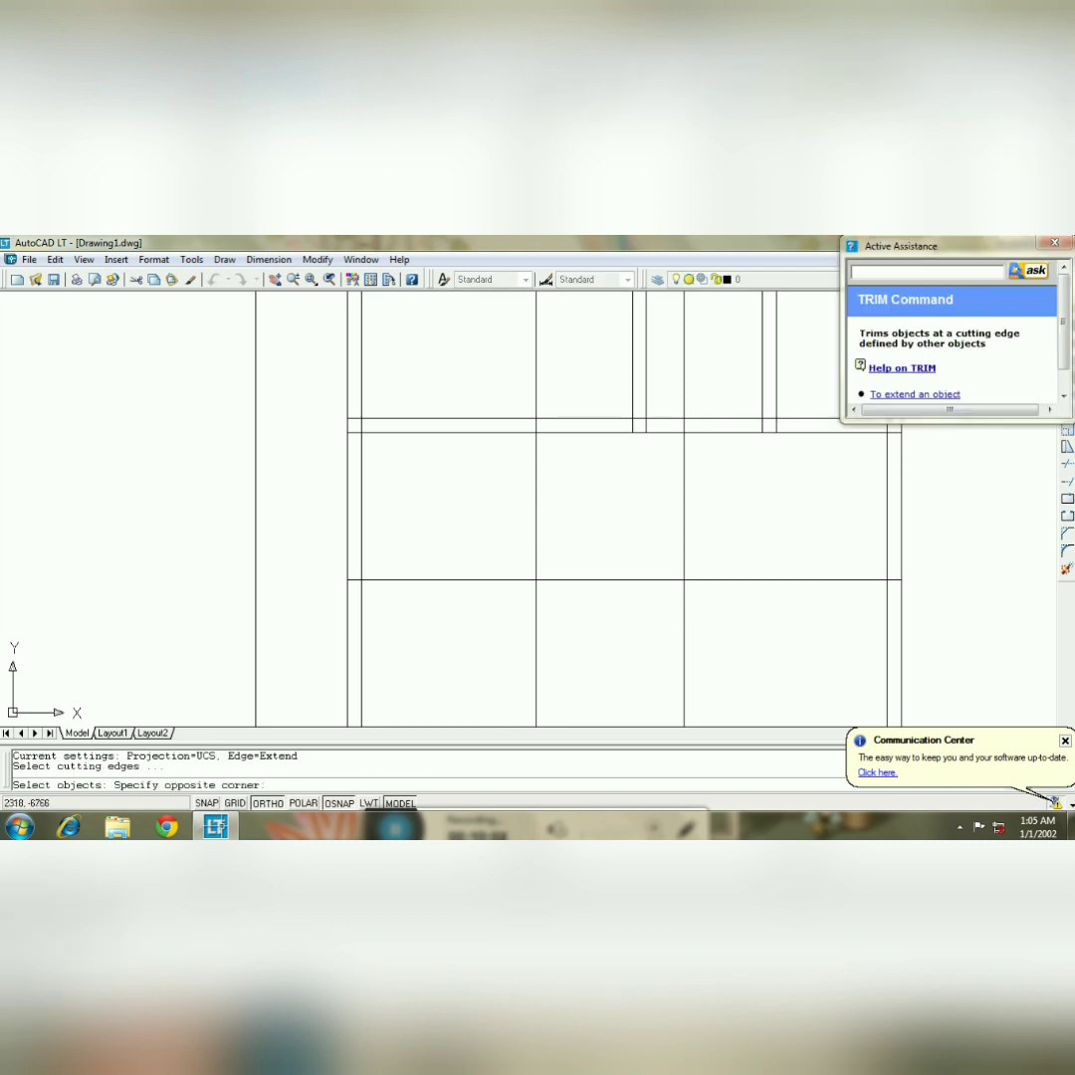
{"action": "left_click", "coordinate": [513, 393]}
{"action": "key", "text": "Return"}
{"action": "left_click", "coordinate": [543, 389]}
{"action": "left_click", "coordinate": [684, 358]}
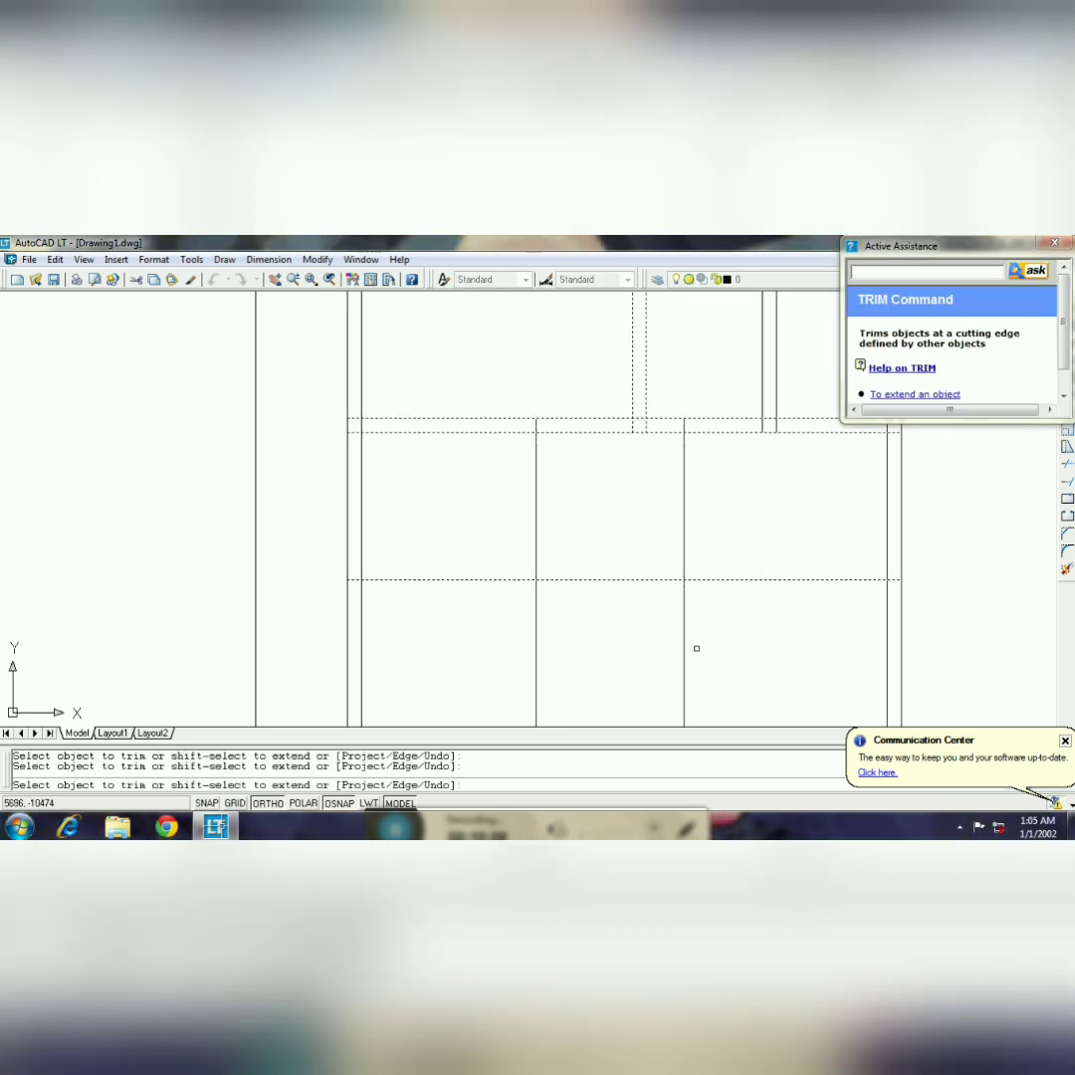
{"action": "left_click", "coordinate": [787, 580]}
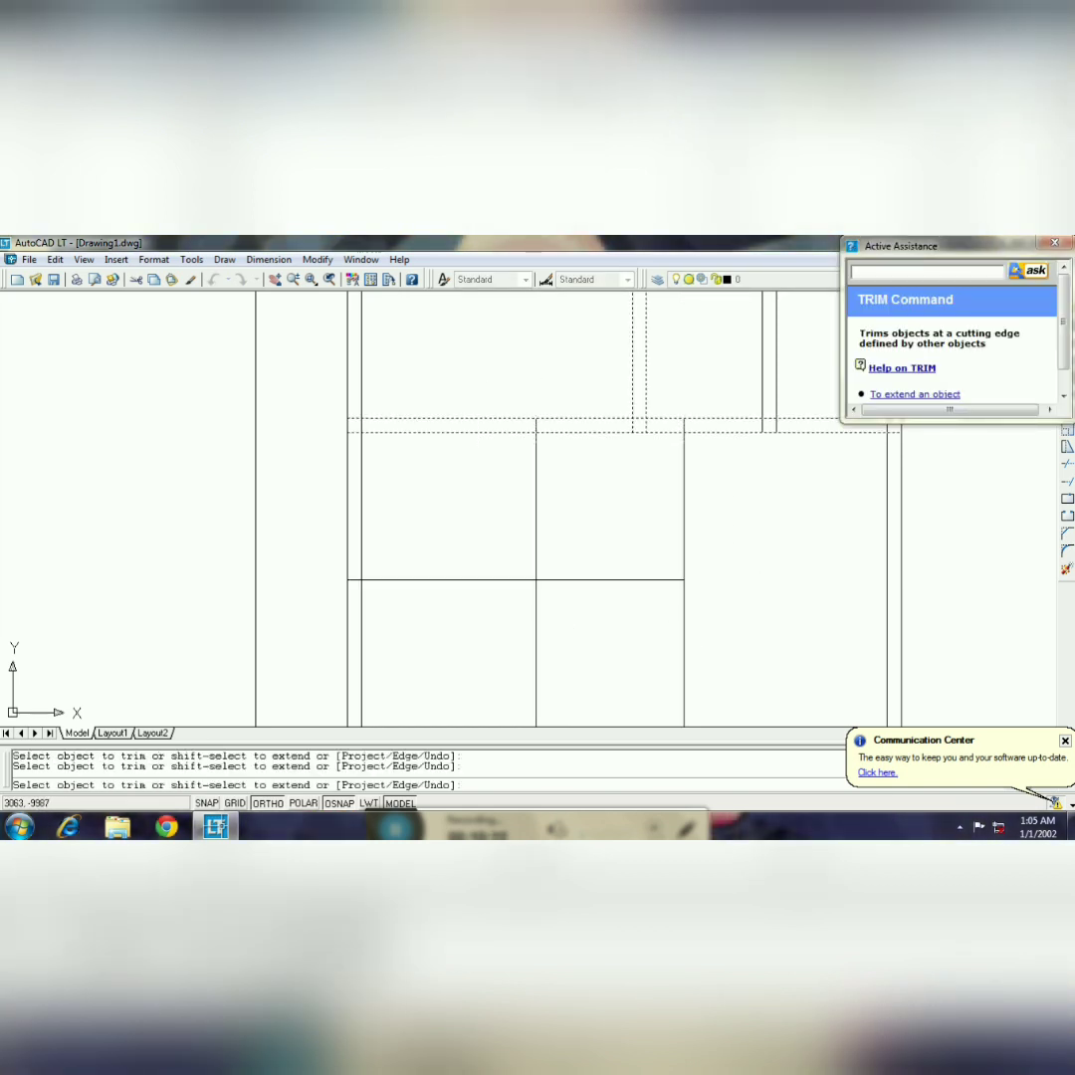
{"action": "key", "text": "Return"}
- Offset the new horizontal line 200 downward and the short vertical line 200 to the left to form partitions
{"action": "type", "text": "o"}
{"action": "key", "text": "Return"}
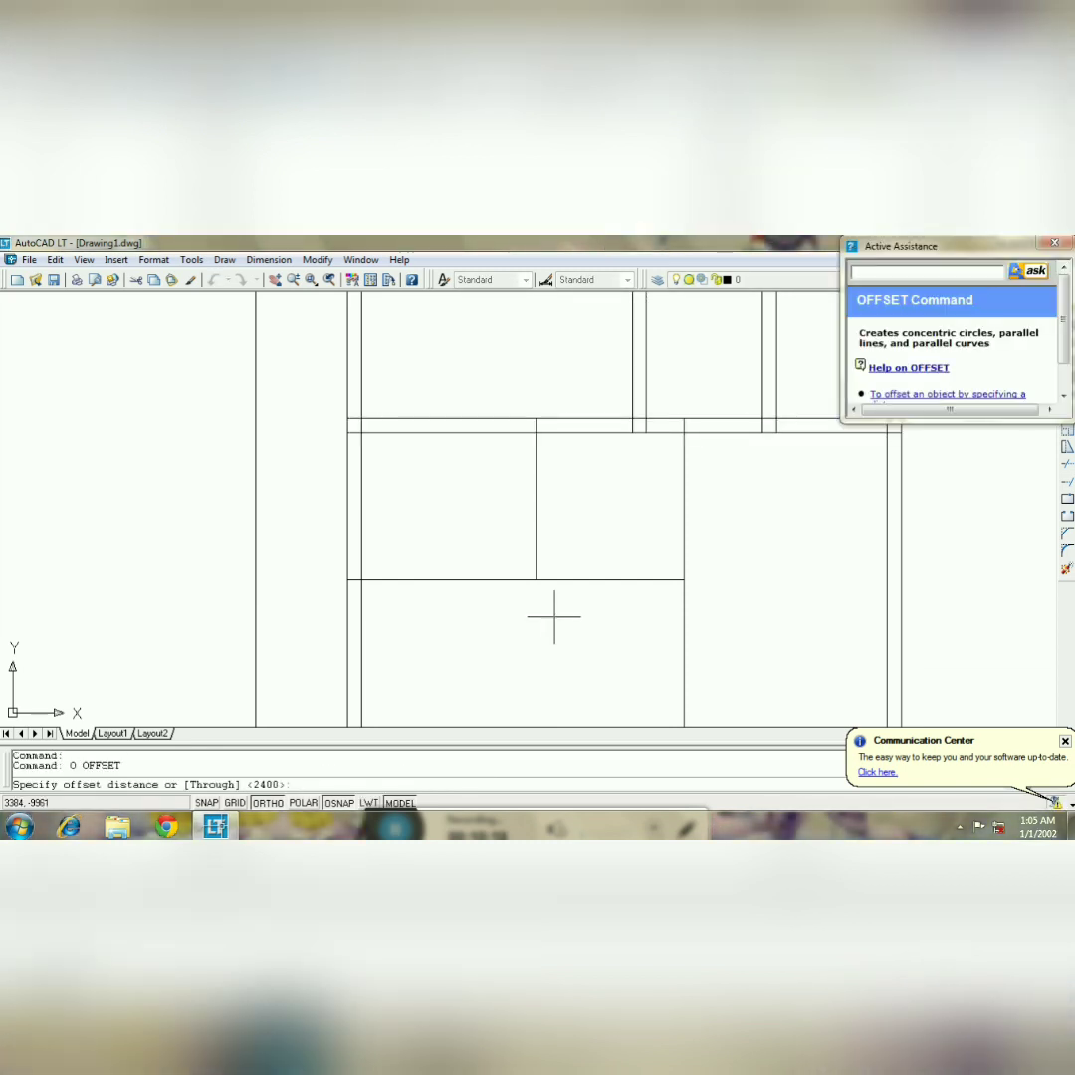
{"action": "type", "text": "200"}
{"action": "key", "text": "Return"}
{"action": "left_click", "coordinate": [515, 579]}
{"action": "left_click", "coordinate": [526, 610]}
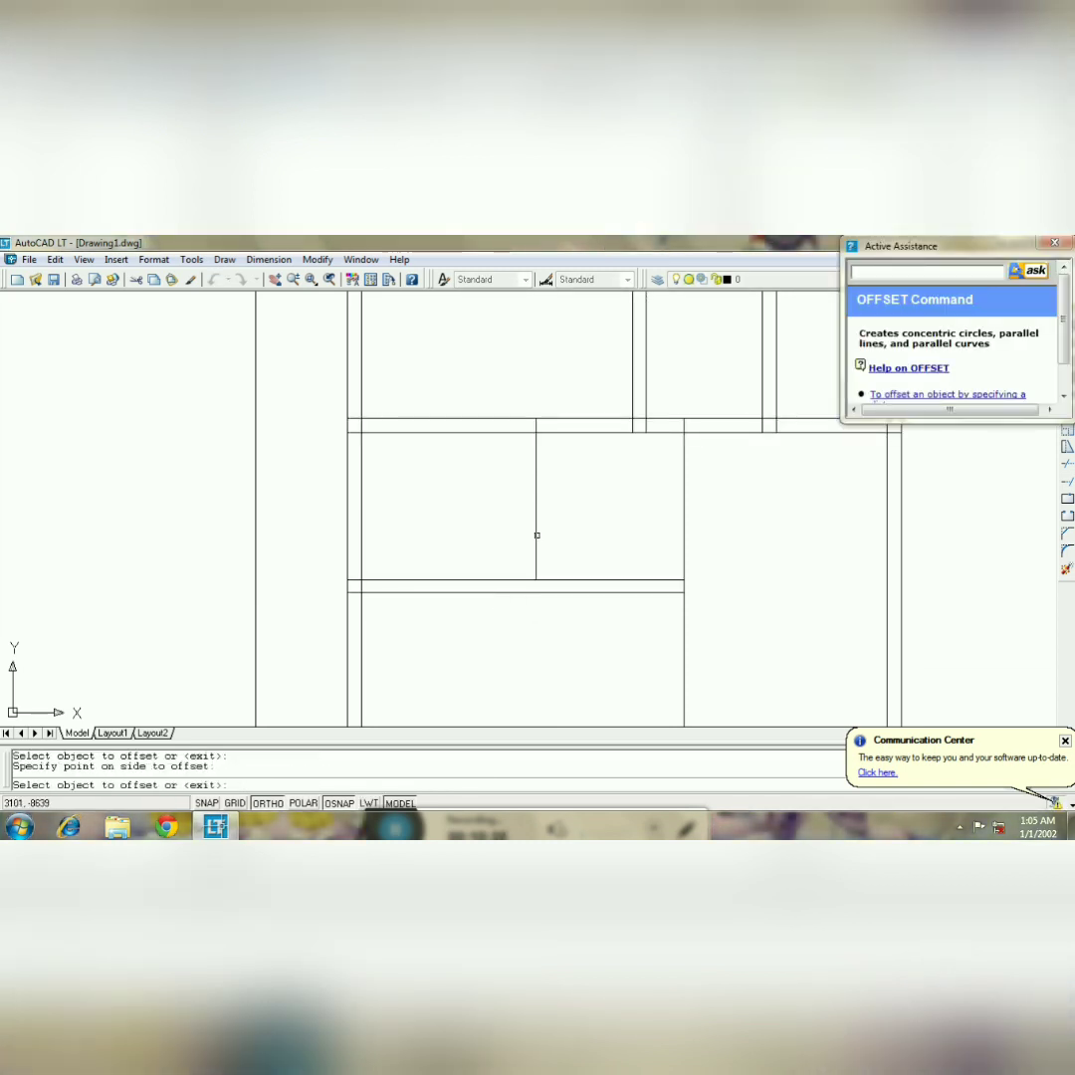
{"action": "key", "text": "Return"}
- Offset the bottom line of the full-width horizontal wall above the small rooms 4800 downward
{"action": "left_click", "coordinate": [276, 280]}
{"action": "left_click_drag", "start_coordinate": [653, 661], "coordinate": [551, 598]}
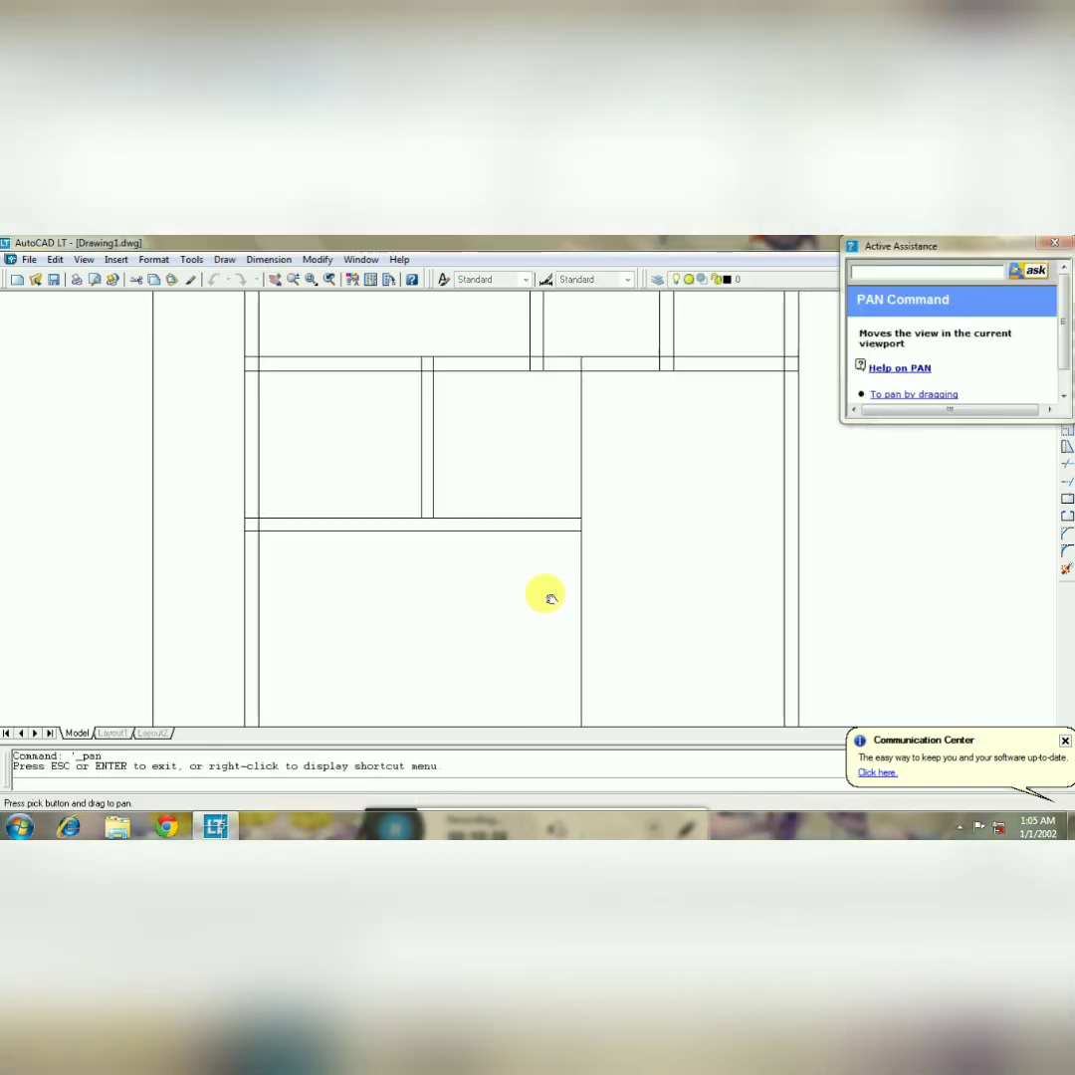
{"action": "key", "text": "Escape"}
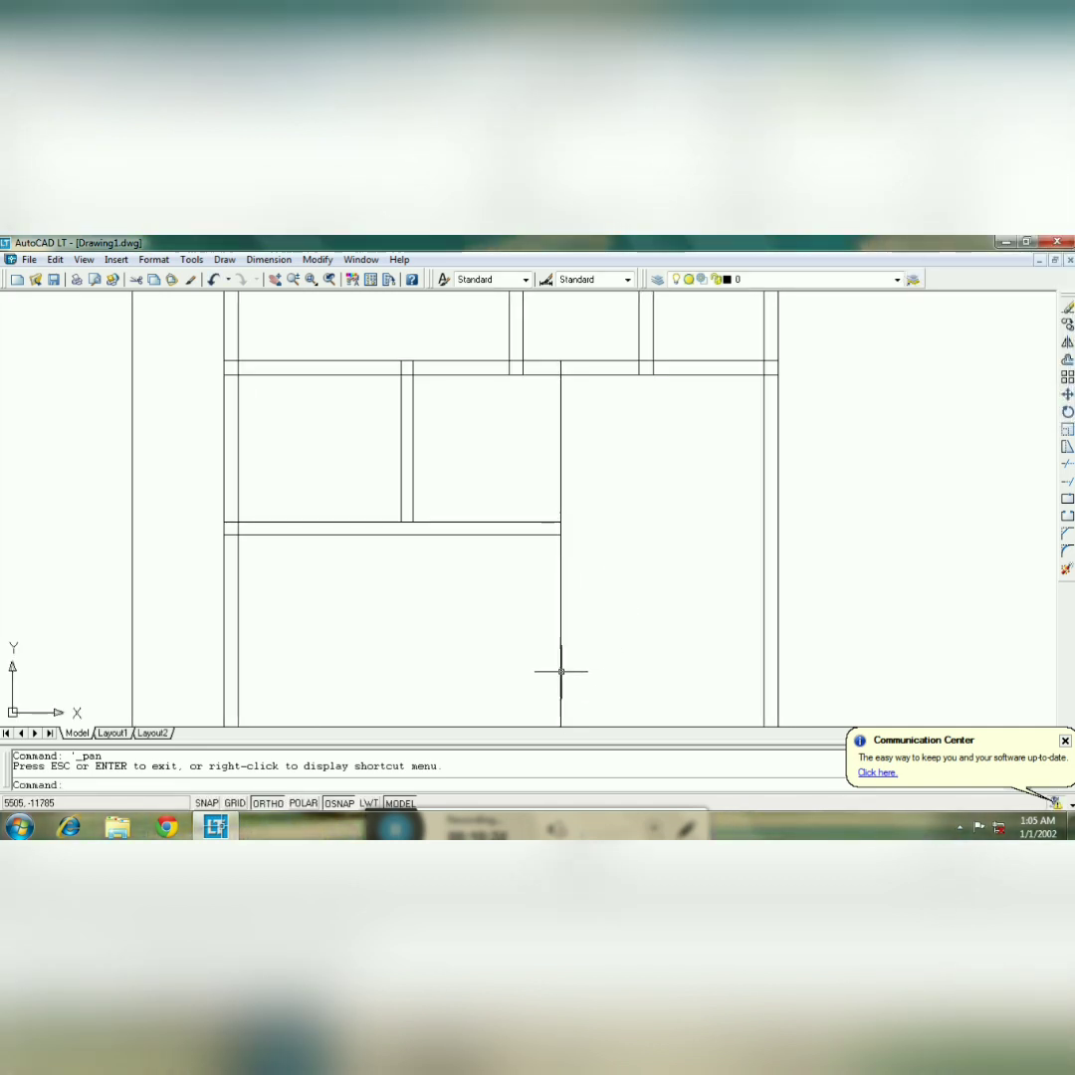
{"action": "type", "text": "O"}
{"action": "key", "text": "Return"}
{"action": "type", "text": "4800"}
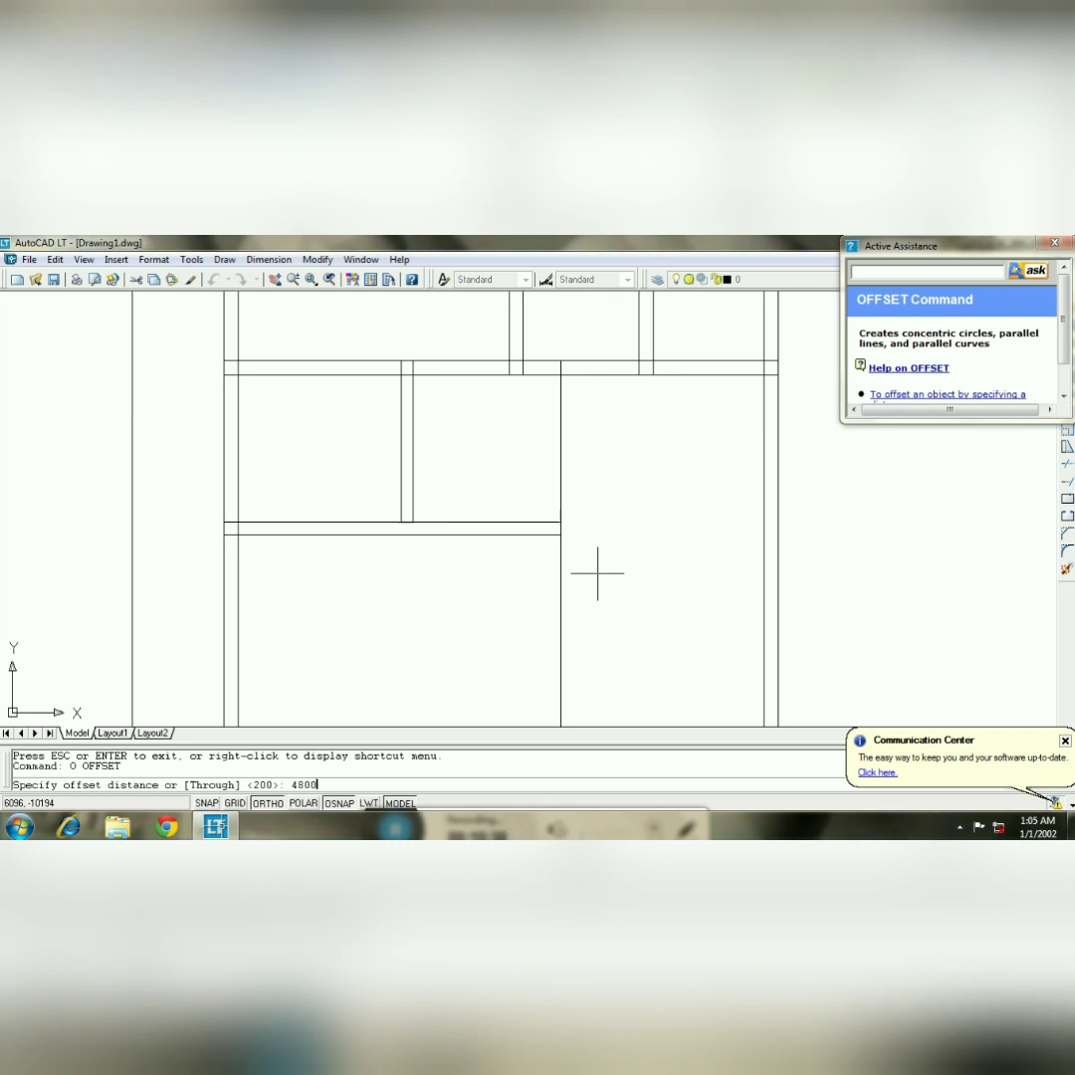
{"action": "key", "text": "Return"}
{"action": "left_click", "coordinate": [694, 375]}
{"action": "left_click", "coordinate": [593, 619]}
{"action": "key", "text": "Escape"}
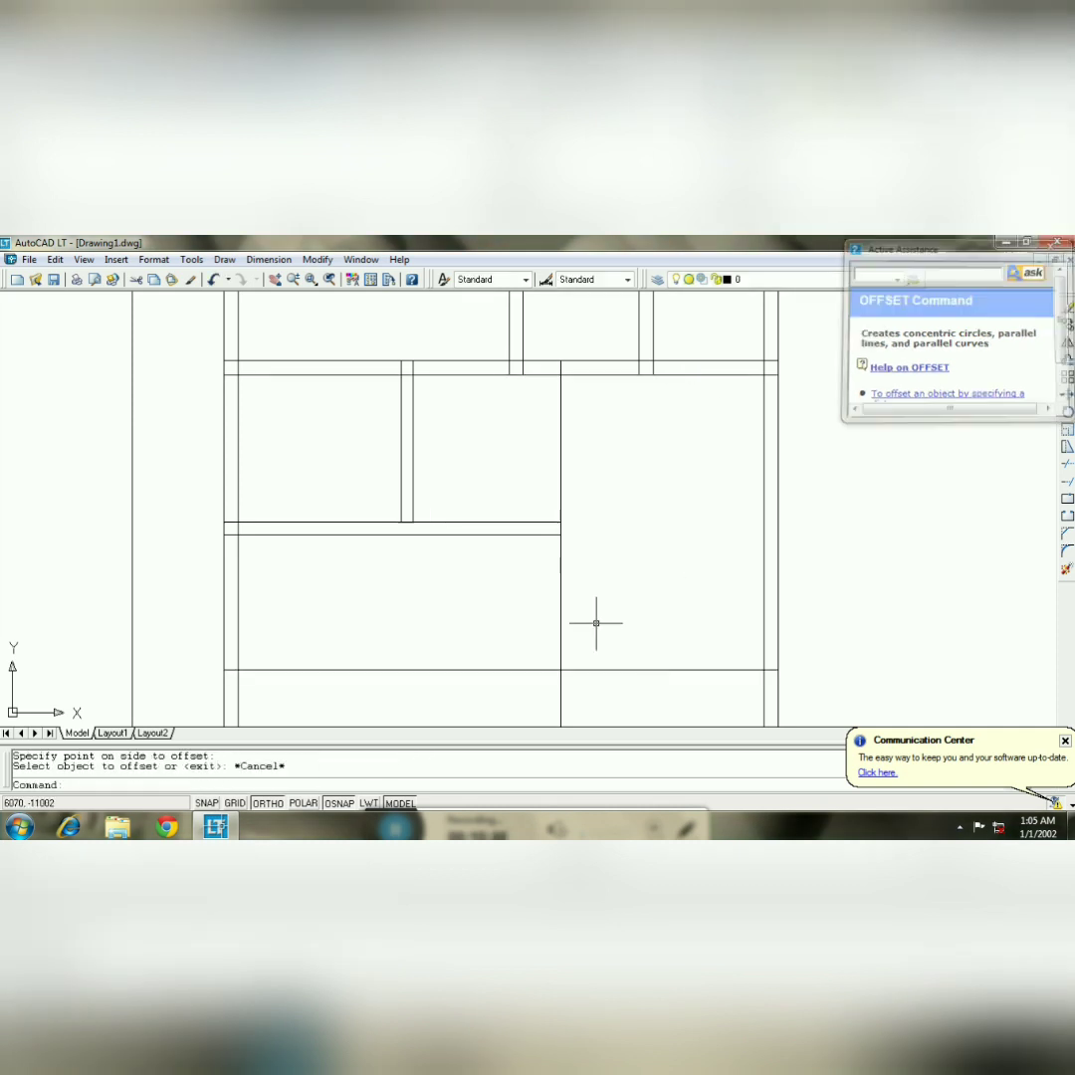
- Offset the long vertical line 230 to the left and the newest horizontal line 230 downward to form walls
{"action": "type", "text": "O"}
{"action": "key", "text": "Return"}
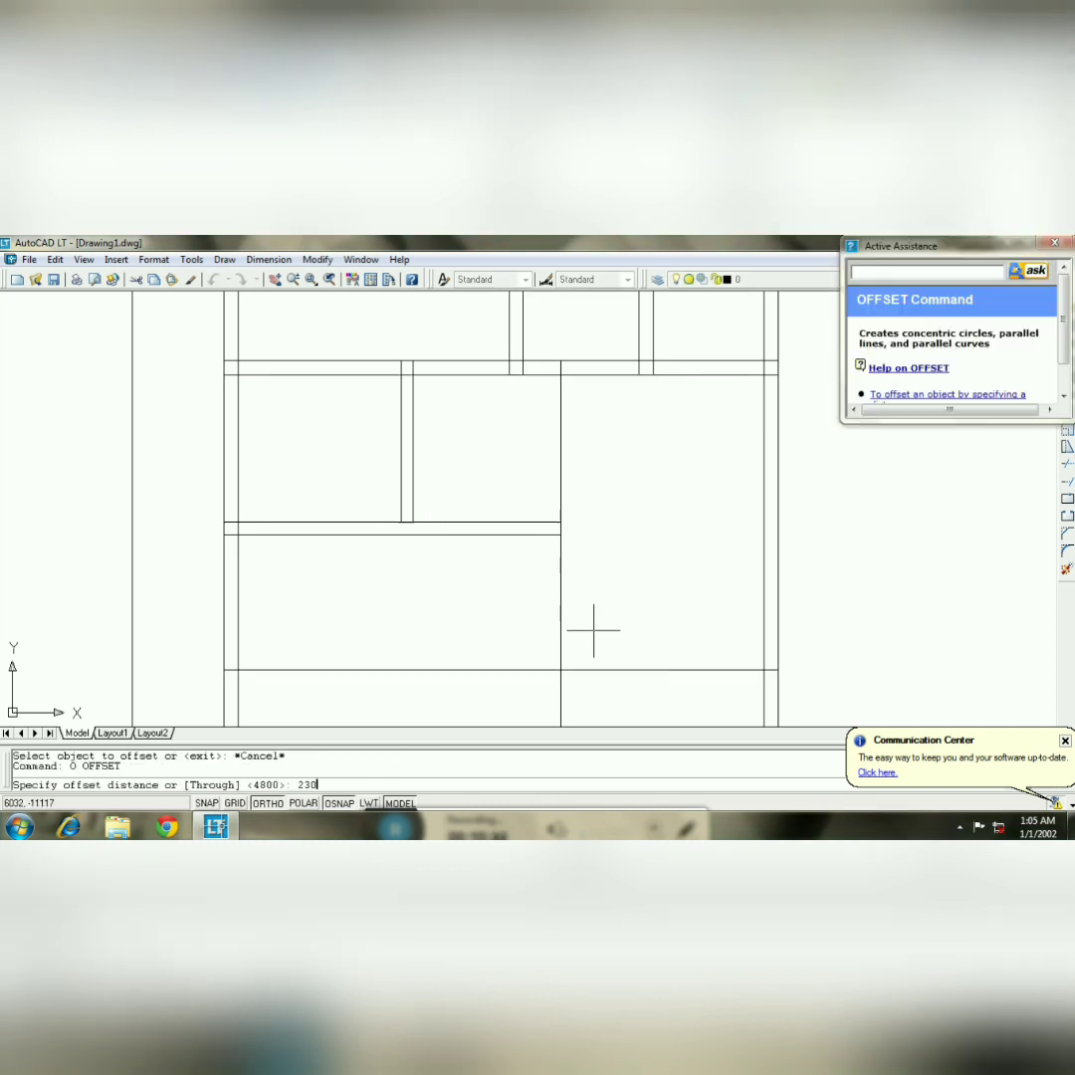
{"action": "type", "text": "230"}
{"action": "key", "text": "Return"}
{"action": "left_click", "coordinate": [561, 548]}
{"action": "left_click", "coordinate": [523, 552]}
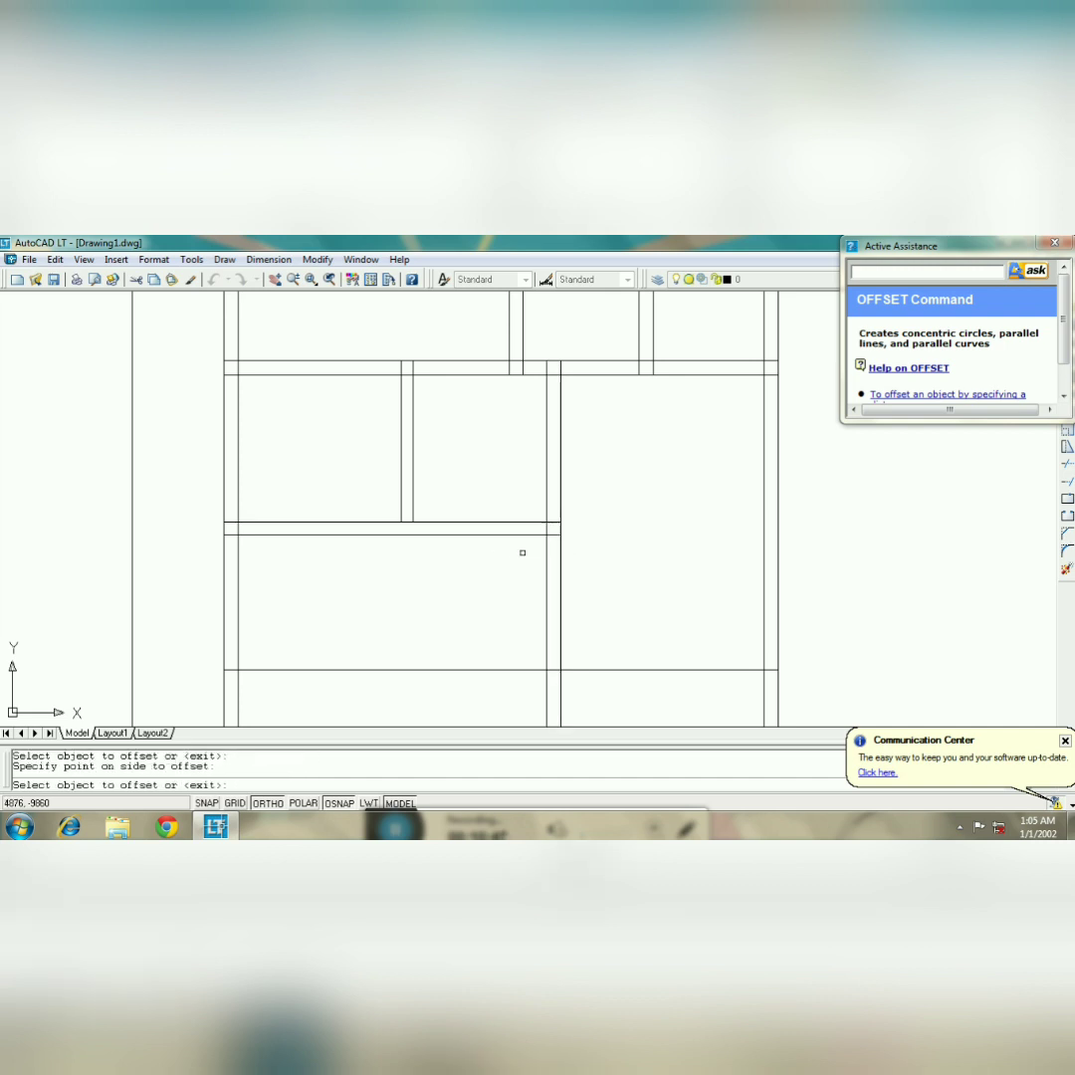
{"action": "left_click", "coordinate": [625, 668]}
{"action": "left_click", "coordinate": [621, 698]}
{"action": "key", "text": "Escape"}
- Trim both lines of the newest horizontal wall to the left of the long vertical partition
{"action": "type", "text": "TR"}
{"action": "key", "text": "Return"}
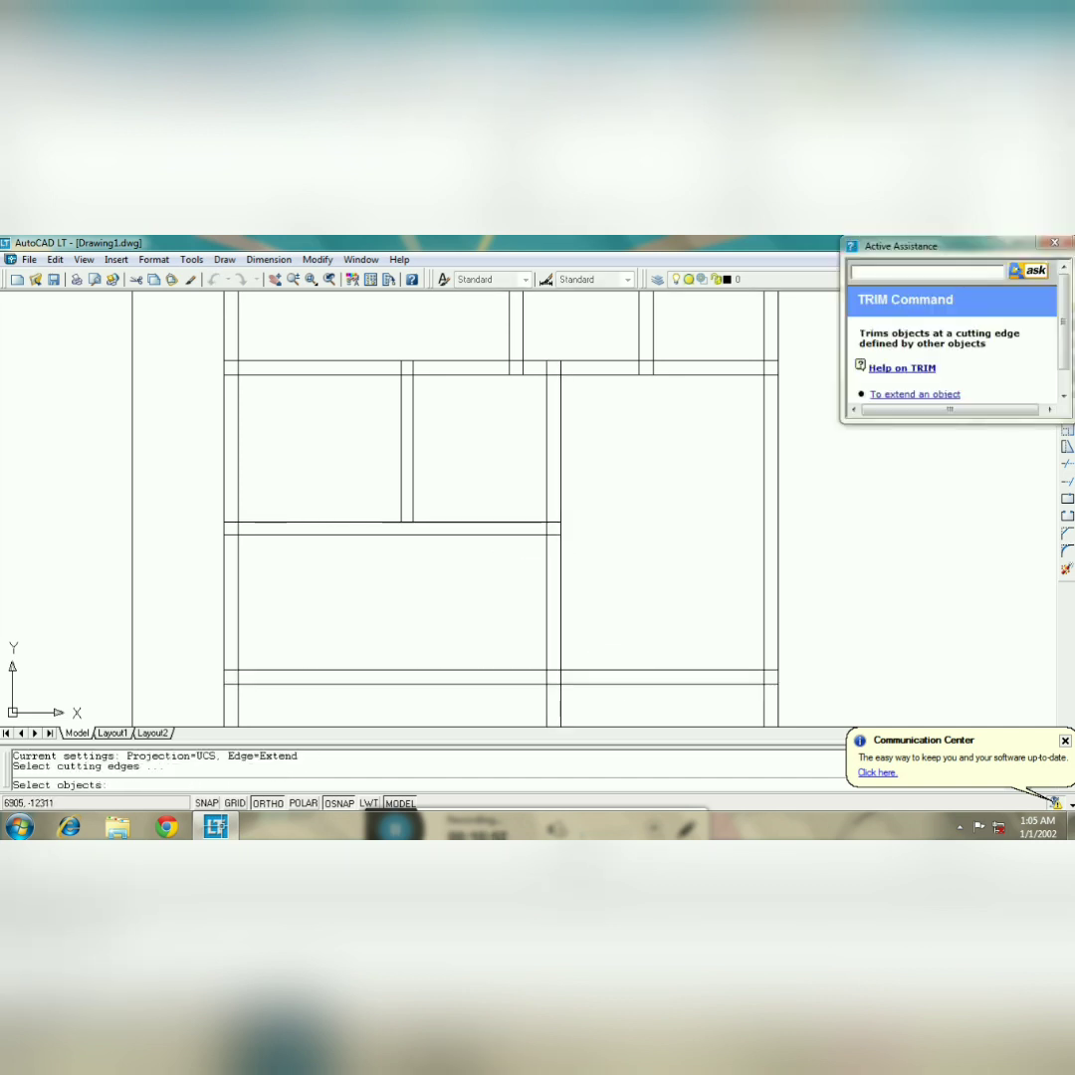
{"action": "left_click", "coordinate": [642, 702]}
{"action": "left_click", "coordinate": [468, 506]}
{"action": "key", "text": "Return"}
{"action": "left_click", "coordinate": [495, 669]}
{"action": "left_click", "coordinate": [507, 684]}
{"action": "key", "text": "Escape"}
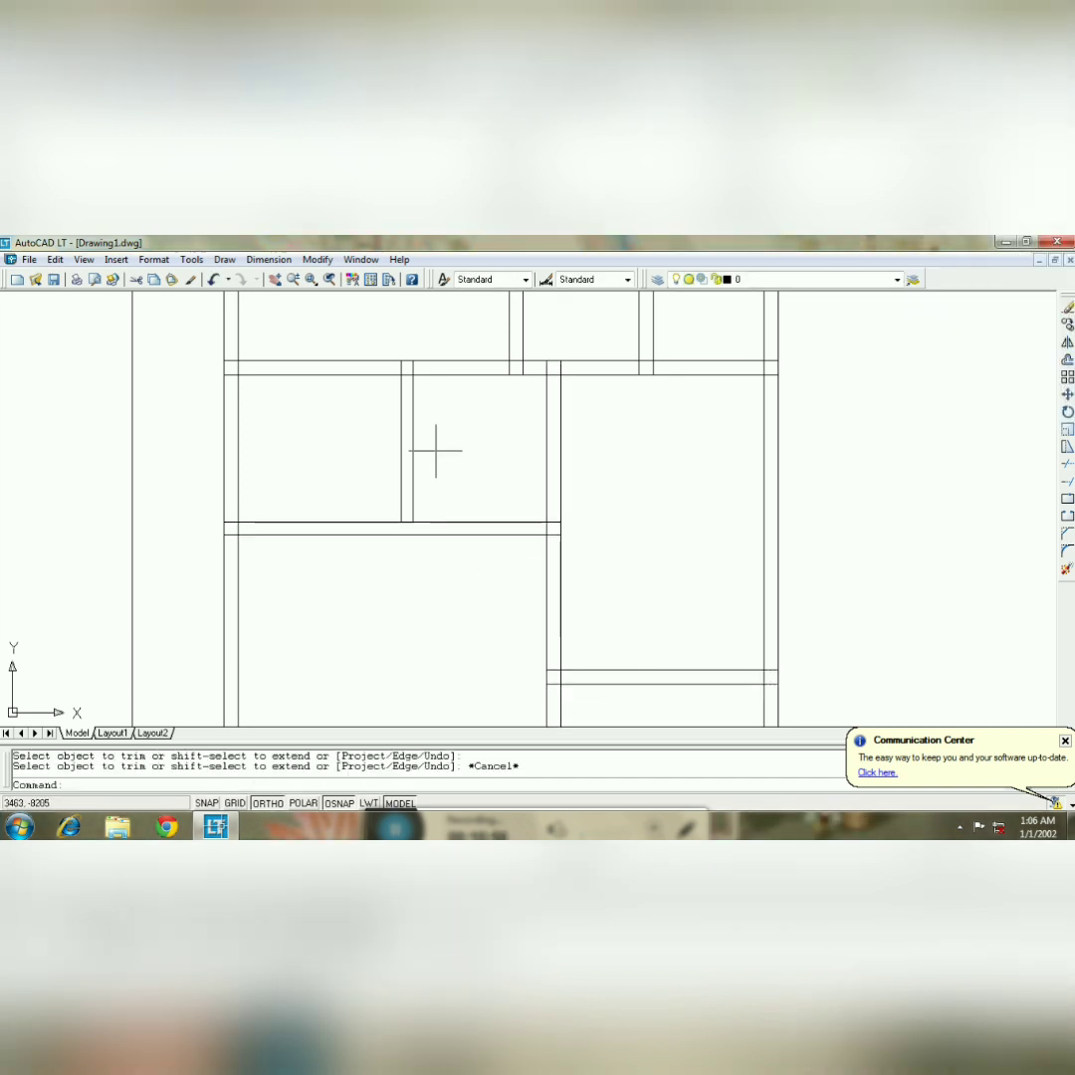
- Examine the overall floor plan and the undivided rooms in its lower part
{"action": "left_click", "coordinate": [278, 279]}
{"action": "left_click_drag", "start_coordinate": [488, 562], "coordinate": [463, 444]}
{"action": "mouse_move", "coordinate": [503, 658]}
{"action": "left_mouse_down"}
{"action": "mouse_move", "coordinate": [540, 475]}
{"action": "mouse_move", "coordinate": [572, 509]}
{"action": "mouse_move", "coordinate": [528, 427]}
{"action": "mouse_move", "coordinate": [556, 575]}
{"action": "mouse_move", "coordinate": [571, 472]}
{"action": "mouse_move", "coordinate": [574, 489]}
{"action": "mouse_move", "coordinate": [528, 480]}
{"action": "mouse_move", "coordinate": [569, 501]}
{"action": "mouse_move", "coordinate": [605, 649]}
{"action": "mouse_move", "coordinate": [612, 547]}
{"action": "mouse_move", "coordinate": [662, 509]}
{"action": "mouse_move", "coordinate": [683, 546]}
{"action": "mouse_move", "coordinate": [677, 482]}
{"action": "mouse_move", "coordinate": [685, 495]}
{"action": "left_mouse_up"}
{"action": "left_click", "coordinate": [292, 279]}
{"action": "left_click", "coordinate": [276, 280]}
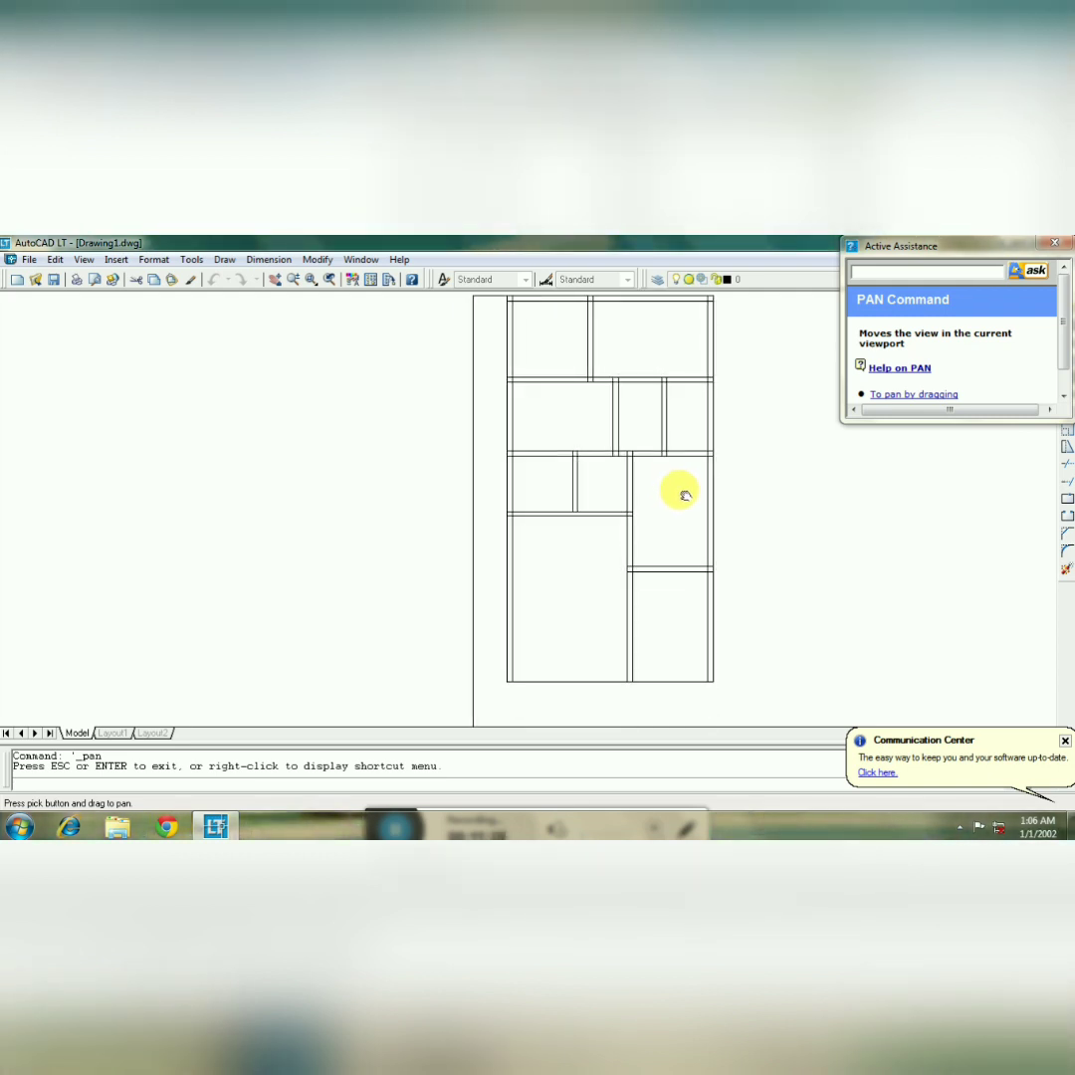
{"action": "left_click", "coordinate": [292, 279]}
{"action": "left_click_drag", "start_coordinate": [696, 598], "coordinate": [728, 554]}
{"action": "left_click", "coordinate": [293, 280]}
{"action": "left_click_drag", "start_coordinate": [612, 595], "coordinate": [600, 532]}
{"action": "key", "text": "Escape"}
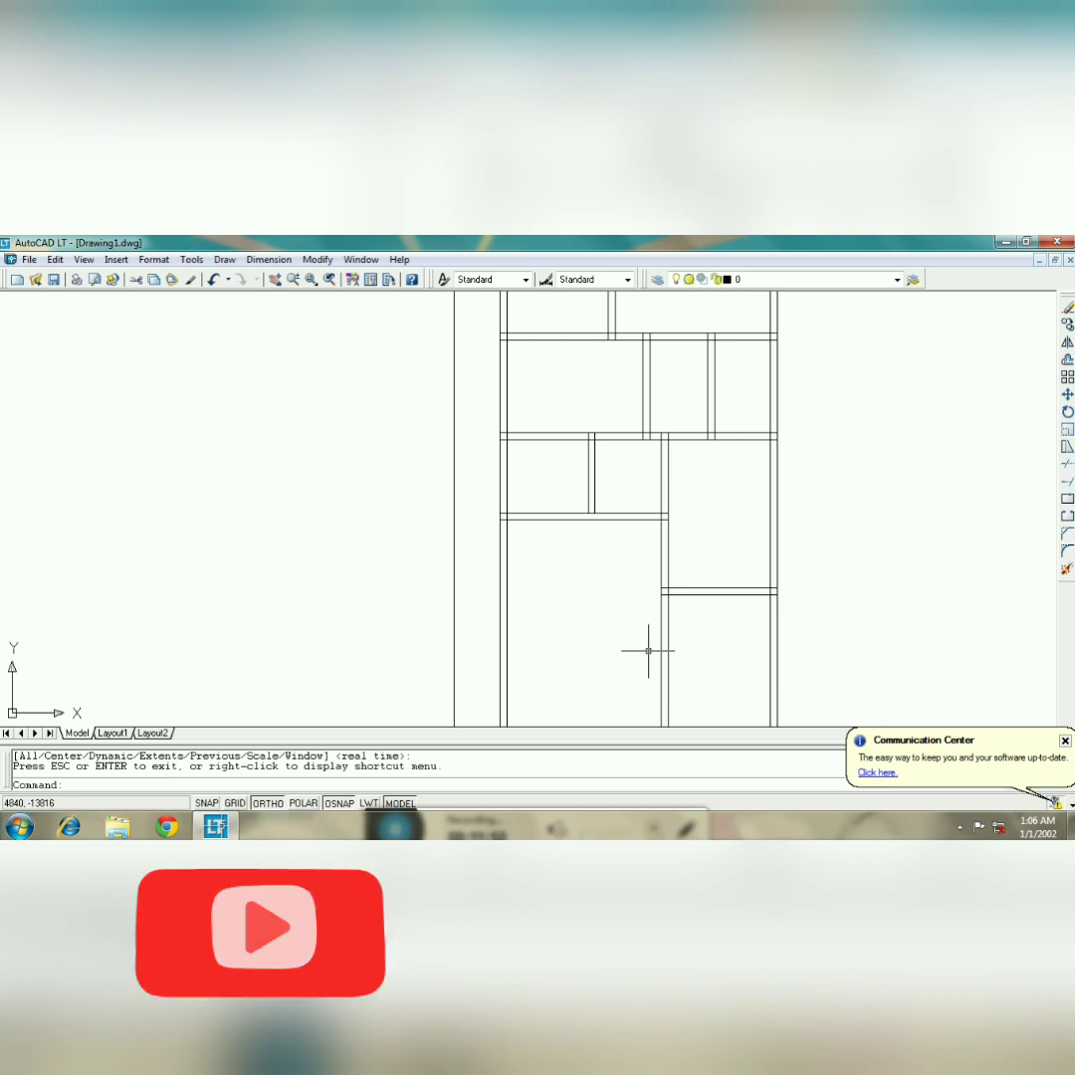
- Offset the bottom line of the short horizontal wall above the large lower-left room 4800 downward
{"action": "type", "text": "o"}
{"action": "key", "text": "Return"}
{"action": "type", "text": "4800"}
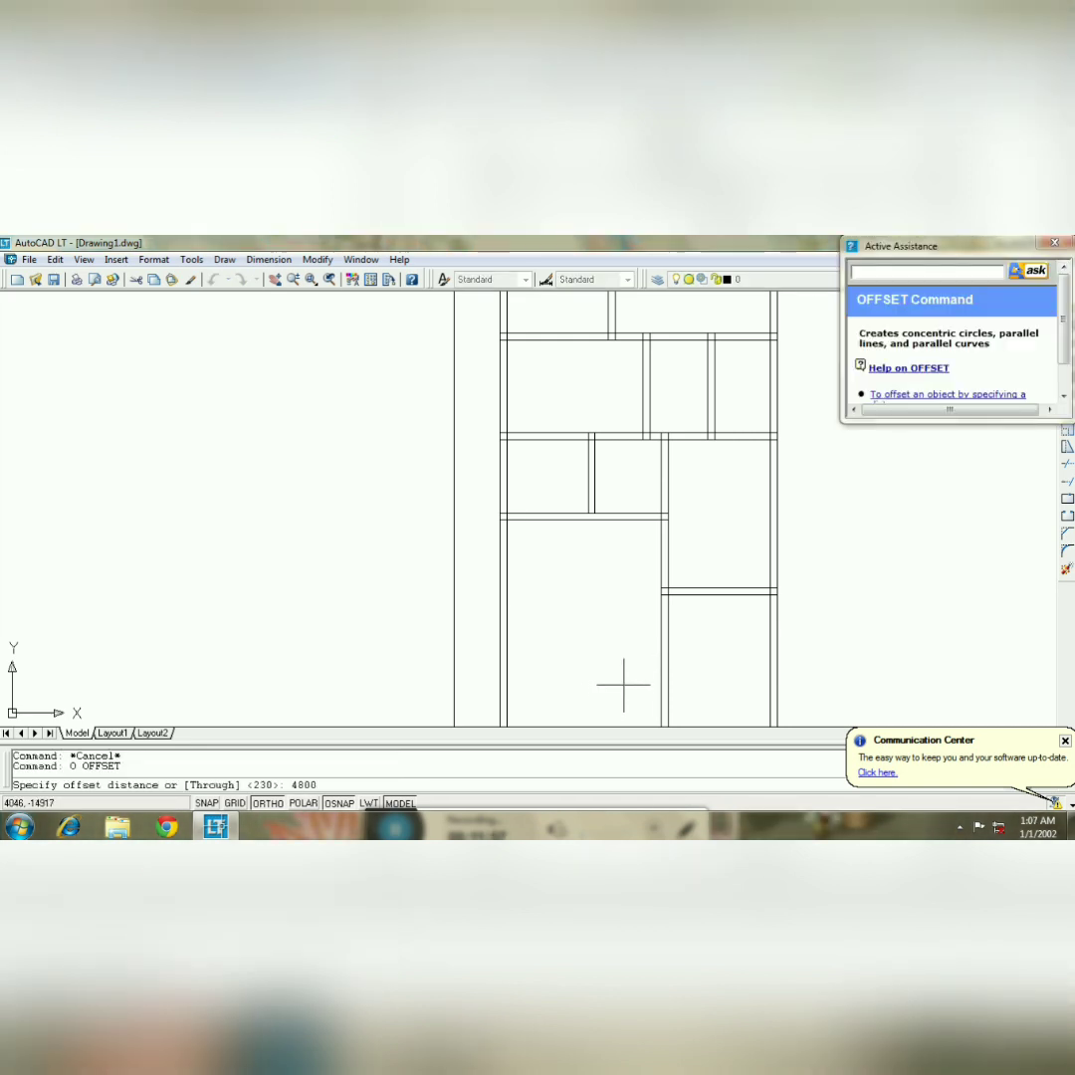
{"action": "key", "text": "Return"}
{"action": "left_click", "coordinate": [598, 516]}
{"action": "left_click", "coordinate": [617, 637]}
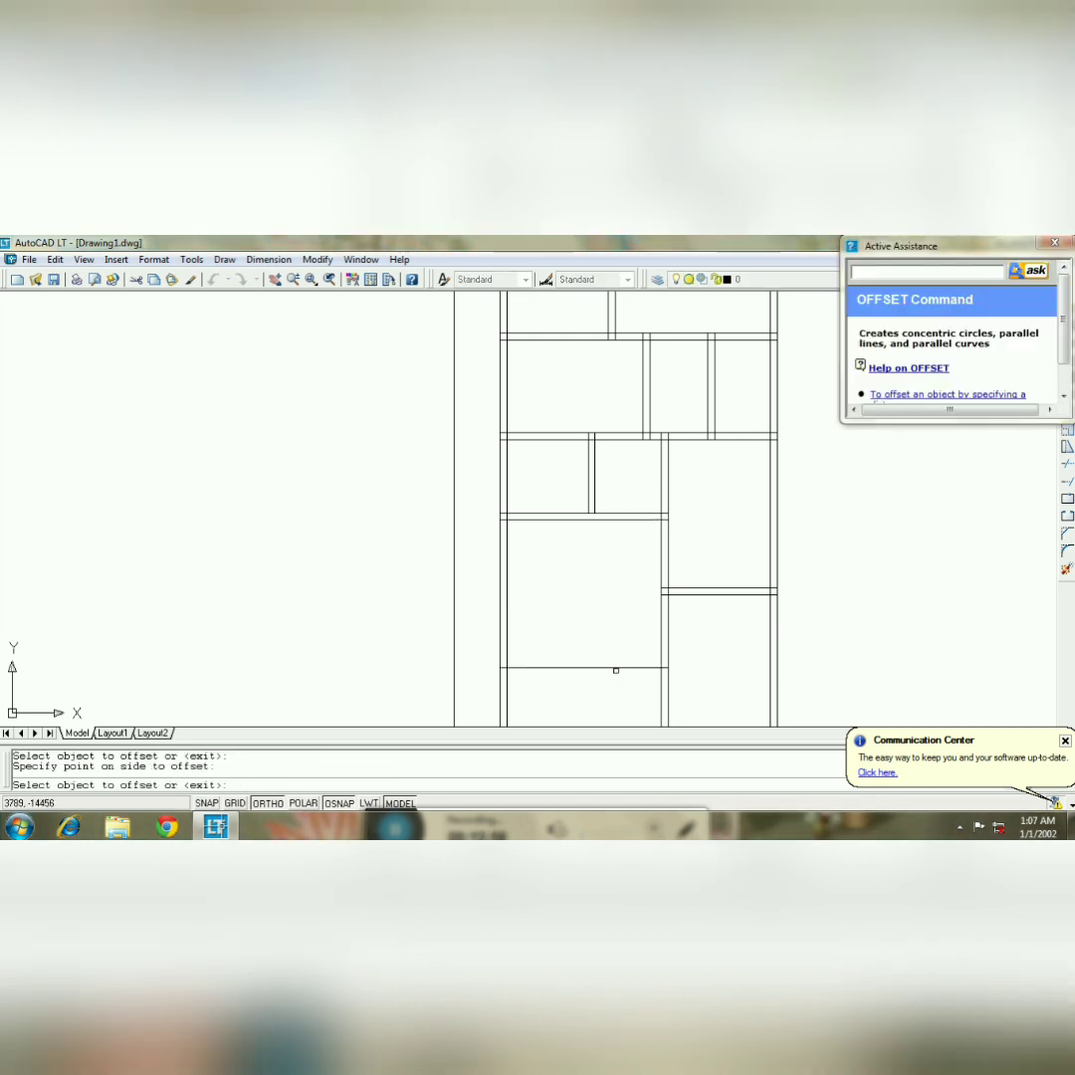
- Offset the newest horizontal line below the large lower-left room 230 downward to form a wall
{"action": "key", "text": "Escape"}
{"action": "type", "text": "o"}
{"action": "key", "text": "Return"}
{"action": "type", "text": "230"}
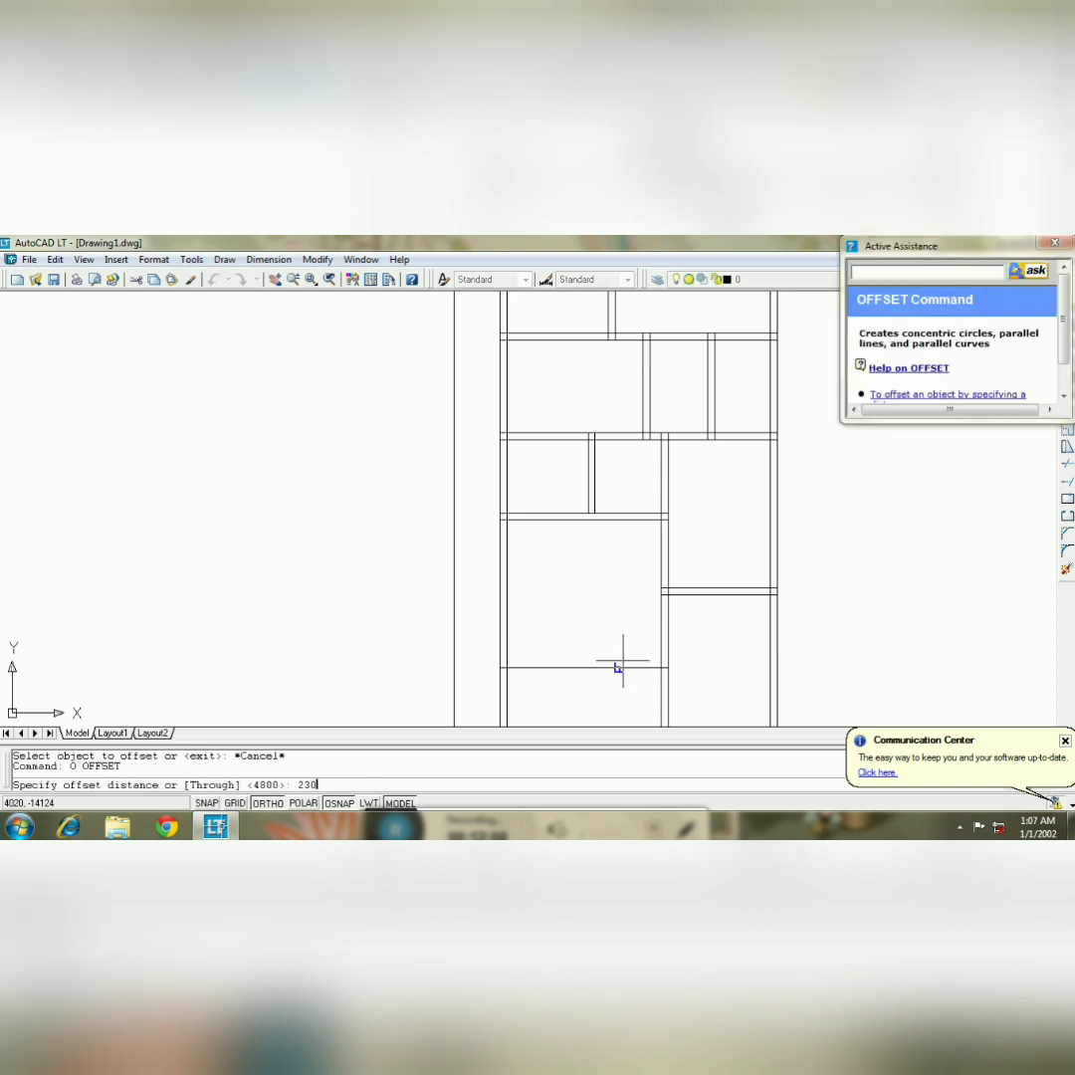
{"action": "key", "text": "Return"}
{"action": "left_click", "coordinate": [617, 668]}
{"action": "left_click", "coordinate": [608, 696]}
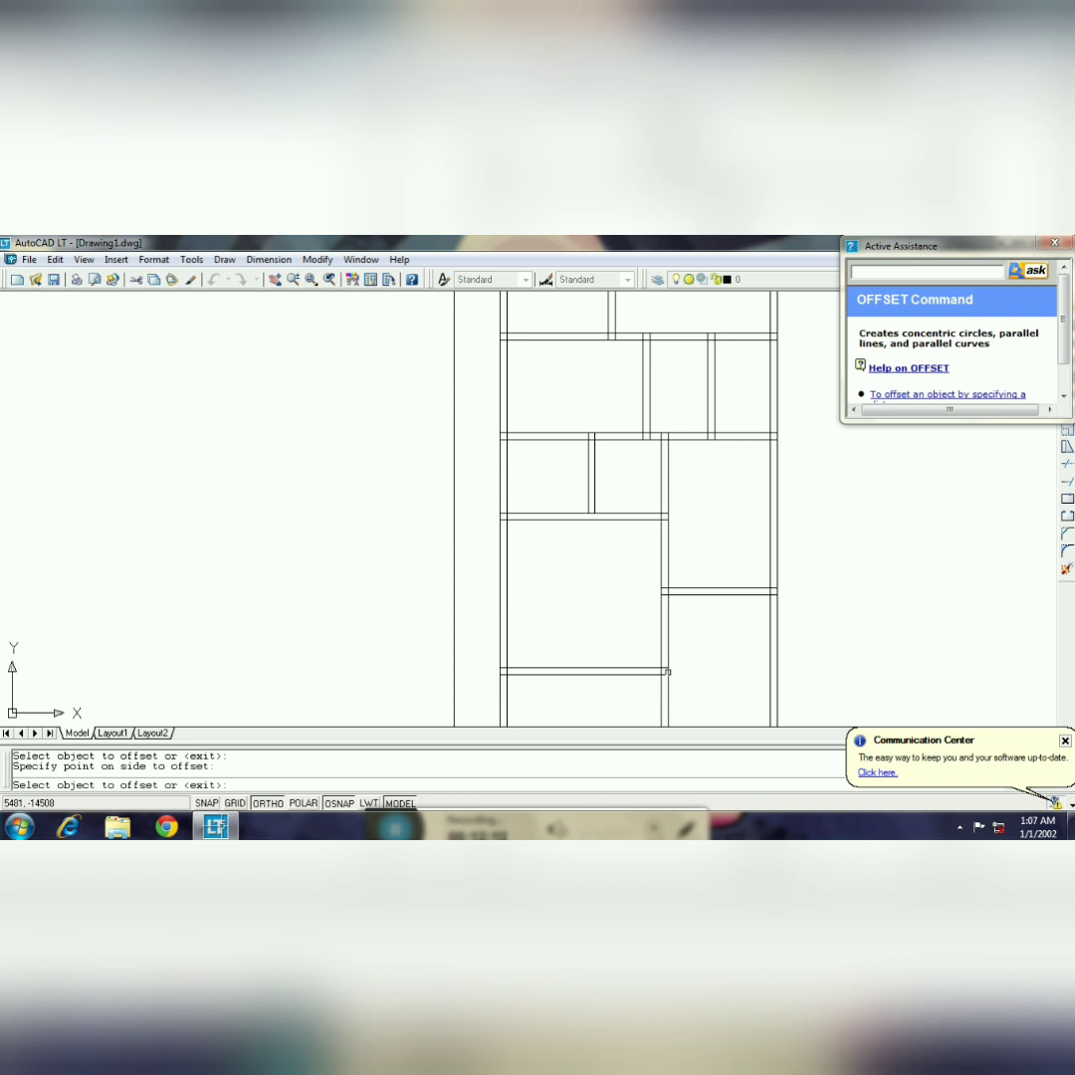
- Move both lines of the new horizontal wall straight down to enlarge the lower-left room
{"action": "key", "text": "Escape"}
{"action": "left_click", "coordinate": [642, 685]}
{"action": "left_click", "coordinate": [603, 657]}
{"action": "type", "text": "m"}
{"action": "key", "text": "space"}
{"action": "left_click", "coordinate": [662, 675]}
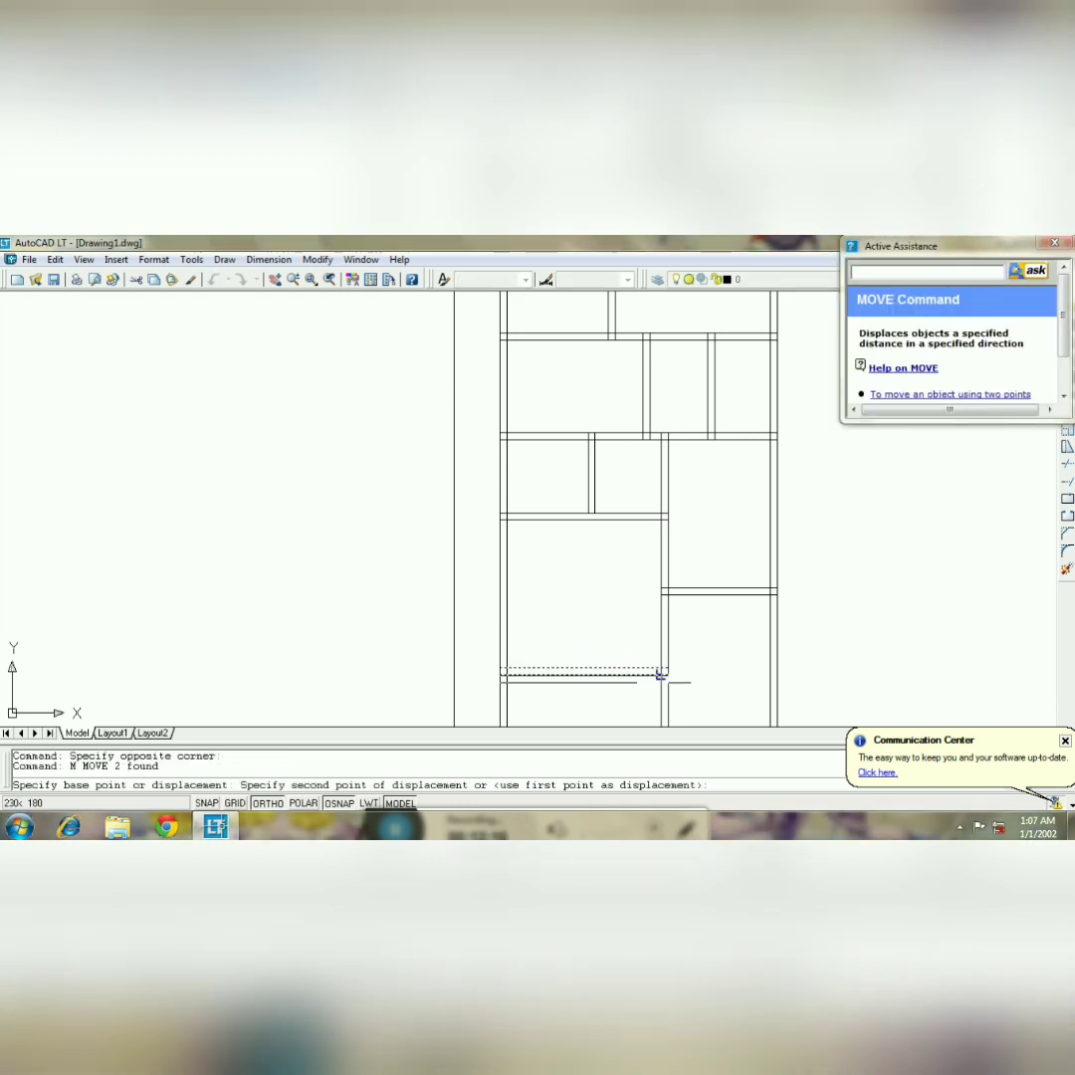
{"action": "left_click", "coordinate": [662, 708]}
- Offset the inner line of the right outer wall 1500 to the left through the lower-right room
{"action": "left_click", "coordinate": [275, 278]}
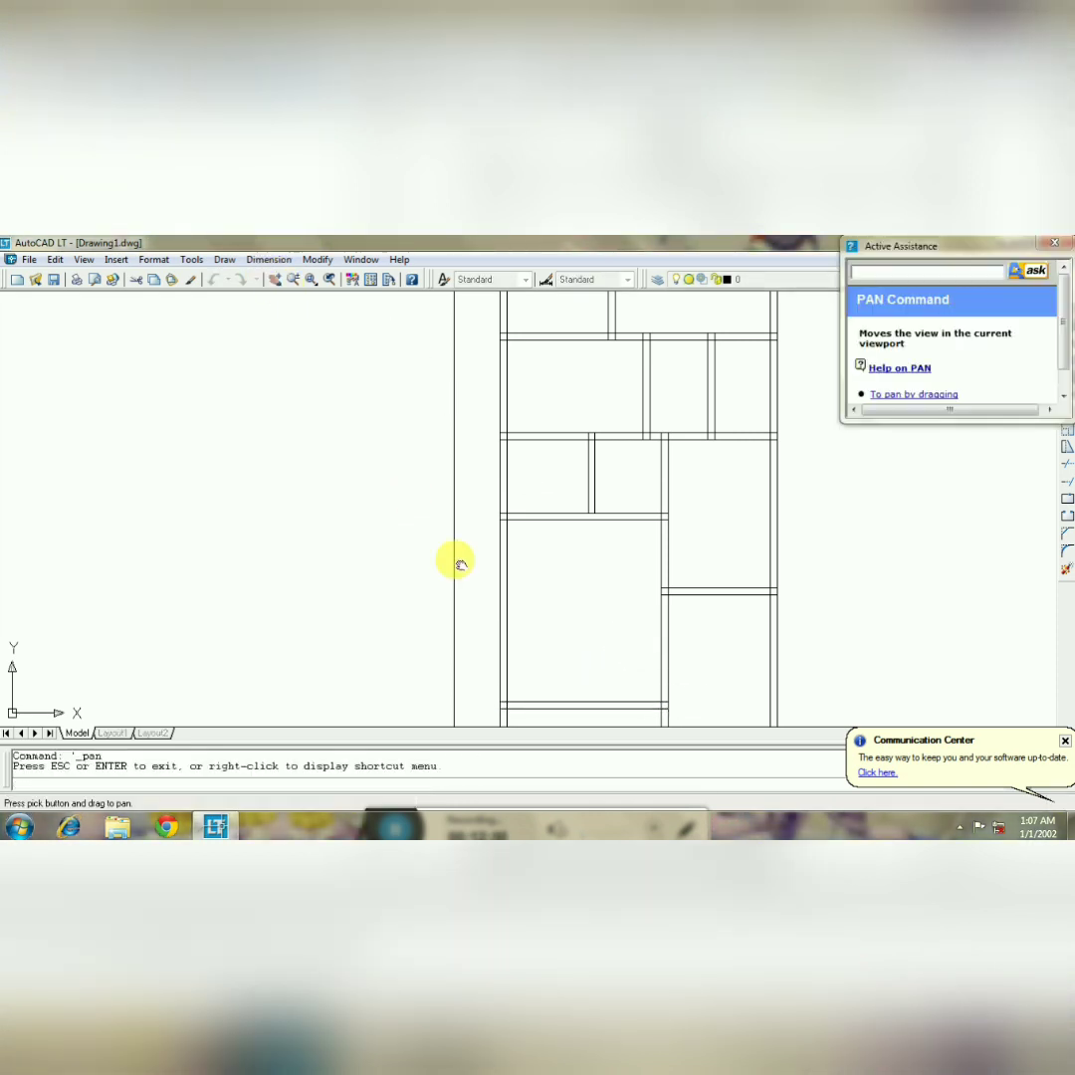
{"action": "left_click_drag", "start_coordinate": [457, 563], "coordinate": [386, 494]}
{"action": "key", "text": "Escape"}
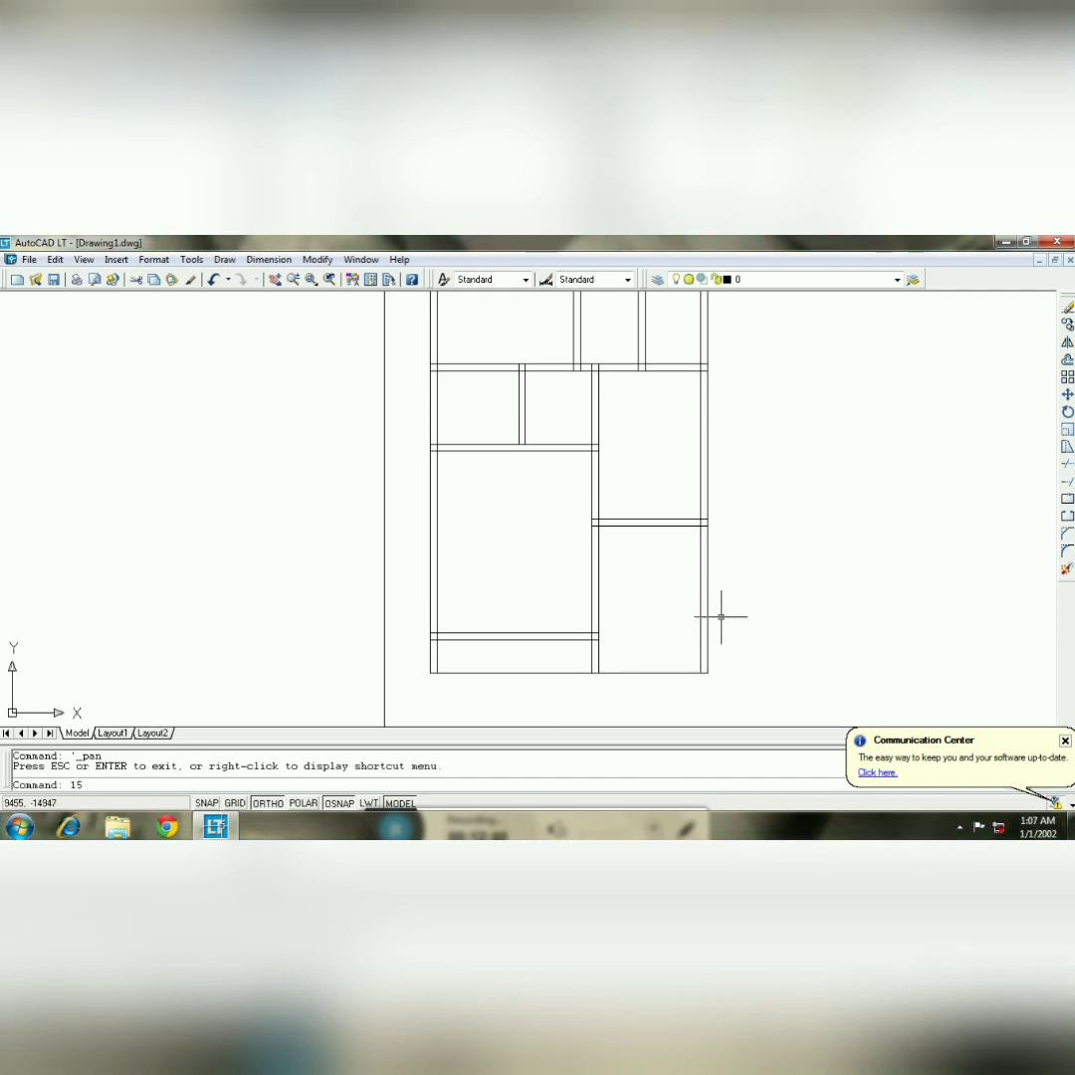
{"action": "key", "text": "Escape"}
{"action": "key", "text": "Escape"}
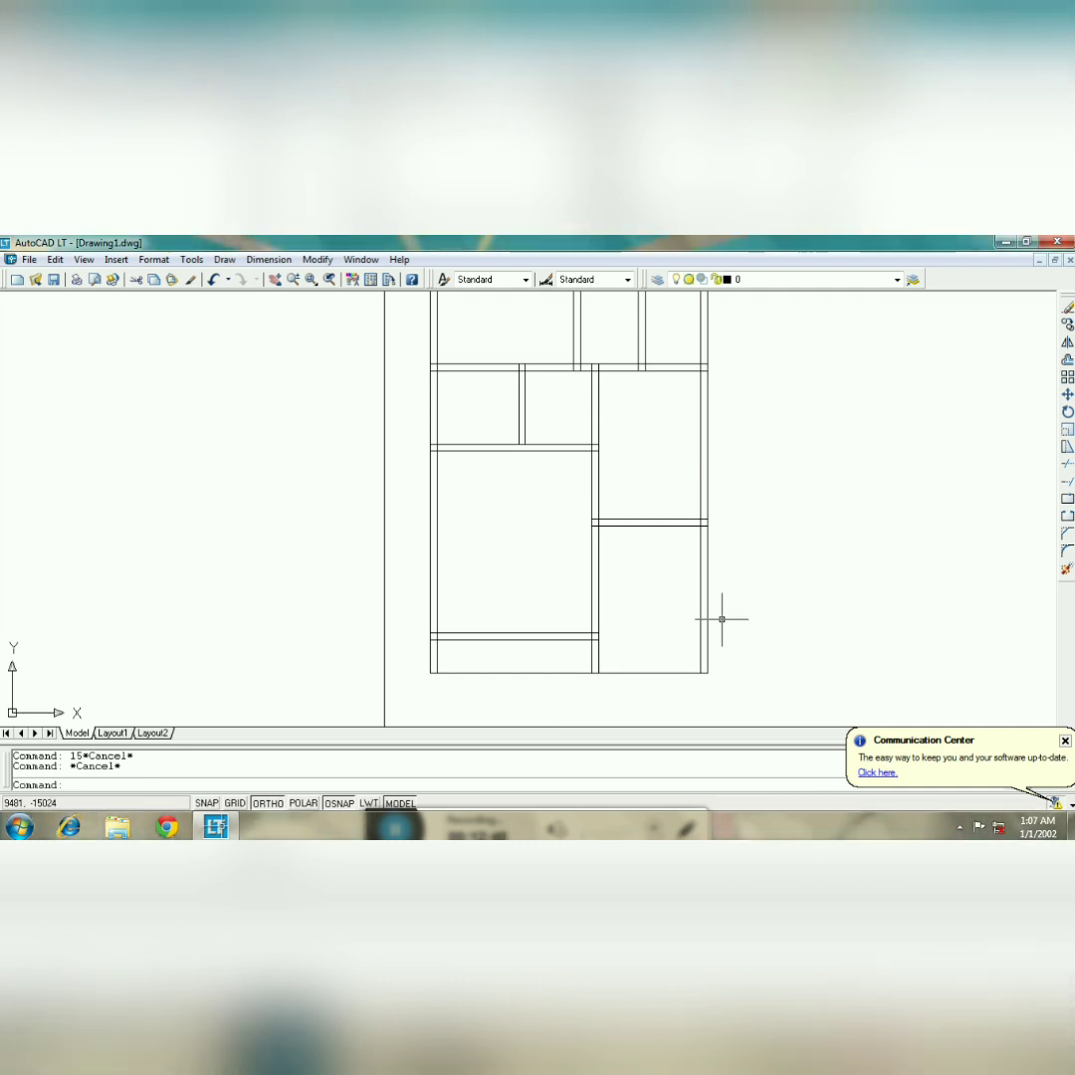
{"action": "type", "text": "o"}
{"action": "key", "text": "Return"}
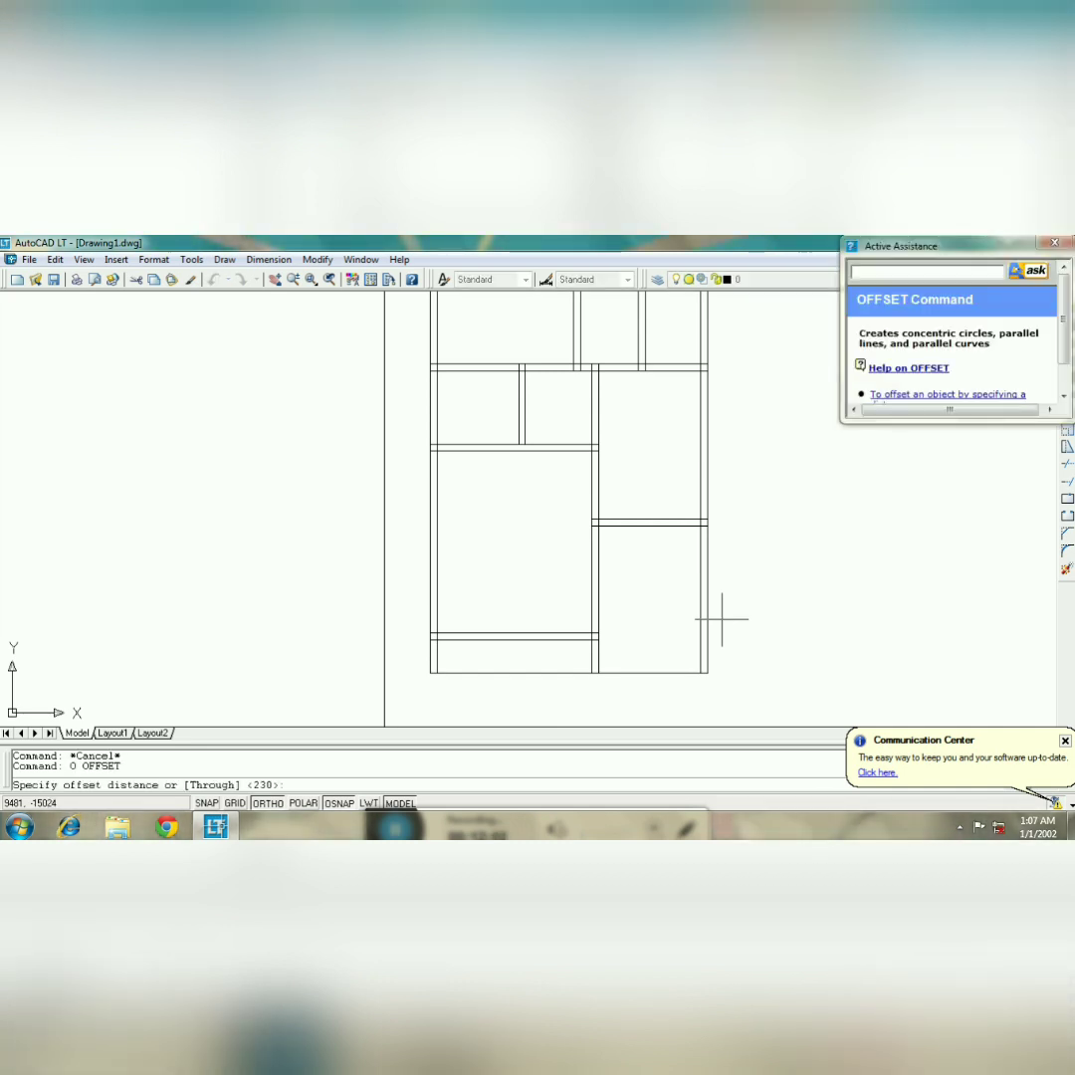
{"action": "type", "text": "1"}
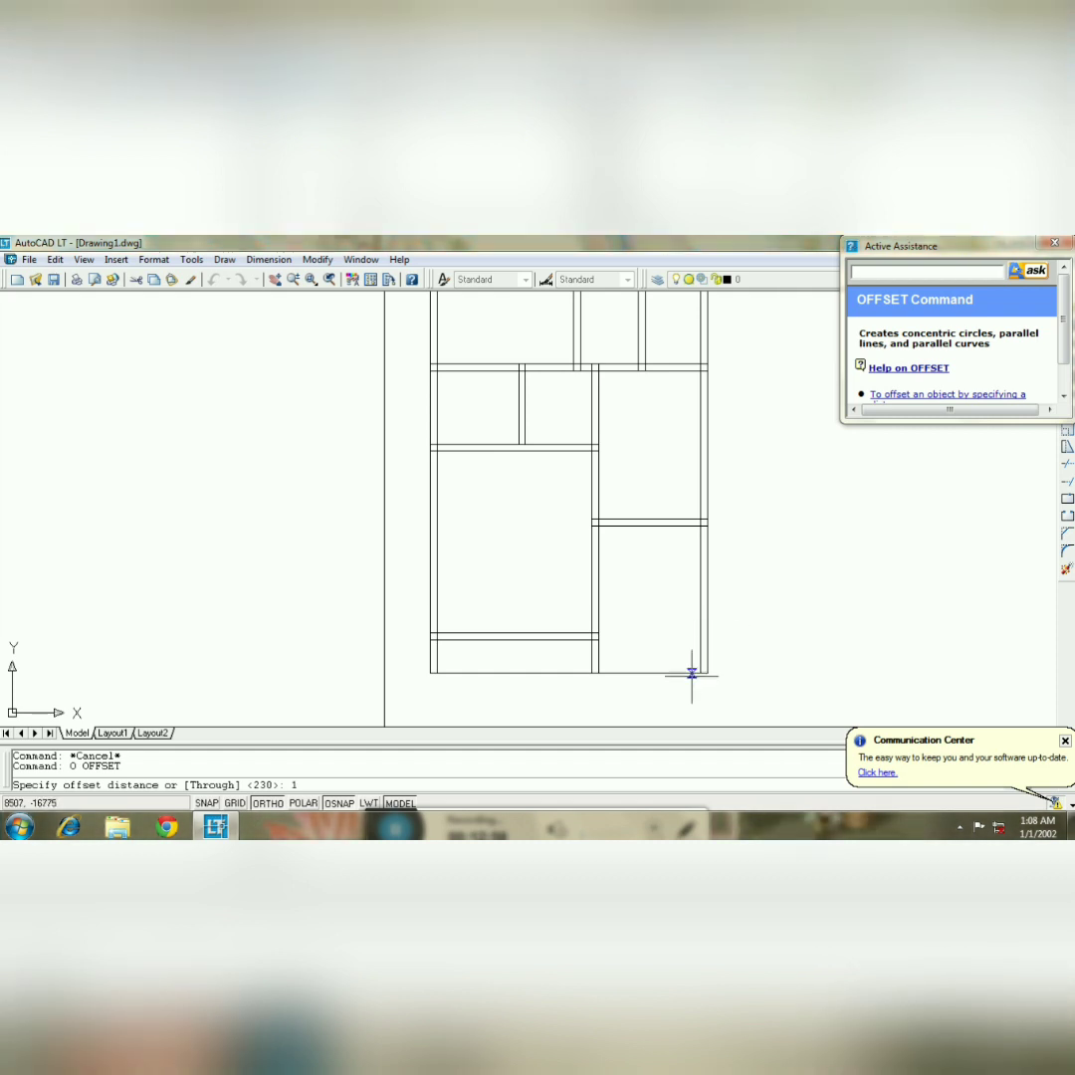
{"action": "type", "text": "500"}
{"action": "key", "text": "Return"}
{"action": "left_click", "coordinate": [700, 592]}
{"action": "left_click", "coordinate": [654, 598]}
{"action": "key", "text": "Escape"}
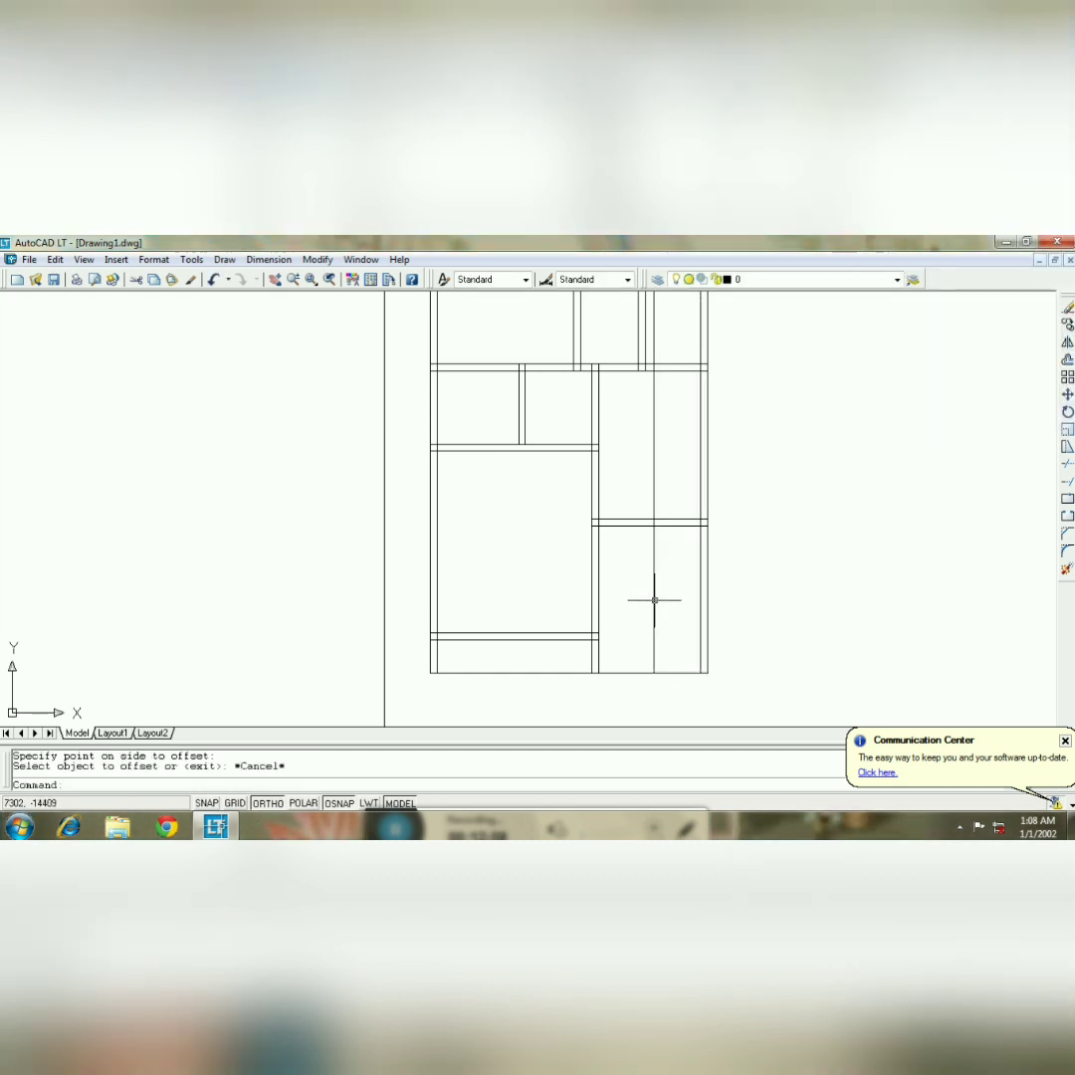
- Offset the new vertical line 150 to the left to form a thin partition
{"action": "type", "text": "O"}
{"action": "key", "text": "space"}
{"action": "type", "text": "150"}
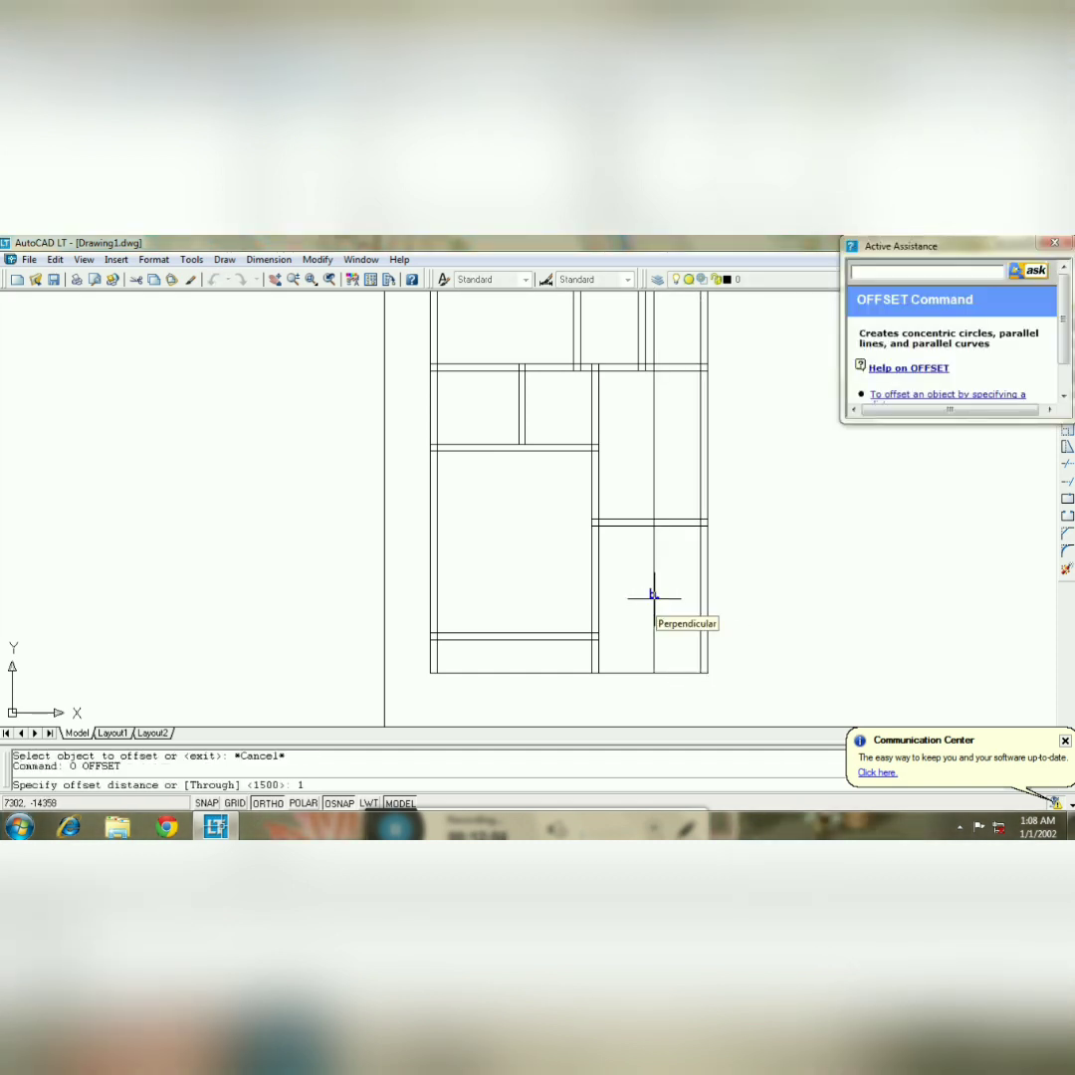
{"action": "key", "text": "Return"}
{"action": "left_click", "coordinate": [654, 599]}
{"action": "left_click", "coordinate": [642, 598]}
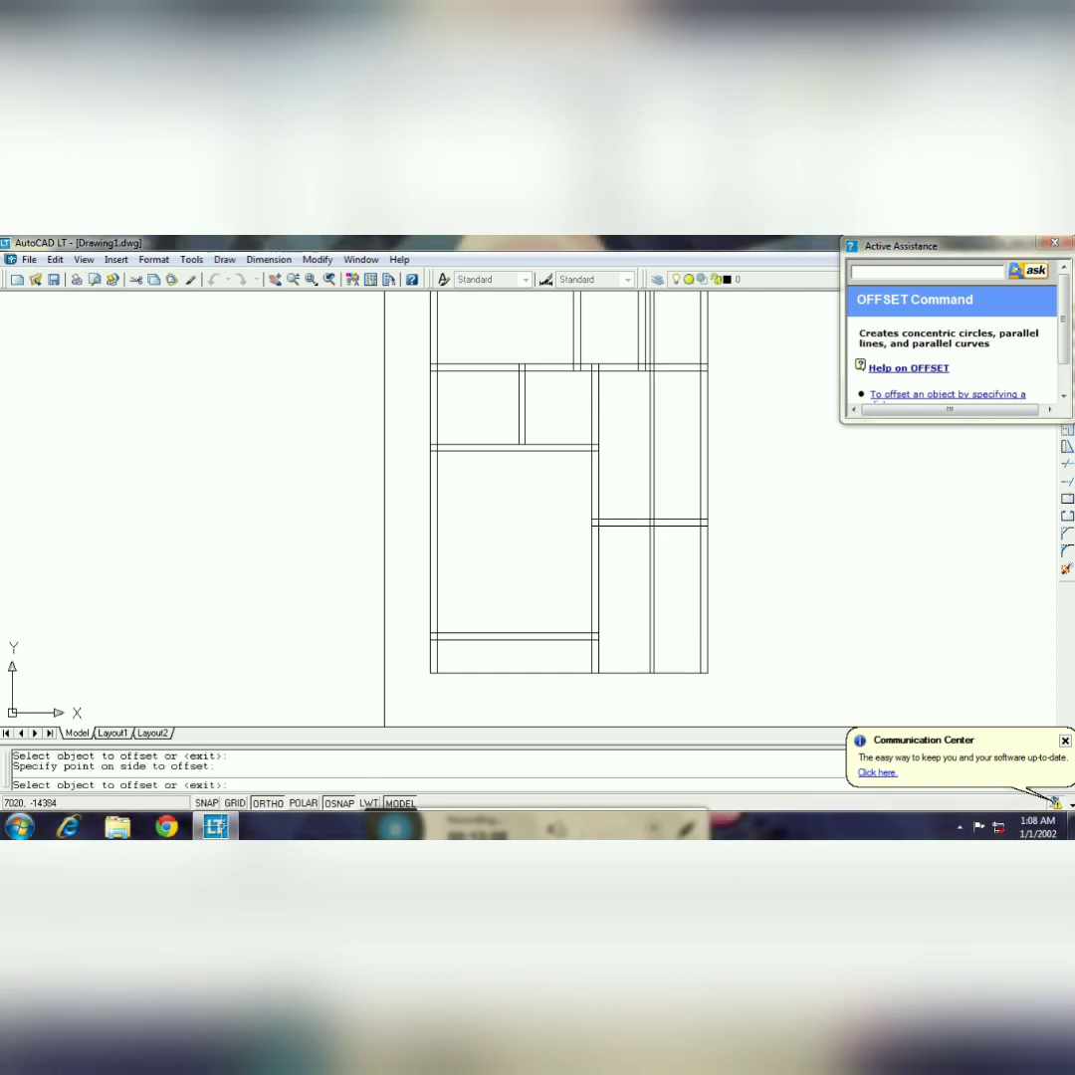
{"action": "key", "text": "Escape"}
- Trim both lines of the thin partition above the horizontal wall of the lower-right room
{"action": "type", "text": "tr"}
{"action": "key", "text": "space"}
{"action": "left_click", "coordinate": [757, 651]}
{"action": "left_click", "coordinate": [585, 492]}
{"action": "key", "text": "space"}
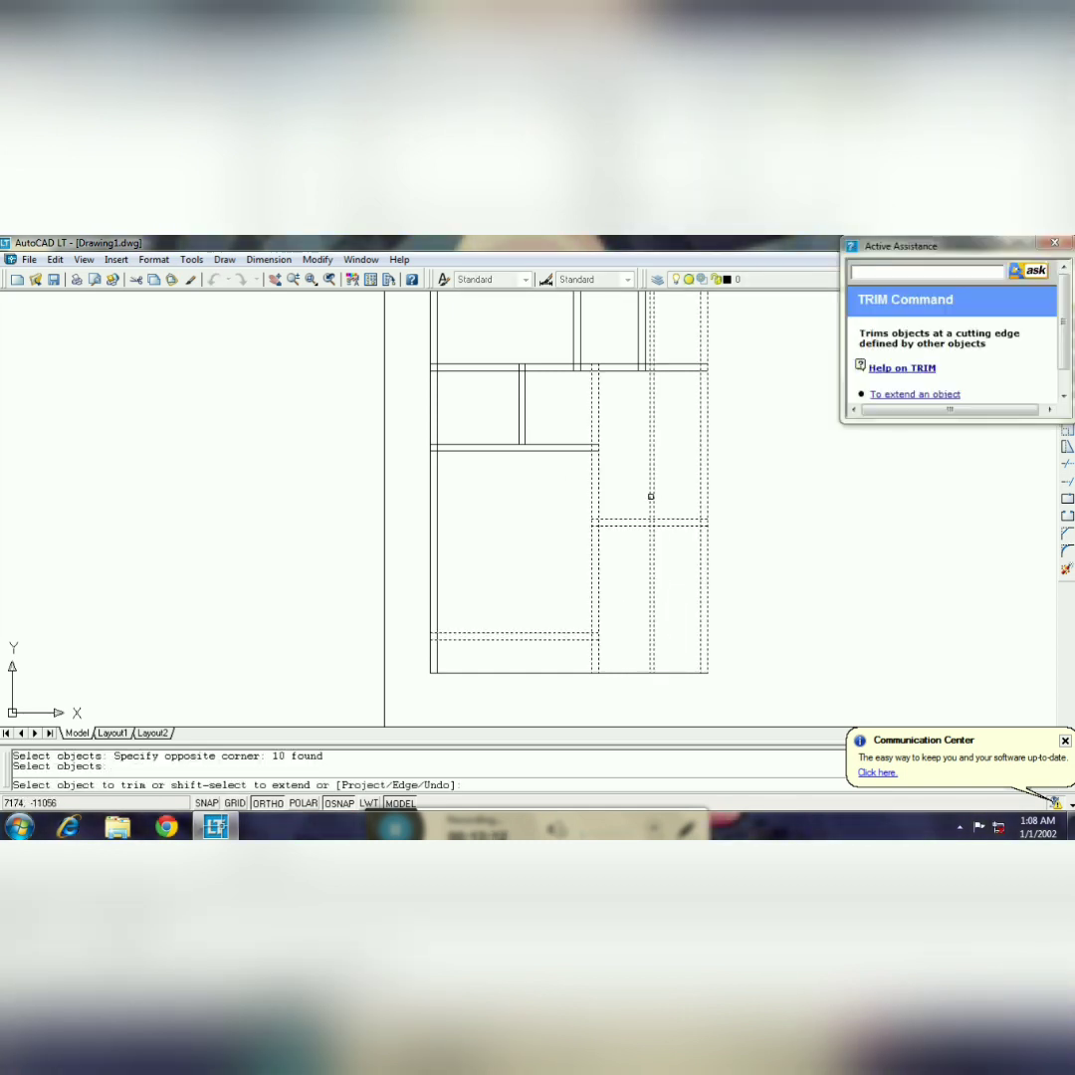
{"action": "left_click", "coordinate": [651, 496]}
{"action": "left_click", "coordinate": [654, 497]}
{"action": "key", "text": "Escape"}
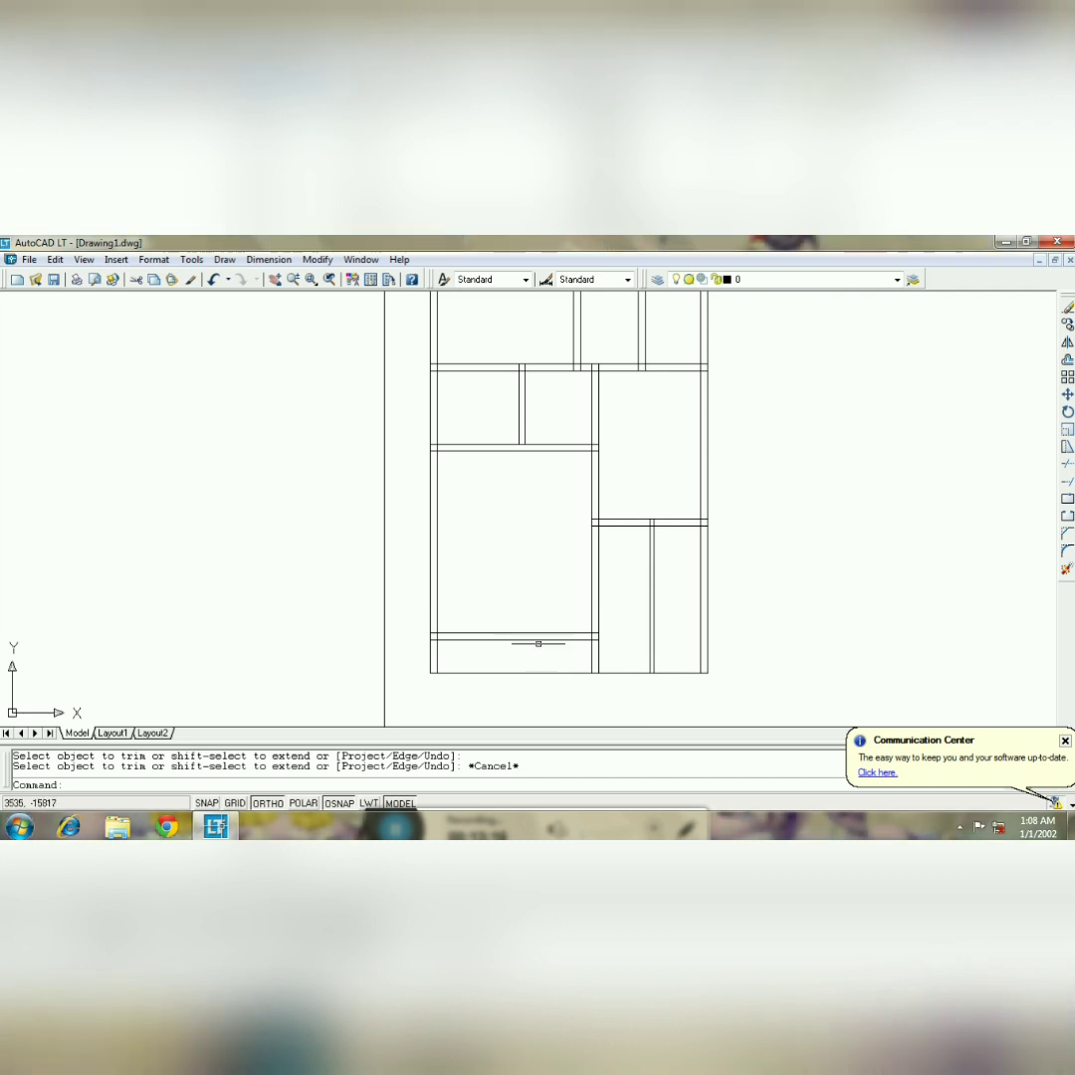
- Stretch both lines of the lowest horizontal wall rightward to the right outer wall
{"action": "left_click", "coordinate": [538, 639]}
{"action": "left_click", "coordinate": [599, 637]}
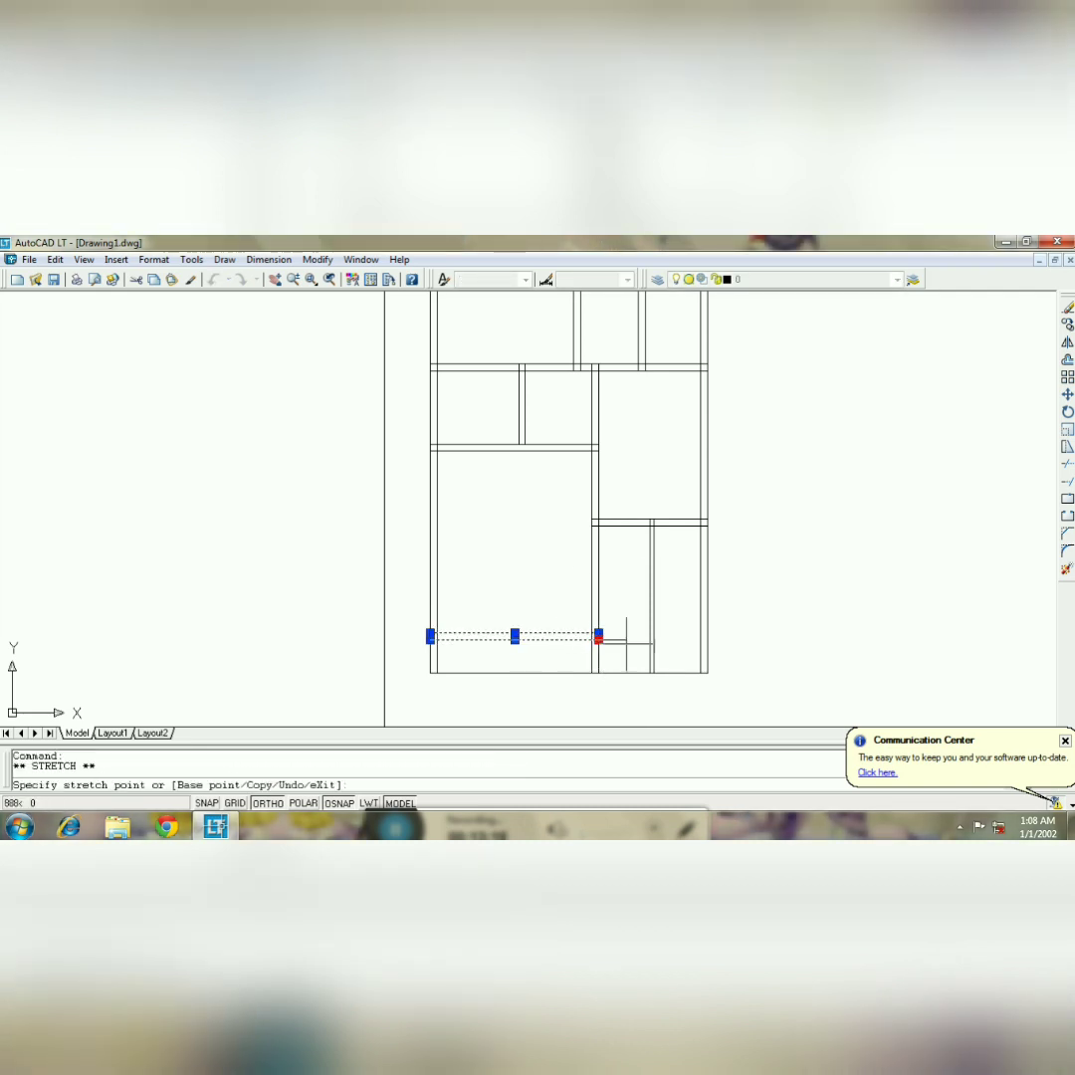
{"action": "left_click", "coordinate": [700, 640]}
{"action": "key", "text": "Escape"}
{"action": "left_click", "coordinate": [592, 631]}
{"action": "key", "text": "Escape"}
{"action": "left_click", "coordinate": [579, 632]}
{"action": "left_click", "coordinate": [598, 632]}
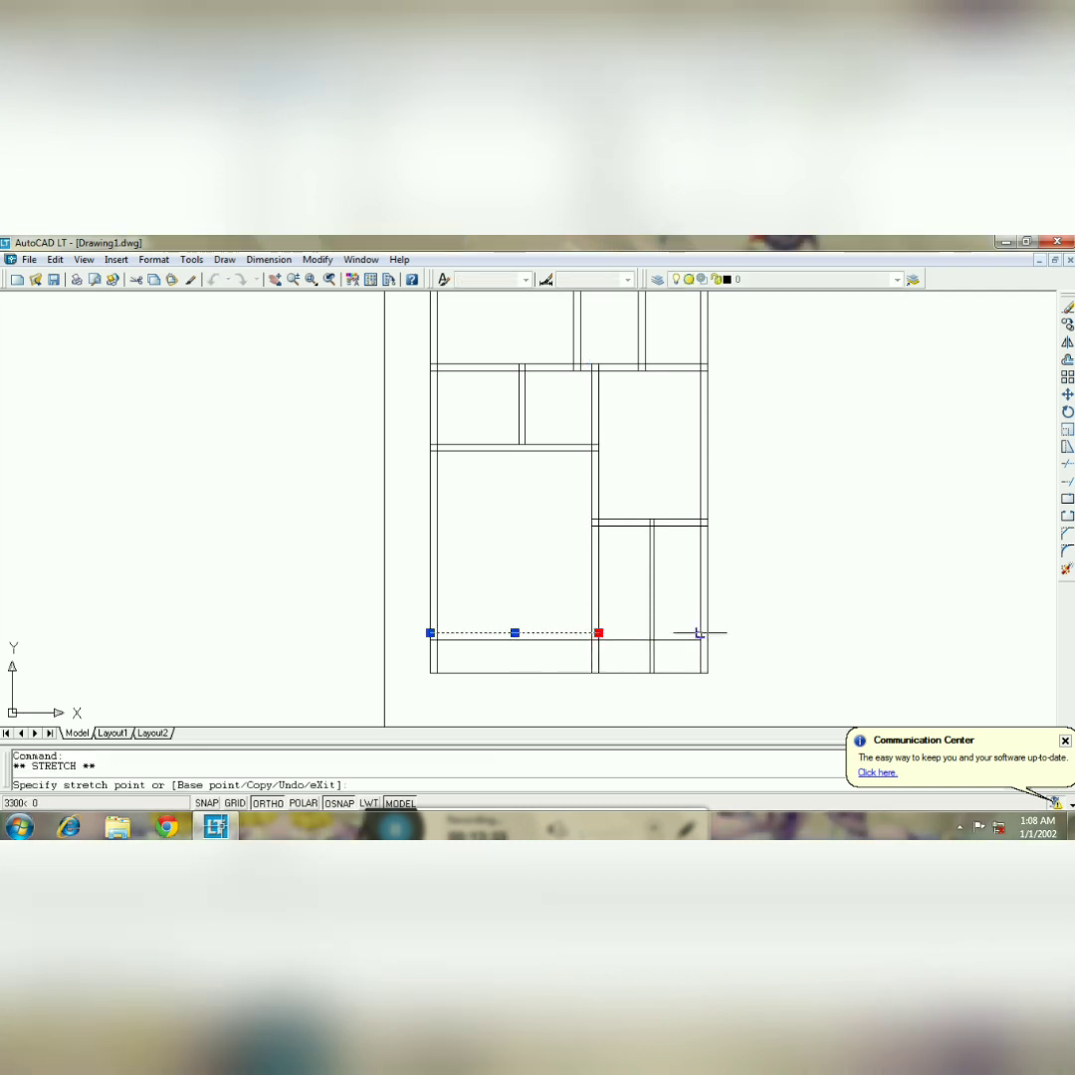
{"action": "left_click", "coordinate": [707, 632]}
{"action": "key", "text": "Escape"}
- Trim all vertical wall and partition lines below the lowest horizontal wall
{"action": "type", "text": "tr"}
{"action": "key", "text": "Return"}
{"action": "left_click", "coordinate": [729, 695]}
{"action": "left_click", "coordinate": [418, 607]}
{"action": "key", "text": "Return"}
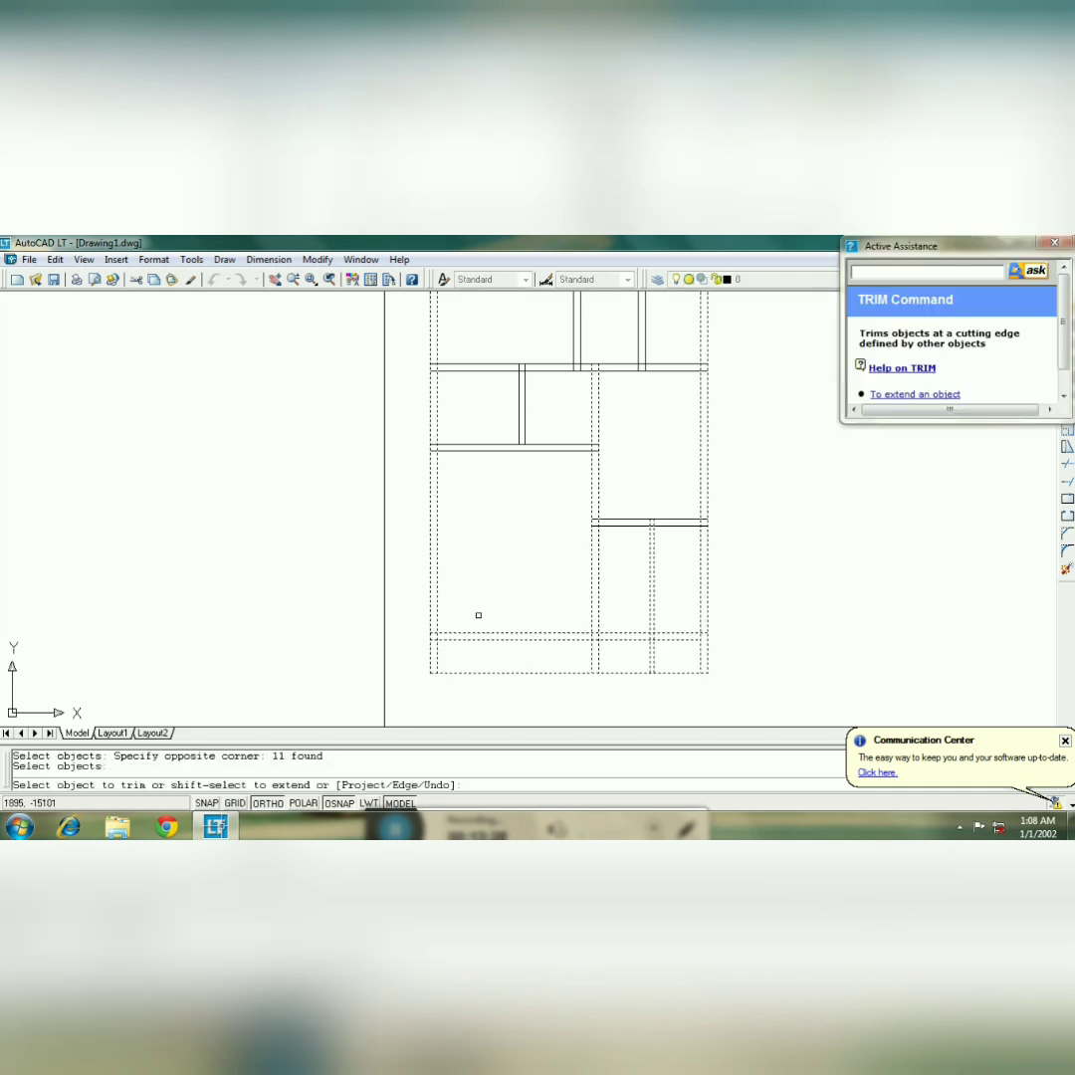
{"action": "left_click", "coordinate": [701, 664]}
{"action": "left_click", "coordinate": [707, 662]}
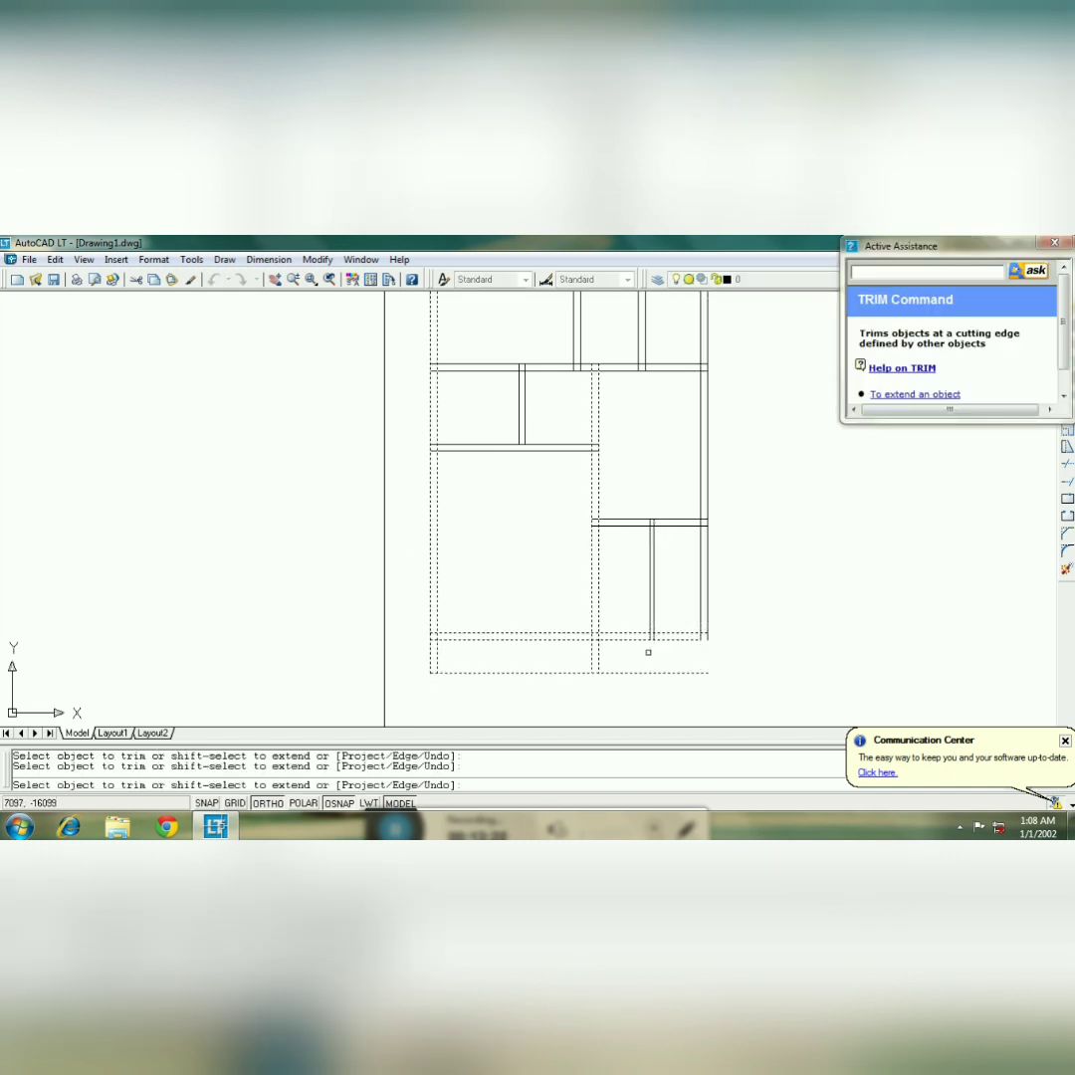
{"action": "left_click", "coordinate": [437, 649]}
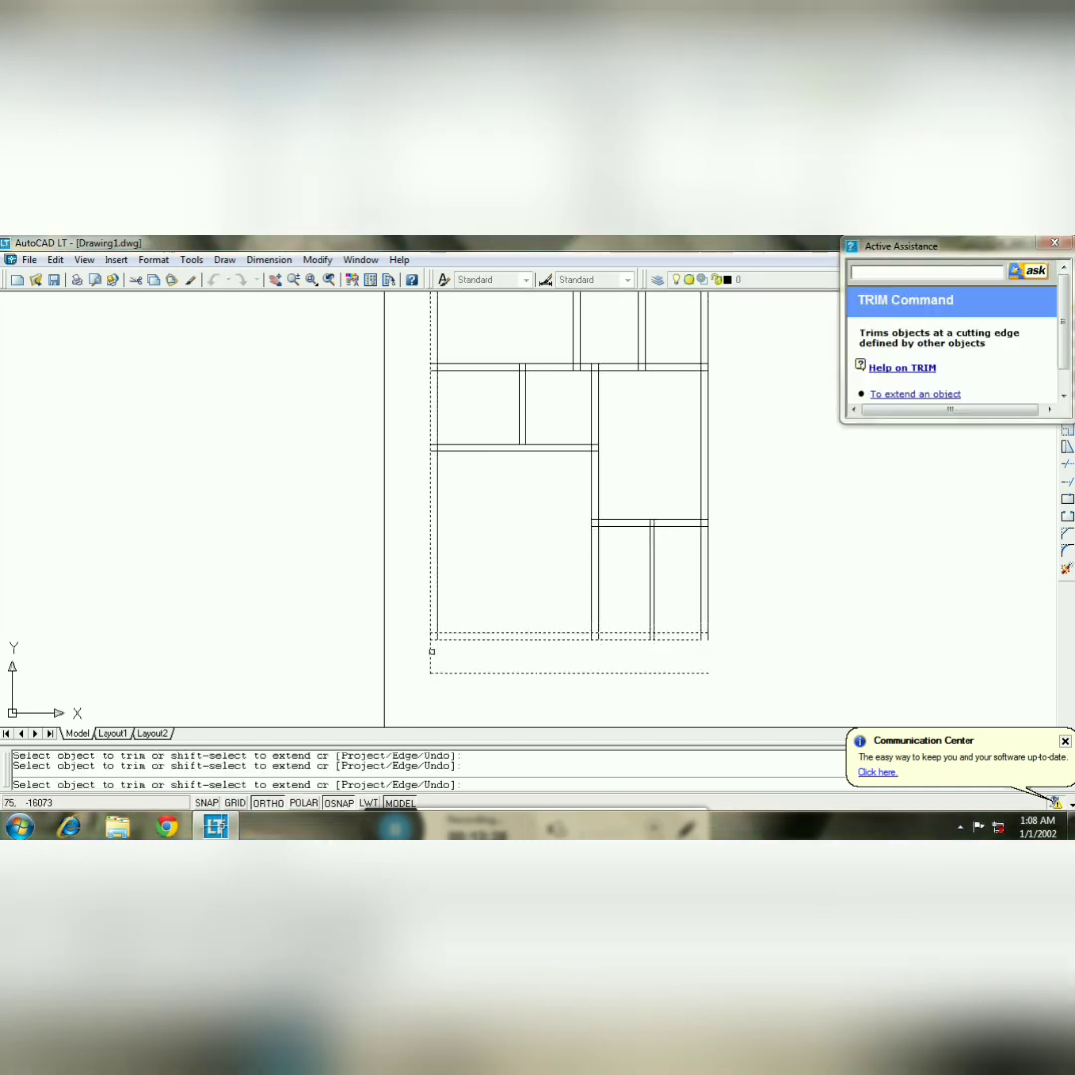
{"action": "left_click", "coordinate": [431, 650]}
- Trim the old bottom line of the plan and erase its leftover fragments
{"action": "left_click", "coordinate": [485, 673]}
{"action": "key", "text": "Escape"}
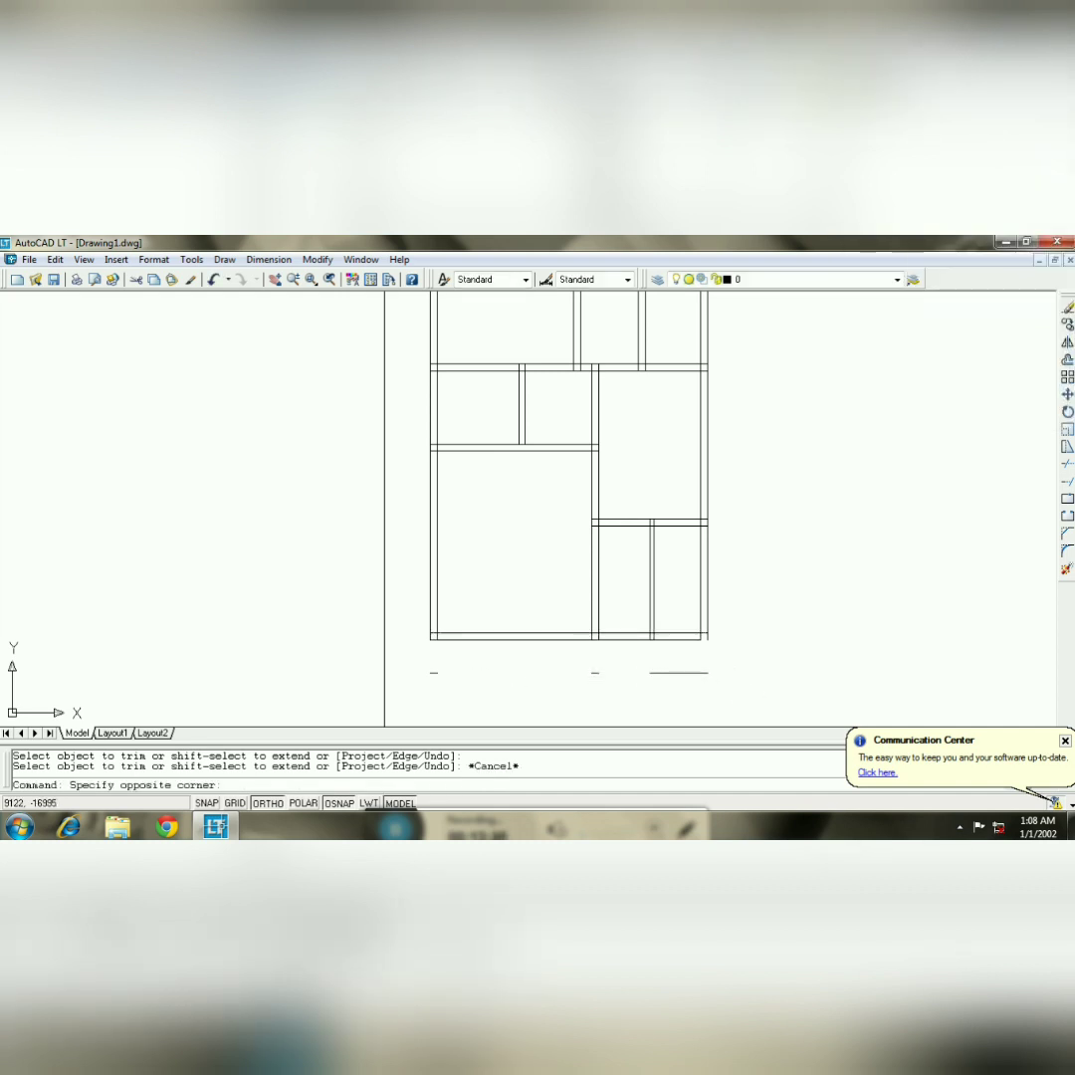
{"action": "mouse_move", "coordinate": [722, 687]}
{"action": "left_mouse_down"}
{"action": "mouse_move", "coordinate": [408, 652]}
{"action": "mouse_move", "coordinate": [475, 488]}
{"action": "left_mouse_up"}
{"action": "key", "text": "Delete"}
- Offset the outermost bottom boundary line 700 upward and erase the original line
{"action": "left_click", "coordinate": [278, 284]}
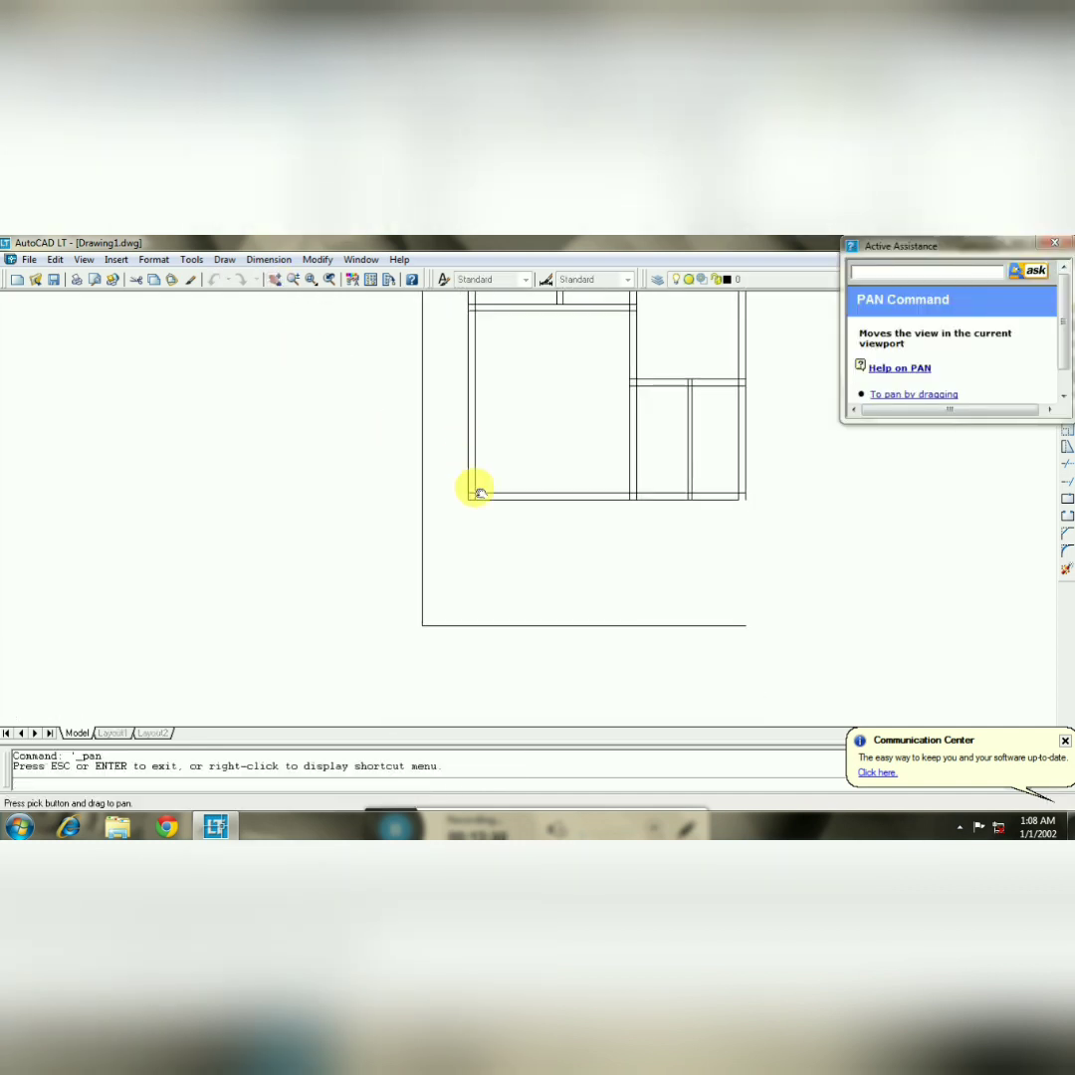
{"action": "key", "text": "Escape"}
{"action": "type", "text": "o"}
{"action": "key", "text": "Return"}
{"action": "key", "text": "Return"}
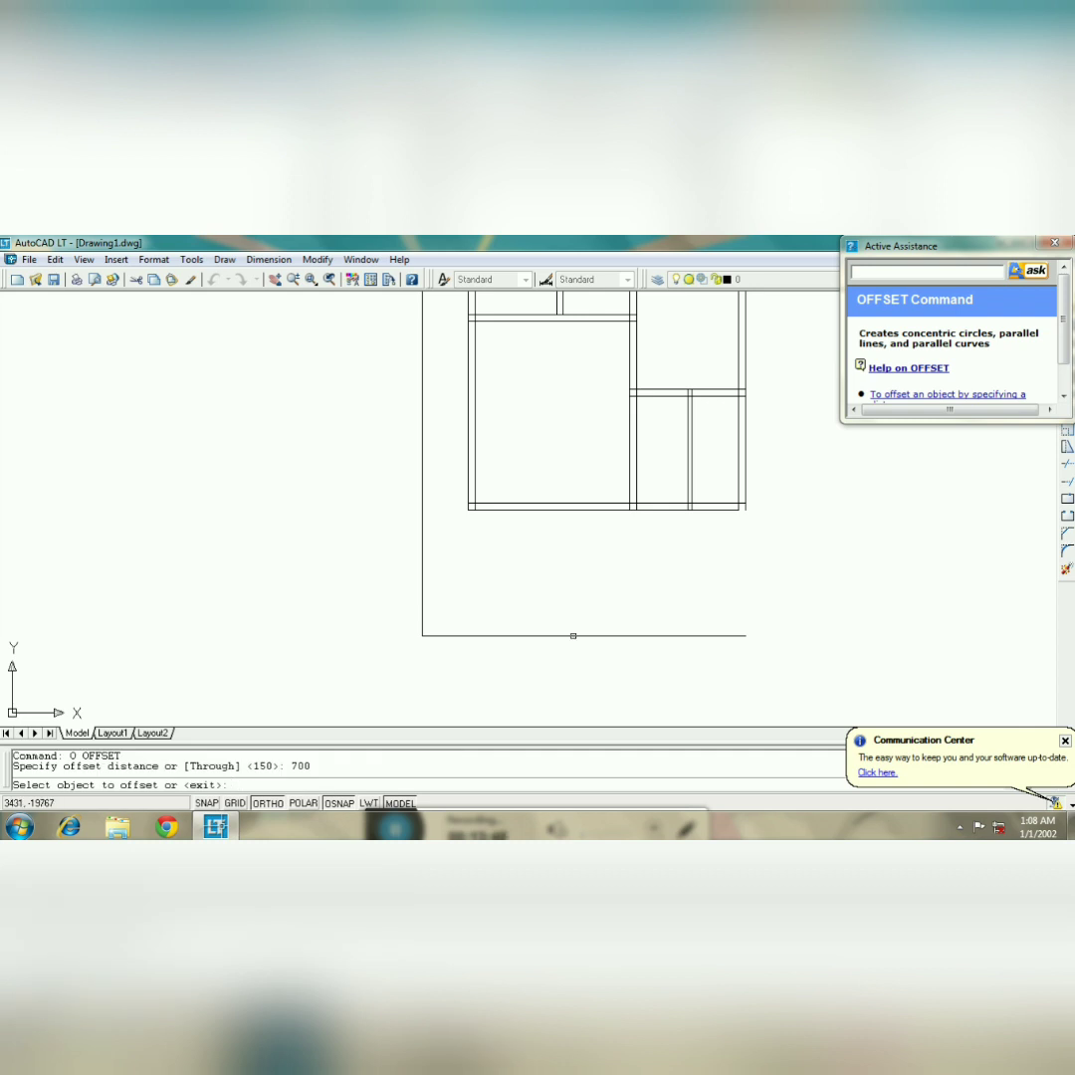
{"action": "left_click", "coordinate": [574, 635]}
{"action": "left_click", "coordinate": [575, 598]}
{"action": "key", "text": "Escape"}
{"action": "left_click", "coordinate": [777, 657]}
{"action": "left_click", "coordinate": [701, 633]}
{"action": "key", "text": "Delete"}
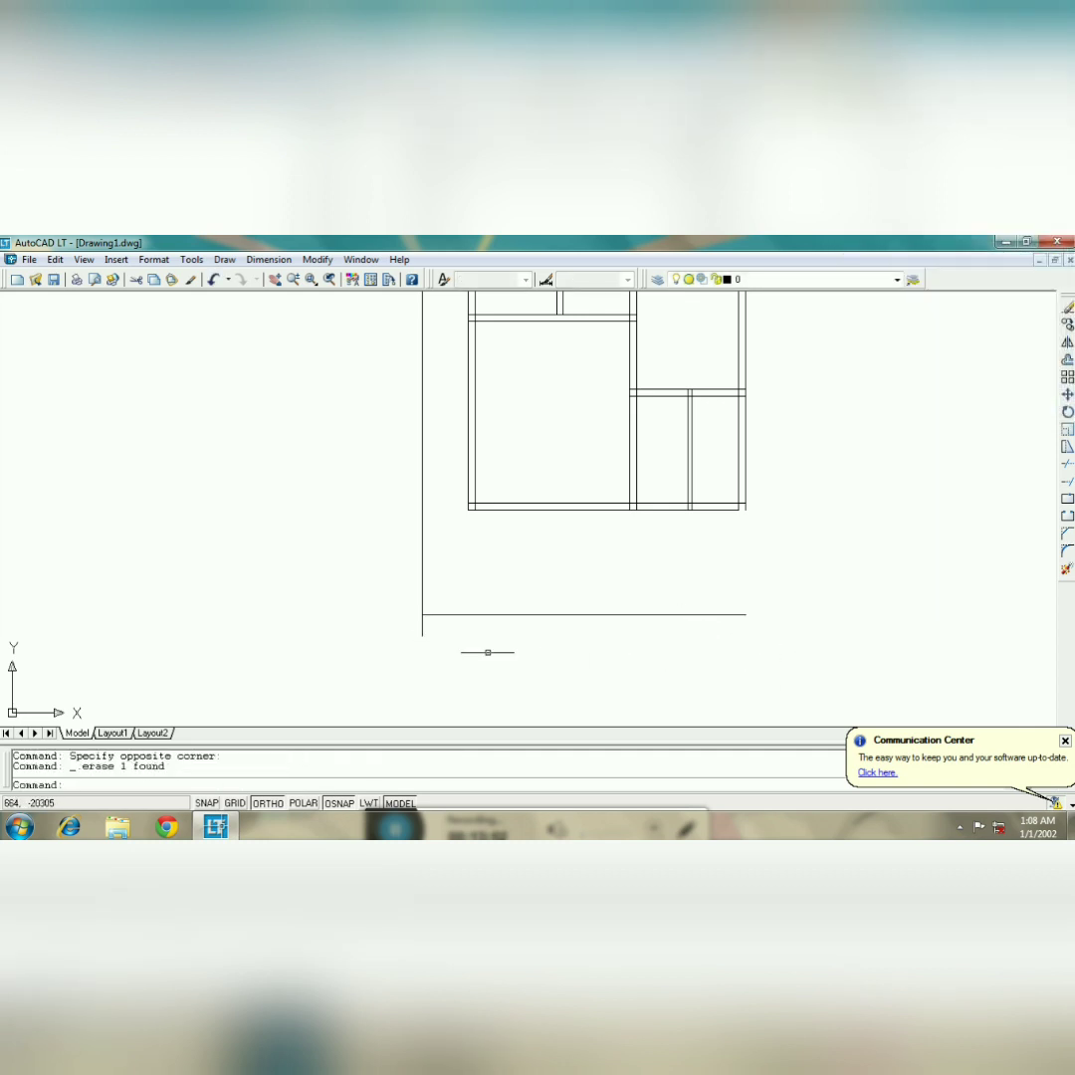
- Shorten the lower end of the left boundary line to meet the new bottom boundary line
{"action": "left_click", "coordinate": [422, 625]}
{"action": "left_click", "coordinate": [422, 633]}
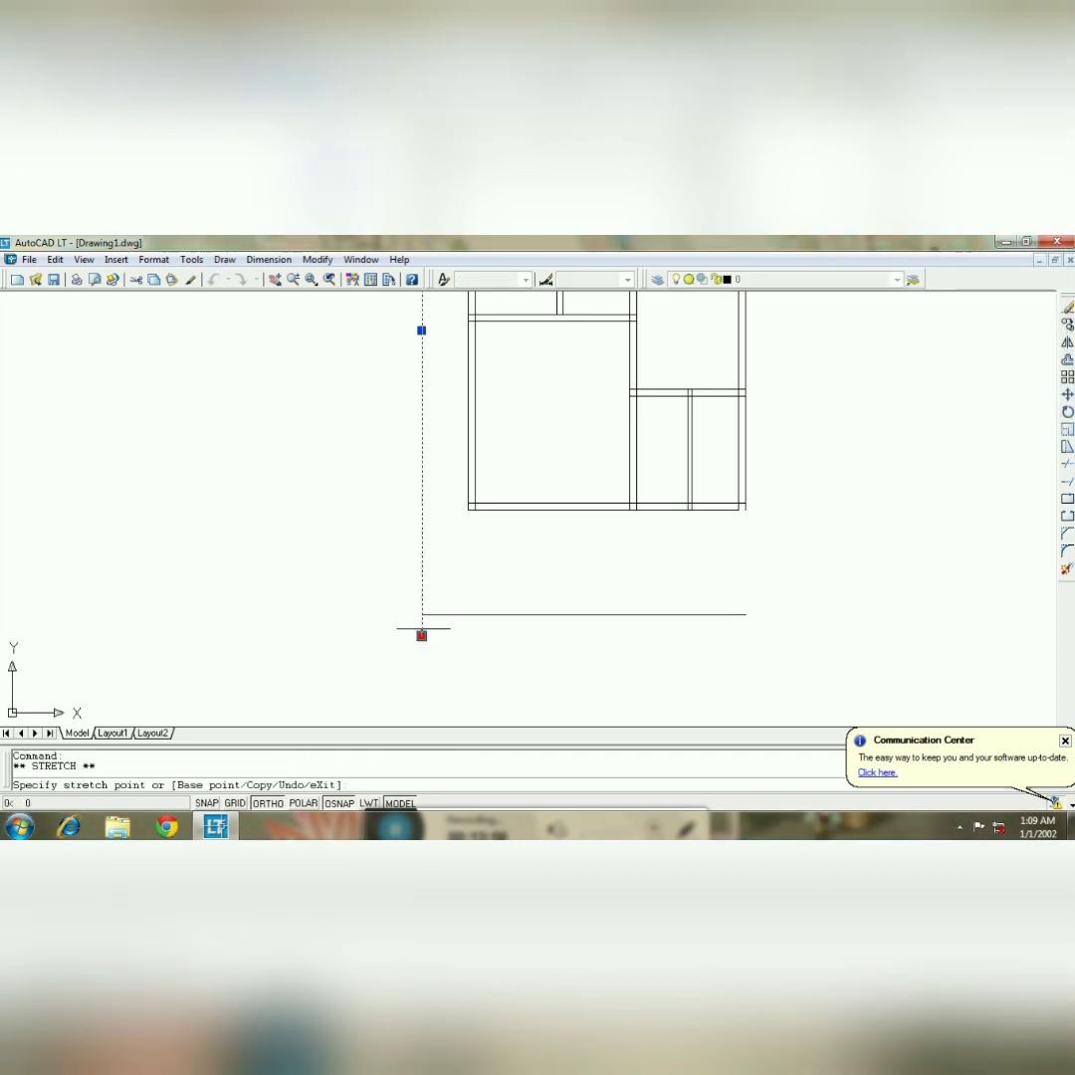
{"action": "left_click", "coordinate": [422, 614]}
{"action": "key", "text": "Escape"}
- Fillet the inner lines of the outer walls into sharp corners at the plan's upper left and upper right
{"action": "left_click", "coordinate": [275, 280]}
{"action": "left_click_drag", "start_coordinate": [765, 318], "coordinate": [775, 597]}
{"action": "left_click_drag", "start_coordinate": [788, 410], "coordinate": [795, 563]}
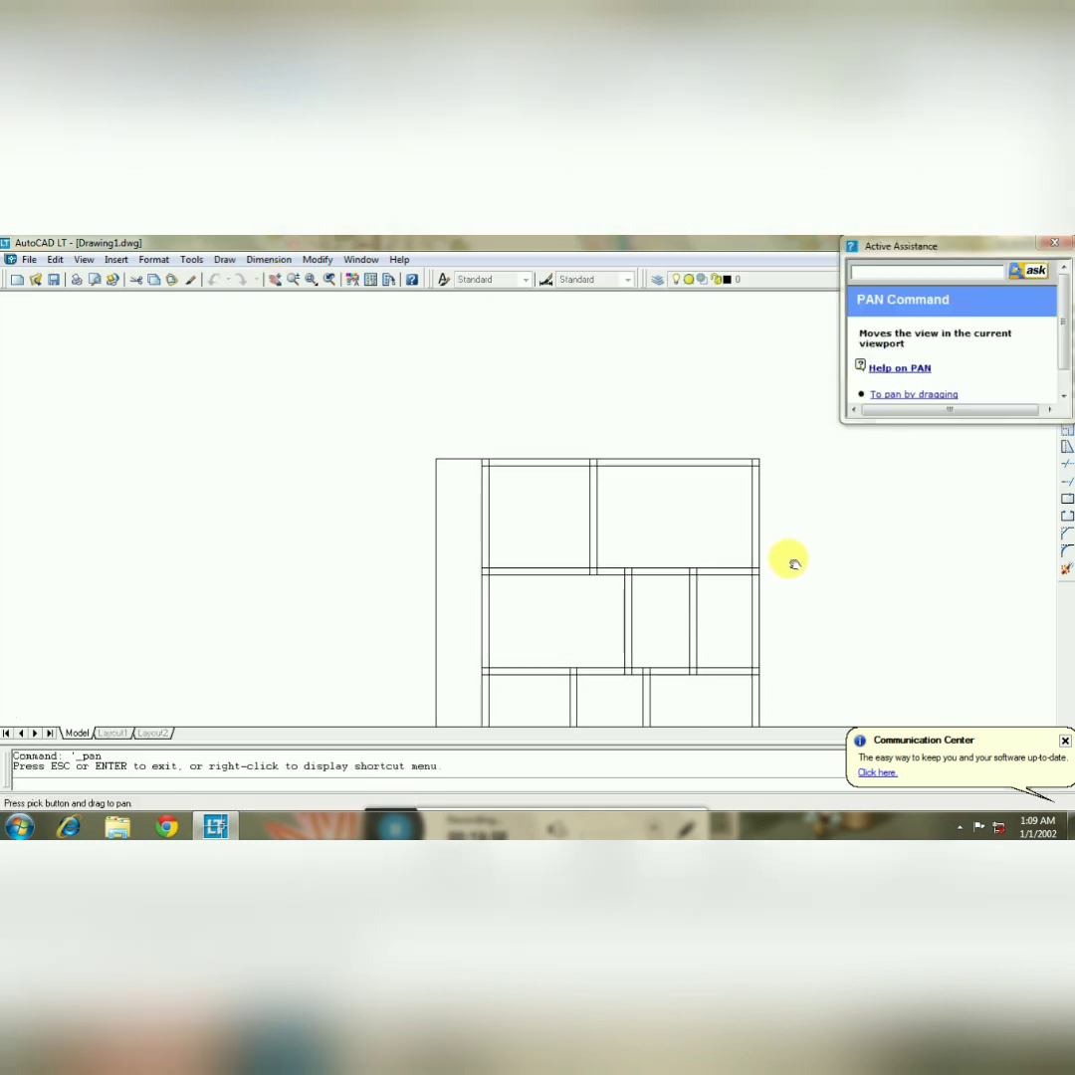
{"action": "left_click", "coordinate": [294, 280]}
{"action": "left_click_drag", "start_coordinate": [645, 633], "coordinate": [289, 304]}
{"action": "left_click", "coordinate": [275, 280]}
{"action": "left_click_drag", "start_coordinate": [463, 504], "coordinate": [386, 523]}
{"action": "key", "text": "Escape"}
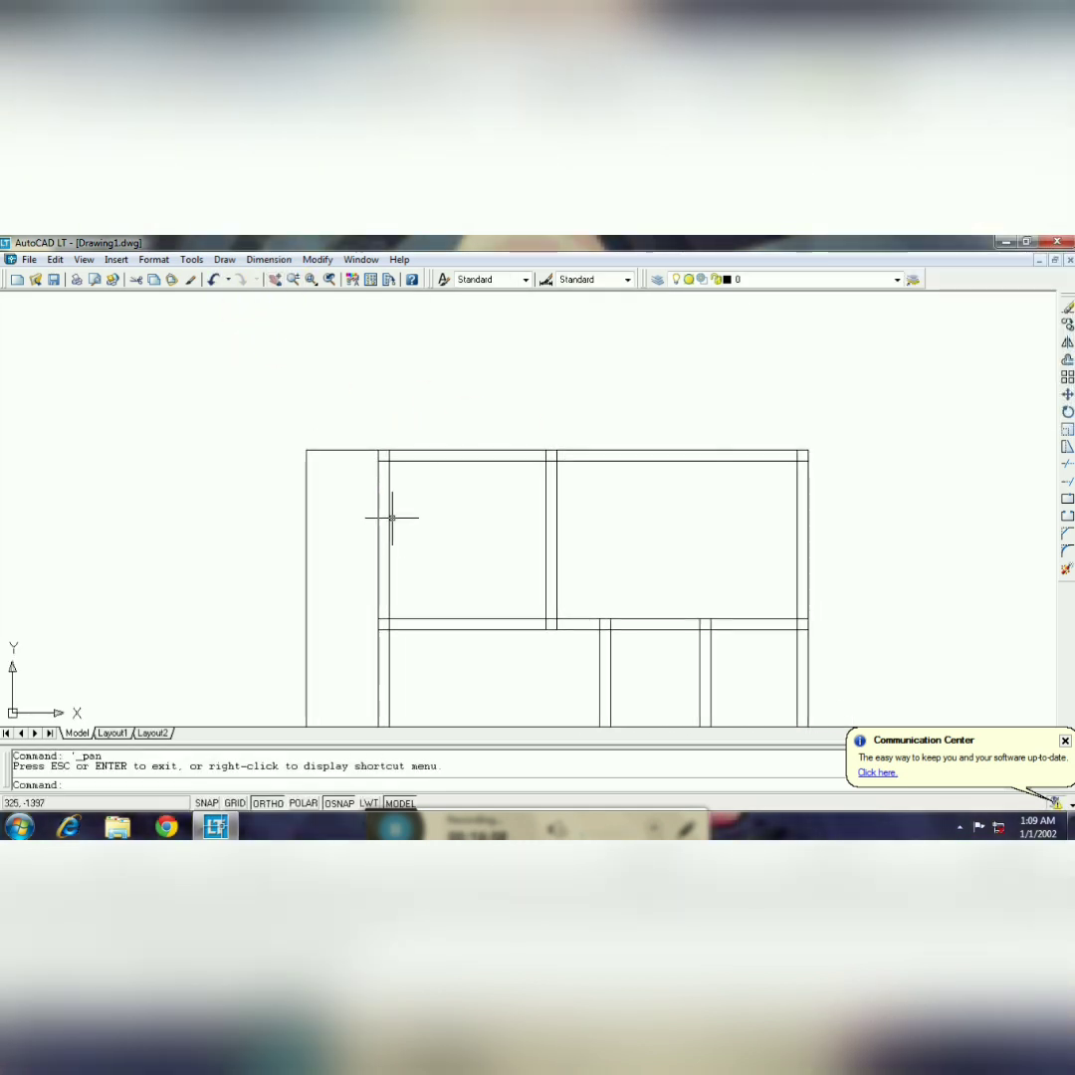
{"action": "type", "text": "f"}
{"action": "key", "text": "Return"}
{"action": "left_click", "coordinate": [389, 474]}
{"action": "left_click", "coordinate": [406, 461]}
{"action": "key", "text": "Return"}
{"action": "left_click", "coordinate": [782, 465]}
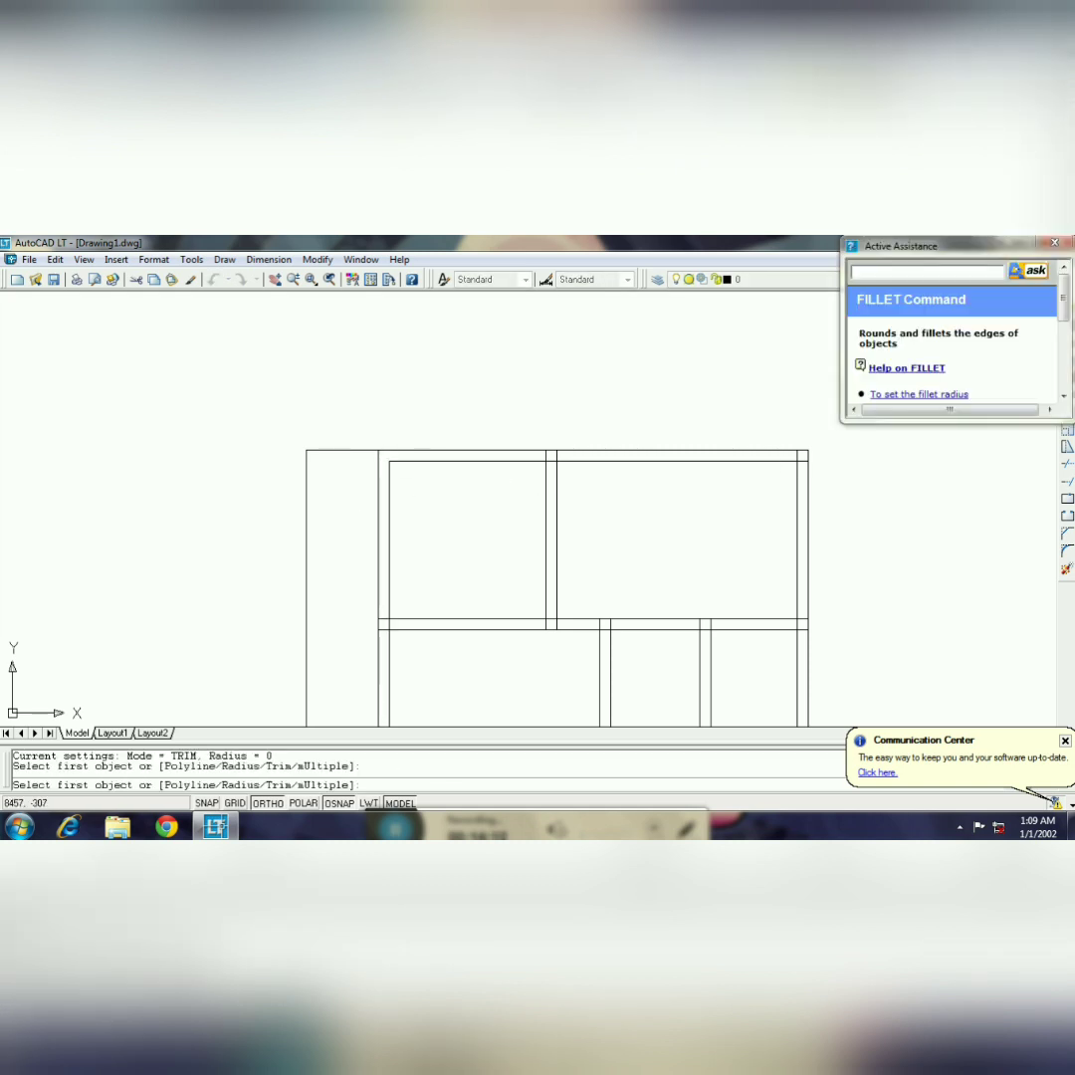
{"action": "left_click", "coordinate": [697, 461]}
{"action": "key", "text": "Escape"}
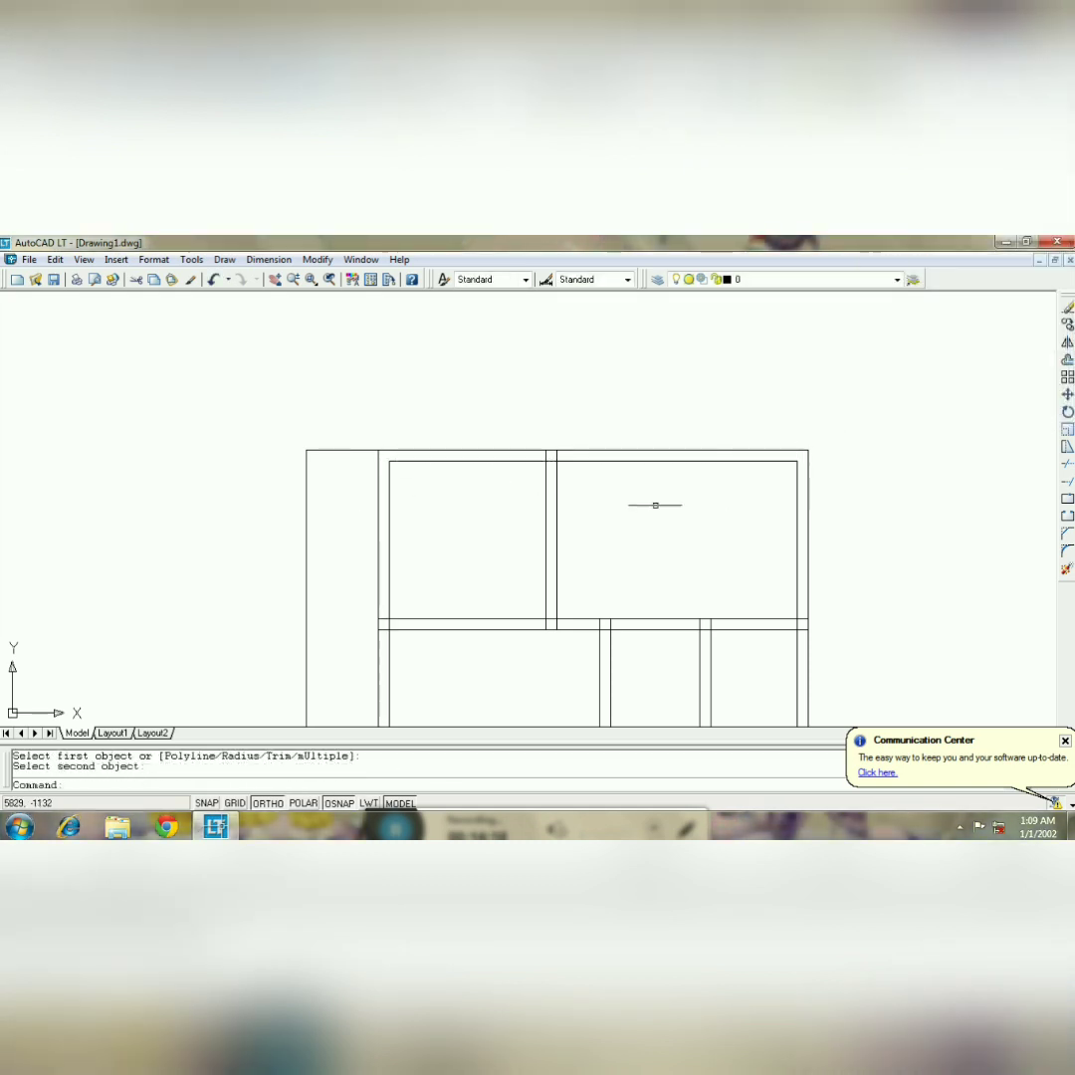
- Trim the top wall's inner line between the two lines of the upper vertical partition
{"action": "type", "text": "TR"}
{"action": "key", "text": "Return"}
{"action": "left_click", "coordinate": [600, 503]}
{"action": "left_click", "coordinate": [534, 441]}
{"action": "key", "text": "Return"}
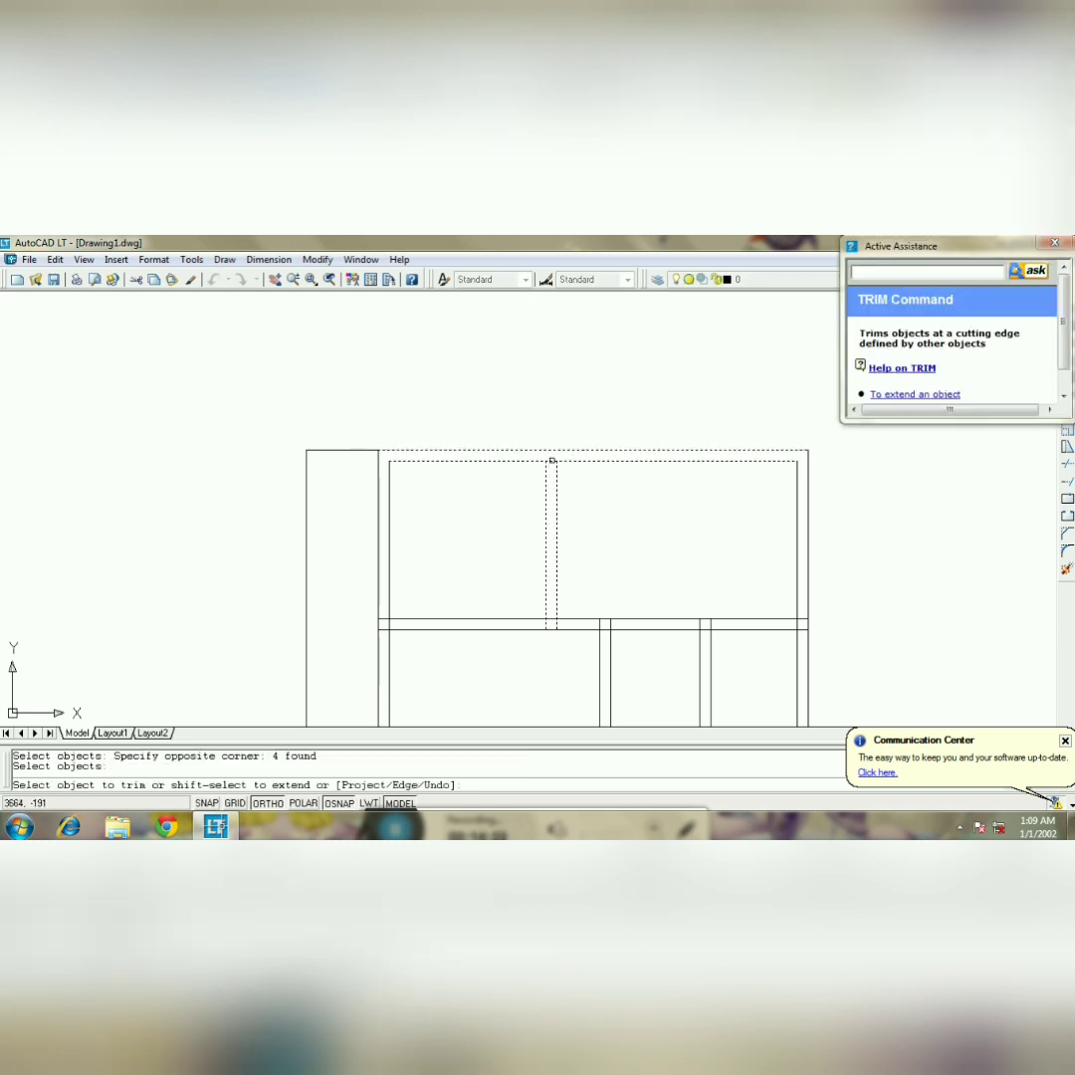
{"action": "left_click", "coordinate": [551, 460]}
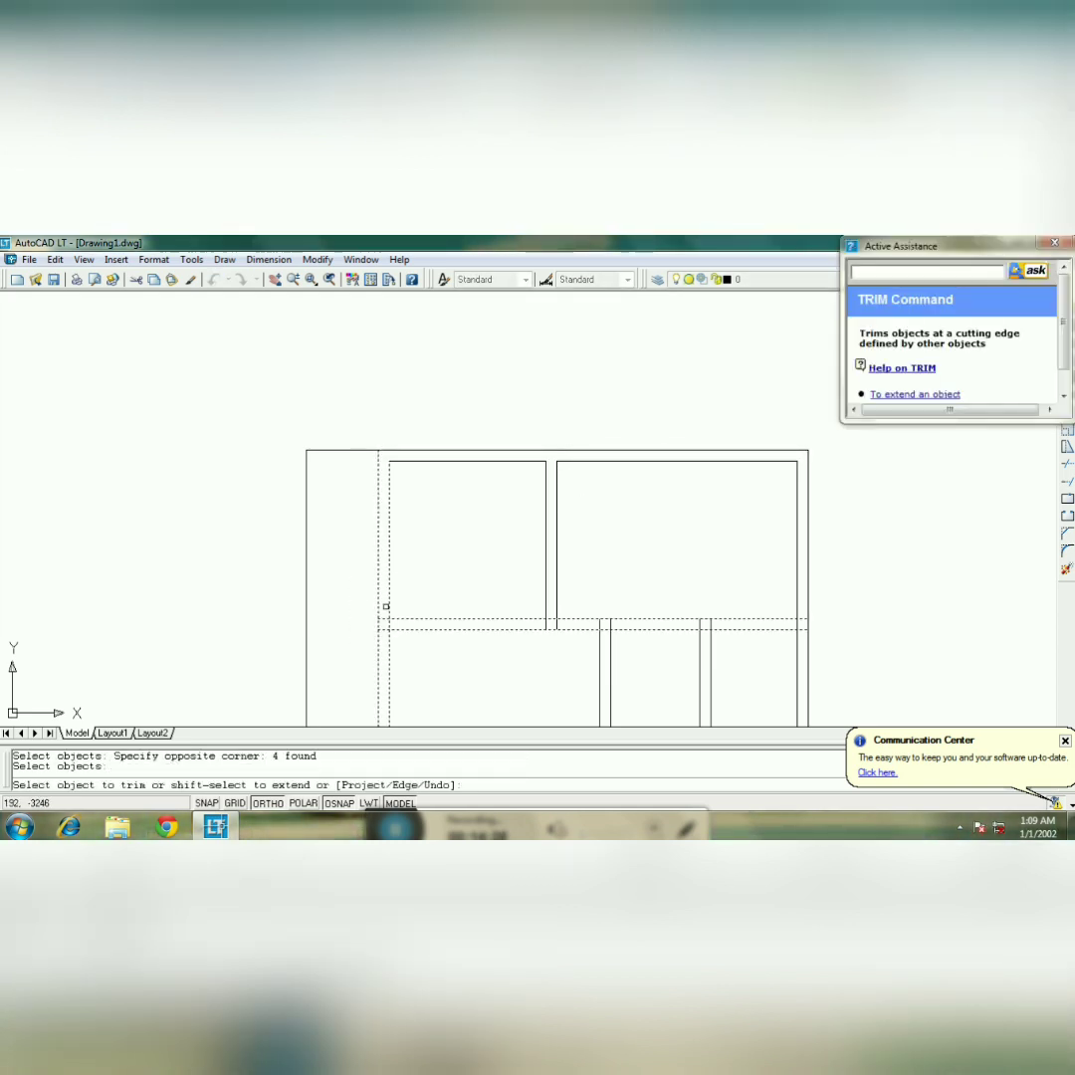
- Trim the crossing lines where the first horizontal inner wall meets the left outer wall
{"action": "left_click", "coordinate": [384, 618]}
{"action": "left_click", "coordinate": [380, 629]}
{"action": "left_click", "coordinate": [390, 625]}
{"action": "key", "text": "Escape"}
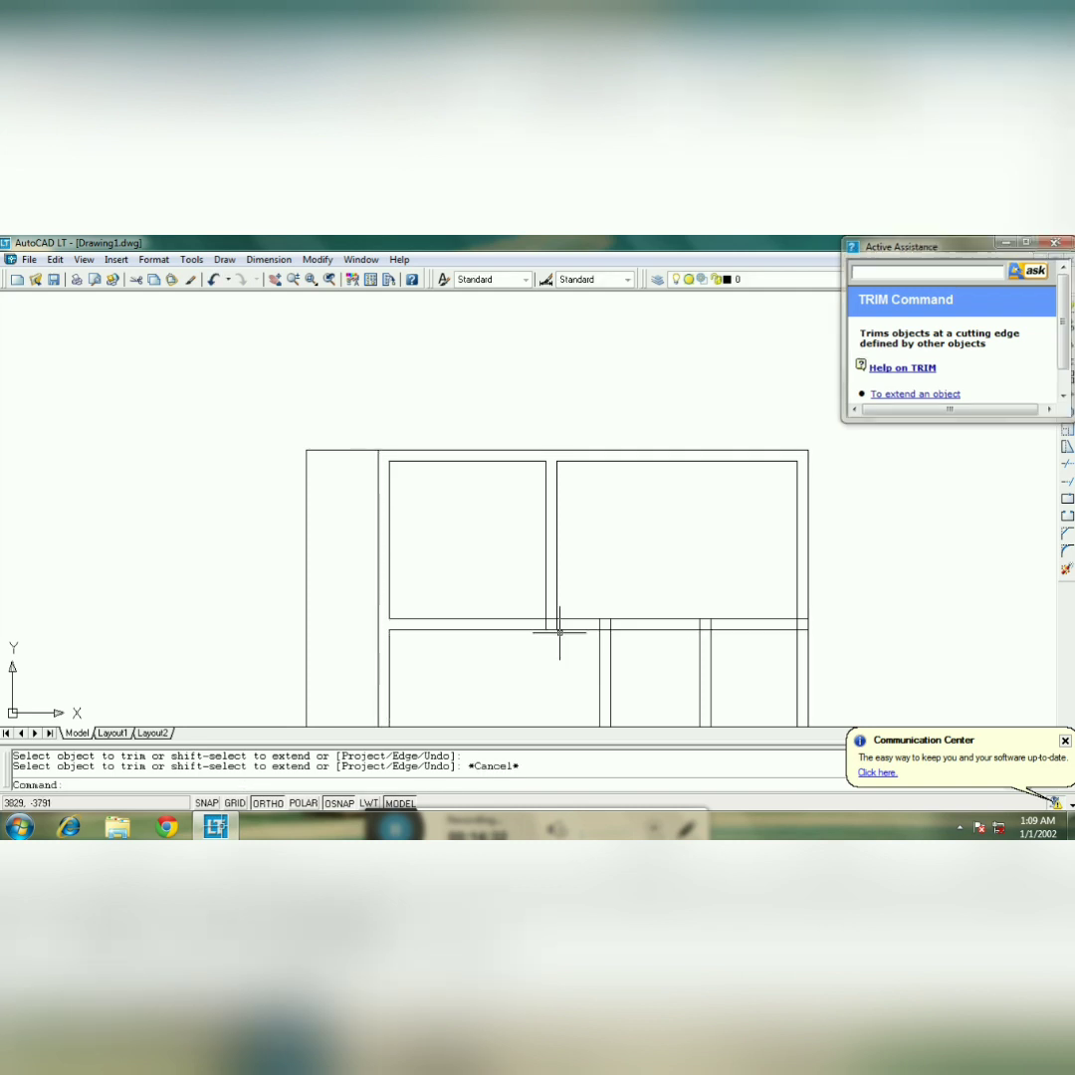
- Trim the overlapping lines where the upper vertical partition meets the first horizontal inner wall
{"action": "key", "text": "Return"}
{"action": "left_click", "coordinate": [622, 655]}
{"action": "left_click", "coordinate": [528, 607]}
{"action": "key", "text": "Return"}
{"action": "left_click", "coordinate": [551, 618]}
{"action": "left_click", "coordinate": [547, 625]}
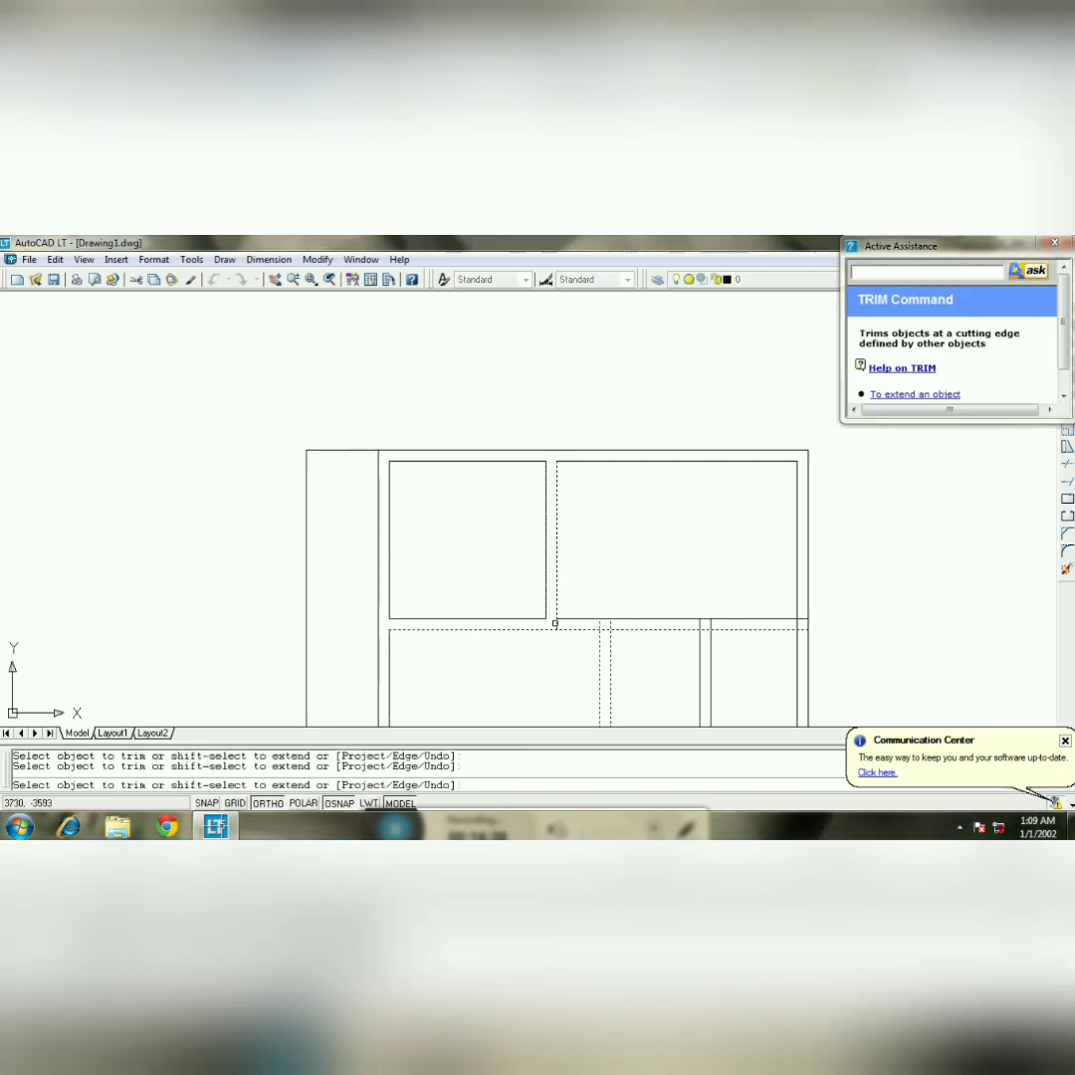
{"action": "left_click", "coordinate": [555, 623]}
{"action": "key", "text": "Escape"}
- Trim the overlapping lines where the second row's left partition meets the first horizontal inner wall
{"action": "key", "text": "Return"}
{"action": "left_click", "coordinate": [665, 656]}
{"action": "left_click", "coordinate": [588, 607]}
{"action": "key", "text": "Return"}
{"action": "left_click", "coordinate": [599, 623]}
{"action": "left_click", "coordinate": [610, 625]}
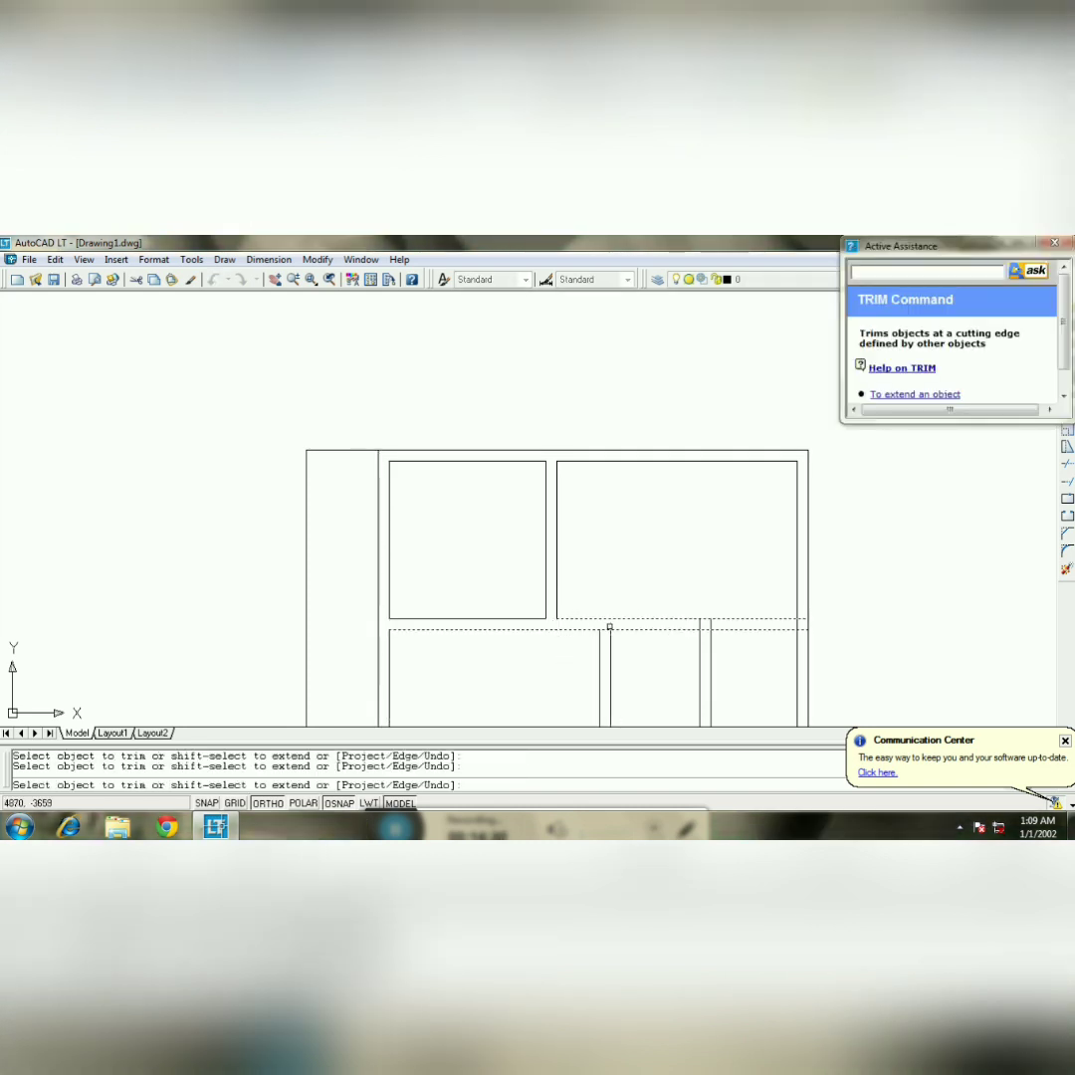
{"action": "key", "text": "Escape"}
- Trim the overlapping lines where the second row's right partition meets the first horizontal inner wall
{"action": "key", "text": "Return"}
{"action": "left_click", "coordinate": [741, 647]}
{"action": "left_click", "coordinate": [685, 607]}
{"action": "key", "text": "Return"}
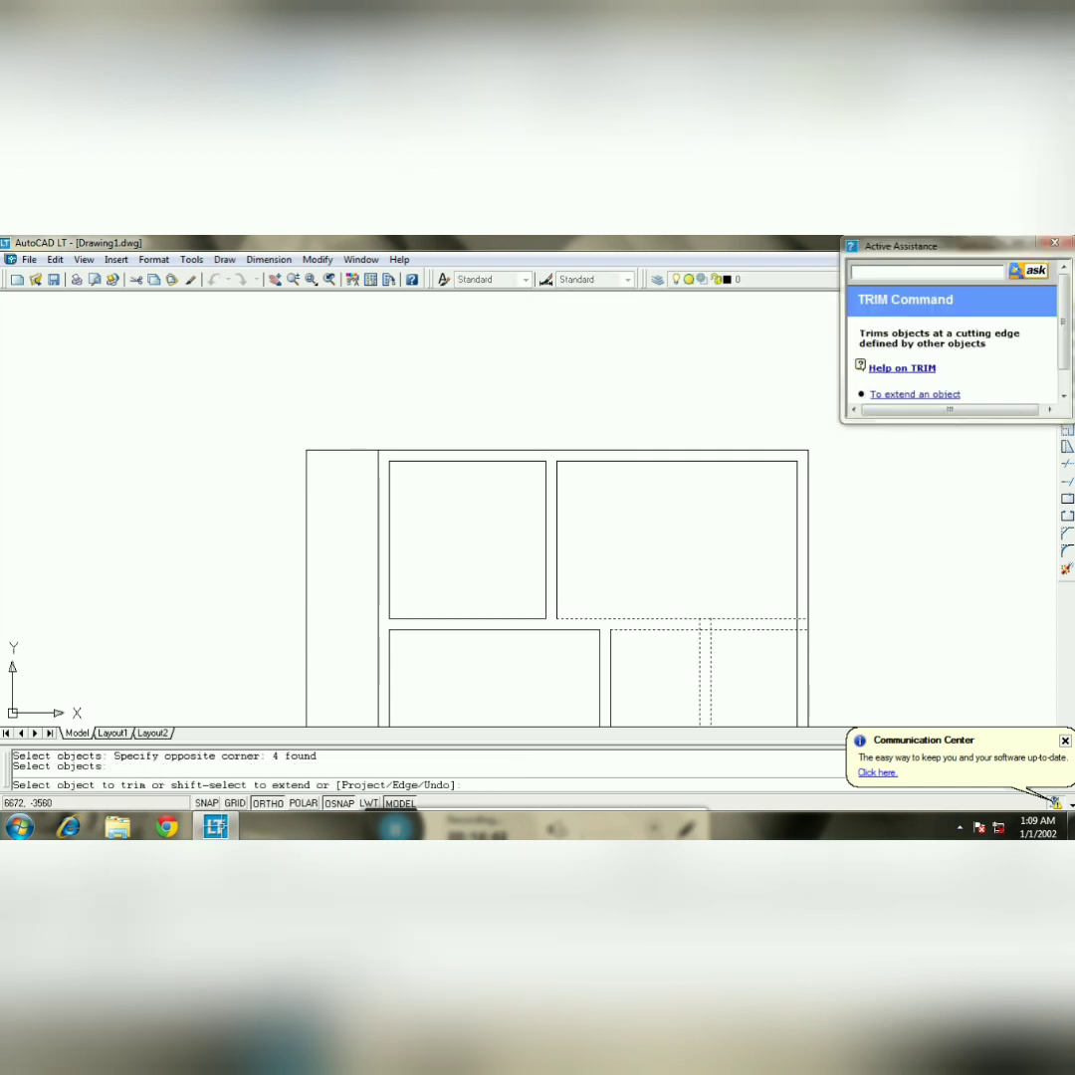
{"action": "left_click", "coordinate": [701, 624]}
{"action": "key", "text": "Escape"}
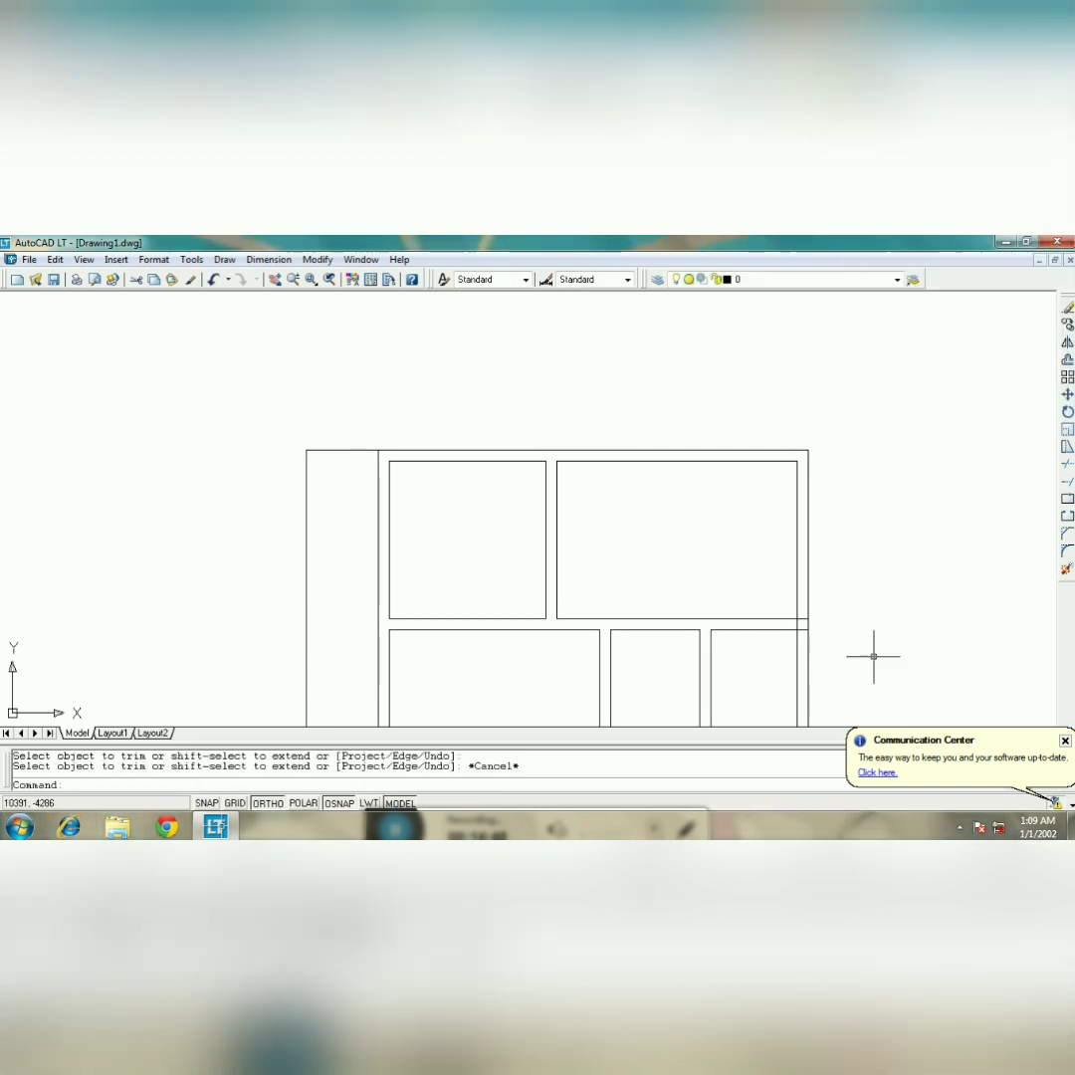
{"action": "key", "text": "Escape"}
- Trim the crossing lines where the first horizontal inner wall meets the right outer wall
{"action": "key", "text": "Return"}
{"action": "left_click", "coordinate": [873, 668]}
{"action": "left_click", "coordinate": [773, 601]}
{"action": "key", "text": "Return"}
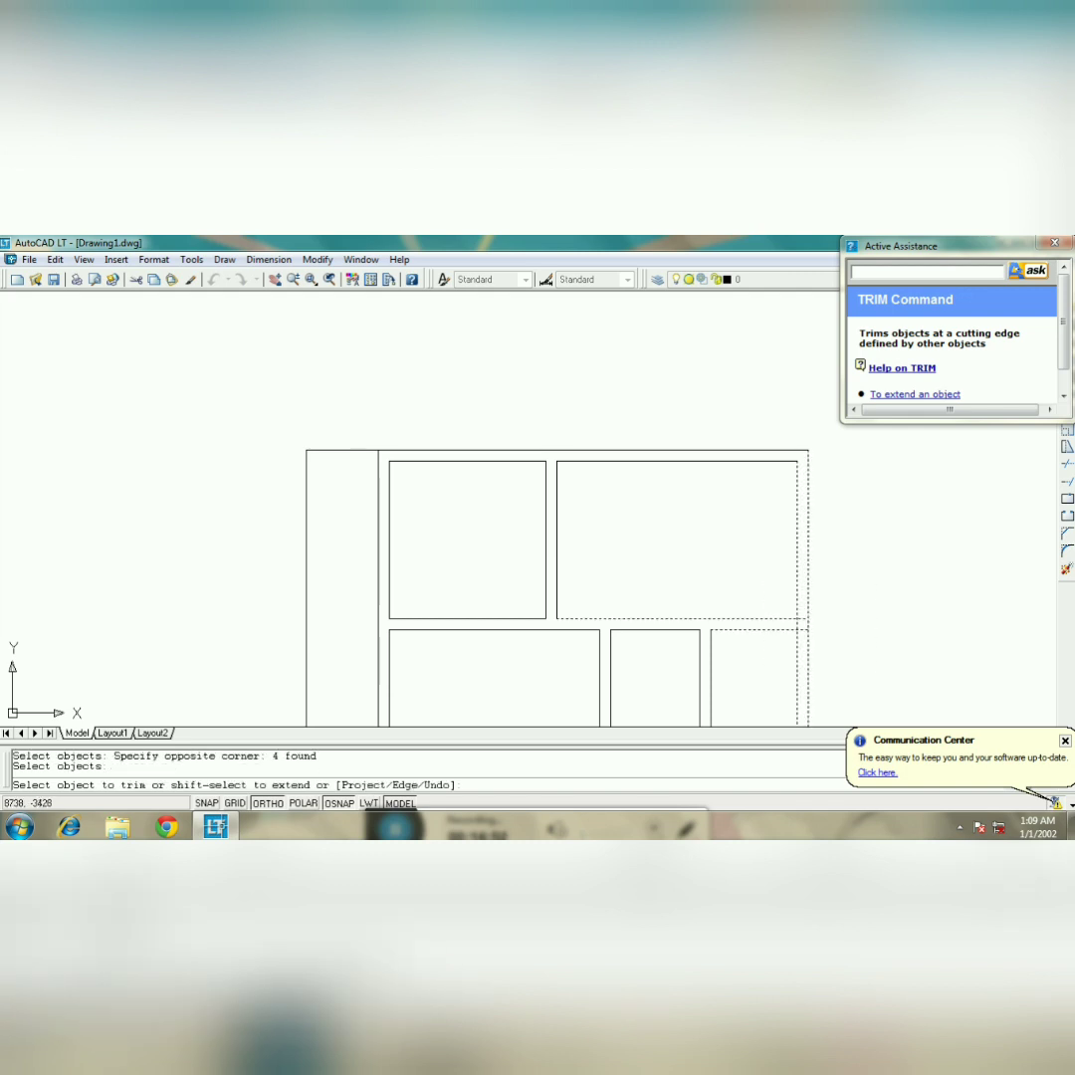
{"action": "left_click", "coordinate": [799, 624]}
{"action": "key", "text": "Escape"}
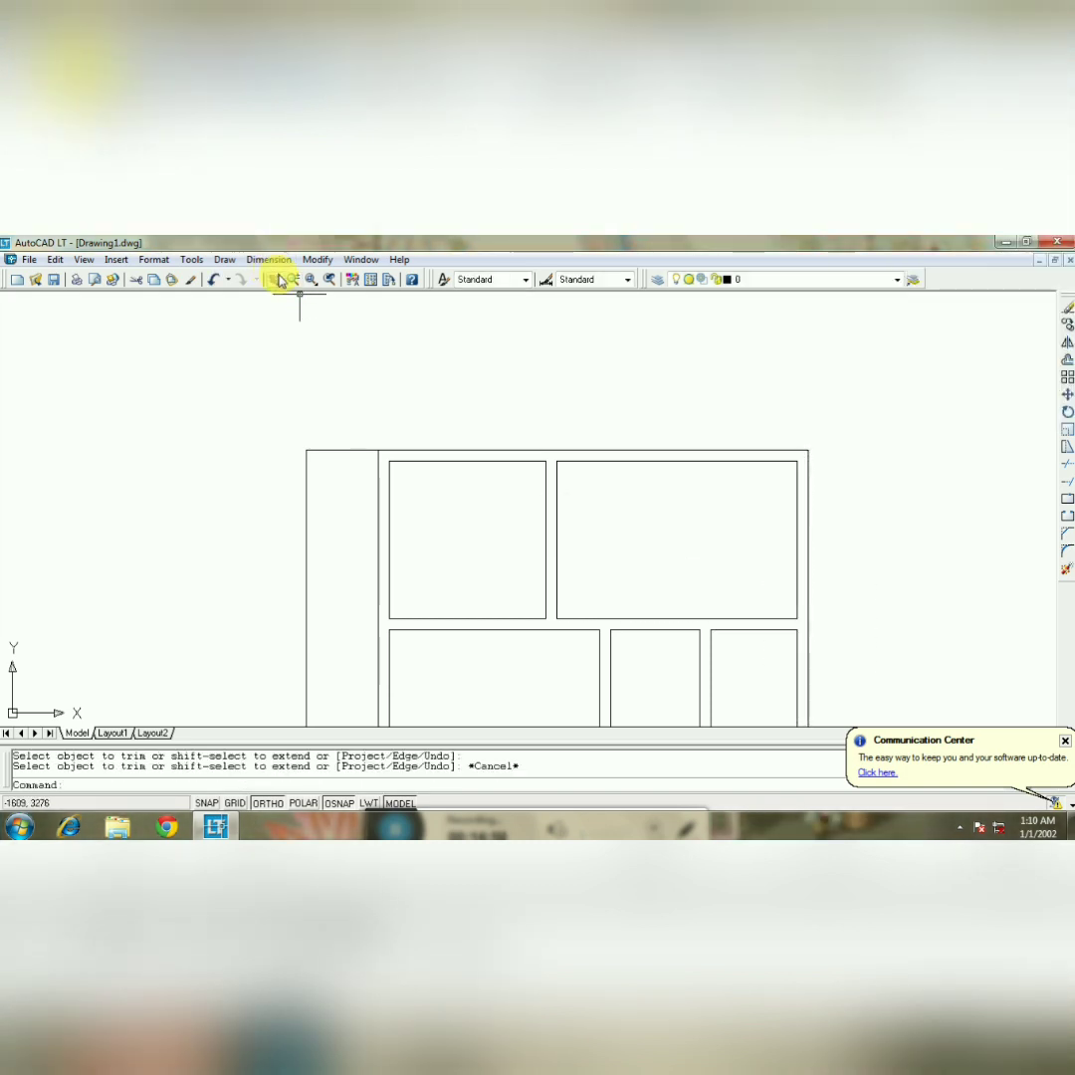
- Trim the crossing lines where the second horizontal inner wall meets the left outer wall
{"action": "left_click", "coordinate": [275, 279]}
{"action": "left_click_drag", "start_coordinate": [657, 658], "coordinate": [688, 451]}
{"action": "key", "text": "Escape"}
{"action": "type", "text": "E"}
{"action": "key", "text": "Escape"}
{"action": "key", "text": "Escape"}
{"action": "type", "text": "TR"}
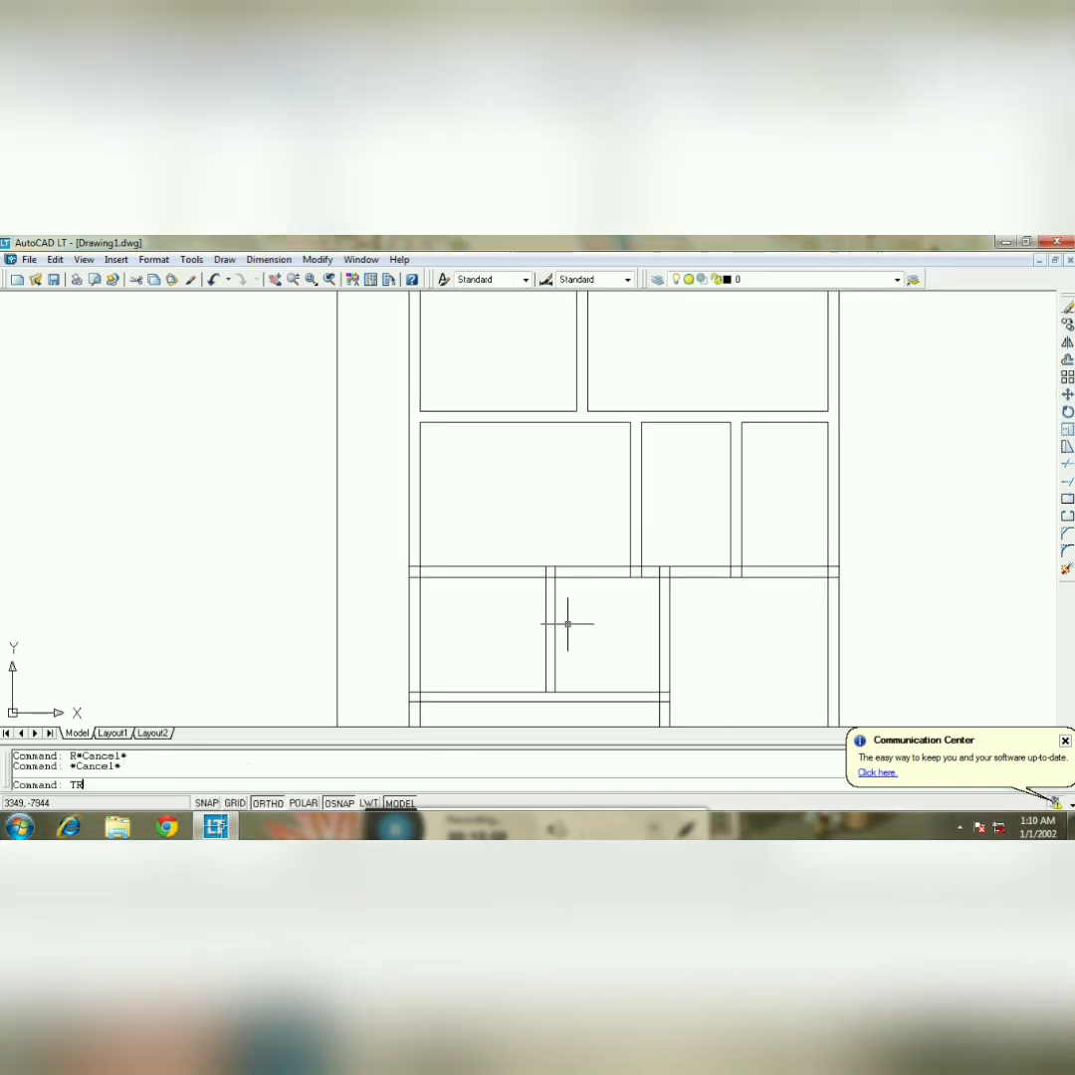
{"action": "key", "text": "Return"}
{"action": "left_click", "coordinate": [478, 624]}
{"action": "left_click", "coordinate": [382, 532]}
{"action": "key", "text": "Return"}
{"action": "left_click", "coordinate": [413, 578]}
{"action": "left_click", "coordinate": [416, 567]}
{"action": "left_click", "coordinate": [419, 573]}
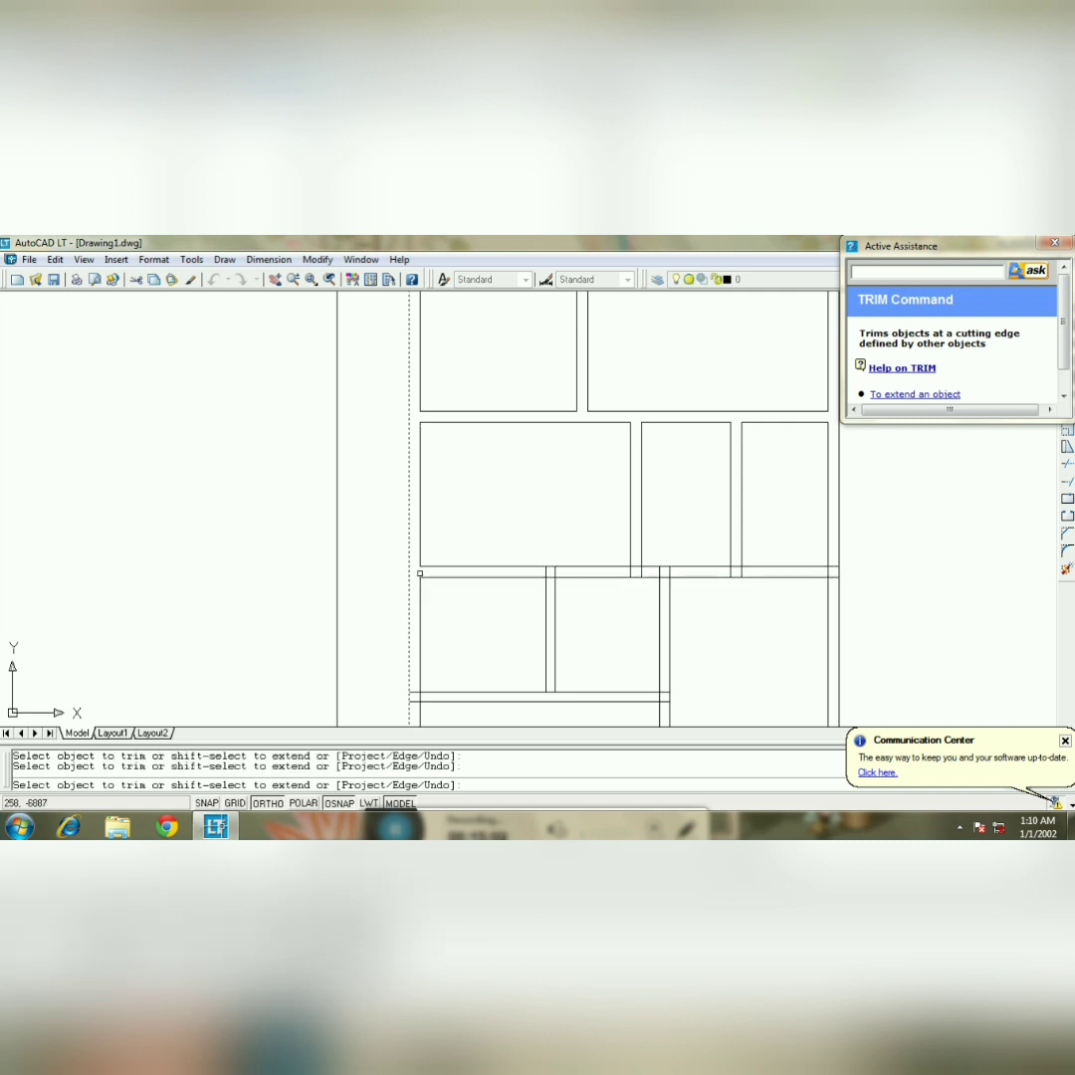
{"action": "key", "text": "Escape"}
- Trim the overlapping lines where the third row's left partition meets the second horizontal inner wall
{"action": "key", "text": "Return"}
{"action": "left_click", "coordinate": [600, 611]}
{"action": "left_click", "coordinate": [537, 560]}
{"action": "key", "text": "Return"}
{"action": "left_click", "coordinate": [543, 572]}
{"action": "left_click", "coordinate": [546, 574]}
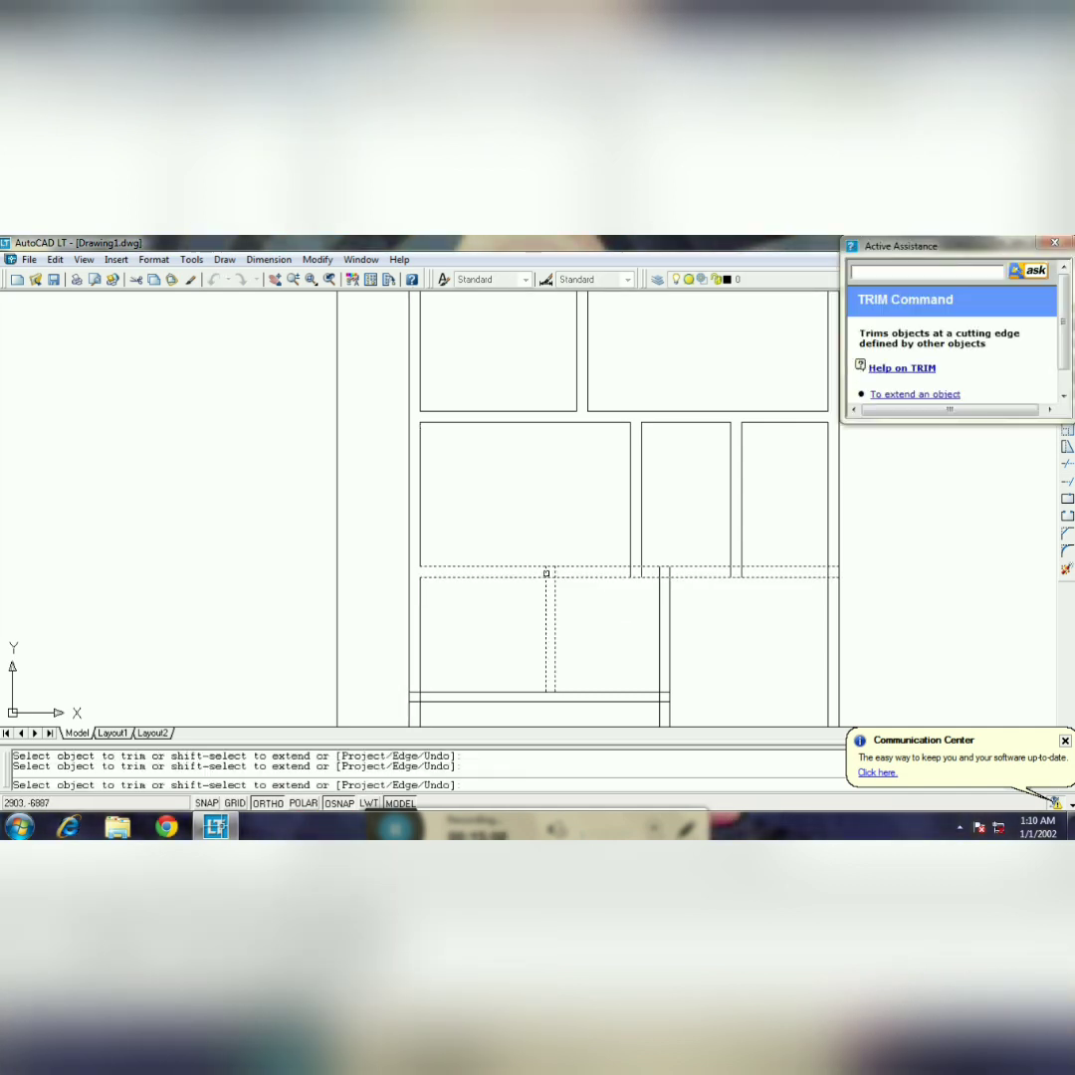
{"action": "left_click", "coordinate": [551, 578]}
{"action": "key", "text": "Escape"}
- Trim the second horizontal inner wall's junctions with the second row's left partition and the third row's right partition
{"action": "key", "text": "Return"}
{"action": "left_click", "coordinate": [741, 625]}
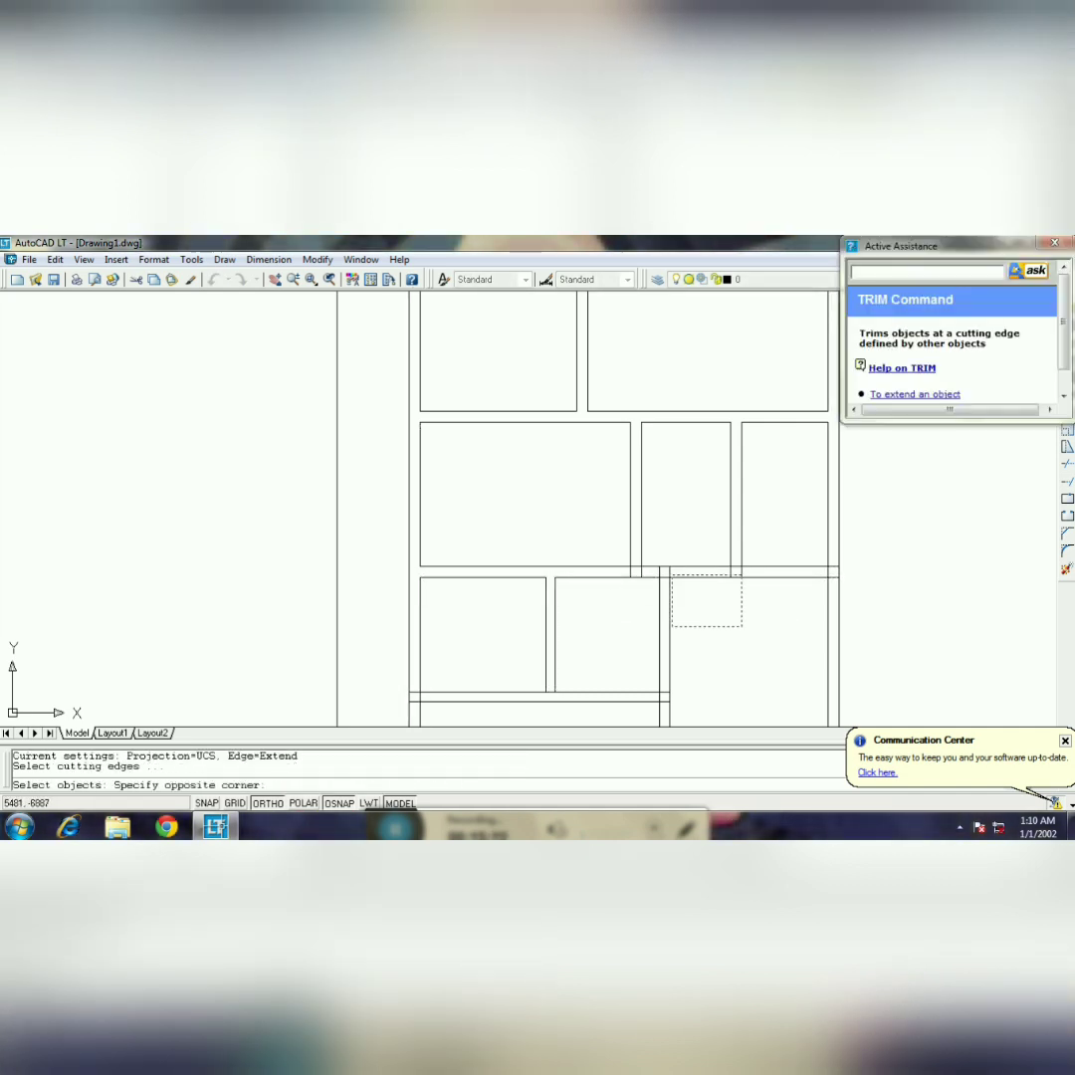
{"action": "left_click", "coordinate": [614, 545]}
{"action": "key", "text": "Return"}
{"action": "left_click", "coordinate": [630, 573]}
{"action": "left_click", "coordinate": [637, 572]}
{"action": "left_click", "coordinate": [641, 571]}
{"action": "left_click", "coordinate": [636, 567]}
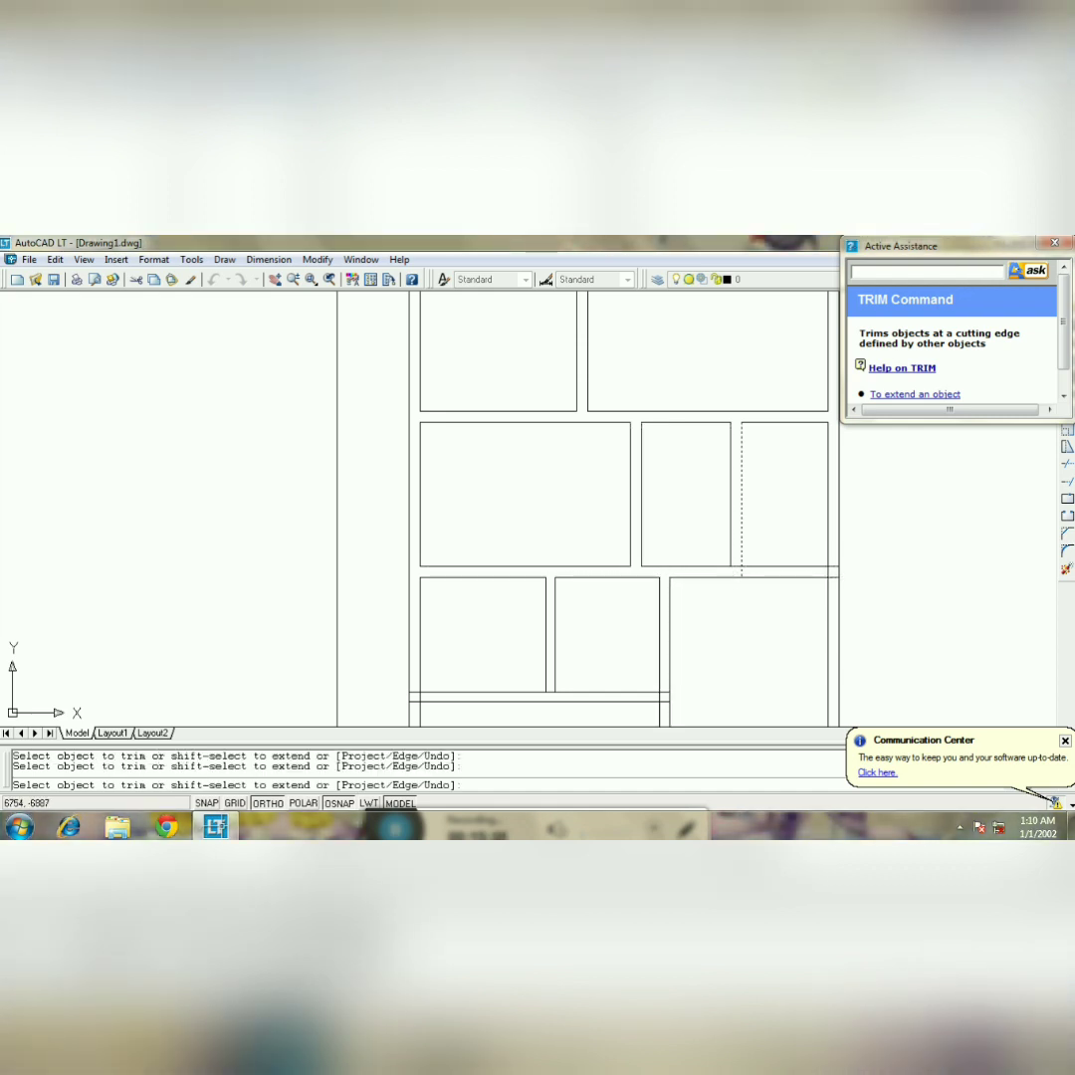
{"action": "key", "text": "Escape"}
- Trim the overlapping lines where the second row's right partition meets the second horizontal inner wall
{"action": "key", "text": "Return"}
{"action": "left_click", "coordinate": [754, 585]}
{"action": "left_click", "coordinate": [724, 557]}
{"action": "key", "text": "Return"}
{"action": "left_click", "coordinate": [737, 567]}
{"action": "left_click", "coordinate": [741, 572]}
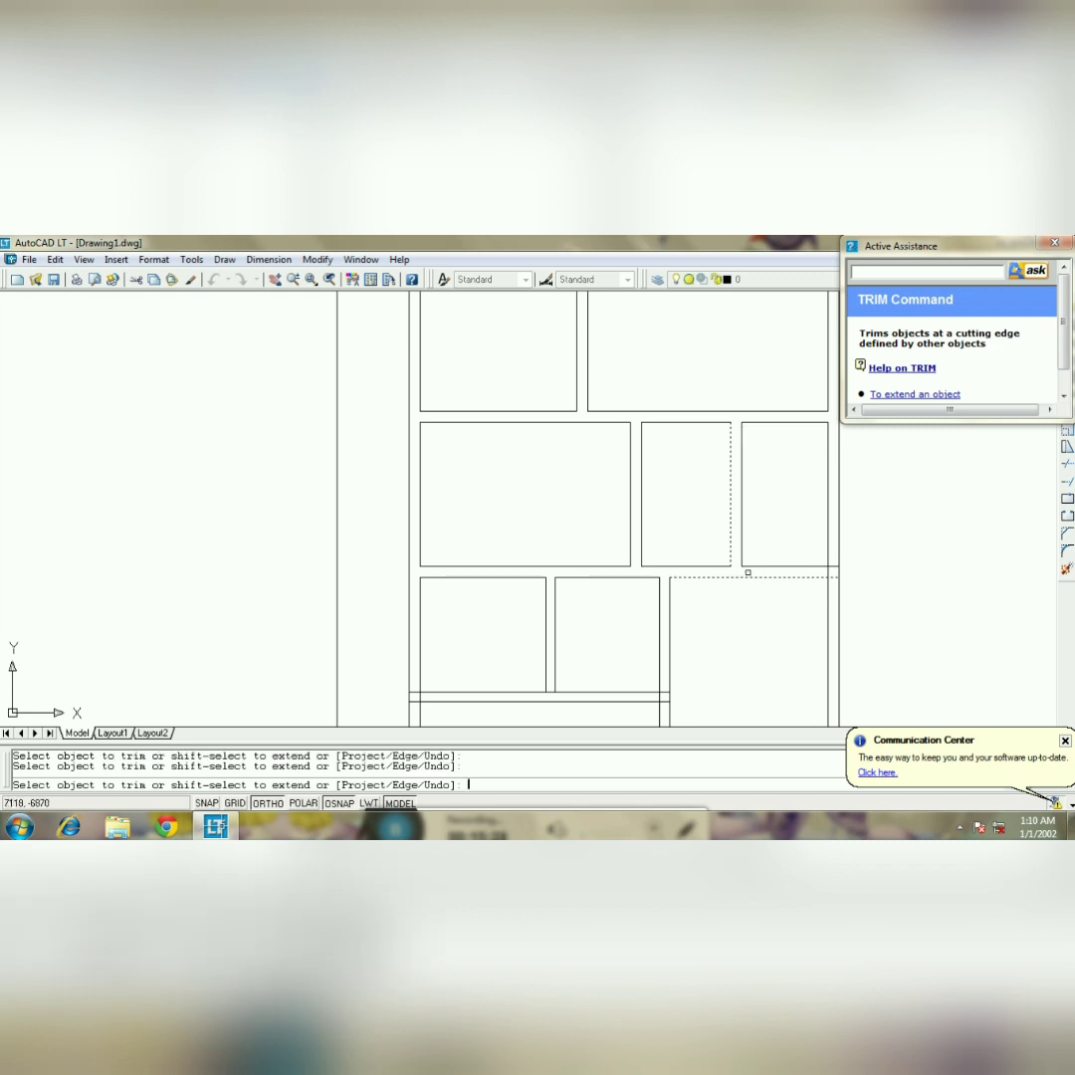
{"action": "key", "text": "Escape"}
- Trim the crossing lines where the second horizontal inner wall meets the right outer wall
{"action": "key", "text": "Return"}
{"action": "left_click", "coordinate": [854, 612]}
{"action": "left_click", "coordinate": [804, 553]}
{"action": "key", "text": "Return"}
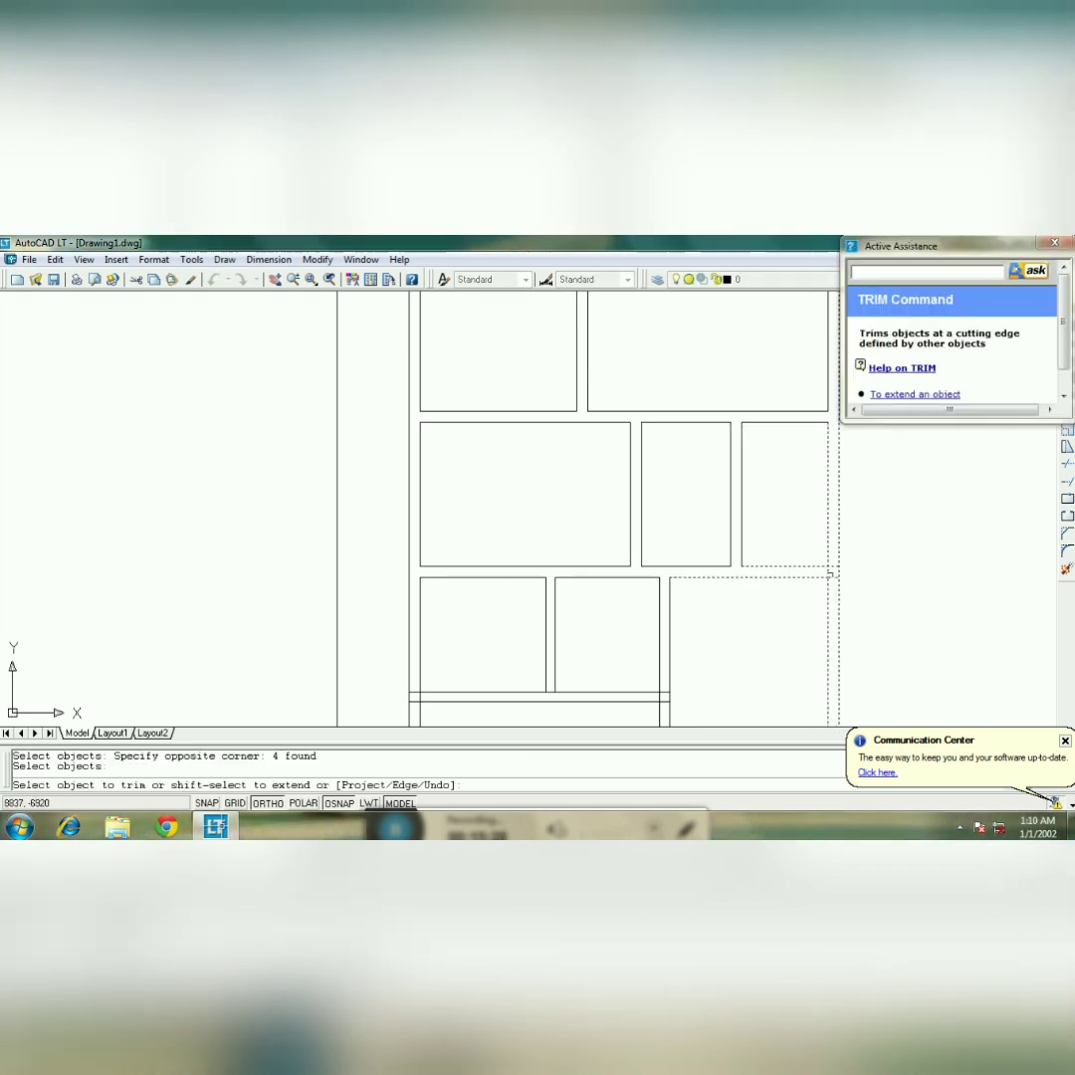
{"action": "left_click", "coordinate": [833, 566]}
{"action": "left_click", "coordinate": [835, 578]}
{"action": "key", "text": "Escape"}
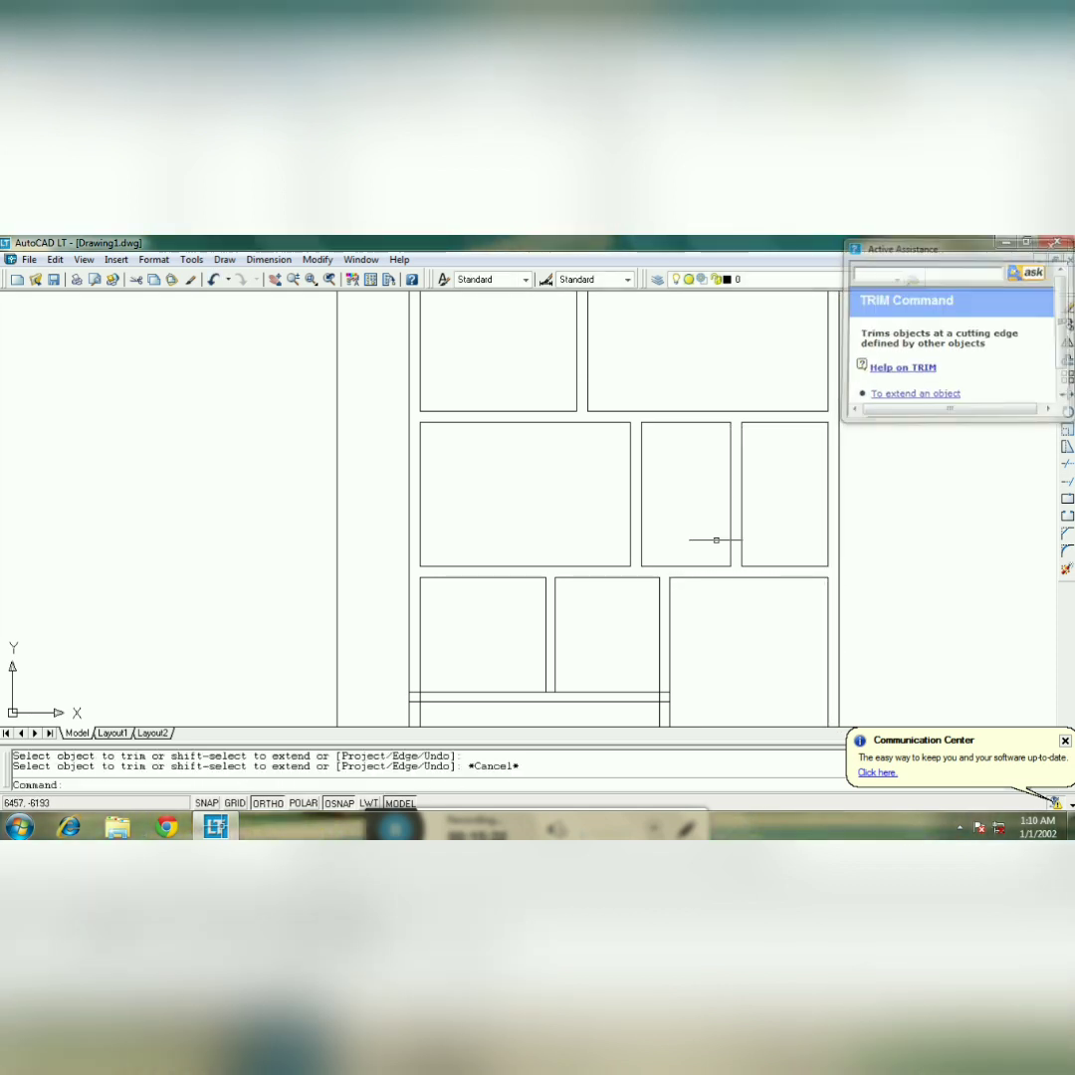
- Trim the third horizontal inner wall's junctions with the left outer wall, the short partition and the long vertical partition
{"action": "left_click", "coordinate": [275, 280]}
{"action": "mouse_move", "coordinate": [648, 643]}
{"action": "left_mouse_down"}
{"action": "mouse_move", "coordinate": [667, 539]}
{"action": "mouse_move", "coordinate": [712, 520]}
{"action": "left_mouse_up"}
{"action": "key", "text": "Escape"}
{"action": "type", "text": "TR"}
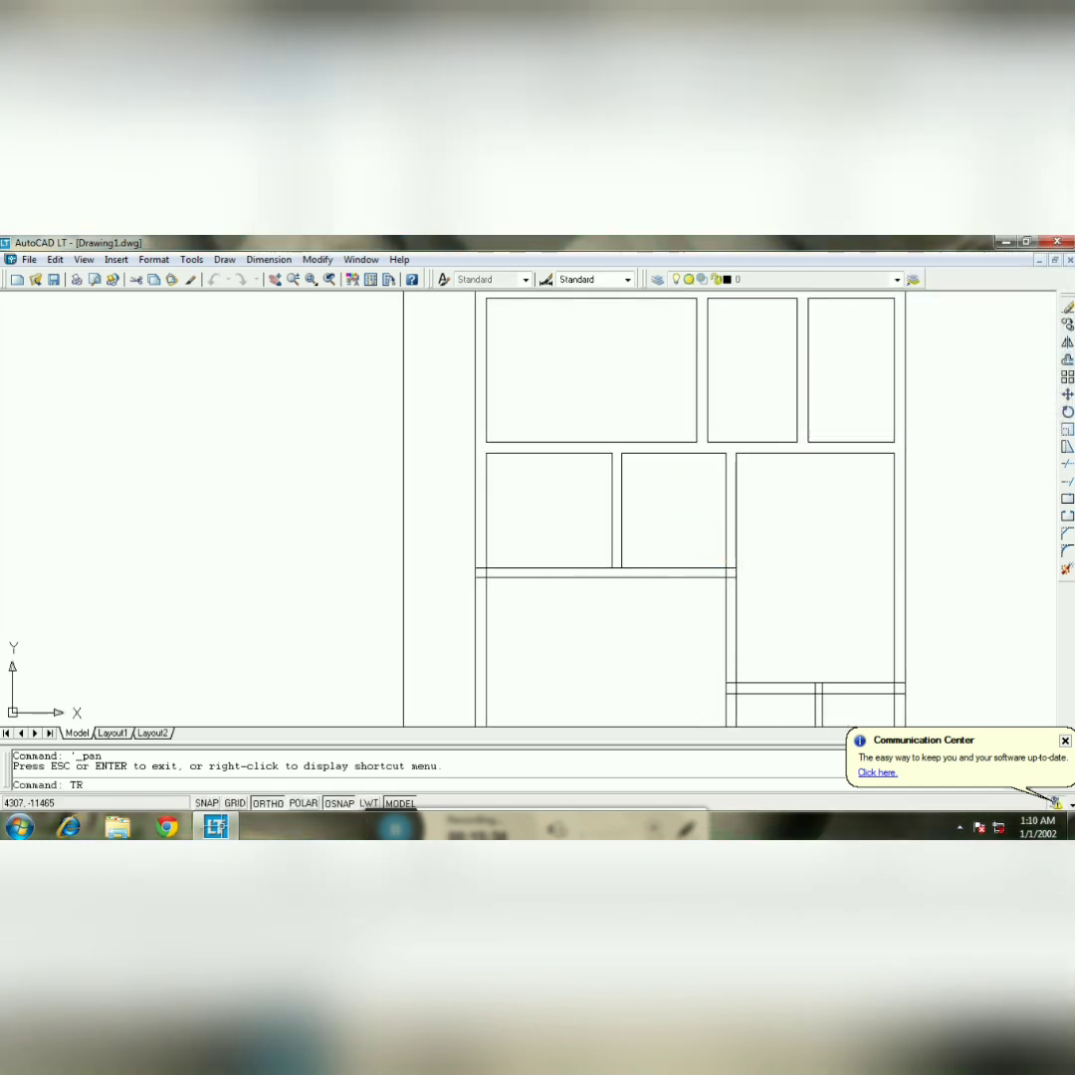
{"action": "key", "text": "Return"}
{"action": "left_click", "coordinate": [762, 668]}
{"action": "left_click", "coordinate": [385, 496]}
{"action": "key", "text": "Return"}
{"action": "left_click", "coordinate": [481, 567]}
{"action": "left_click", "coordinate": [481, 577]}
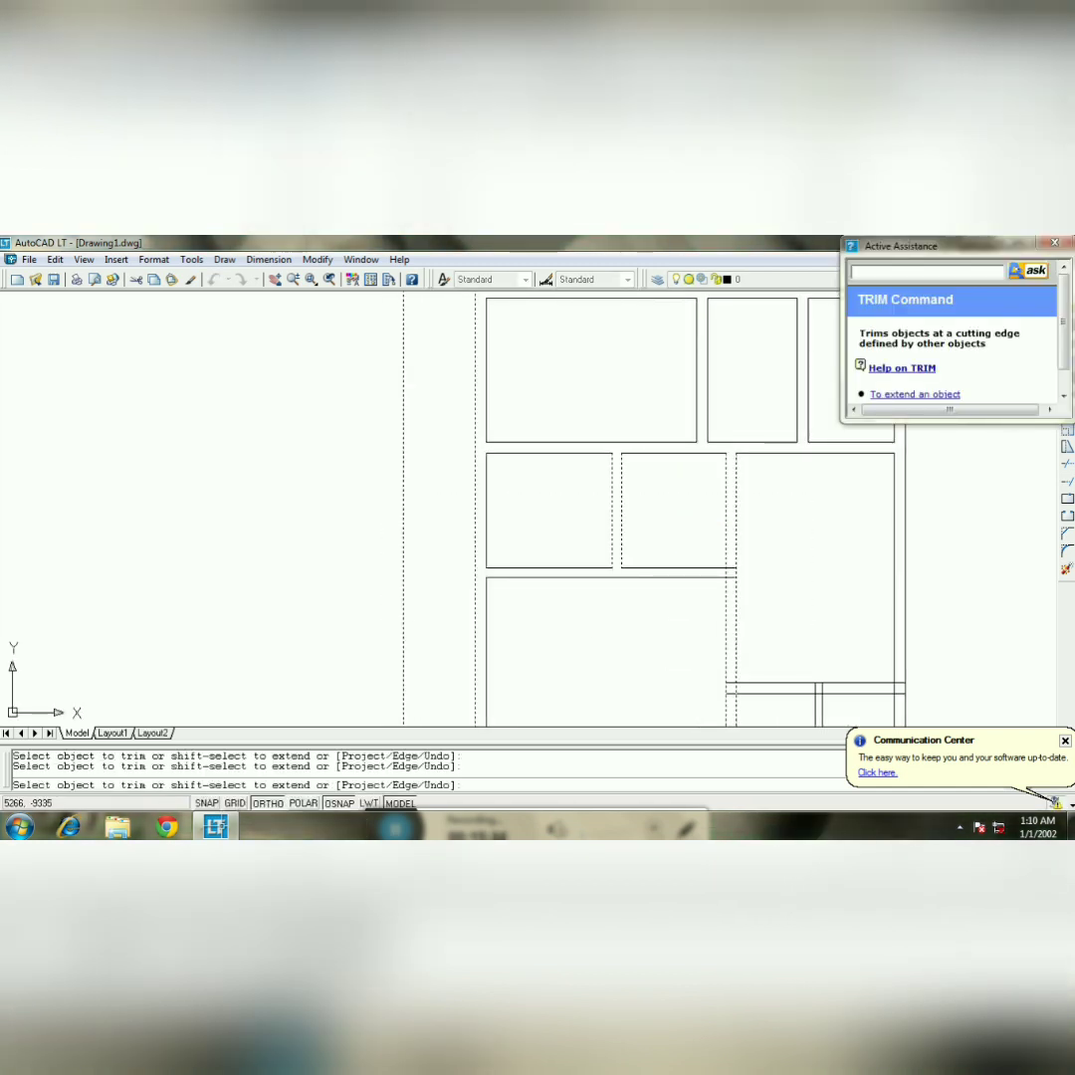
{"action": "left_click", "coordinate": [727, 573]}
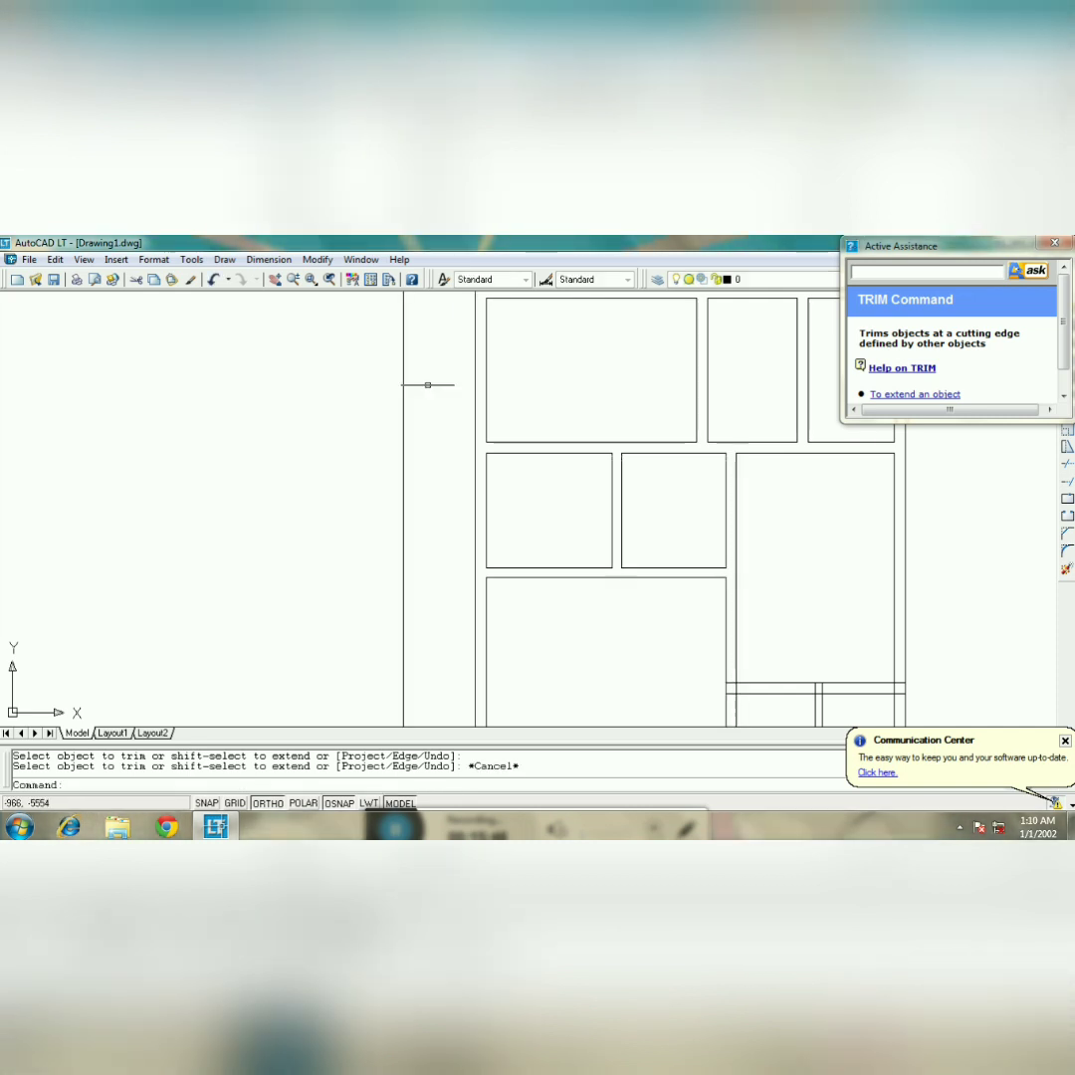
- Trim the lower-right horizontal wall's junctions with the long vertical partition, the small partition below it and the right outer wall
{"action": "left_click", "coordinate": [275, 279]}
{"action": "mouse_move", "coordinate": [581, 613]}
{"action": "left_mouse_down"}
{"action": "mouse_move", "coordinate": [567, 538]}
{"action": "mouse_move", "coordinate": [522, 503]}
{"action": "left_mouse_up"}
{"action": "key", "text": "Escape"}
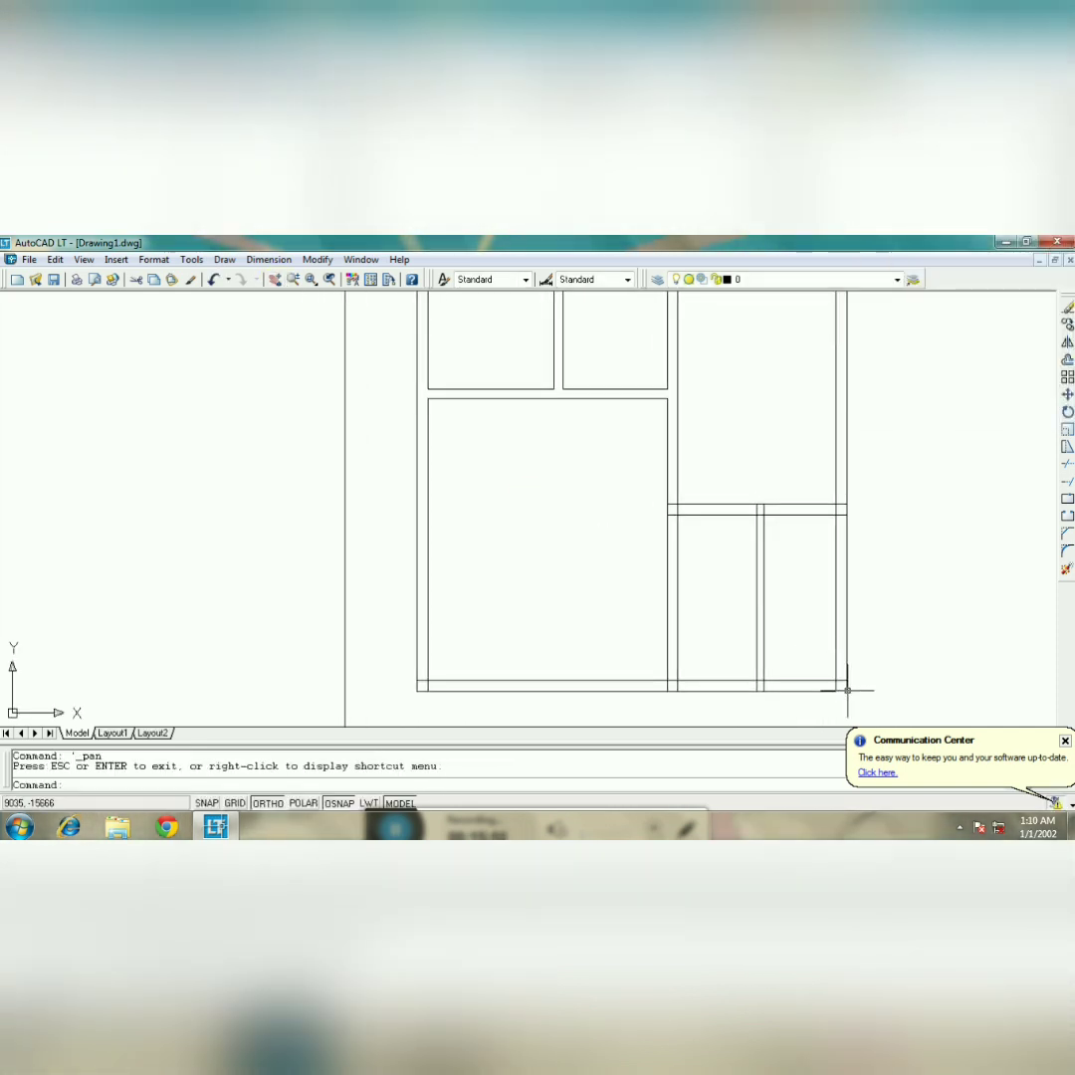
{"action": "left_click", "coordinate": [825, 692]}
{"action": "left_click", "coordinate": [835, 691]}
{"action": "left_click", "coordinate": [848, 691]}
{"action": "key", "text": "Escape"}
{"action": "type", "text": "TR"}
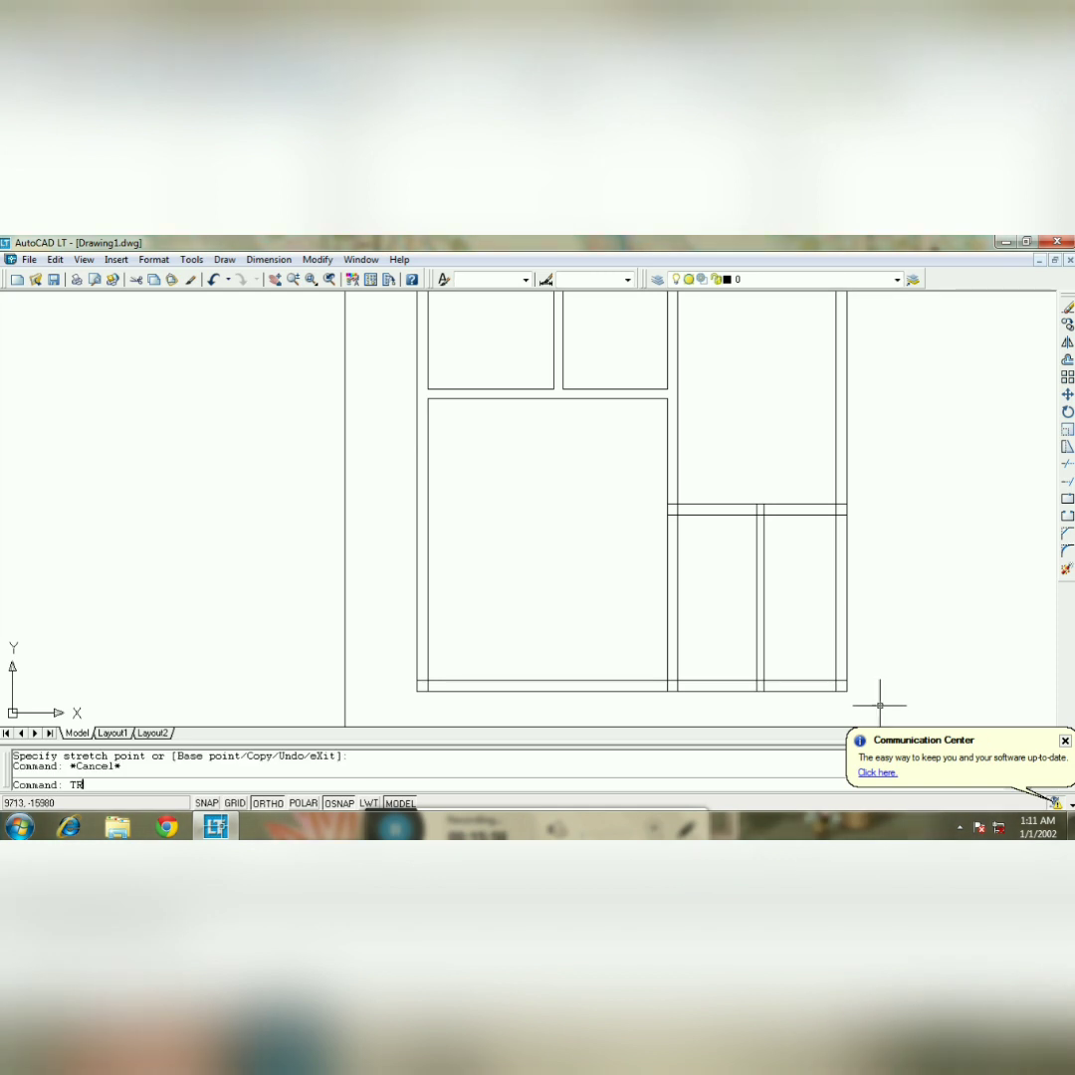
{"action": "key", "text": "Return"}
{"action": "left_click", "coordinate": [878, 706]}
{"action": "left_click", "coordinate": [399, 468]}
{"action": "key", "text": "Return"}
{"action": "left_click", "coordinate": [670, 515]}
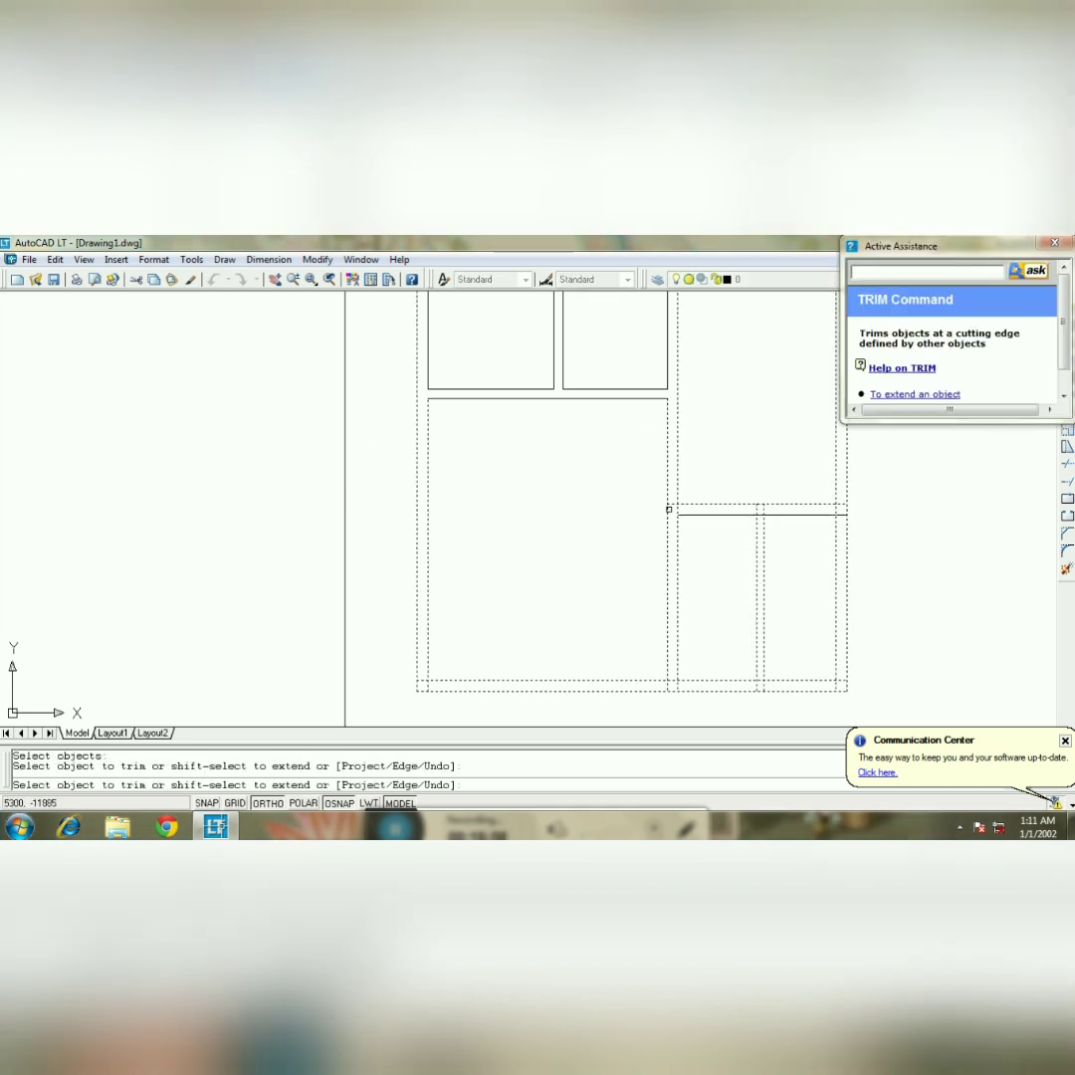
{"action": "left_click", "coordinate": [670, 506]}
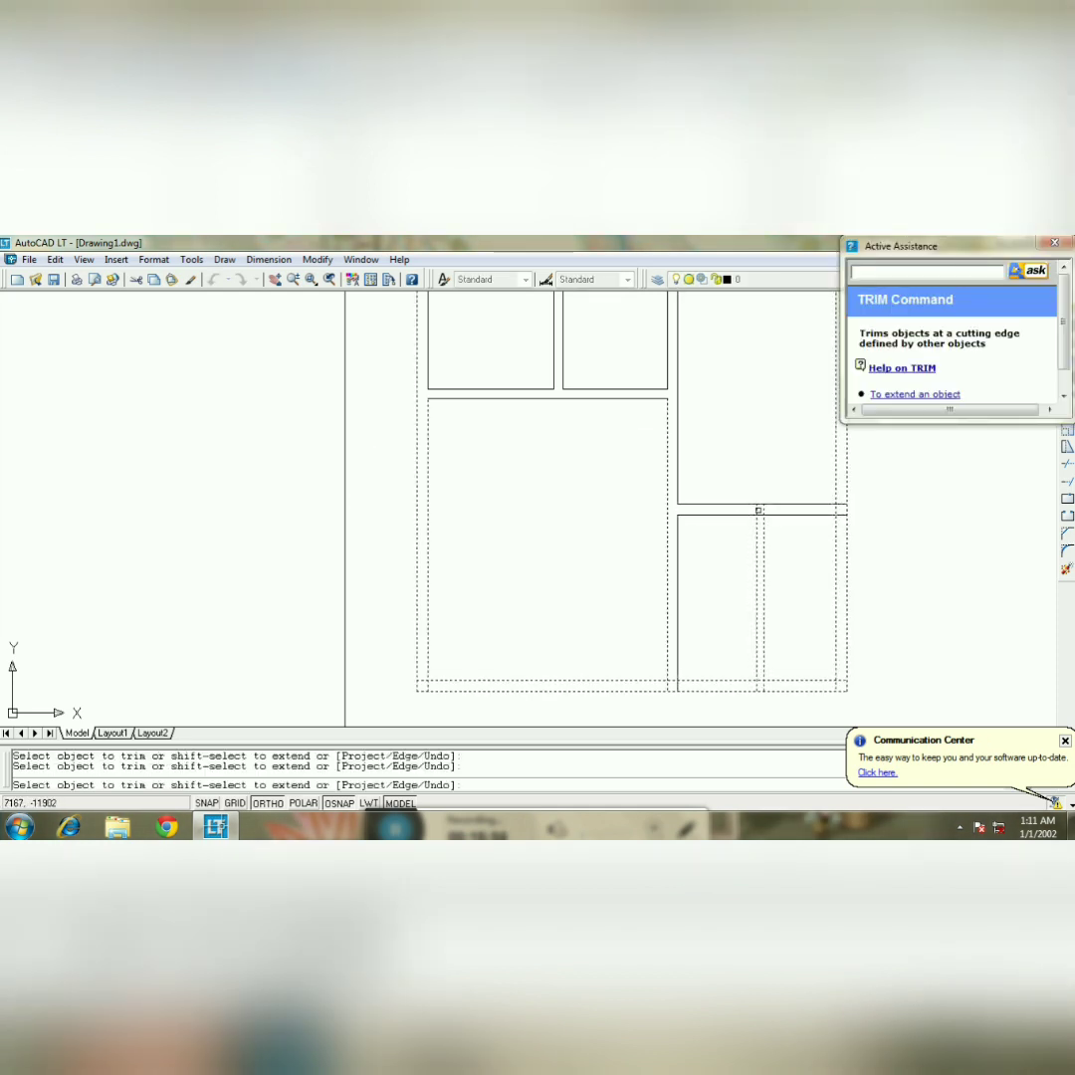
{"action": "left_click", "coordinate": [759, 510]}
{"action": "left_click", "coordinate": [763, 509]}
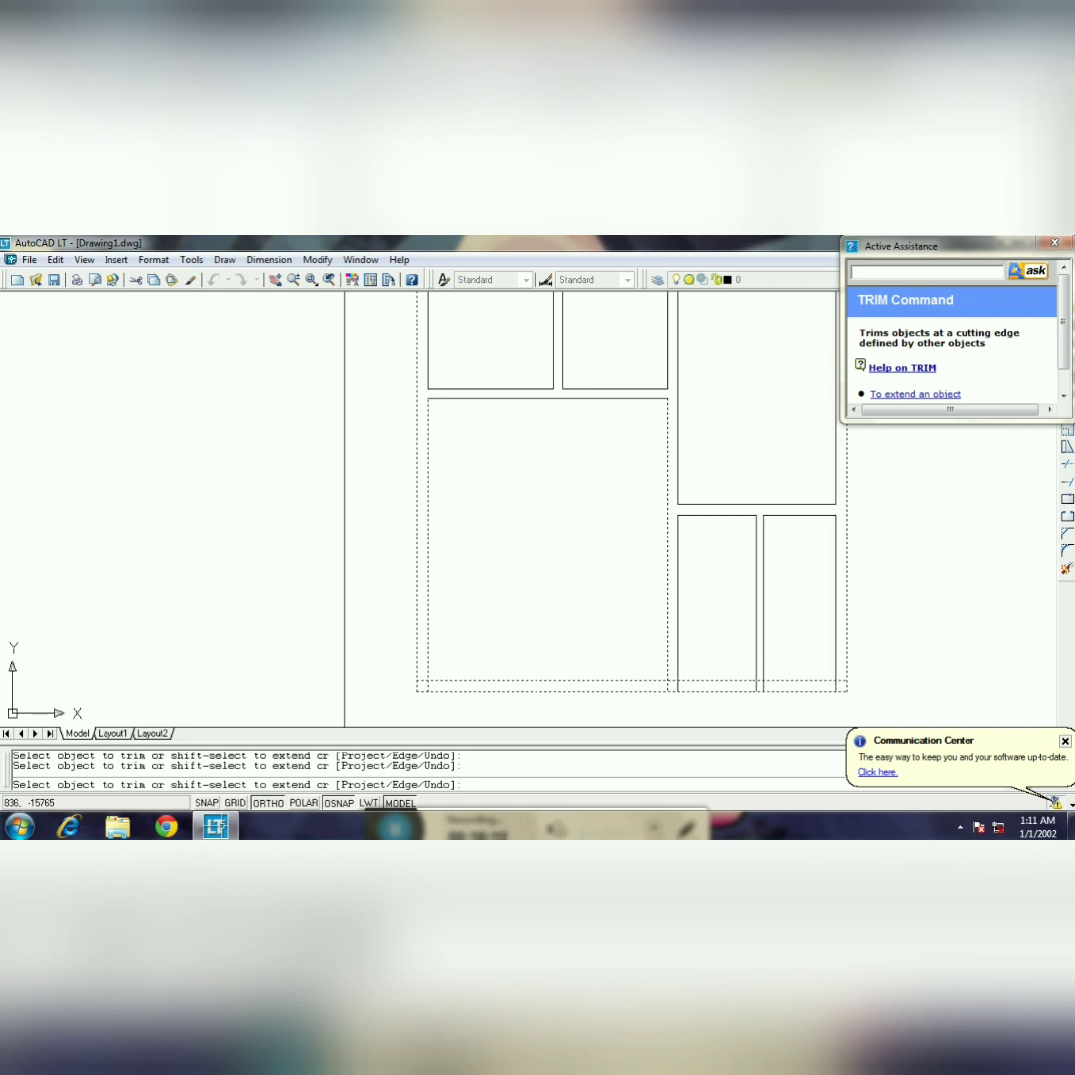
- Trim the overlapping lines along the bottom outer wall at its corners and partition junctions
{"action": "left_click", "coordinate": [428, 685]}
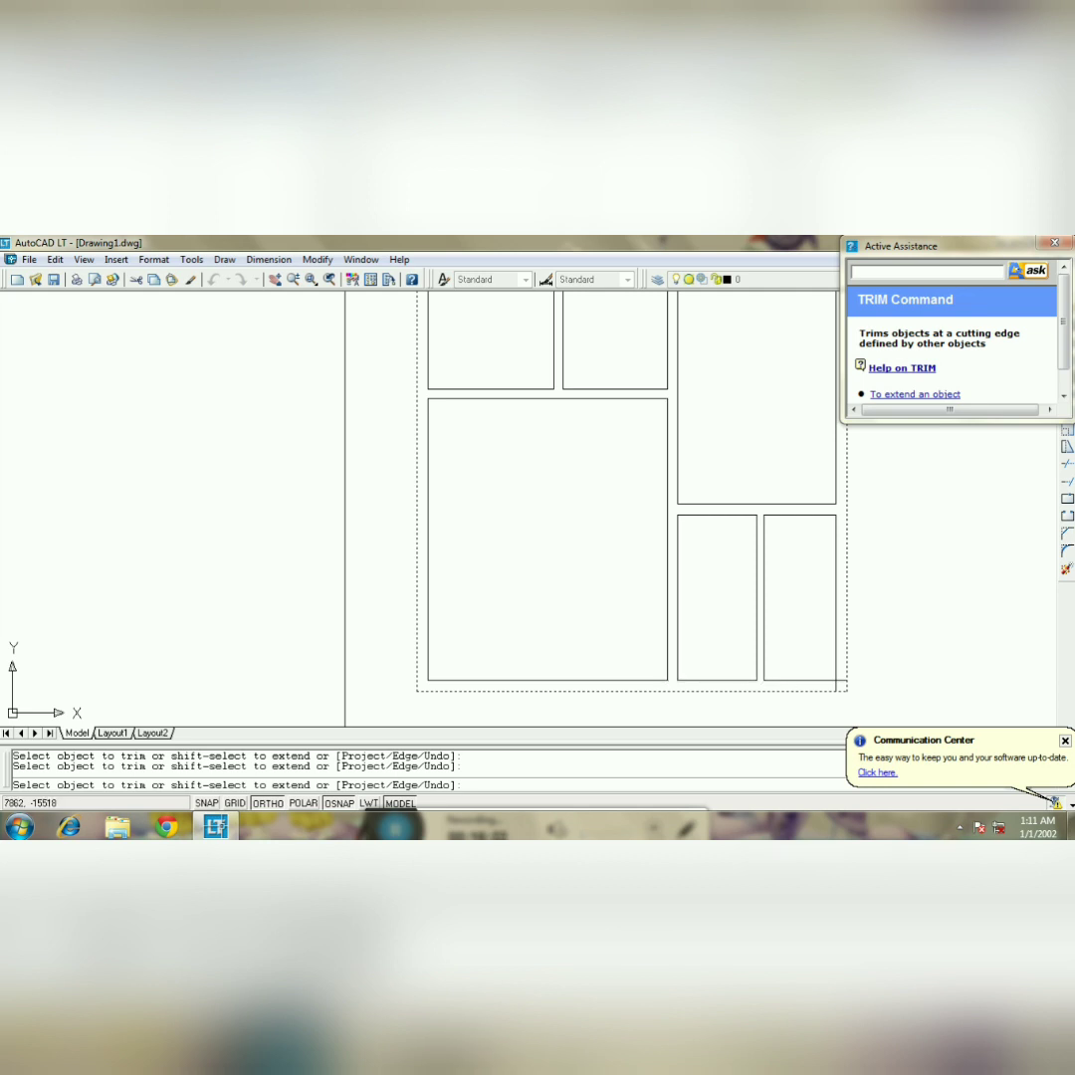
{"action": "left_click", "coordinate": [842, 685]}
{"action": "key", "text": "Escape"}
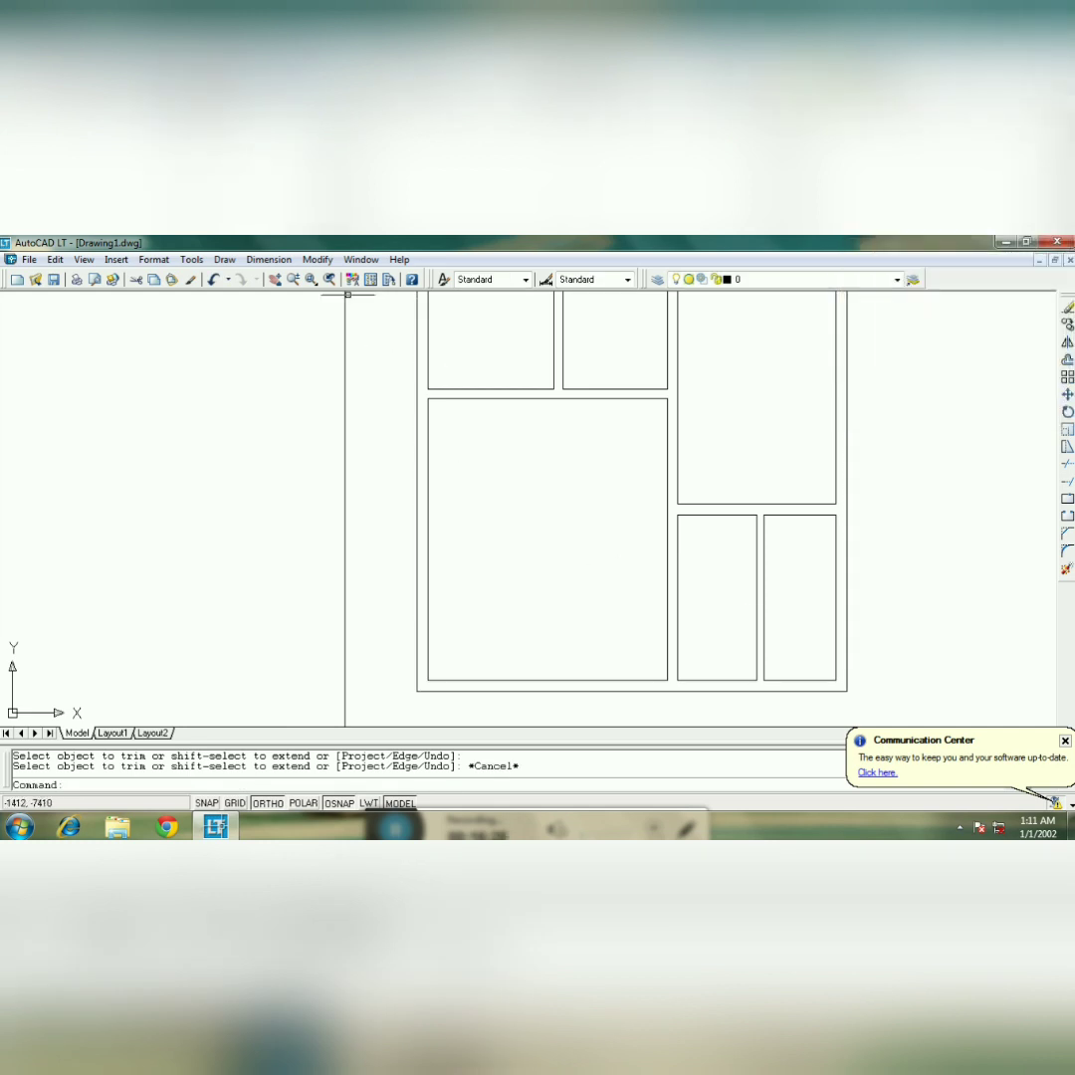
- Draw a short vertical line across the top outer wall near the upper-left room's left corner as a window edge
{"action": "left_click", "coordinate": [275, 278]}
{"action": "mouse_move", "coordinate": [527, 408]}
{"action": "left_mouse_down"}
{"action": "mouse_move", "coordinate": [533, 497]}
{"action": "mouse_move", "coordinate": [589, 580]}
{"action": "mouse_move", "coordinate": [634, 568]}
{"action": "mouse_move", "coordinate": [672, 581]}
{"action": "mouse_move", "coordinate": [681, 547]}
{"action": "left_mouse_up"}
{"action": "left_click", "coordinate": [293, 278]}
{"action": "left_click_drag", "start_coordinate": [495, 441], "coordinate": [496, 380]}
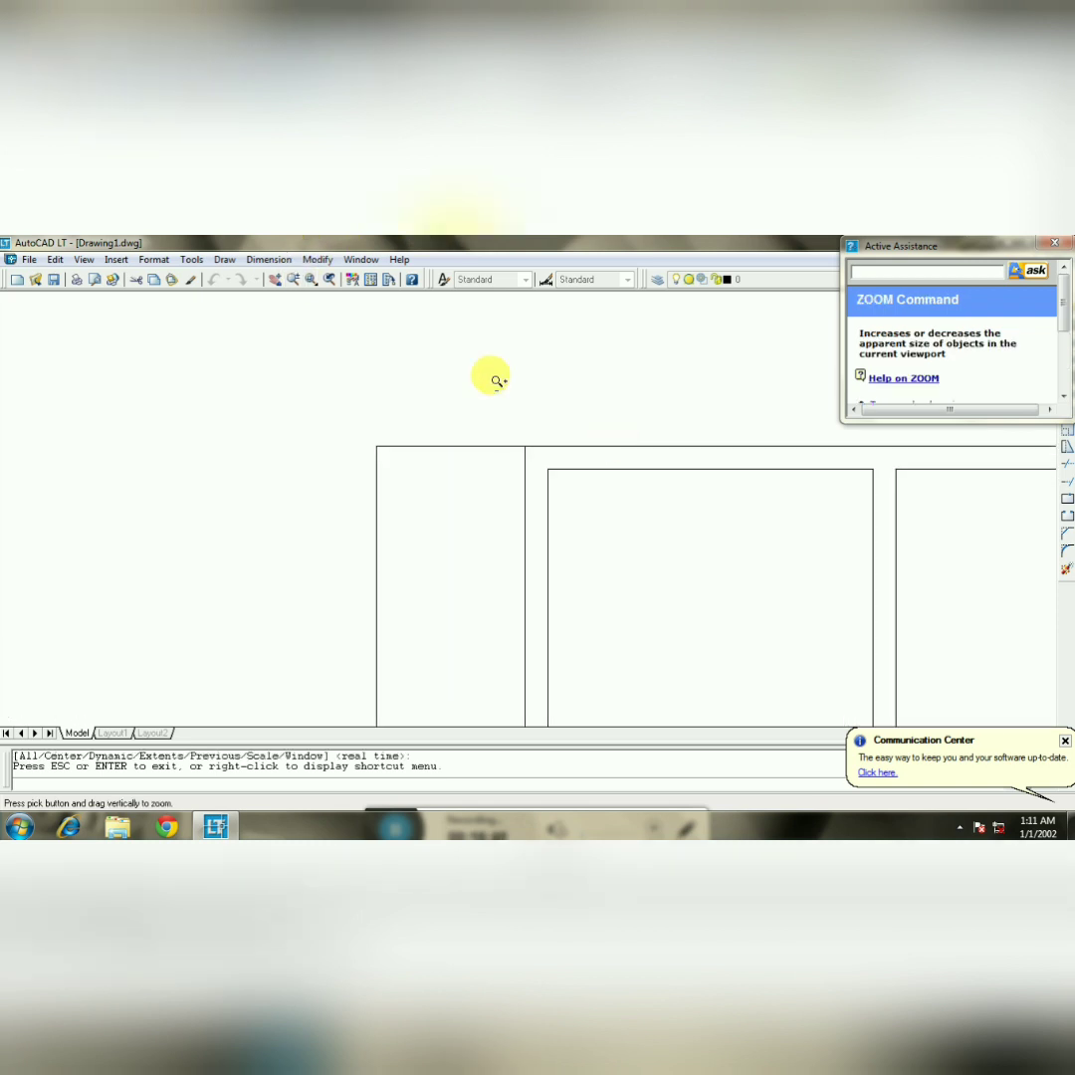
{"action": "left_click", "coordinate": [275, 279]}
{"action": "left_click_drag", "start_coordinate": [764, 474], "coordinate": [684, 561]}
{"action": "key", "text": "Escape"}
{"action": "type", "text": "L"}
{"action": "key", "text": "Return"}
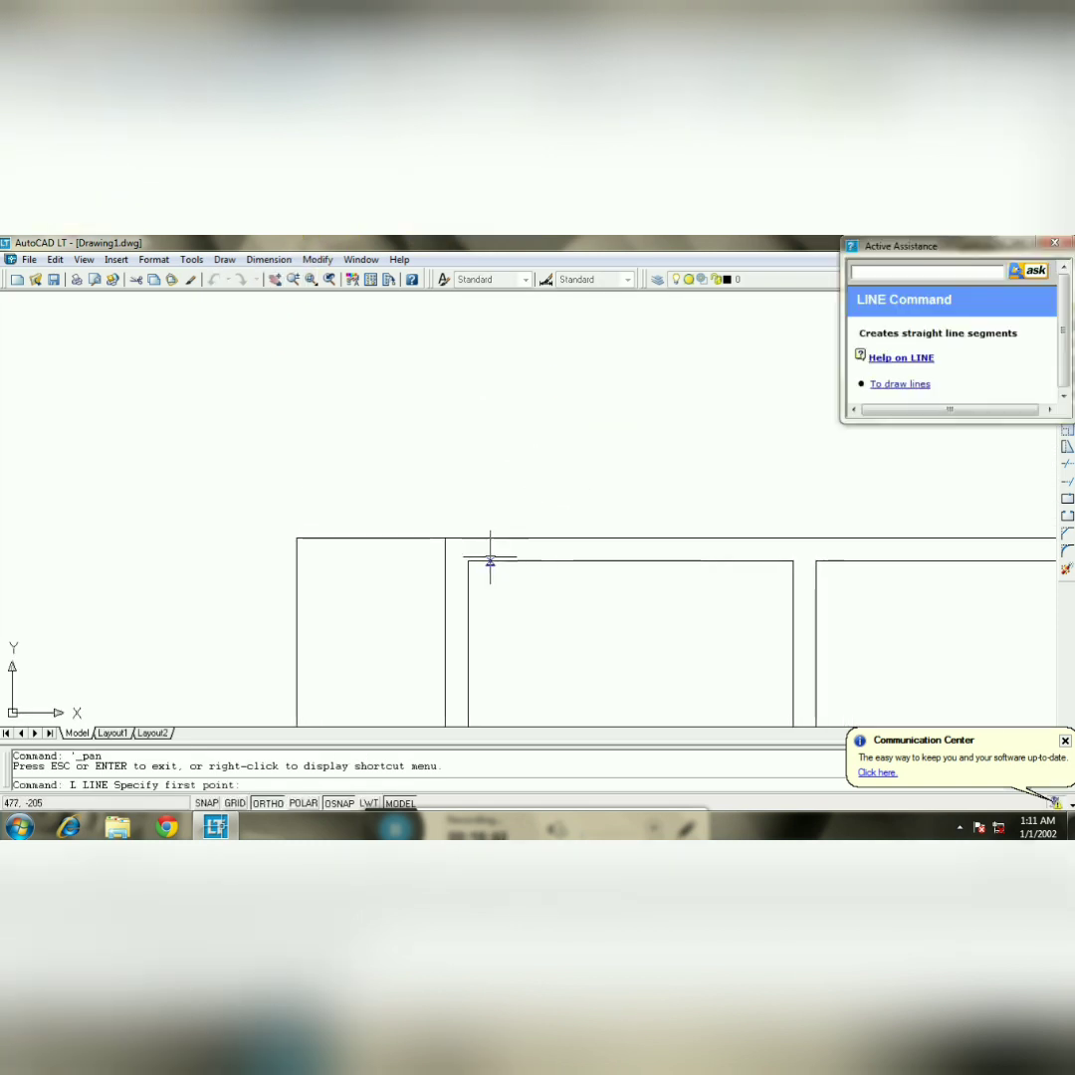
{"action": "left_click", "coordinate": [503, 561]}
{"action": "left_click", "coordinate": [502, 540]}
{"action": "key", "text": "Return"}
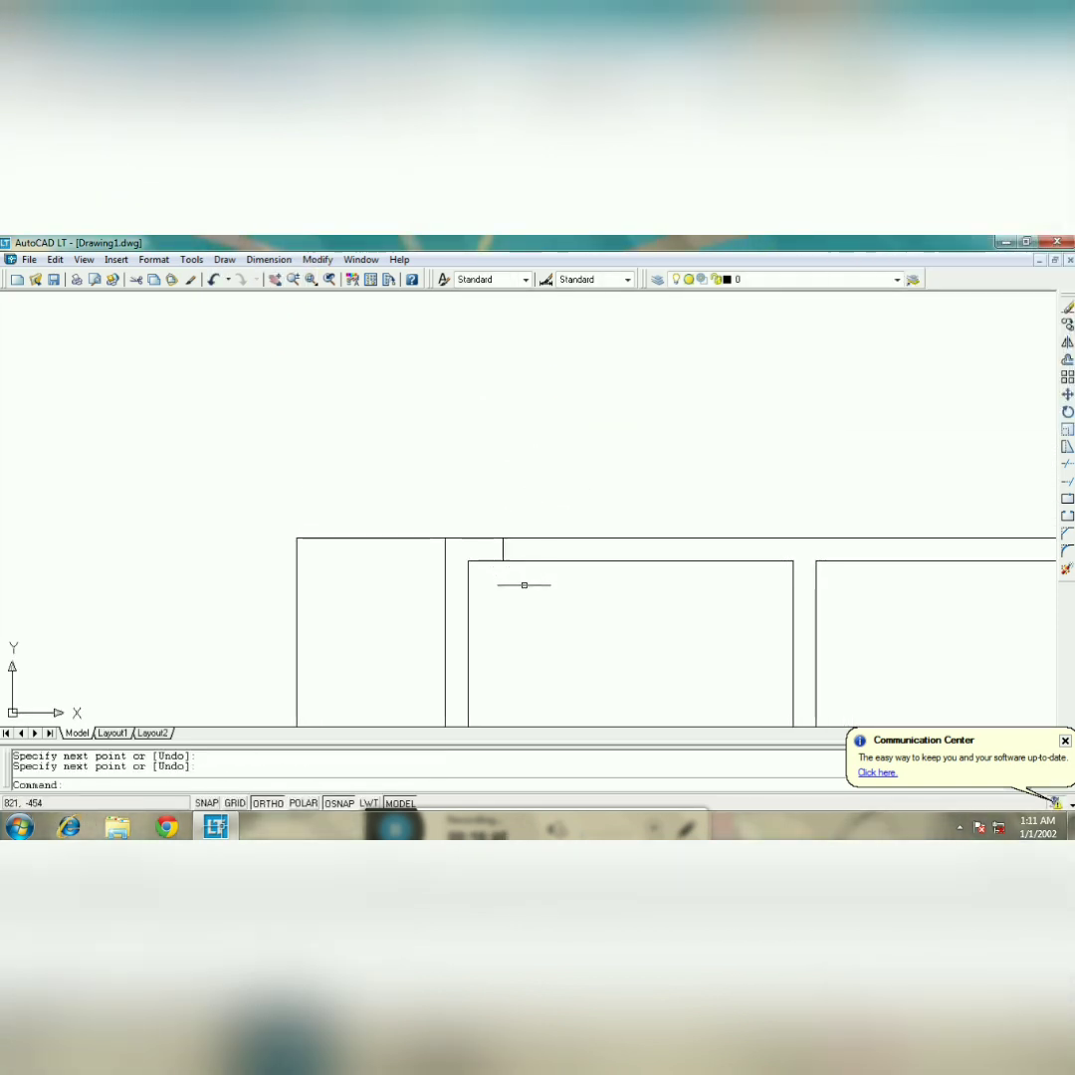
- Offset the window edge line 1200 to the right along the top outer wall
{"action": "type", "text": "O"}
{"action": "key", "text": "Return"}
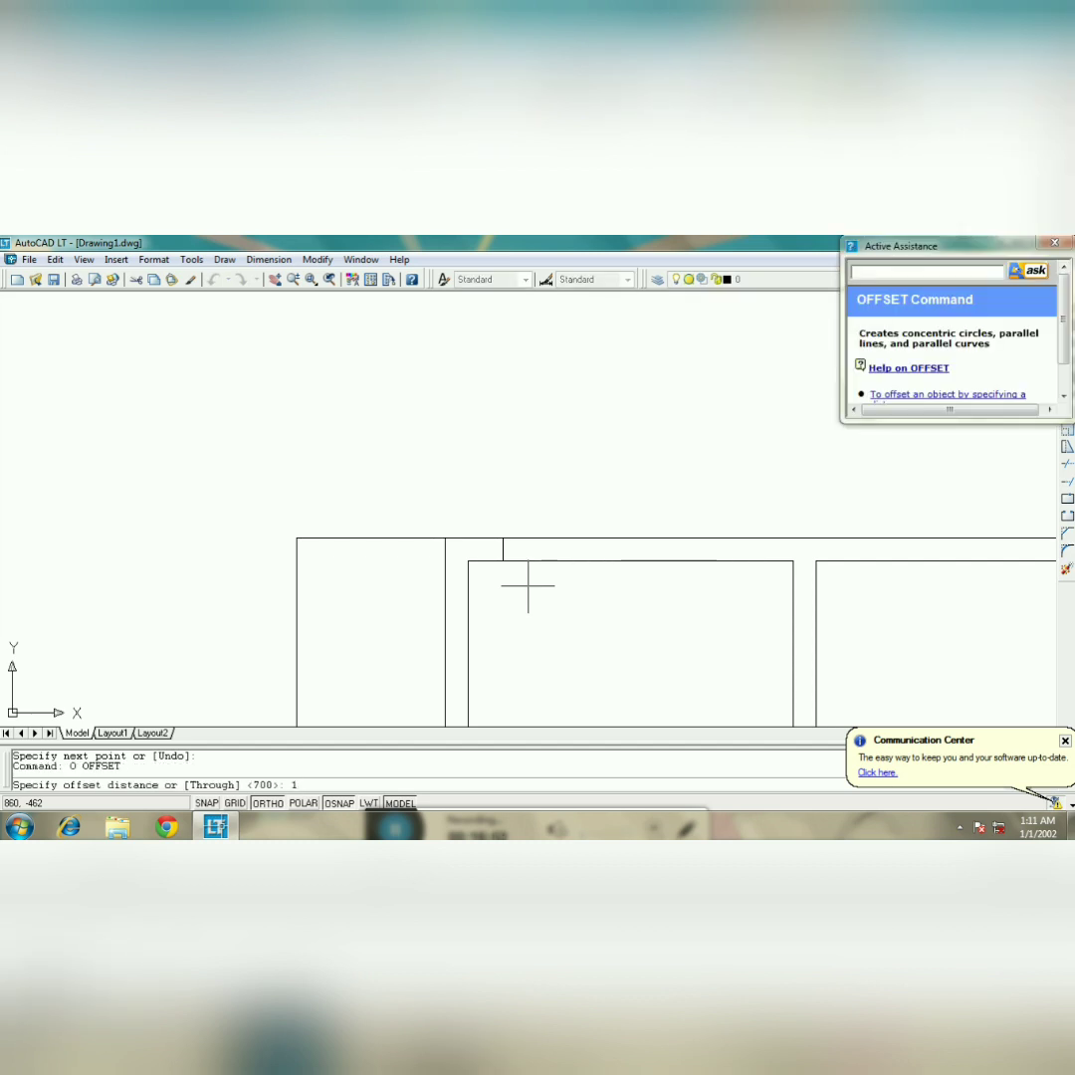
{"action": "type", "text": "1200"}
{"action": "key", "text": "Return"}
{"action": "left_click", "coordinate": [503, 549]}
{"action": "left_click", "coordinate": [589, 577]}
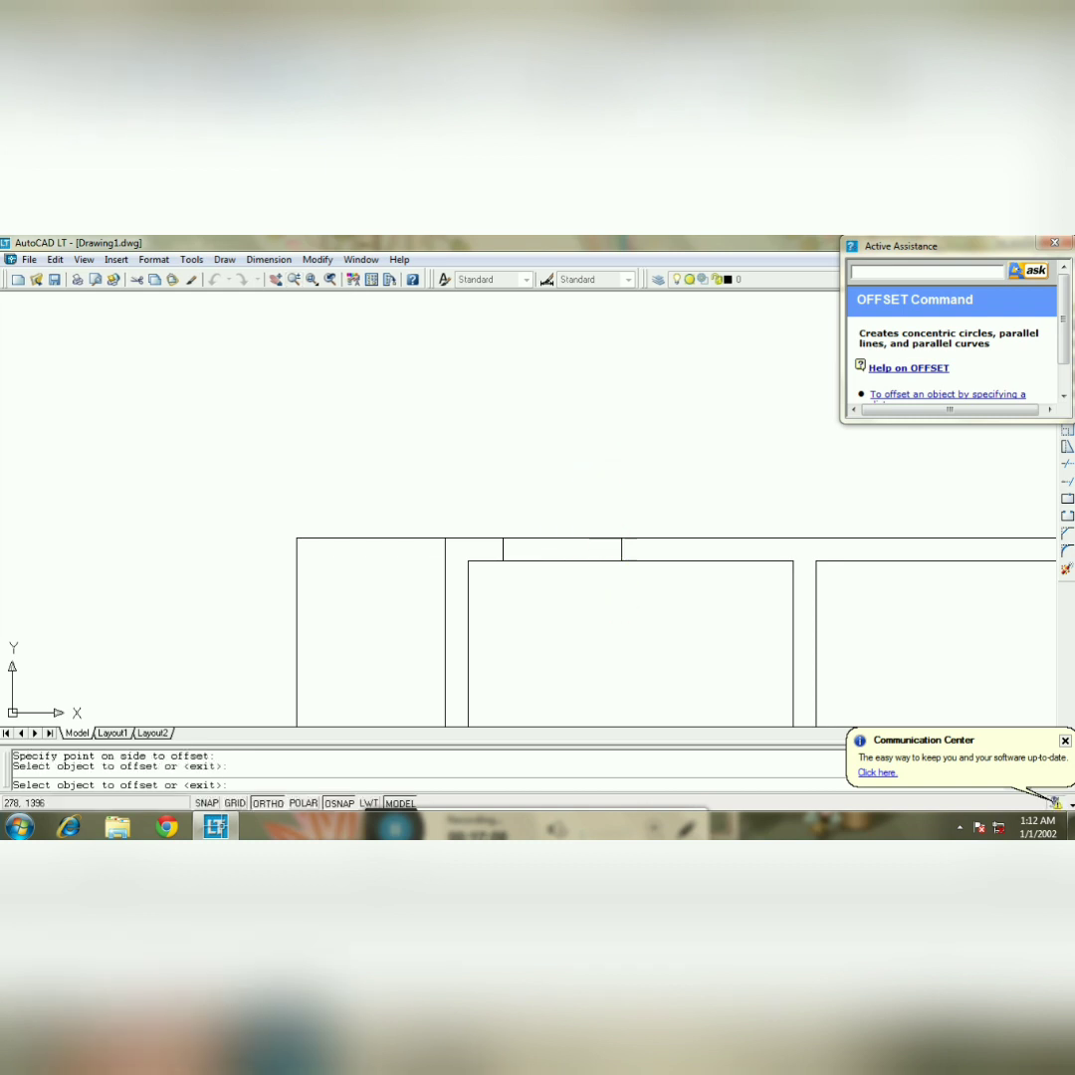
- Draw a horizontal line between the midpoints of the two window edge lines
{"action": "left_click", "coordinate": [293, 280]}
{"action": "left_click_drag", "start_coordinate": [584, 517], "coordinate": [583, 452]}
{"action": "key", "text": "Escape"}
{"action": "left_click", "coordinate": [274, 279]}
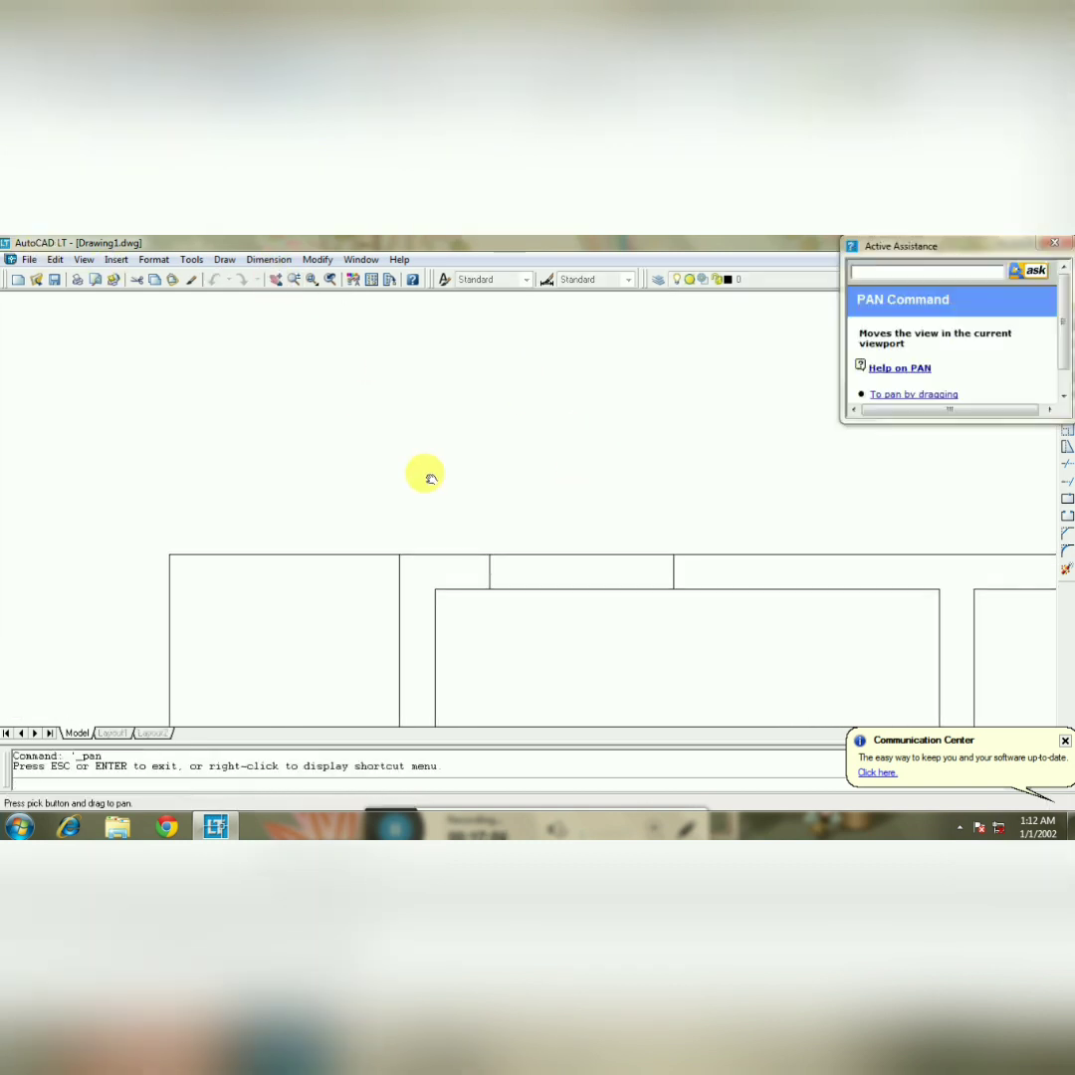
{"action": "left_click_drag", "start_coordinate": [429, 478], "coordinate": [401, 436]}
{"action": "key", "text": "Escape"}
{"action": "type", "text": "L"}
{"action": "key", "text": "Return"}
{"action": "left_click", "coordinate": [460, 534]}
{"action": "left_click", "coordinate": [644, 535]}
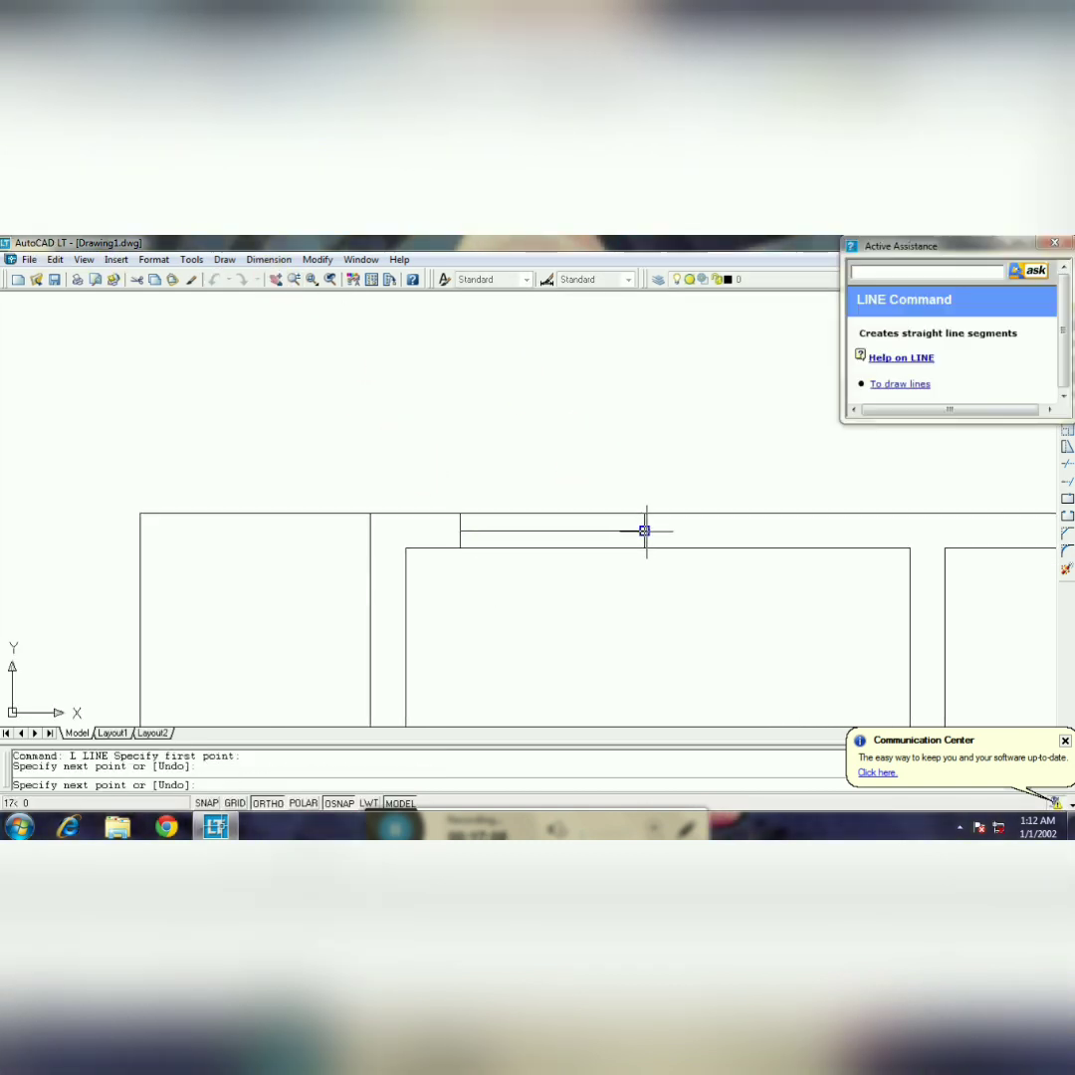
{"action": "key", "text": "Return"}
- Offset the window's centre line by 50 to both sides and delete the original centre line
{"action": "type", "text": "O"}
{"action": "key", "text": "Return"}
{"action": "type", "text": "5"}
{"action": "key", "text": "Return"}
{"action": "left_click", "coordinate": [627, 535]}
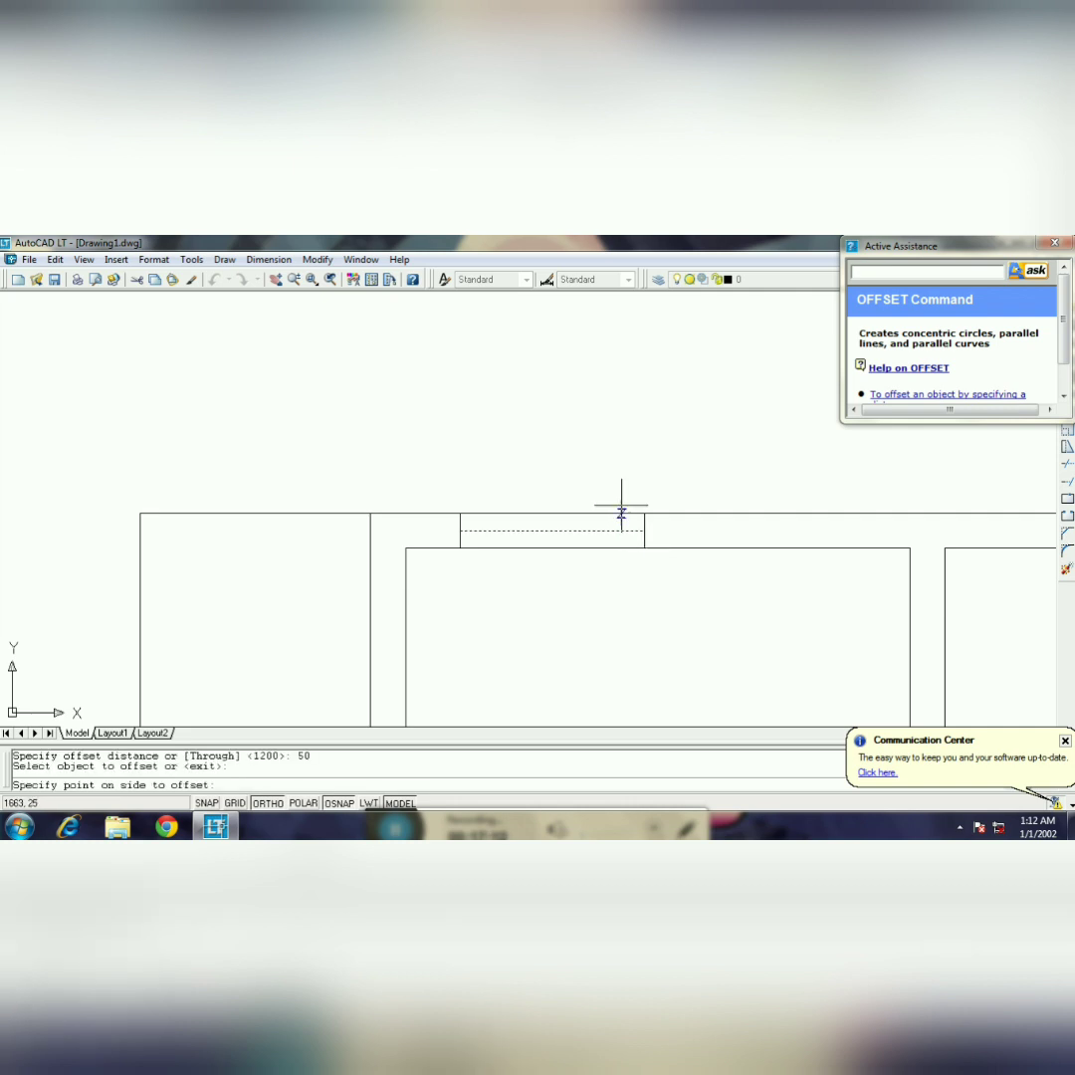
{"action": "left_click", "coordinate": [620, 504]}
{"action": "key", "text": "Escape"}
{"action": "left_click", "coordinate": [625, 533]}
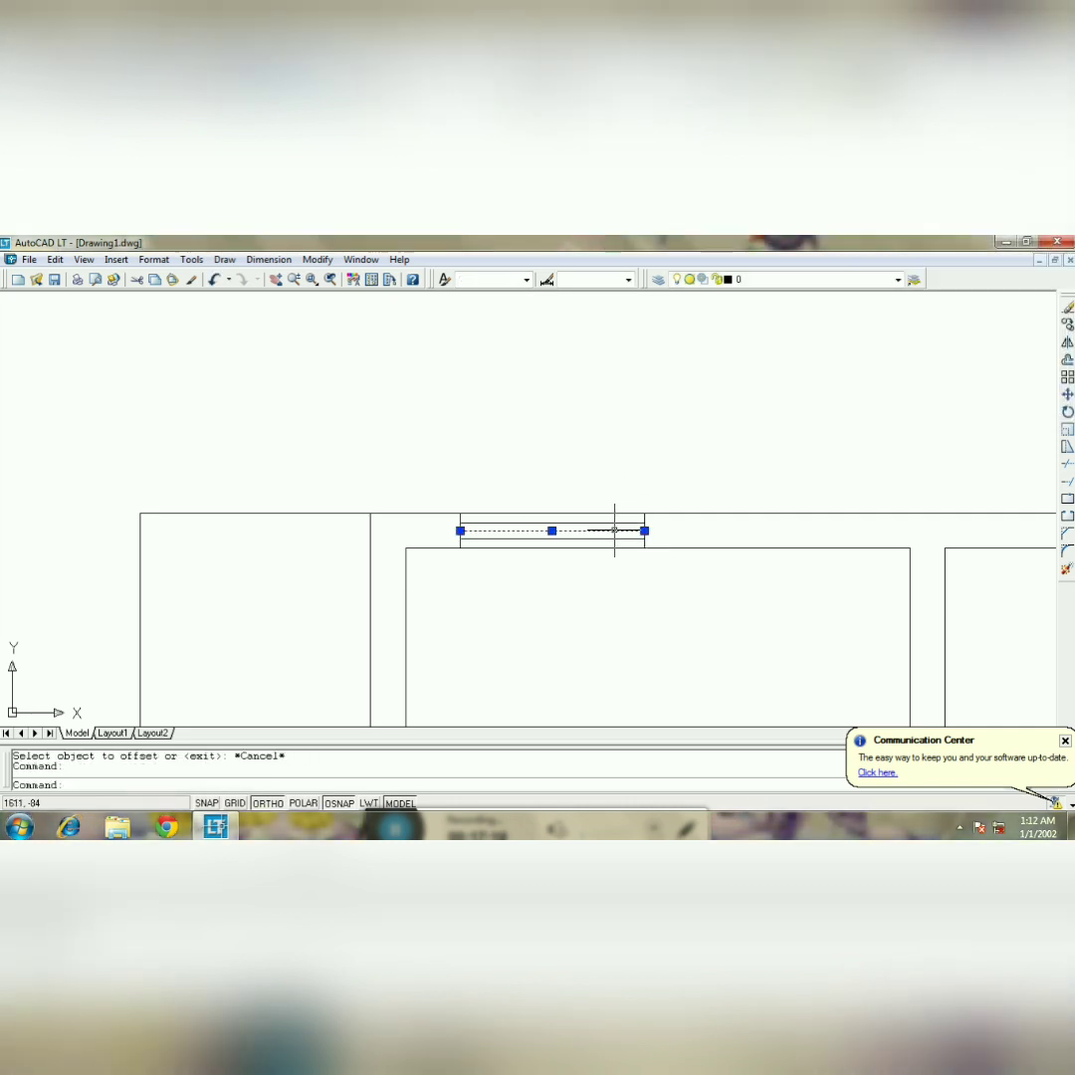
{"action": "key", "text": "Delete"}
- Try moving the window along the top outer wall to the upper-right room, and undo the move
{"action": "left_click", "coordinate": [294, 279]}
{"action": "mouse_move", "coordinate": [408, 411]}
{"action": "left_mouse_down"}
{"action": "mouse_move", "coordinate": [533, 528]}
{"action": "mouse_move", "coordinate": [548, 556]}
{"action": "left_mouse_up"}
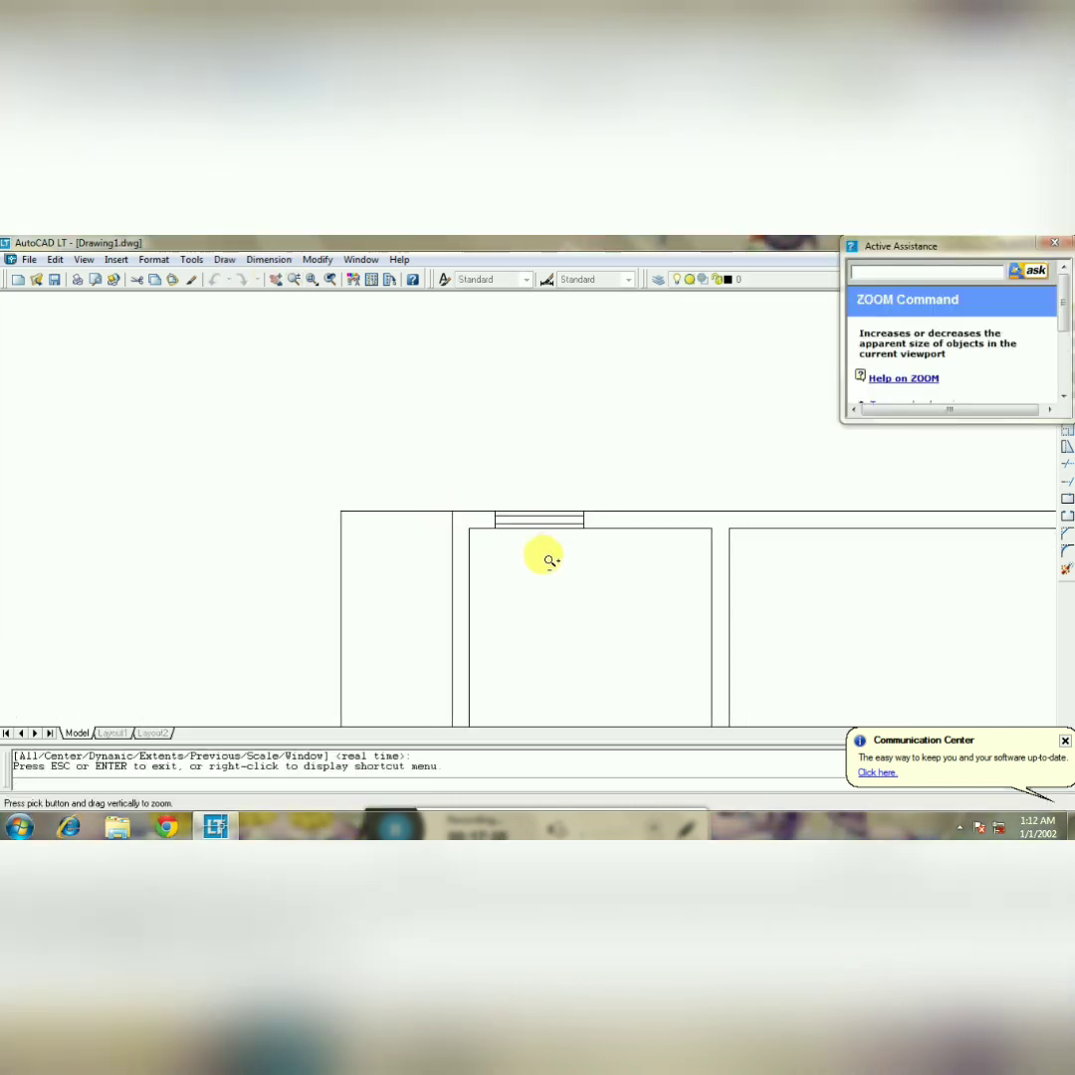
{"action": "key", "text": "Escape"}
{"action": "left_click", "coordinate": [590, 527]}
{"action": "key", "text": "Escape"}
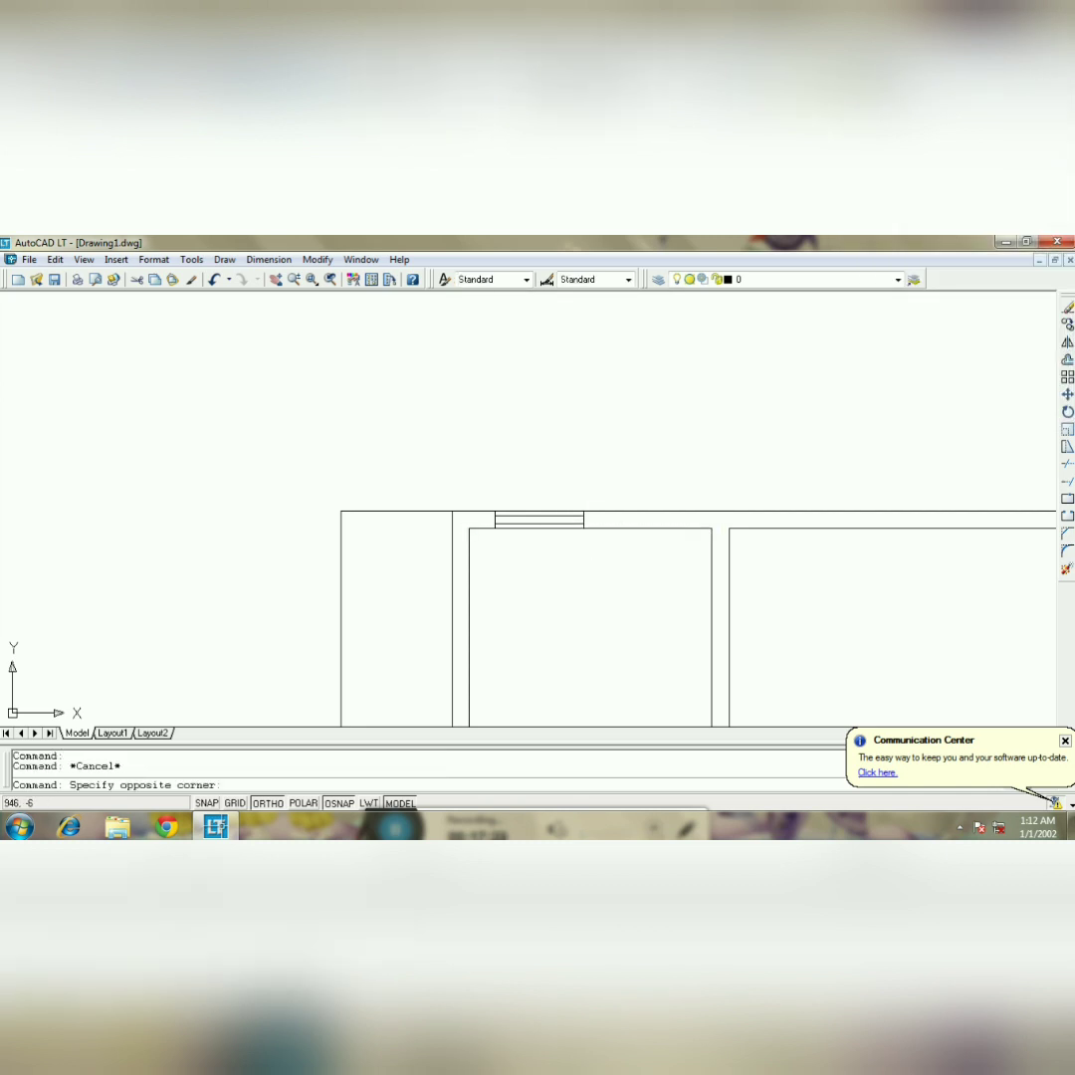
{"action": "left_click", "coordinate": [568, 560]}
{"action": "type", "text": "m"}
{"action": "key", "text": "Return"}
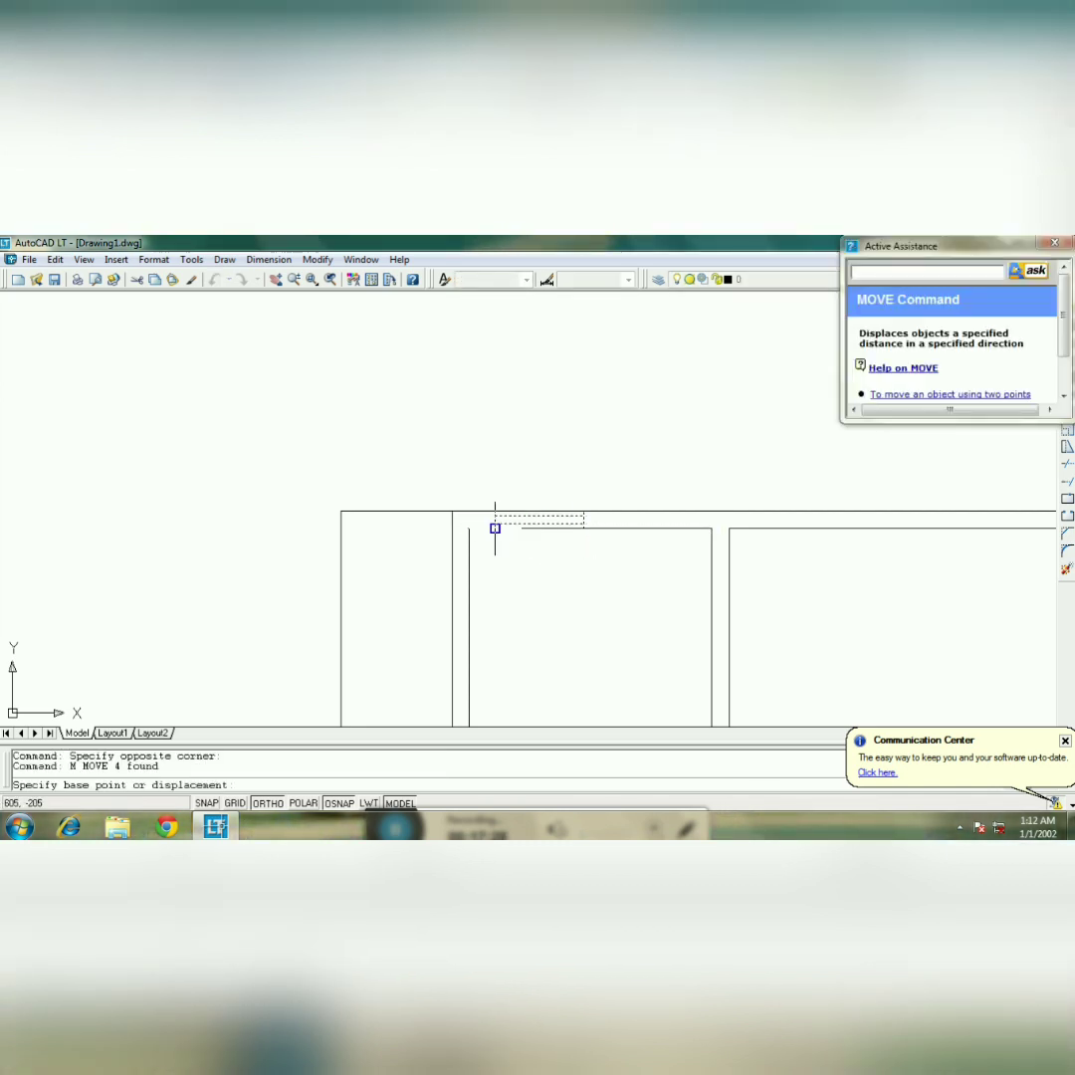
{"action": "left_click", "coordinate": [495, 521]}
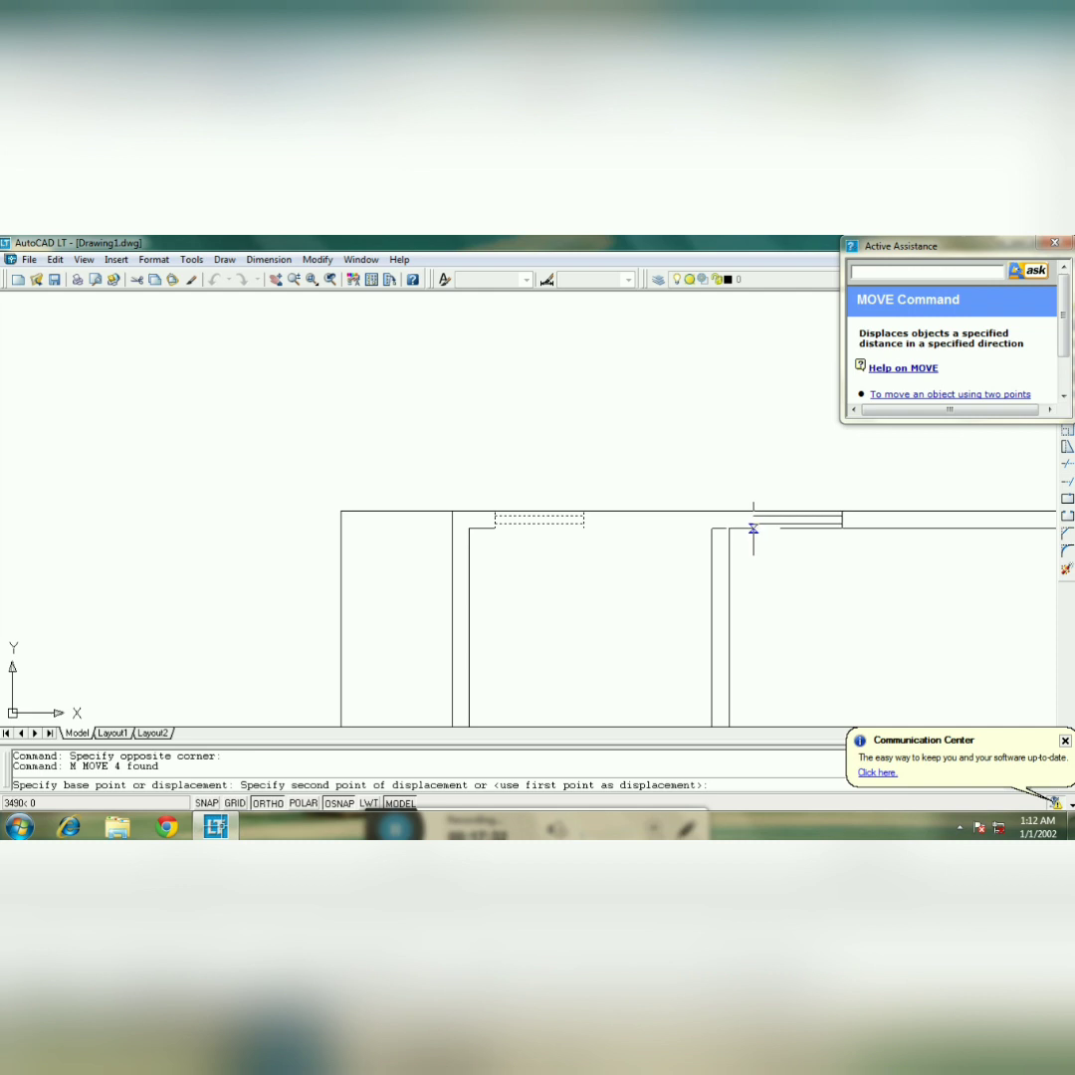
{"action": "left_click", "coordinate": [747, 524]}
{"action": "key", "text": "ctrl+z"}
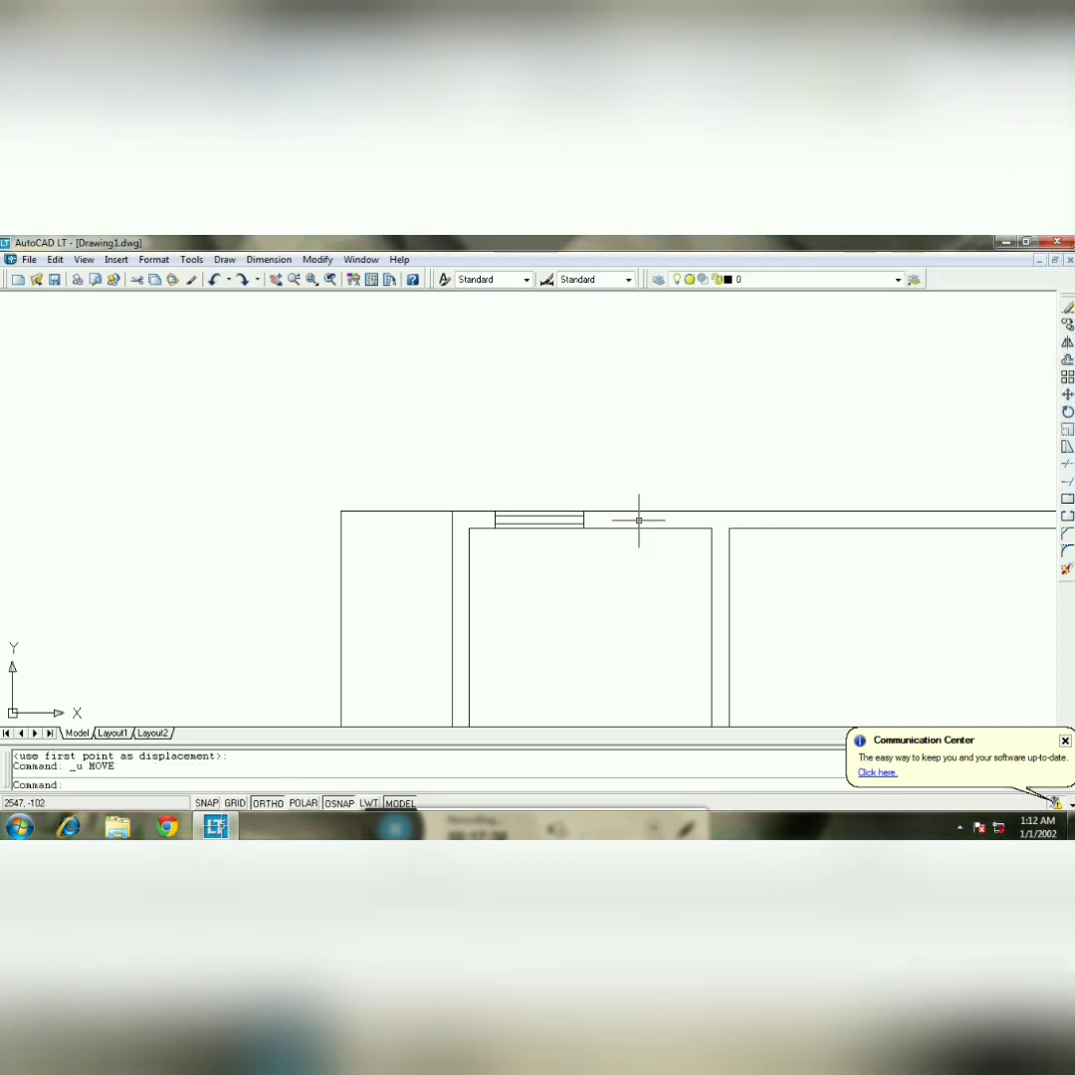
- Copy the upper-left room's window along the top outer wall to the upper-right room, near its left corner
{"action": "type", "text": "co"}
{"action": "key", "text": "Return"}
{"action": "left_click", "coordinate": [611, 525]}
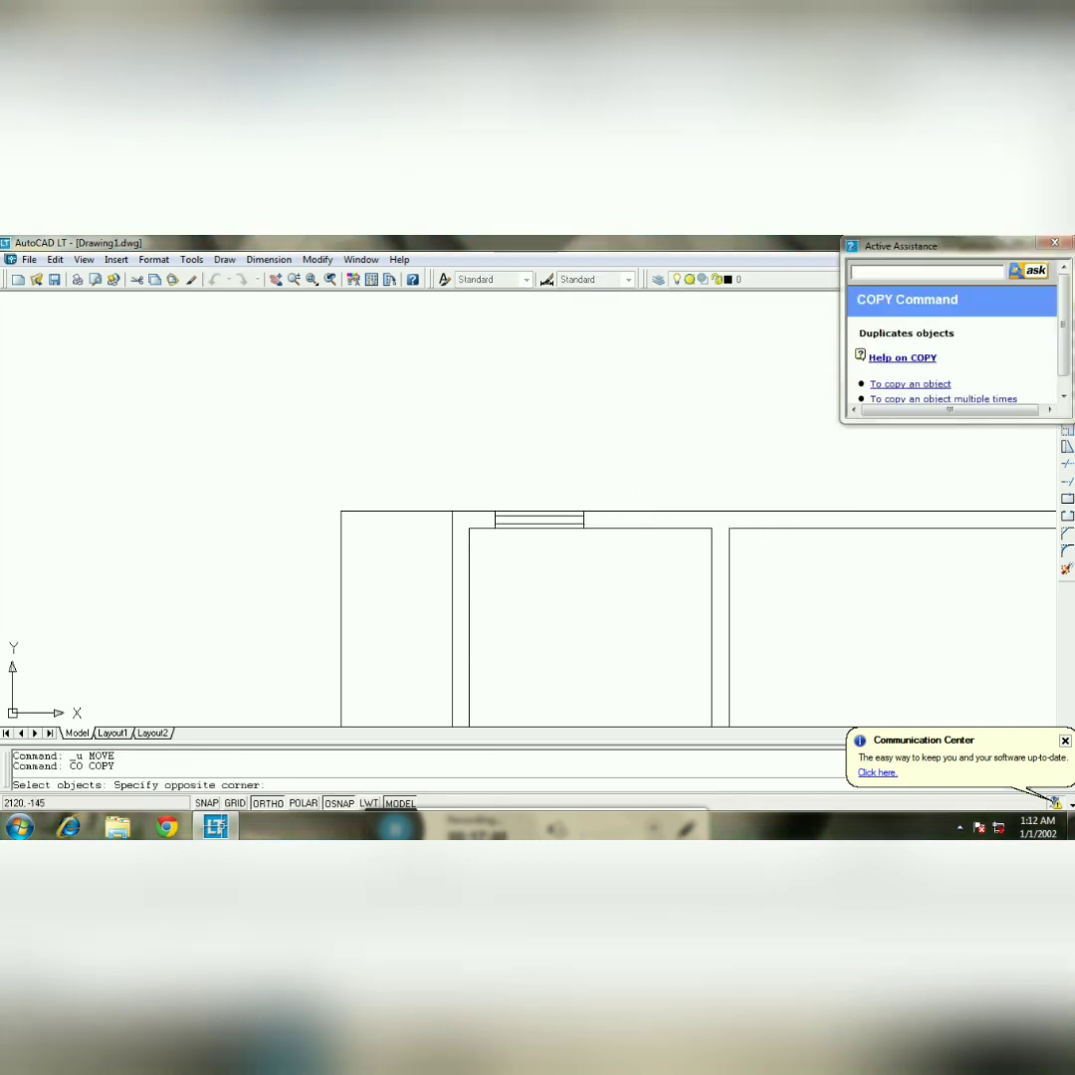
{"action": "left_click", "coordinate": [495, 515]}
{"action": "key", "text": "Return"}
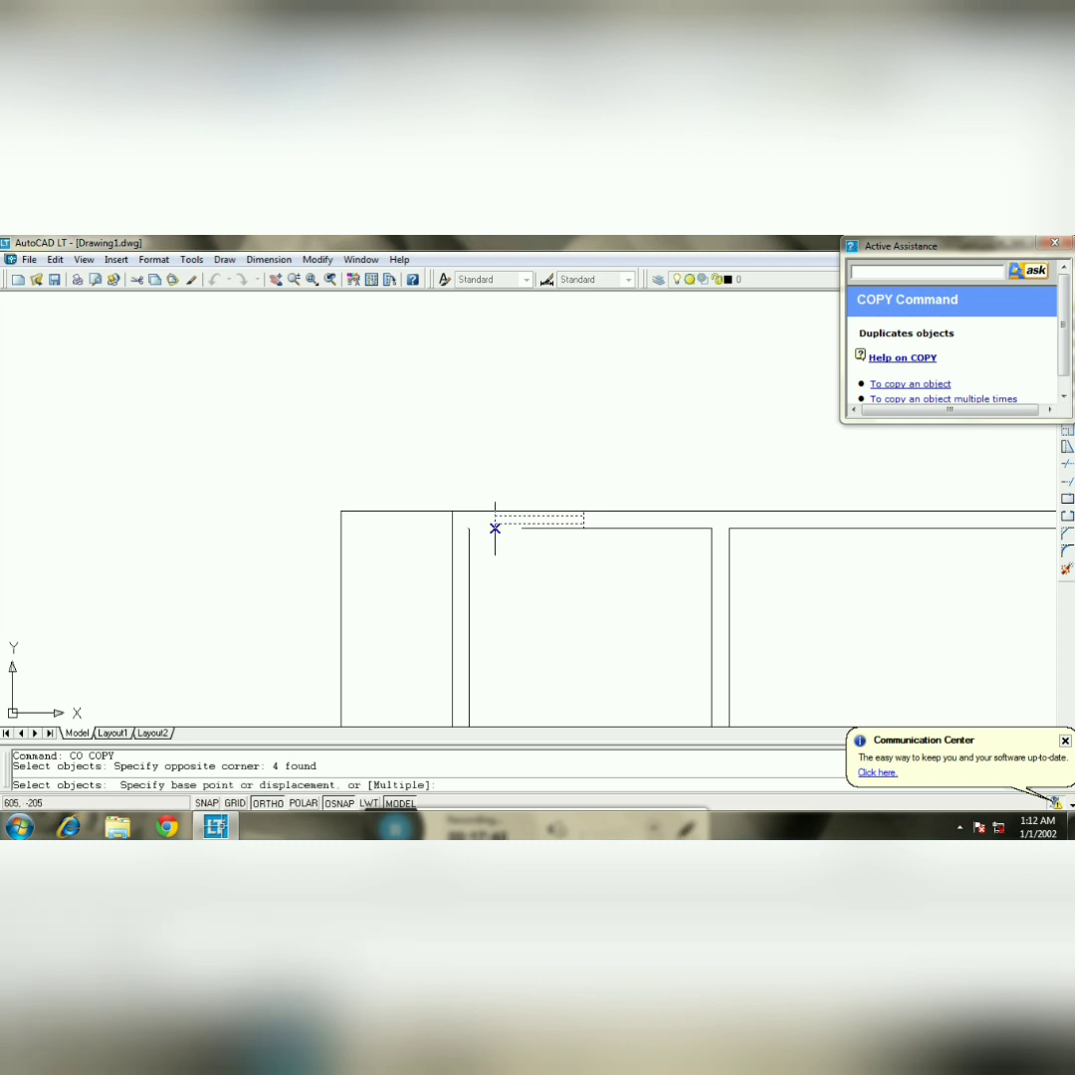
{"action": "left_click", "coordinate": [495, 525]}
{"action": "left_click", "coordinate": [748, 529]}
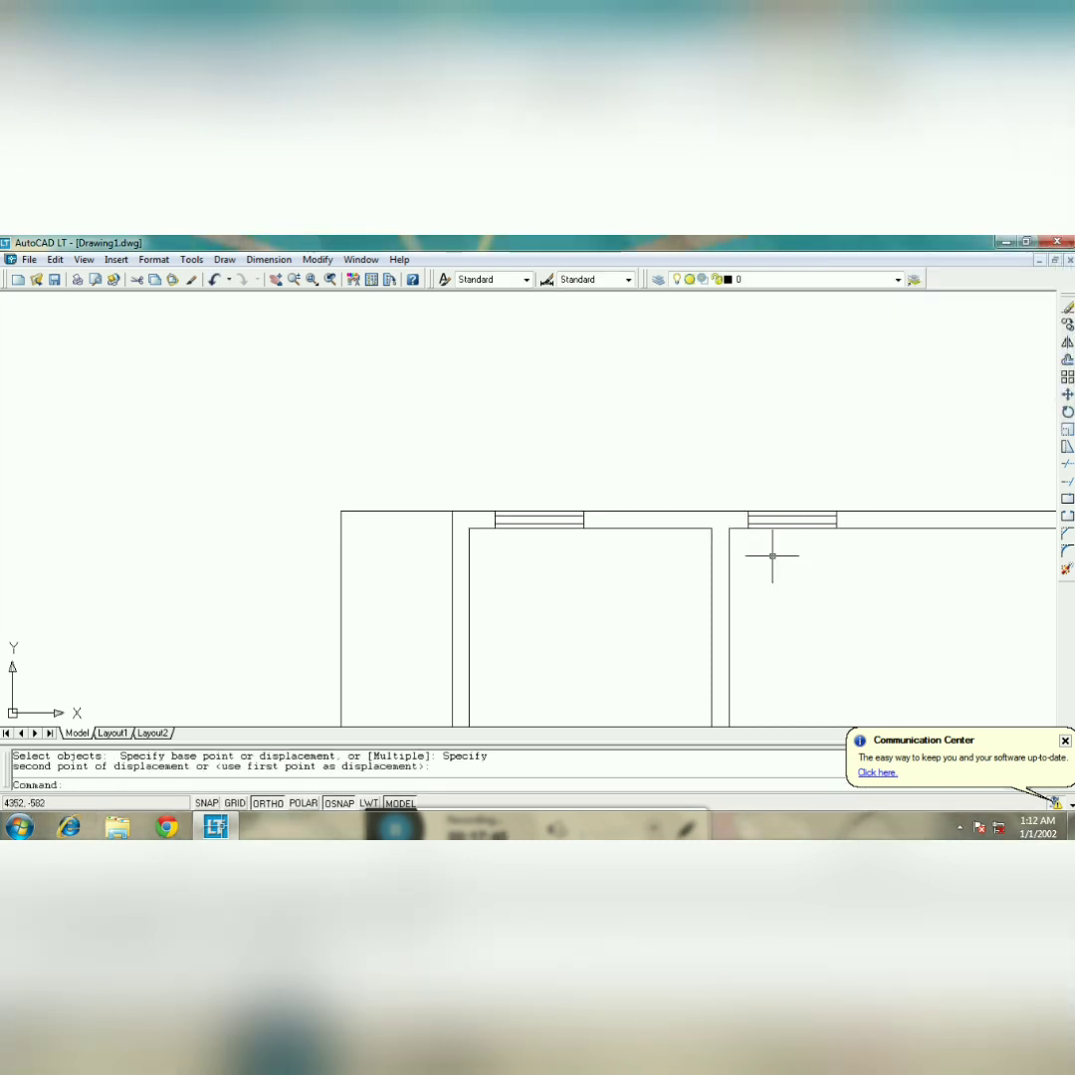
- Copy the upper-left room's top window straight down into the open area of the same room
{"action": "left_click", "coordinate": [276, 280]}
{"action": "left_click_drag", "start_coordinate": [542, 584], "coordinate": [556, 502]}
{"action": "key", "text": "Escape"}
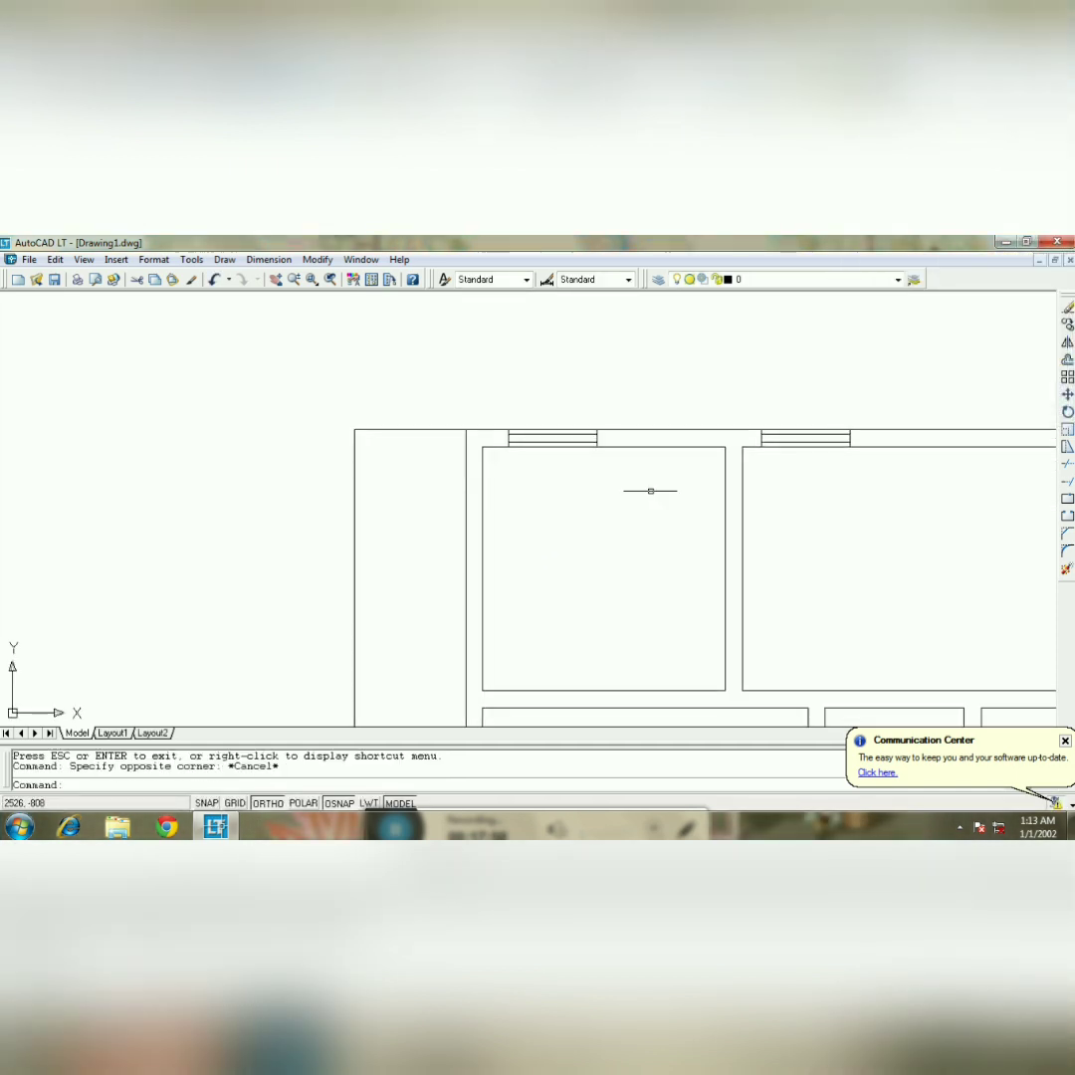
{"action": "type", "text": "CO"}
{"action": "key", "text": "Return"}
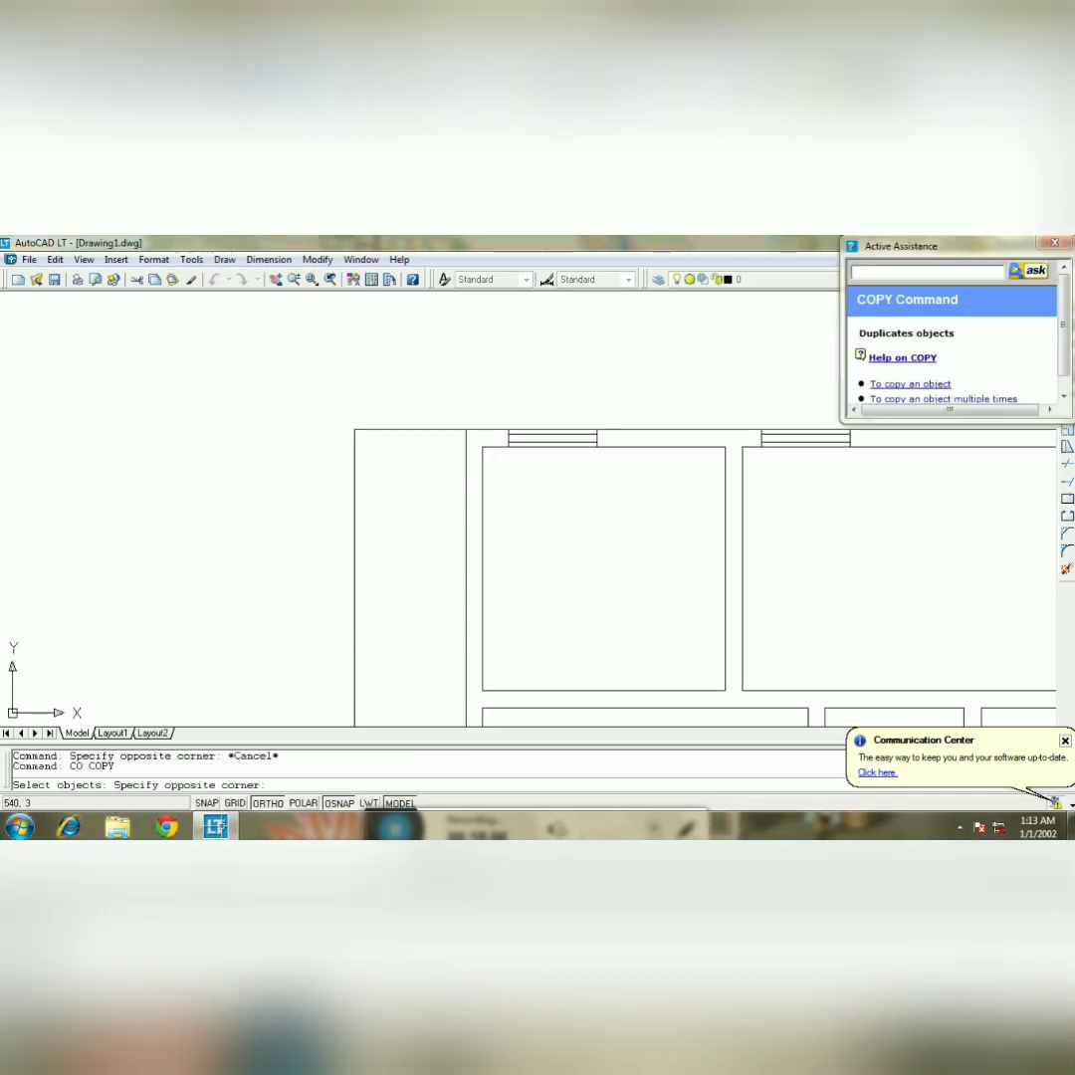
{"action": "left_click", "coordinate": [501, 432]}
{"action": "key", "text": "Return"}
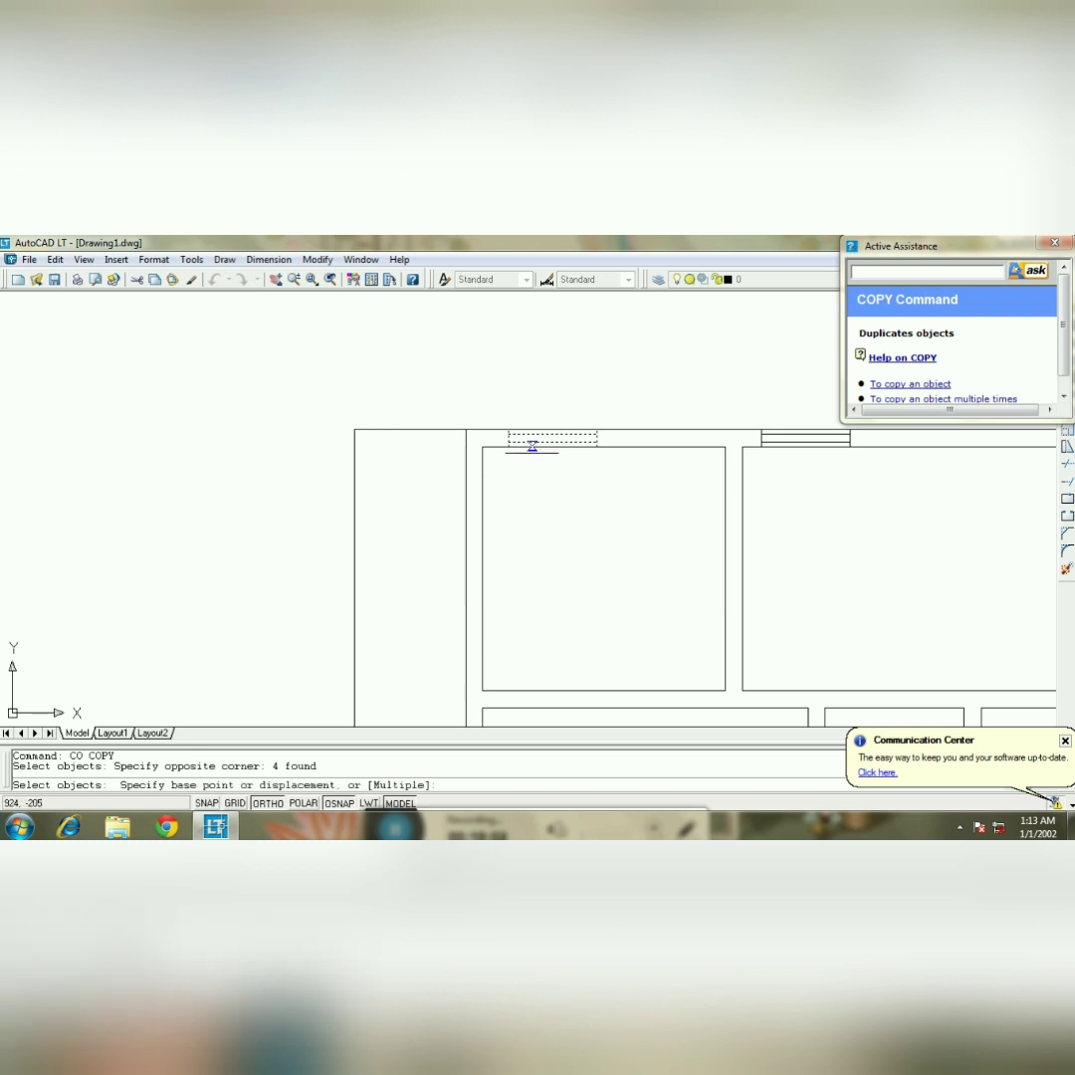
{"action": "left_click", "coordinate": [552, 438]}
{"action": "left_click", "coordinate": [553, 594]}
- Rotate the copied window inside the upper-left room to vertical about its lower-right corner
{"action": "left_click", "coordinate": [663, 652]}
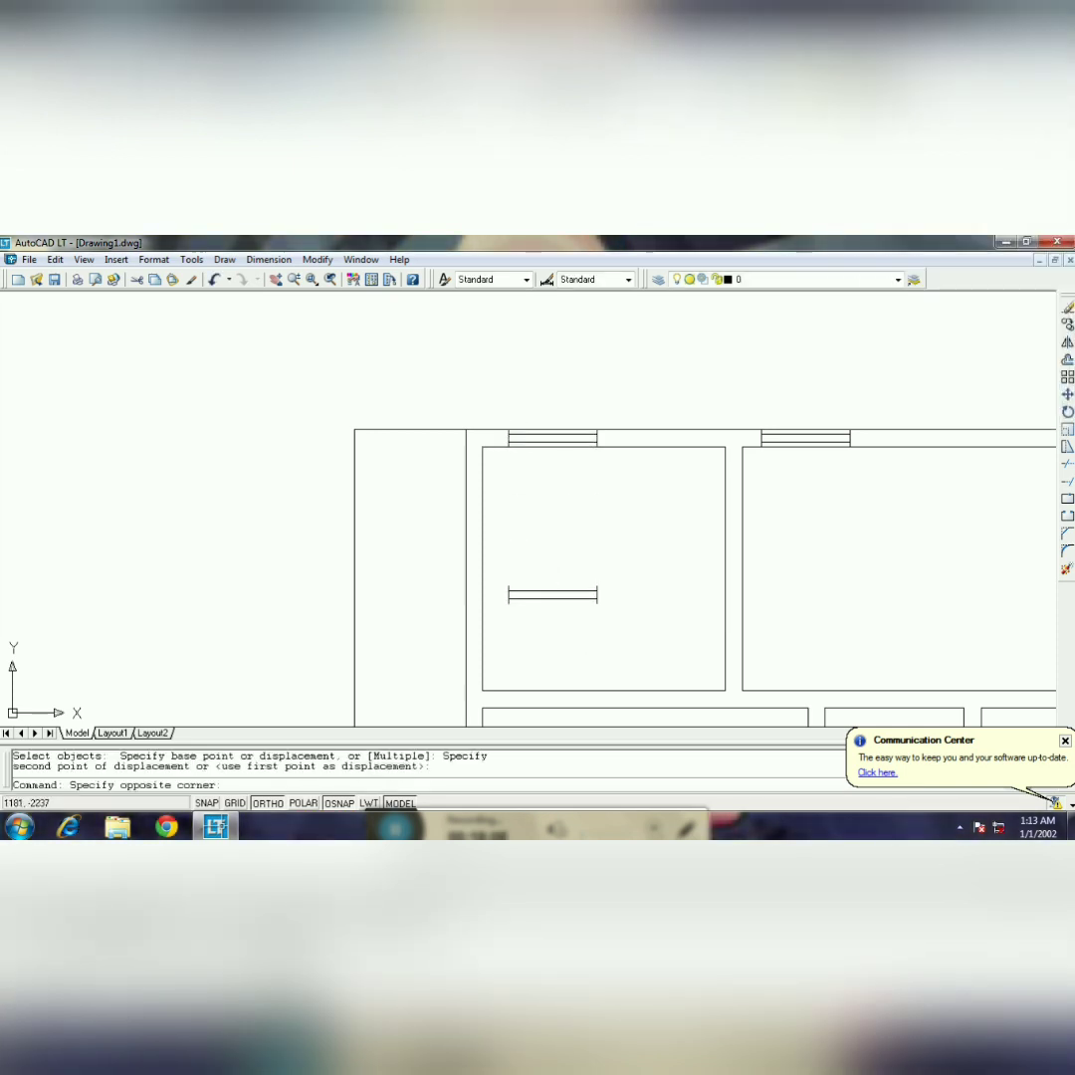
{"action": "left_click", "coordinate": [492, 537]}
{"action": "type", "text": "ro"}
{"action": "key", "text": "Return"}
{"action": "left_click", "coordinate": [597, 603]}
{"action": "left_click", "coordinate": [582, 625]}
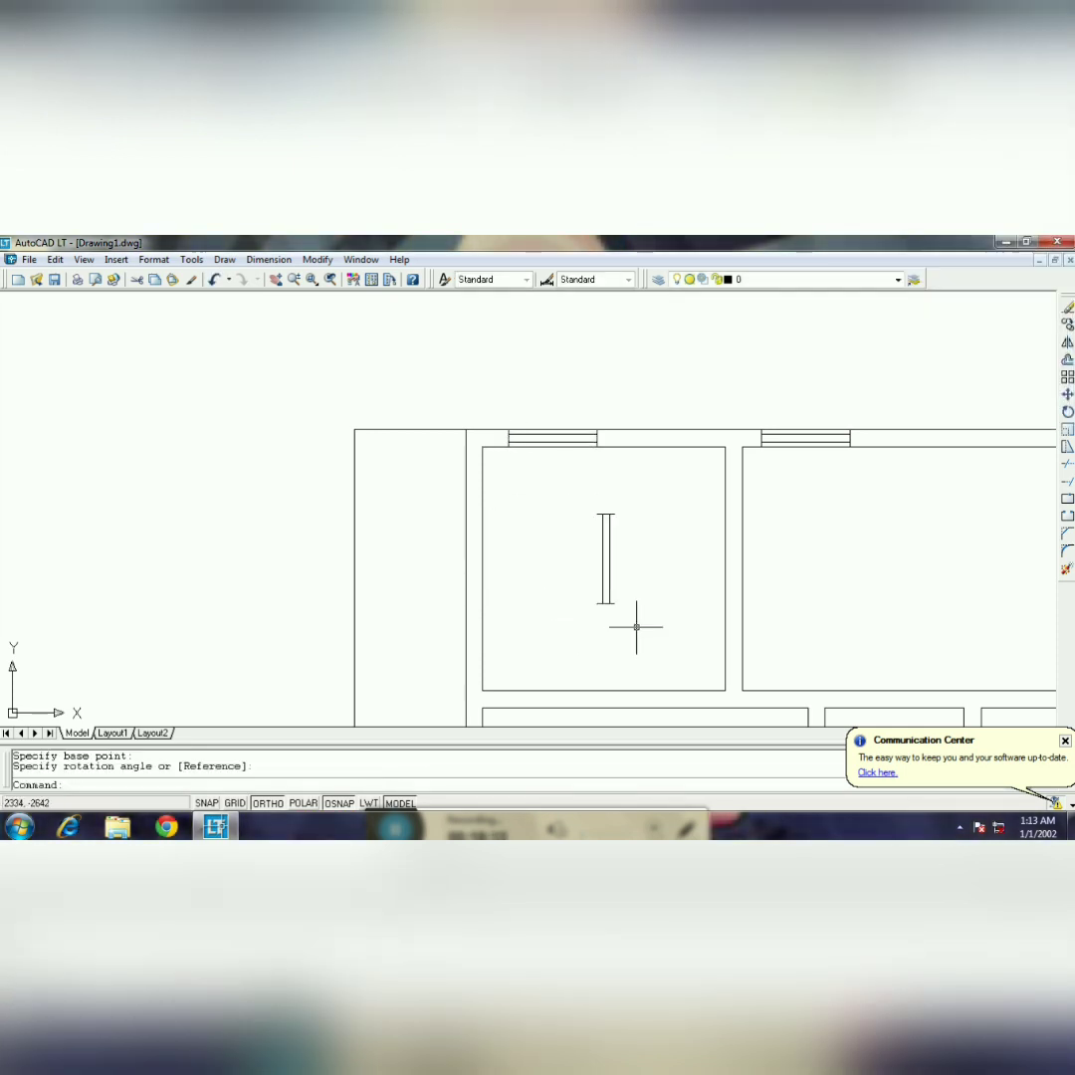
- Move the vertical window into the left outer wall near the upper-left room's lower corner, with Ortho off
{"action": "left_click", "coordinate": [636, 626]}
{"action": "left_click", "coordinate": [583, 505]}
{"action": "type", "text": "m"}
{"action": "key", "text": "space"}
{"action": "left_click", "coordinate": [596, 604]}
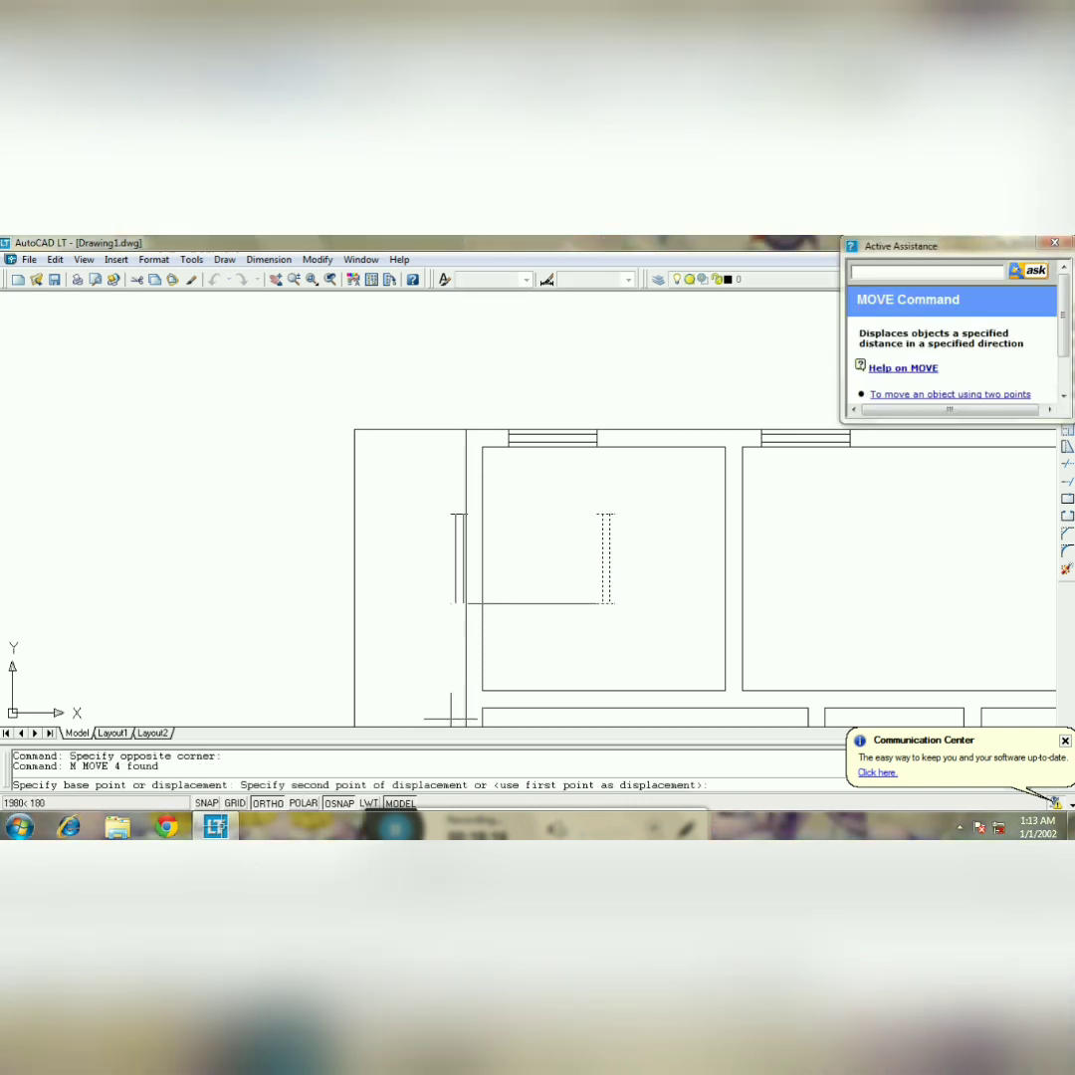
{"action": "key", "text": "F8"}
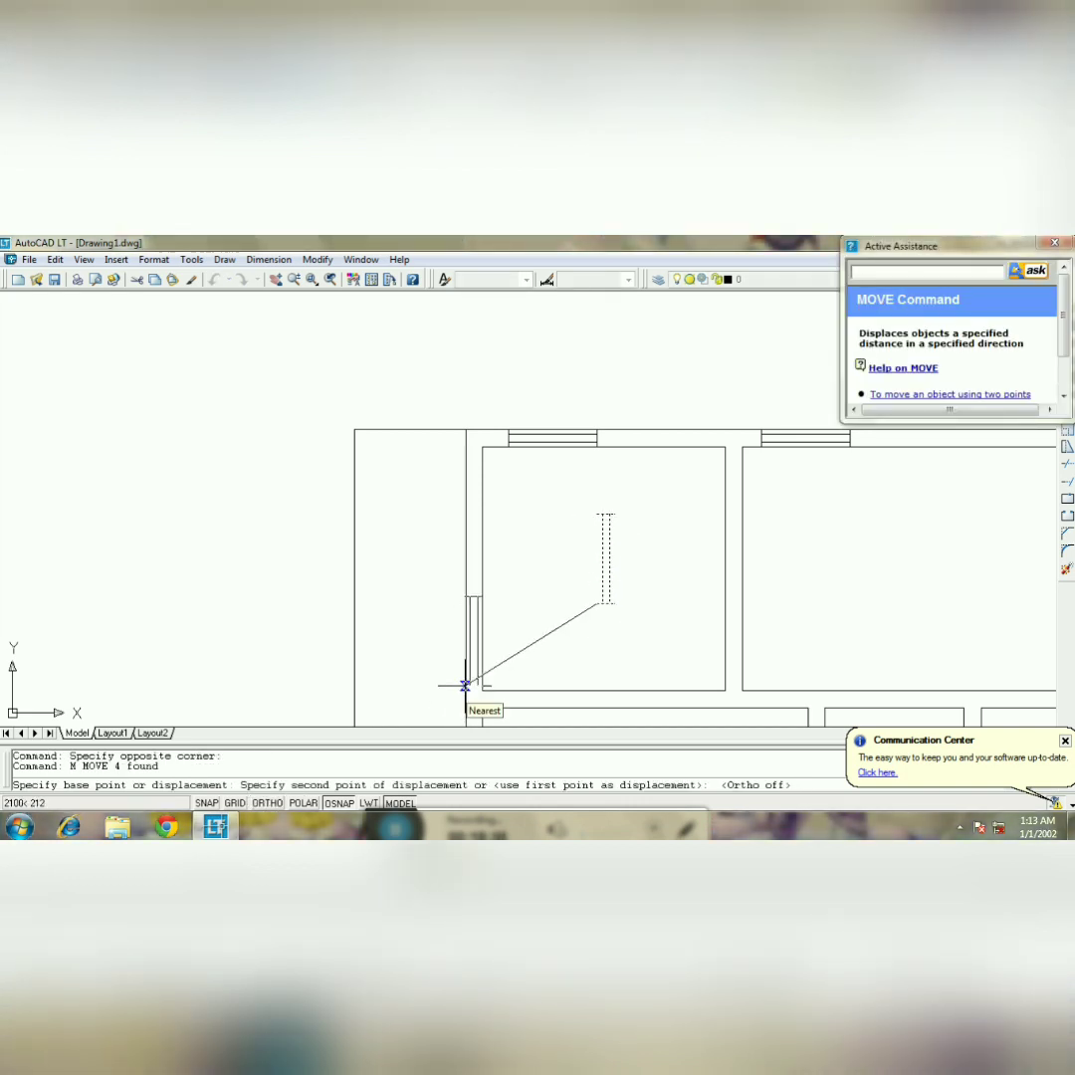
{"action": "left_click", "coordinate": [465, 686]}
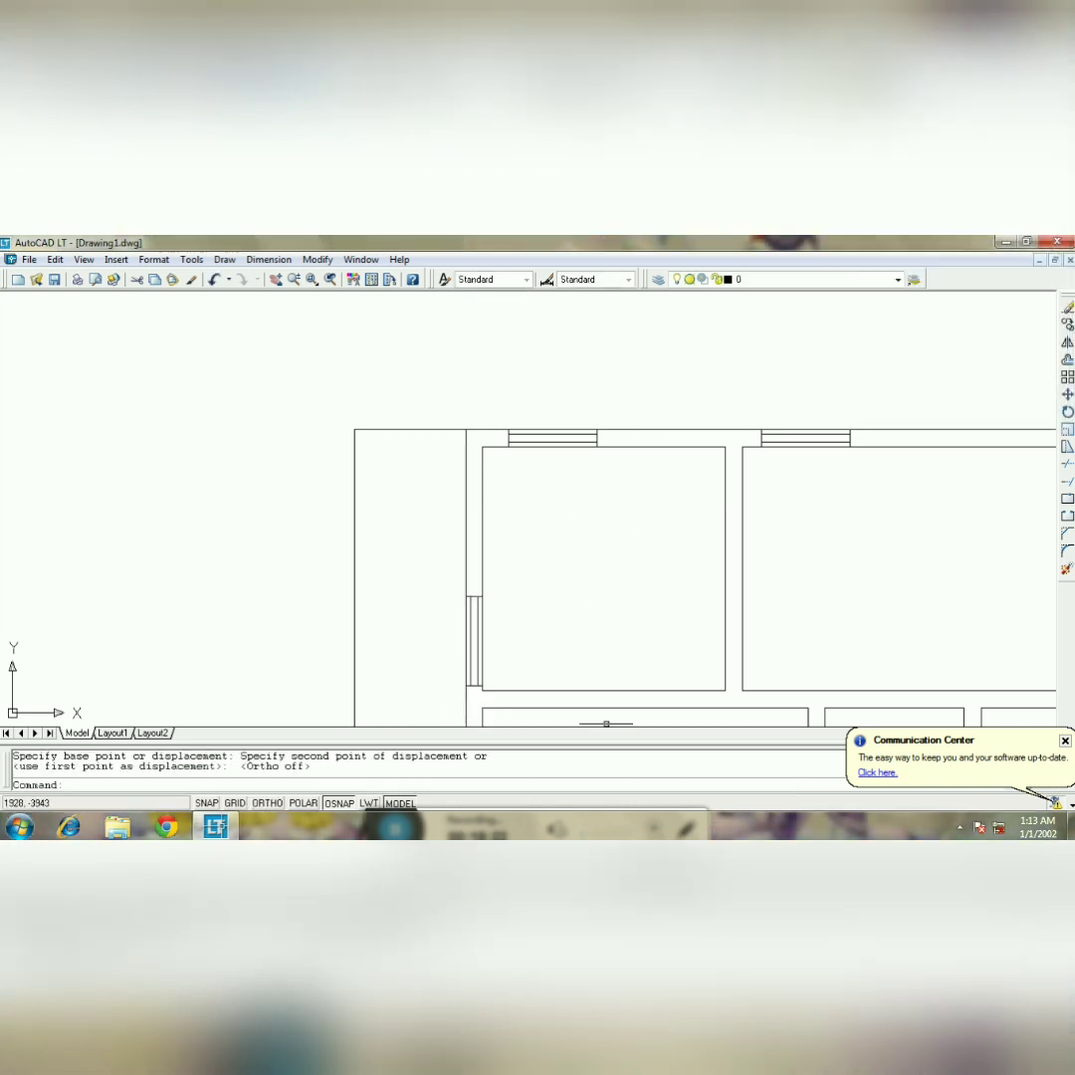
- Copy the vertical window from the left outer wall straight across into the right outer wall of the upper-right room
{"action": "left_click", "coordinate": [277, 288]}
{"action": "left_click_drag", "start_coordinate": [515, 568], "coordinate": [345, 511]}
{"action": "key", "text": "Escape"}
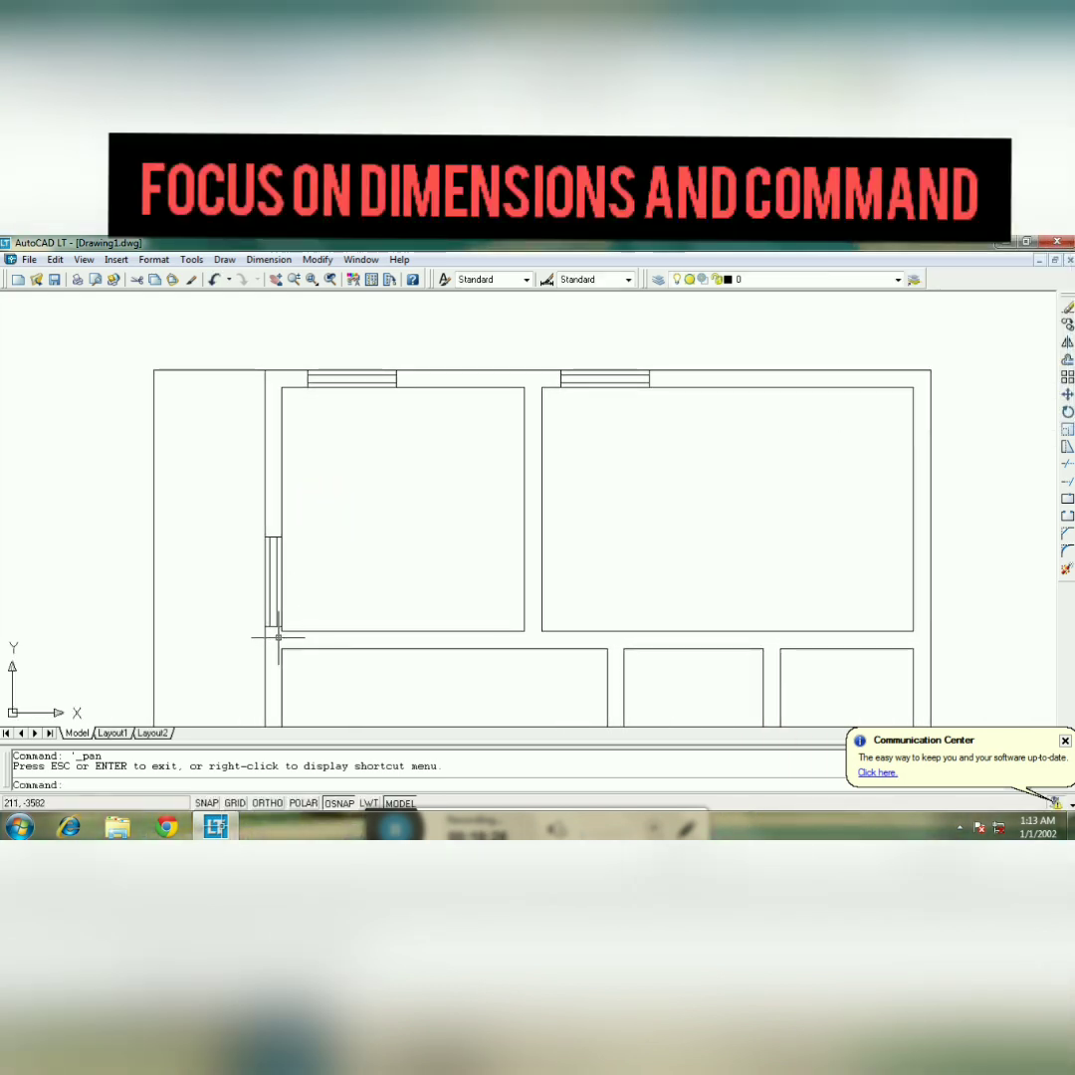
{"action": "left_click", "coordinate": [268, 519]}
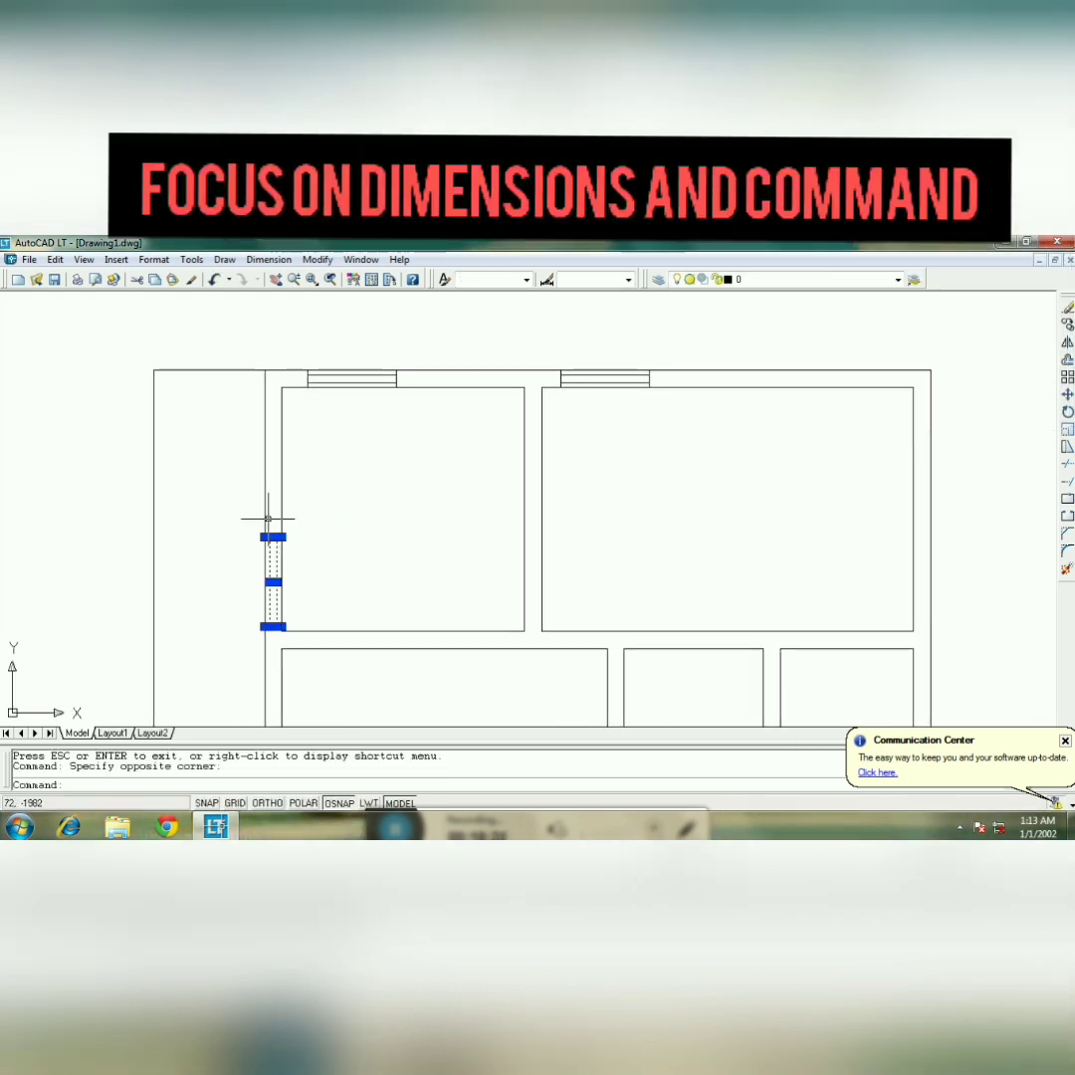
{"action": "type", "text": "co"}
{"action": "key", "text": "Return"}
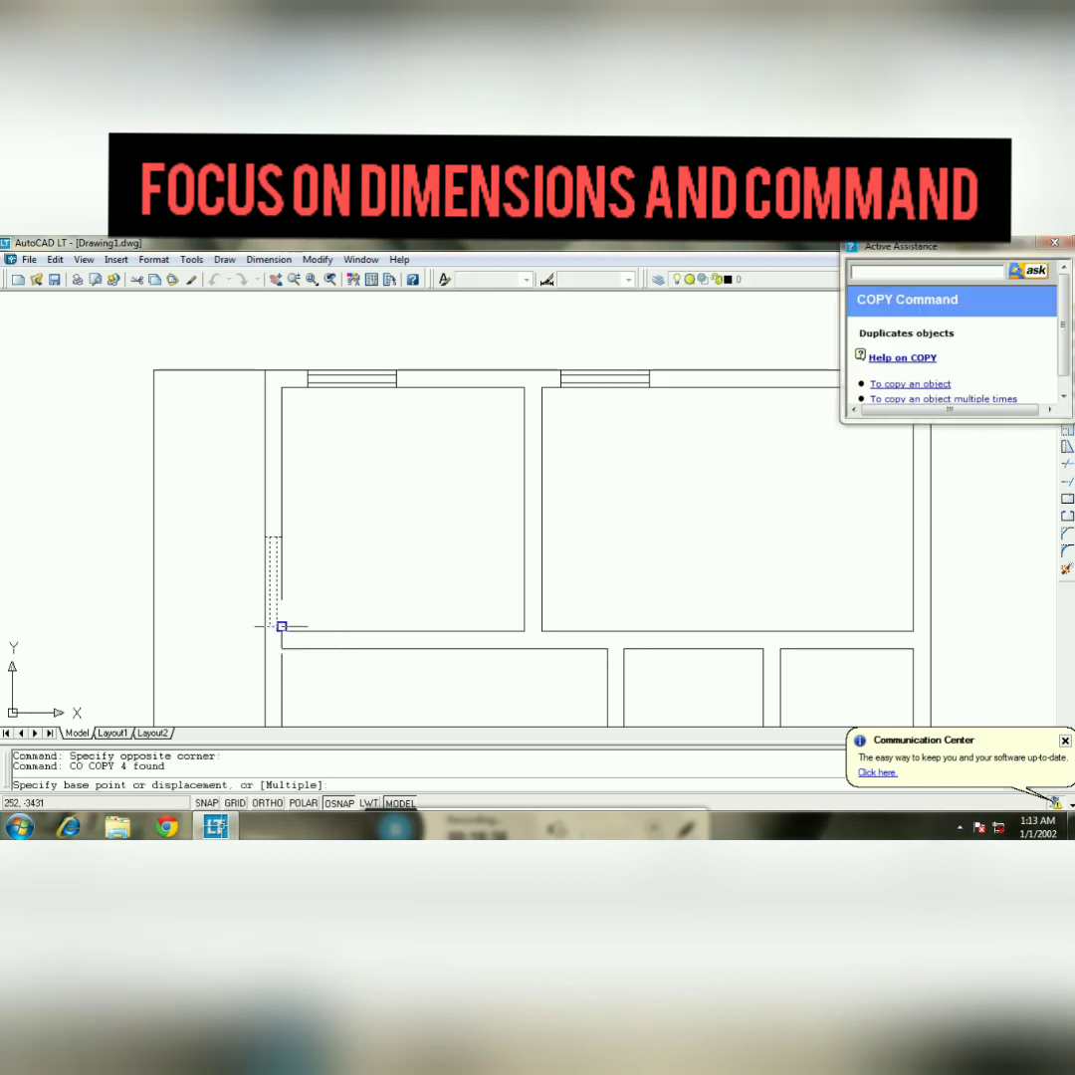
{"action": "left_click", "coordinate": [273, 627]}
{"action": "left_click", "coordinate": [929, 627]}
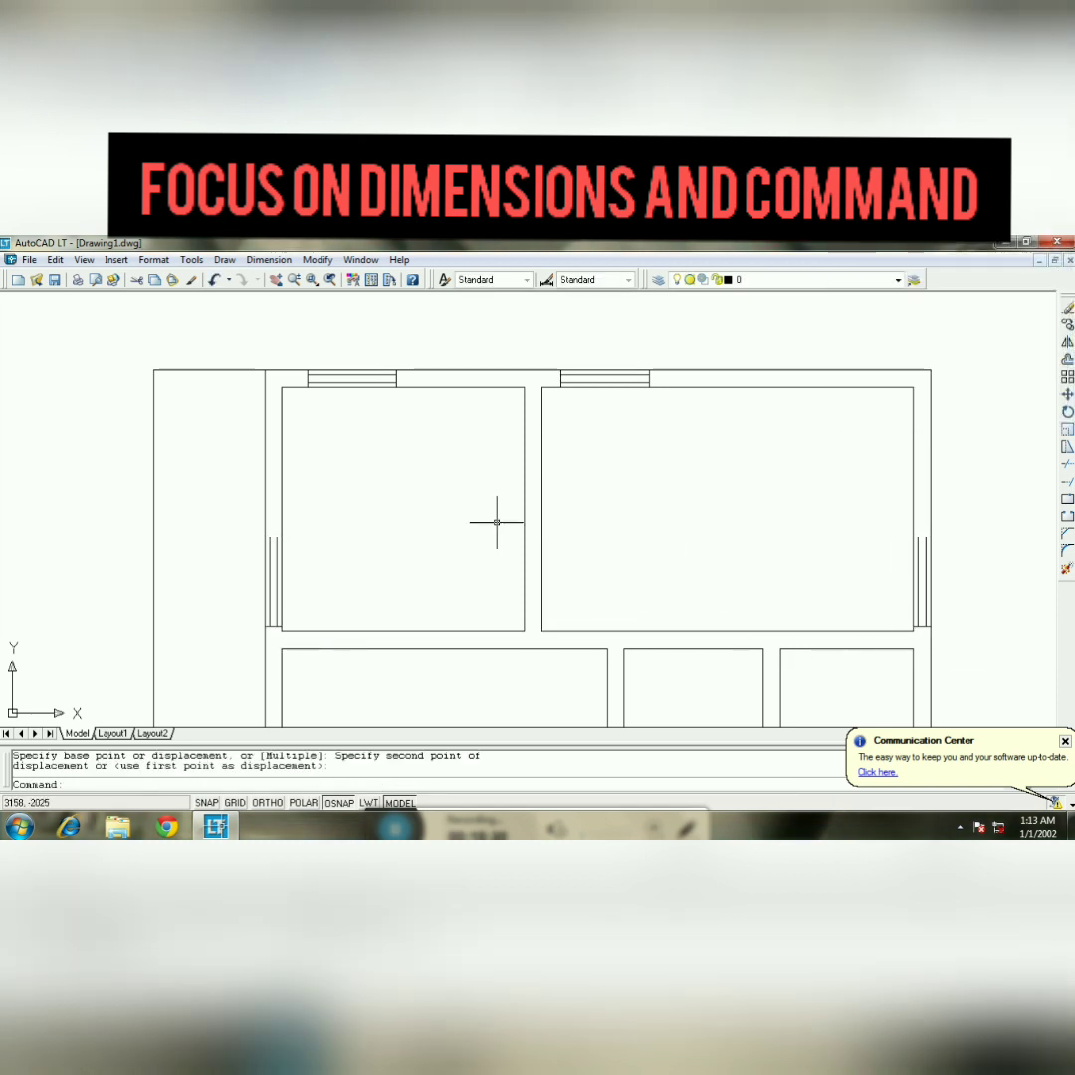
- Copy the left outer wall's window down the same wall to the upper end of the room below
{"action": "left_click", "coordinate": [287, 282]}
{"action": "mouse_move", "coordinate": [493, 585]}
{"action": "left_mouse_down"}
{"action": "mouse_move", "coordinate": [511, 446]}
{"action": "mouse_move", "coordinate": [551, 413]}
{"action": "mouse_move", "coordinate": [554, 444]}
{"action": "mouse_move", "coordinate": [590, 451]}
{"action": "mouse_move", "coordinate": [655, 439]}
{"action": "left_mouse_up"}
{"action": "key", "text": "Escape"}
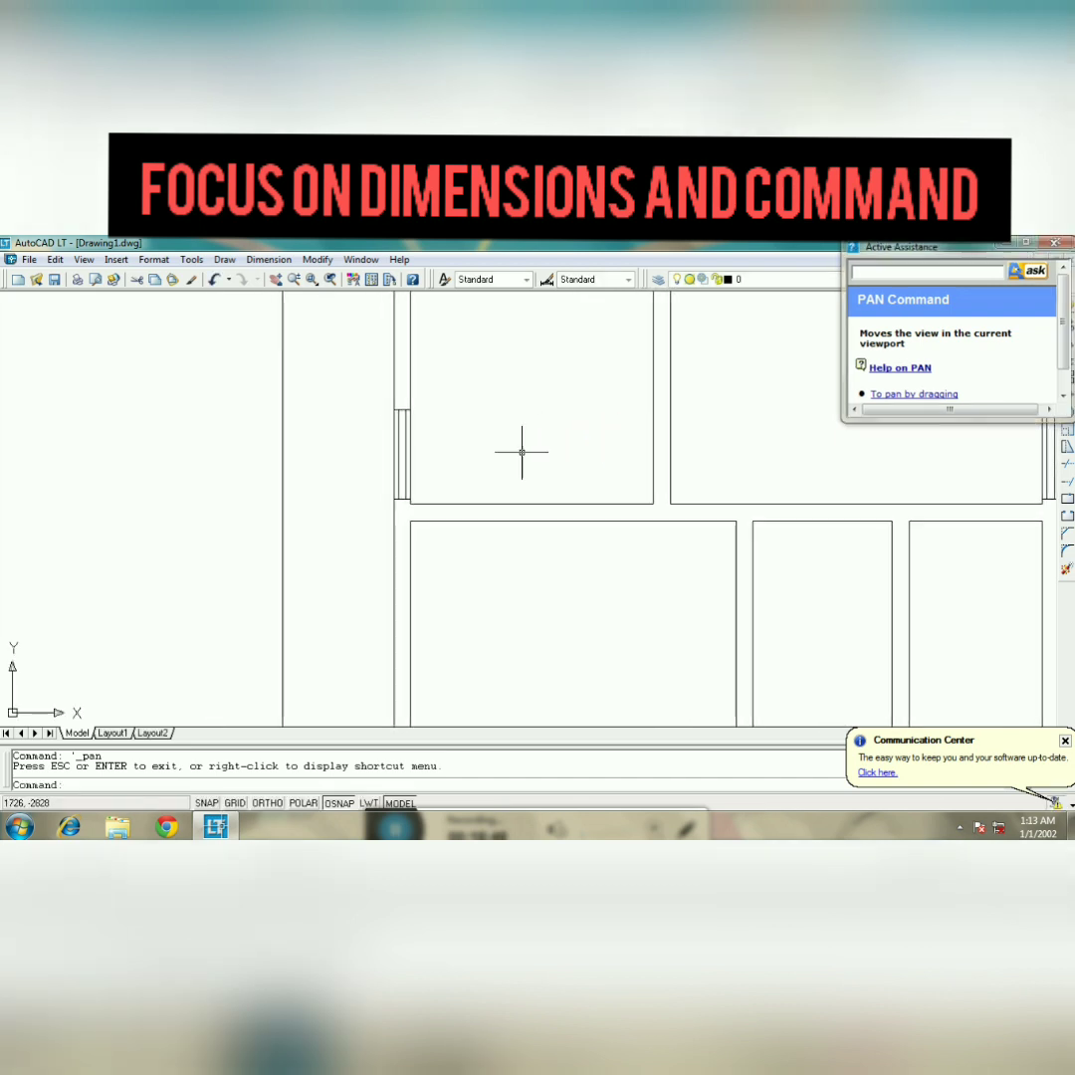
{"action": "left_click", "coordinate": [396, 406]}
{"action": "type", "text": "C"}
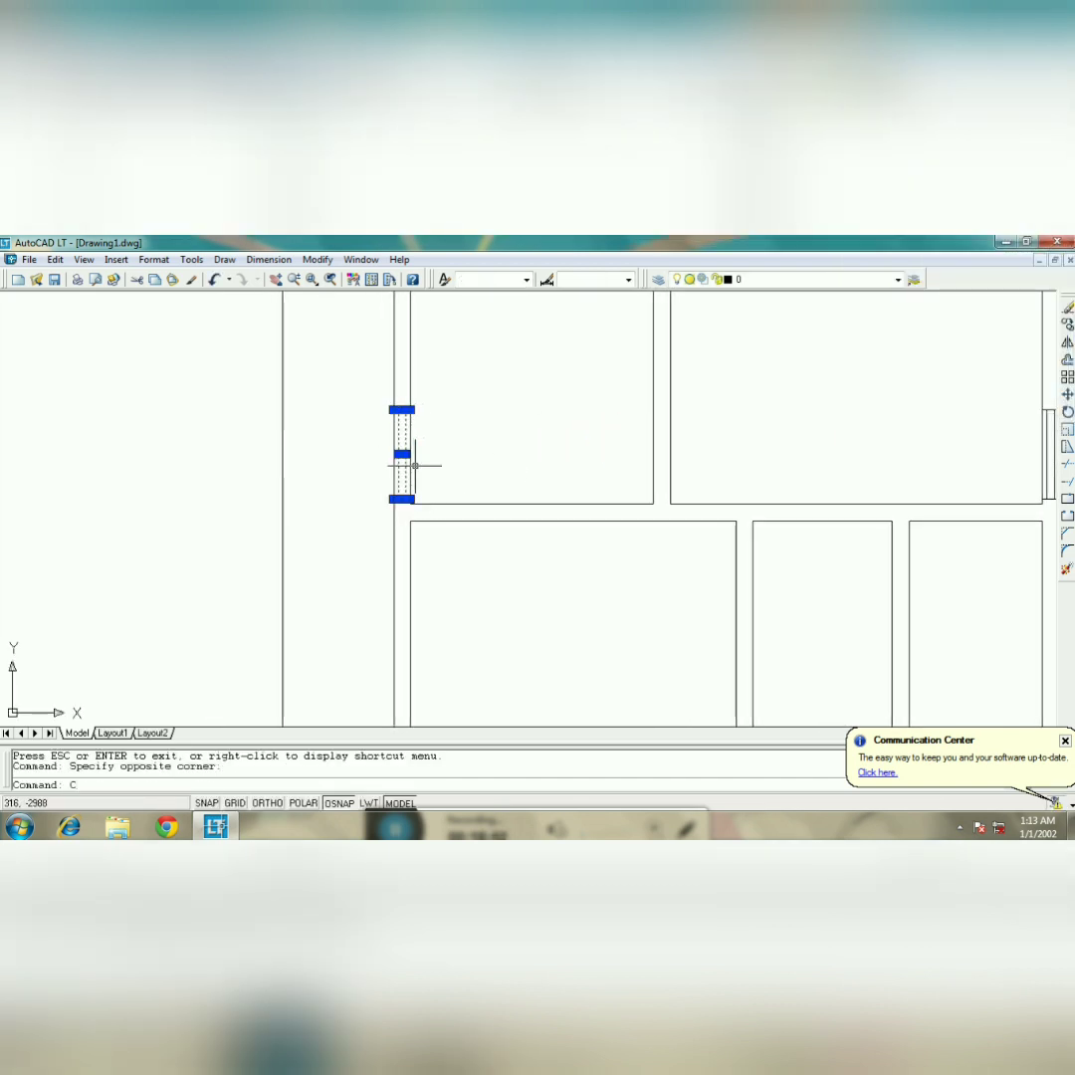
{"action": "type", "text": "O"}
{"action": "key", "text": "Return"}
{"action": "left_click", "coordinate": [410, 499]}
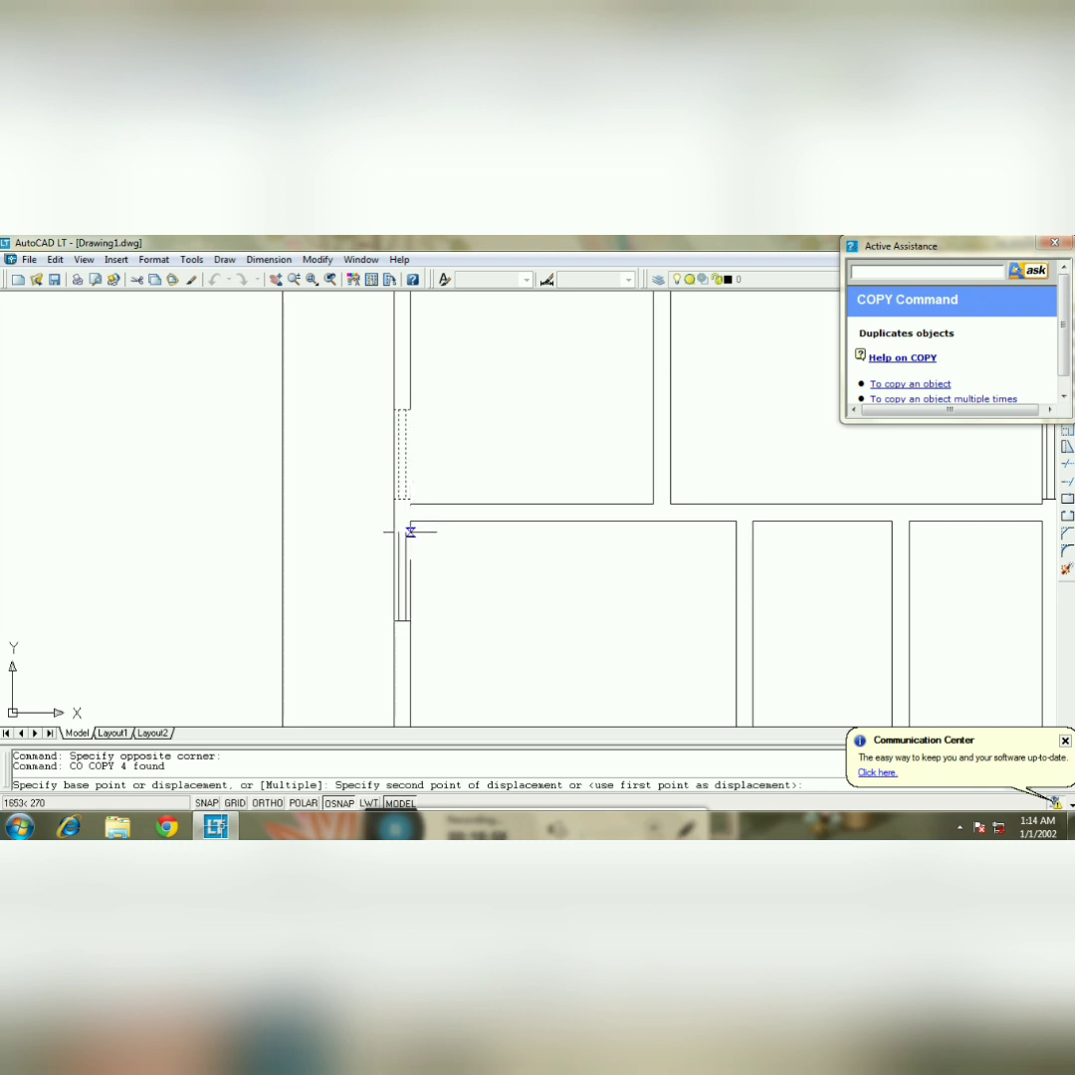
{"action": "left_click", "coordinate": [410, 536]}
- Draw a horizontal line across the right outer wall just above the lower corner of the second-row right room
{"action": "left_click", "coordinate": [276, 280]}
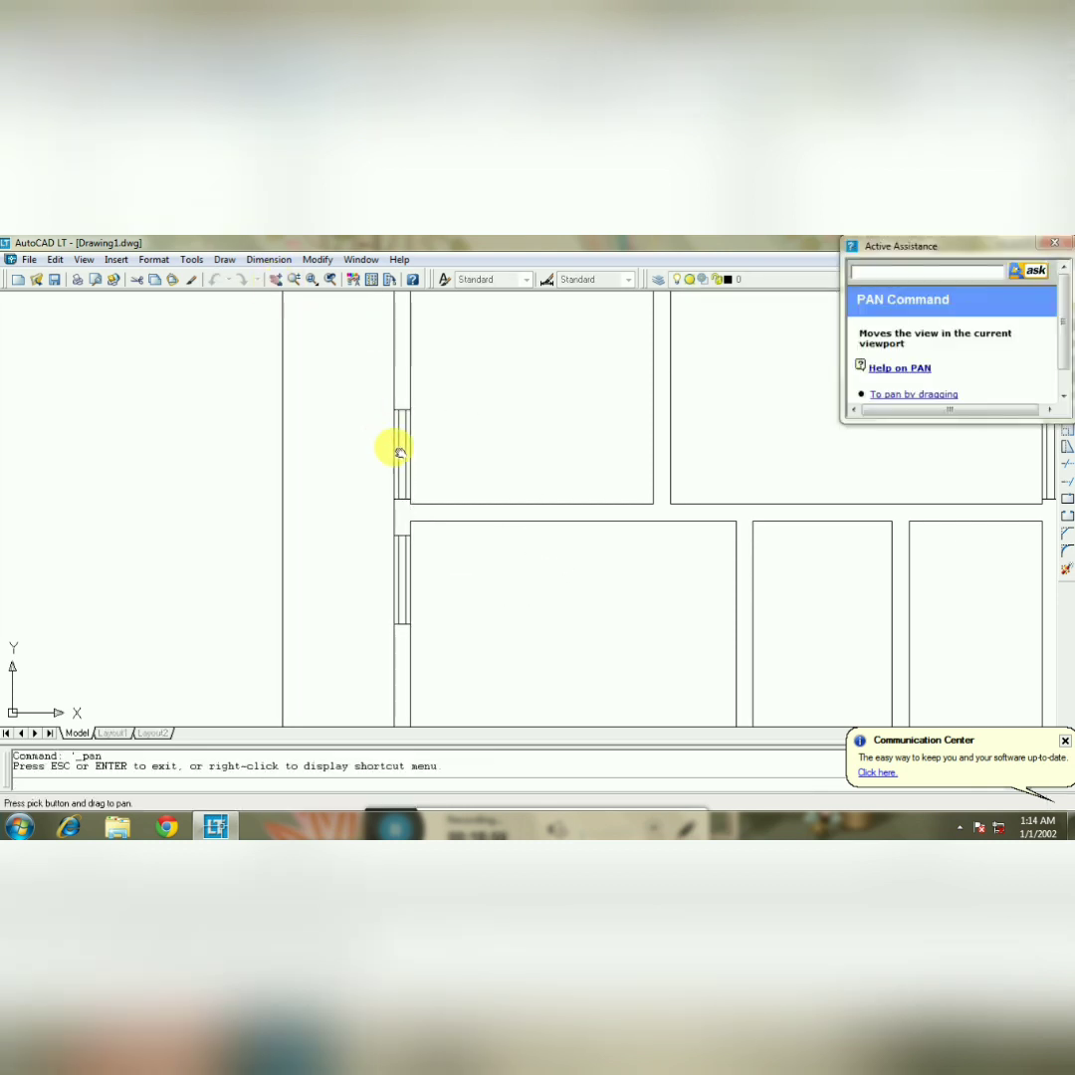
{"action": "left_click_drag", "start_coordinate": [480, 612], "coordinate": [184, 555]}
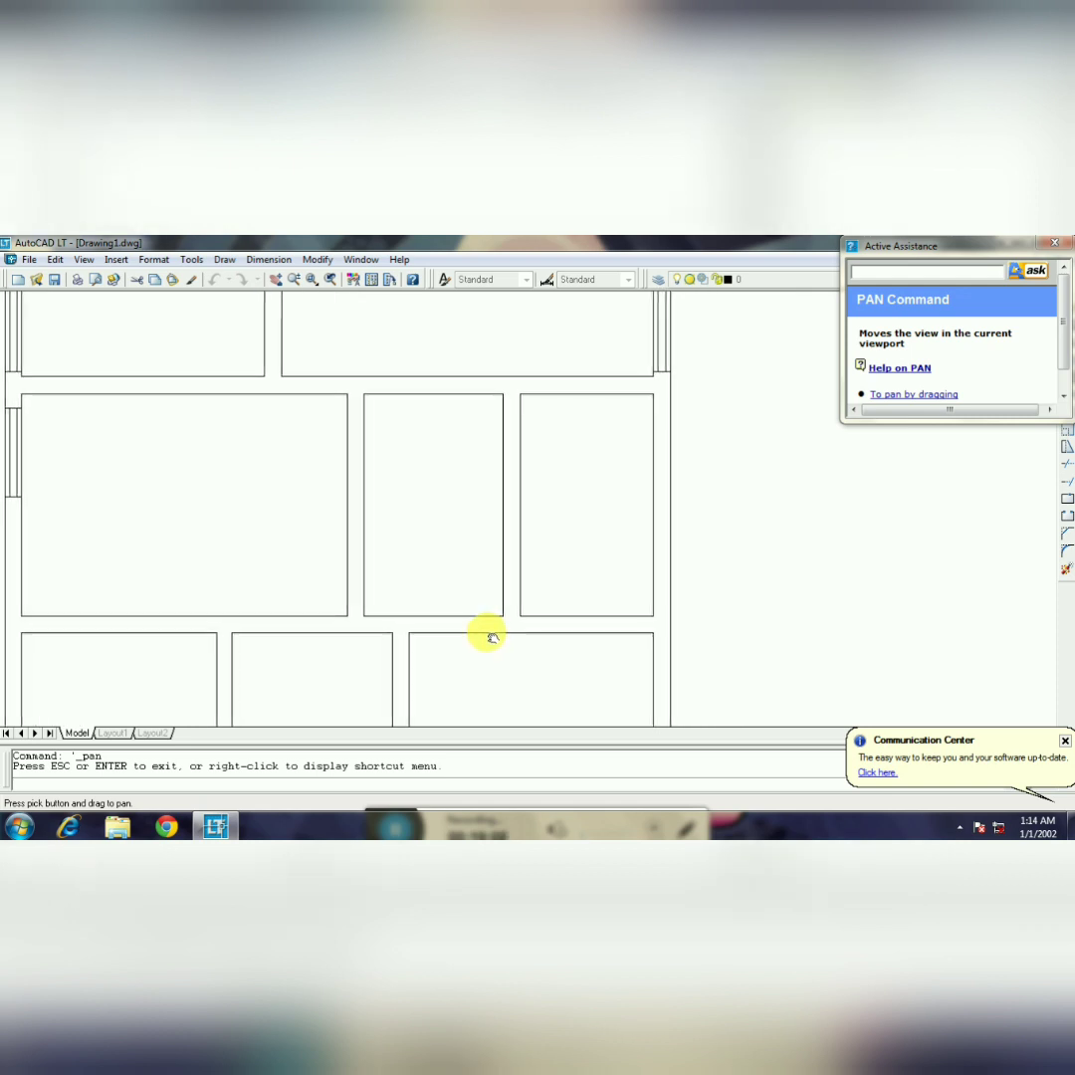
{"action": "key", "text": "Escape"}
{"action": "type", "text": "L"}
{"action": "key", "text": "Return"}
{"action": "left_click", "coordinate": [652, 606]}
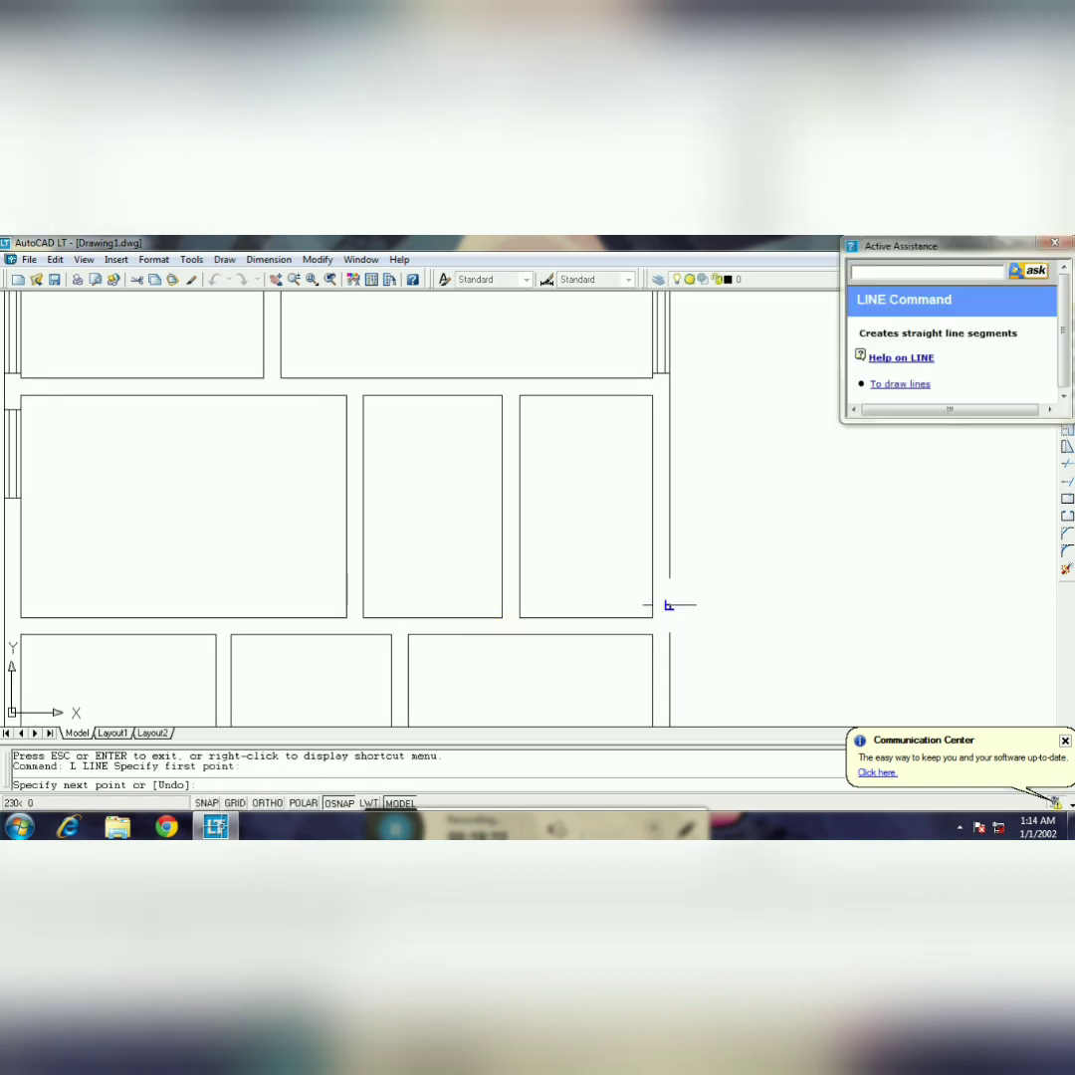
{"action": "left_click", "coordinate": [677, 604]}
{"action": "key", "text": "Return"}
- Offset the new line across the right outer wall upward by 600 to form the small window's other edge
{"action": "type", "text": "o"}
{"action": "key", "text": "Return"}
{"action": "type", "text": "600"}
{"action": "key", "text": "Return"}
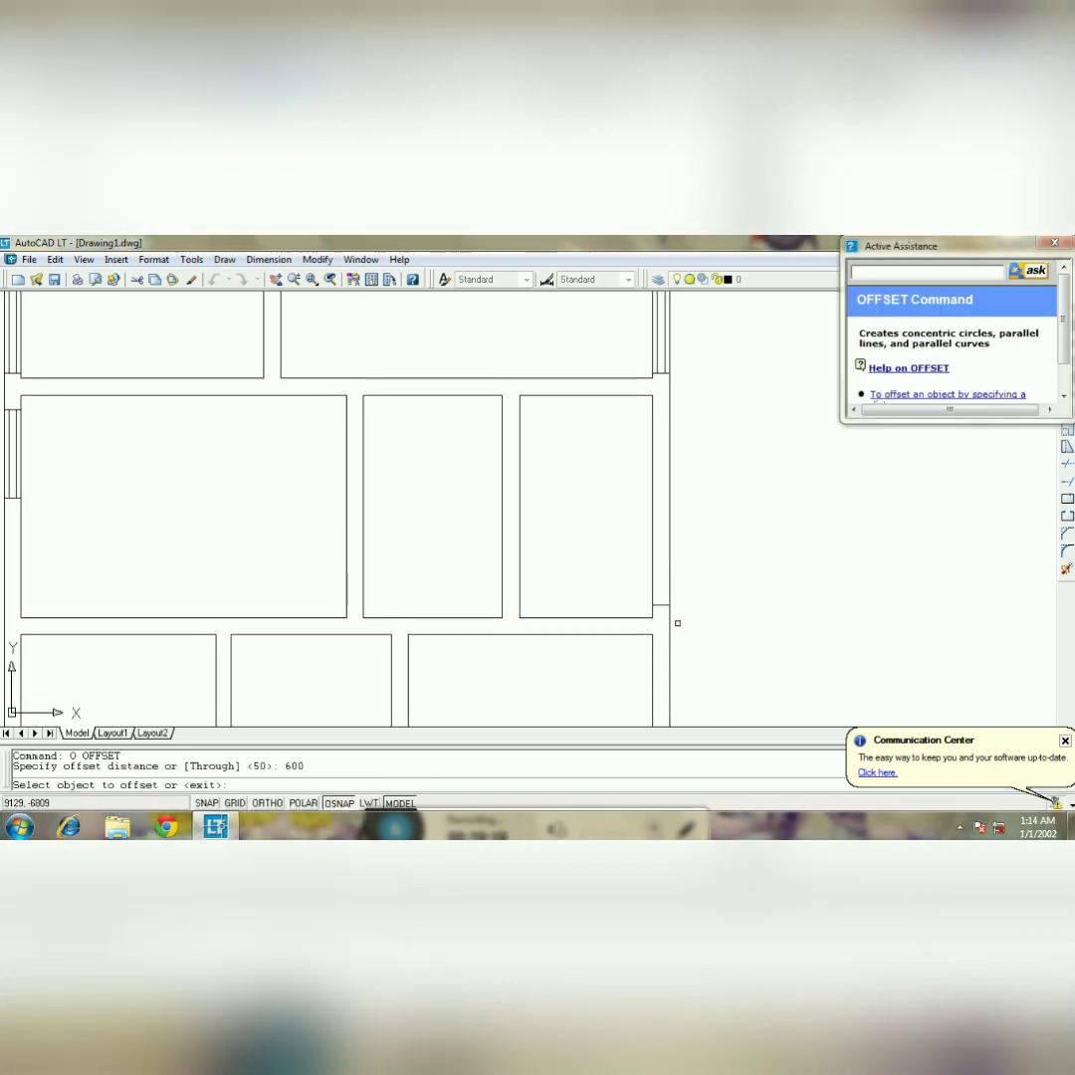
{"action": "left_click", "coordinate": [663, 606]}
{"action": "left_click", "coordinate": [665, 583]}
- Draw a vertical line between the midpoints of the small window's two edge lines in the right outer wall
{"action": "left_click", "coordinate": [293, 279]}
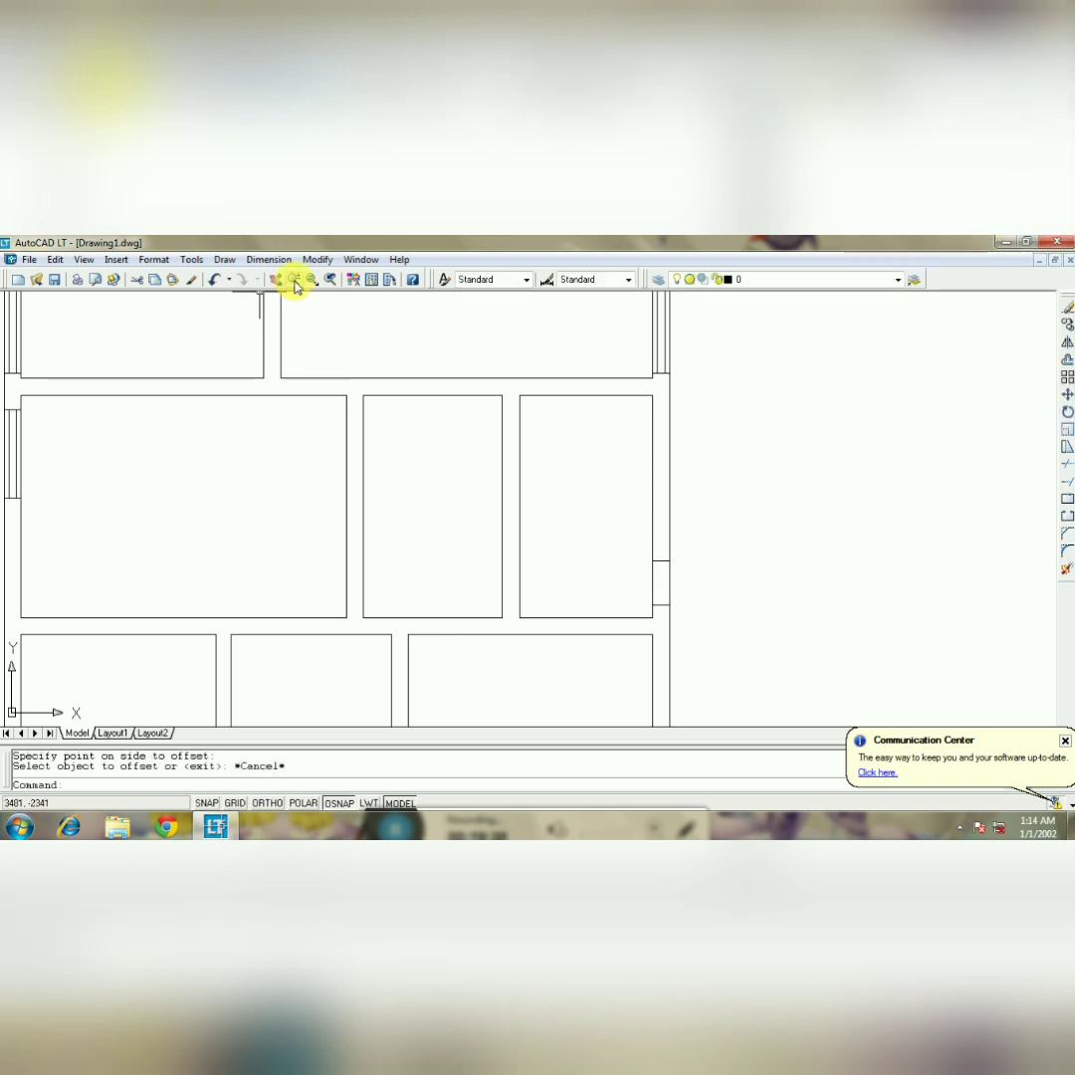
{"action": "left_click_drag", "start_coordinate": [484, 398], "coordinate": [485, 299]}
{"action": "left_click", "coordinate": [276, 280]}
{"action": "left_click_drag", "start_coordinate": [765, 633], "coordinate": [672, 558]}
{"action": "key", "text": "Escape"}
{"action": "type", "text": "L"}
{"action": "key", "text": "Return"}
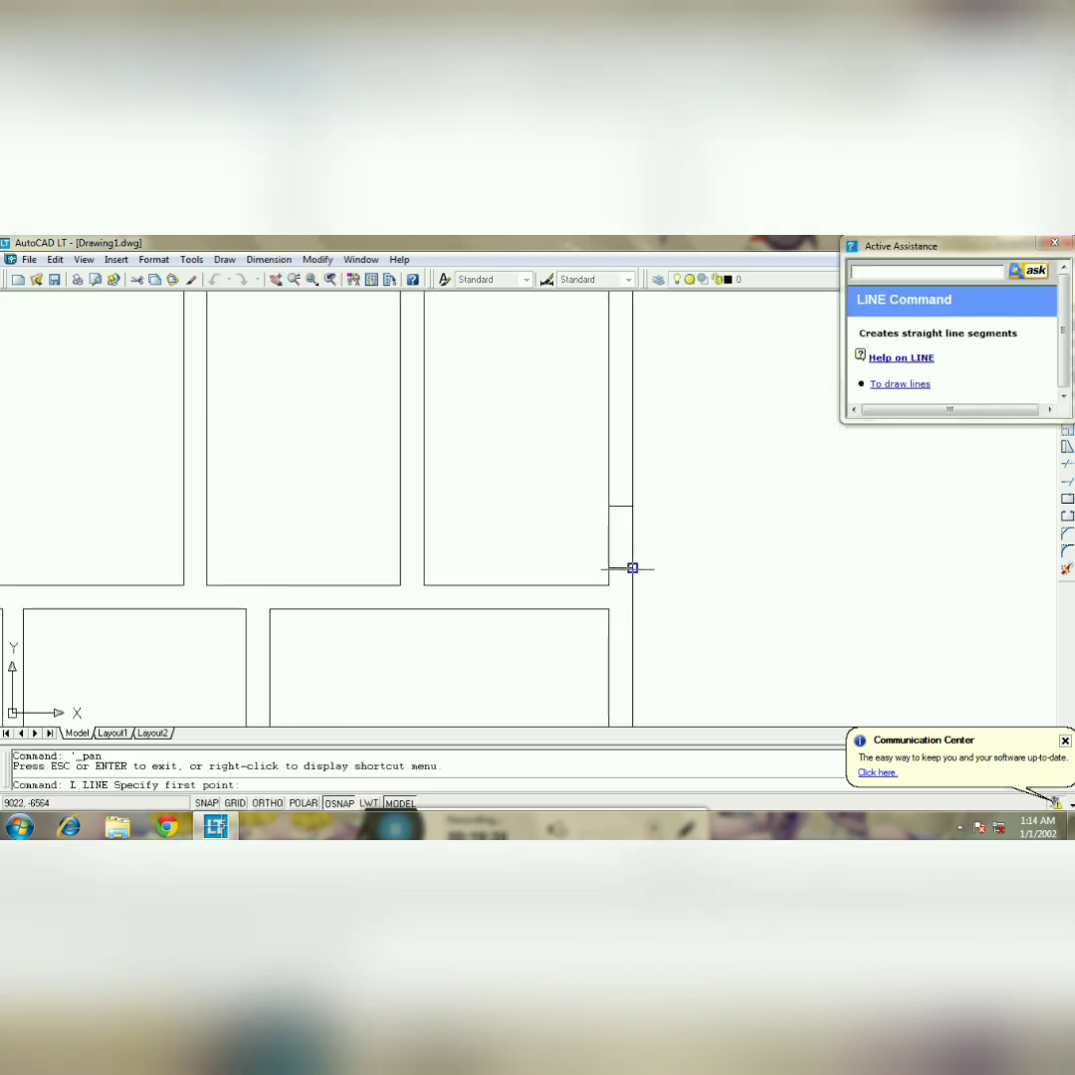
{"action": "left_click", "coordinate": [620, 567]}
{"action": "left_click", "coordinate": [620, 506]}
{"action": "key", "text": "Return"}
- Offset the small window's vertical centre line by 50 to both sides and remove the original centre line
{"action": "type", "text": "O"}
{"action": "key", "text": "Return"}
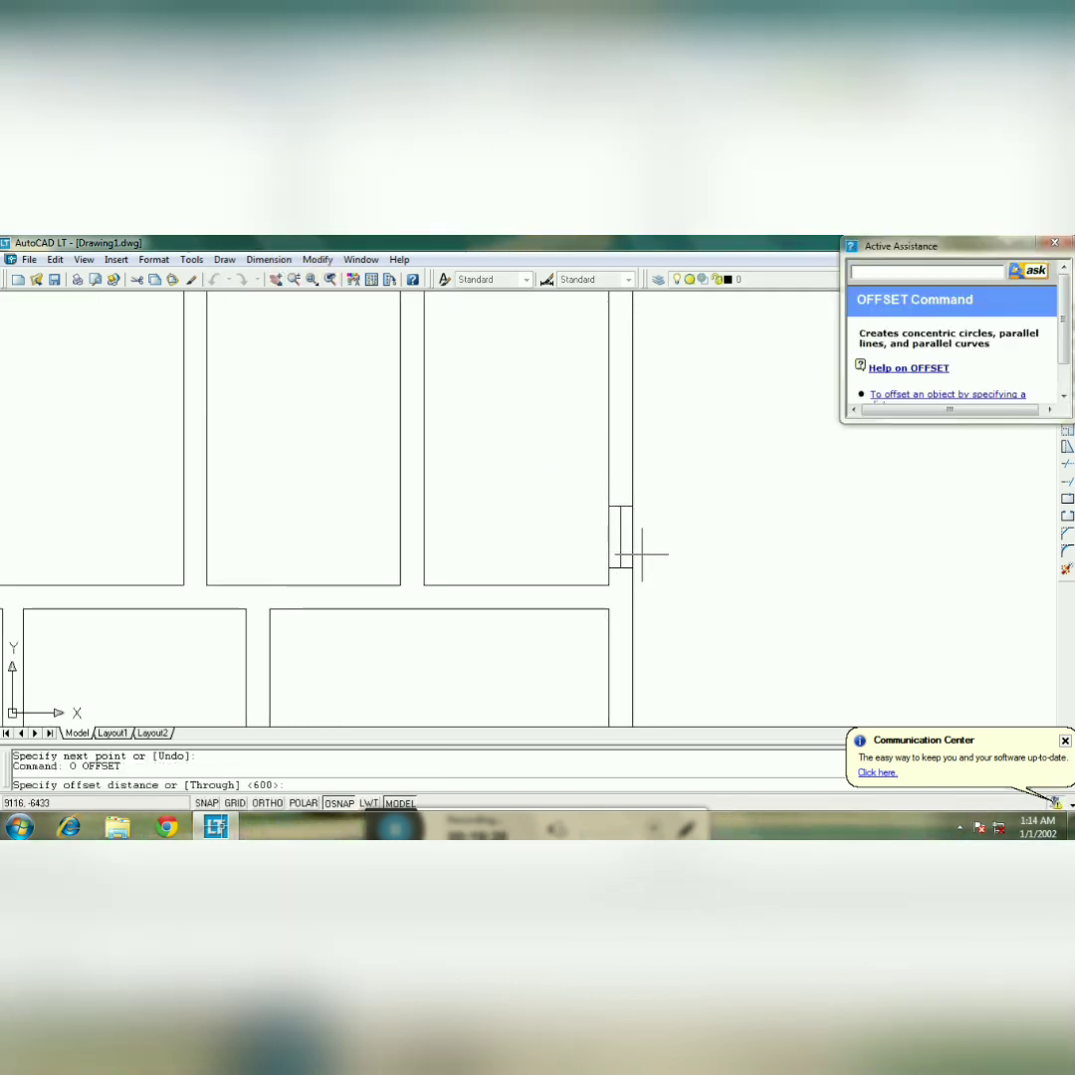
{"action": "type", "text": "50"}
{"action": "key", "text": "Return"}
{"action": "key", "text": "Escape"}
{"action": "type", "text": "O"}
{"action": "key", "text": "Return"}
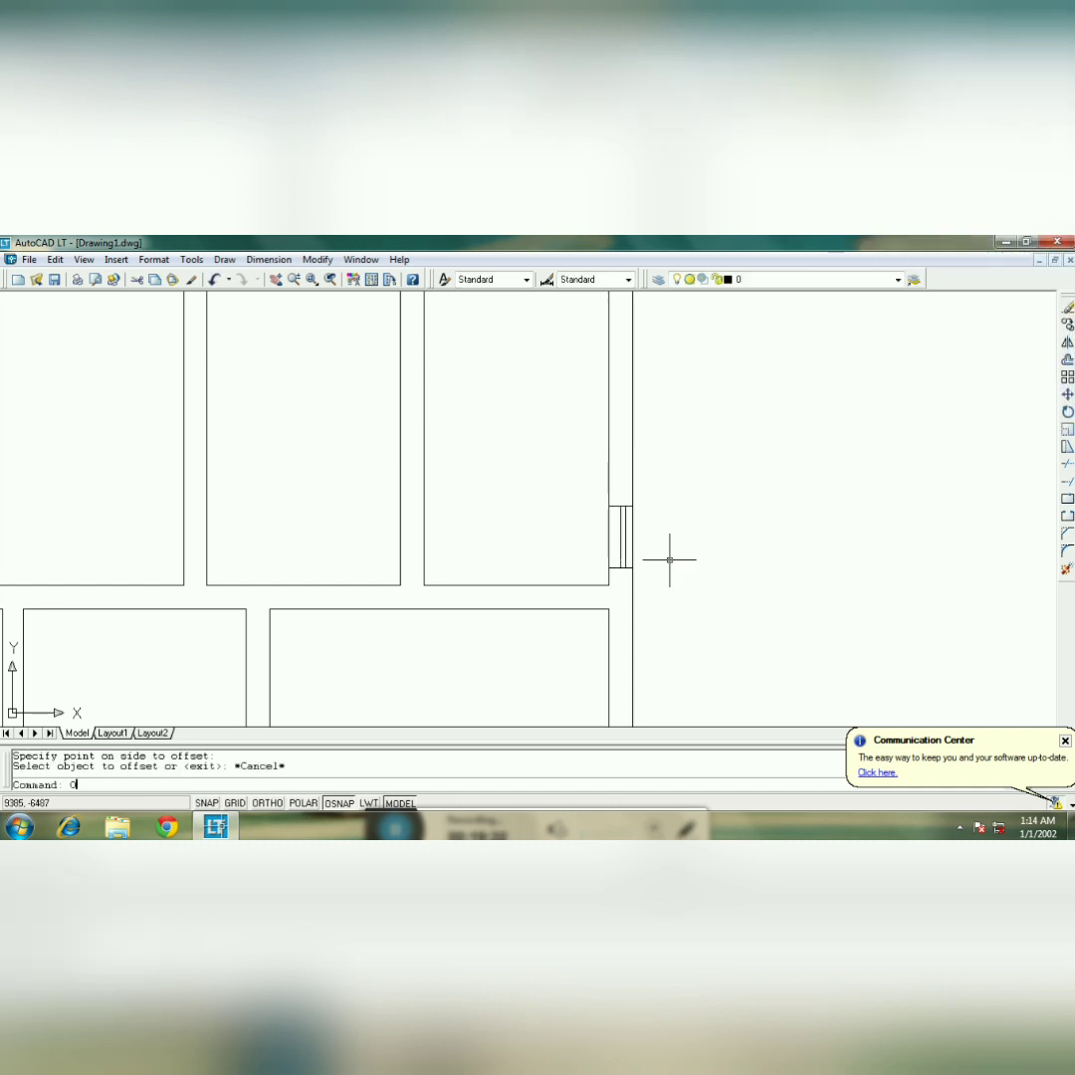
{"action": "type", "text": "50"}
{"action": "key", "text": "Return"}
{"action": "left_click", "coordinate": [621, 533]}
{"action": "left_click", "coordinate": [580, 528]}
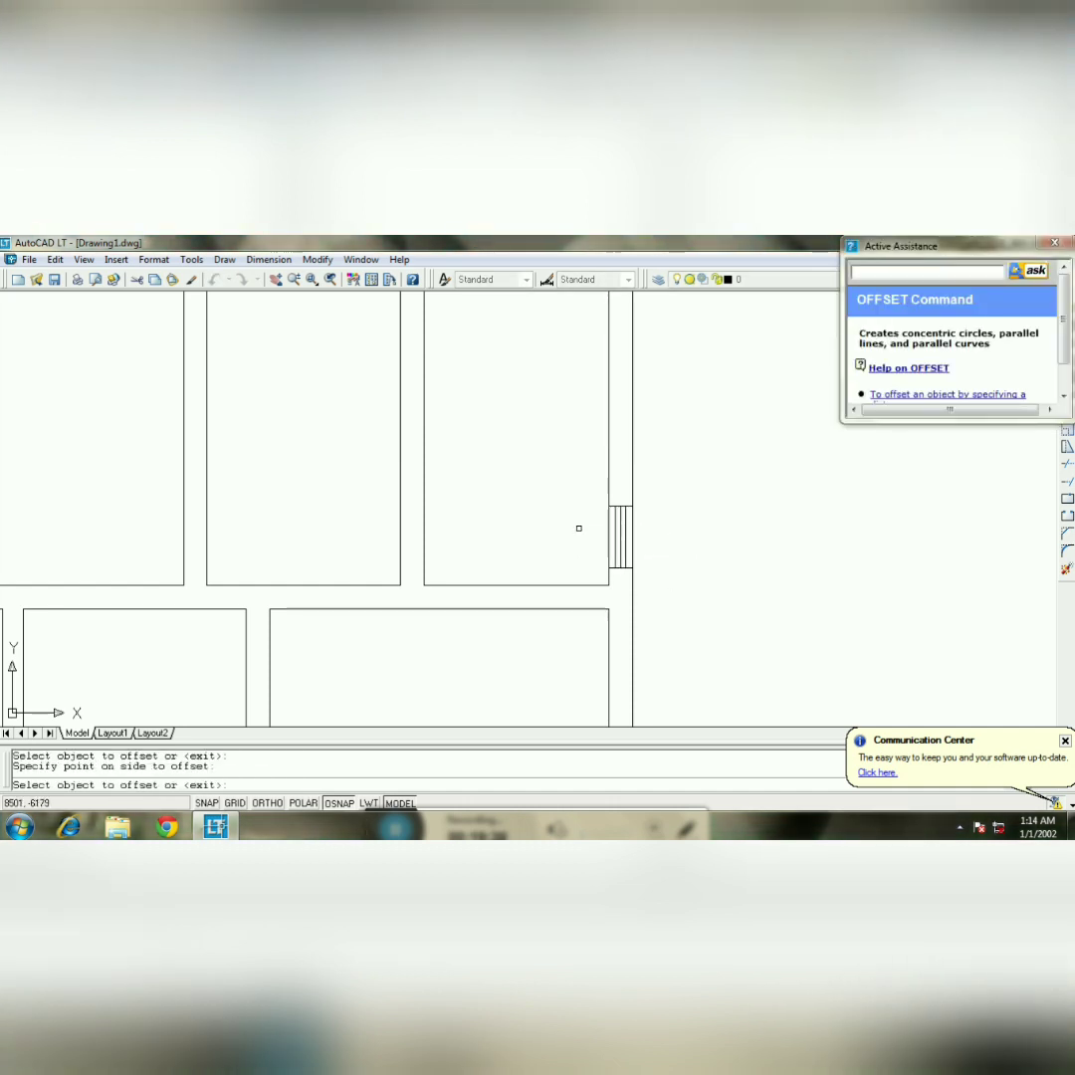
{"action": "key", "text": "Escape"}
{"action": "left_click", "coordinate": [295, 279]}
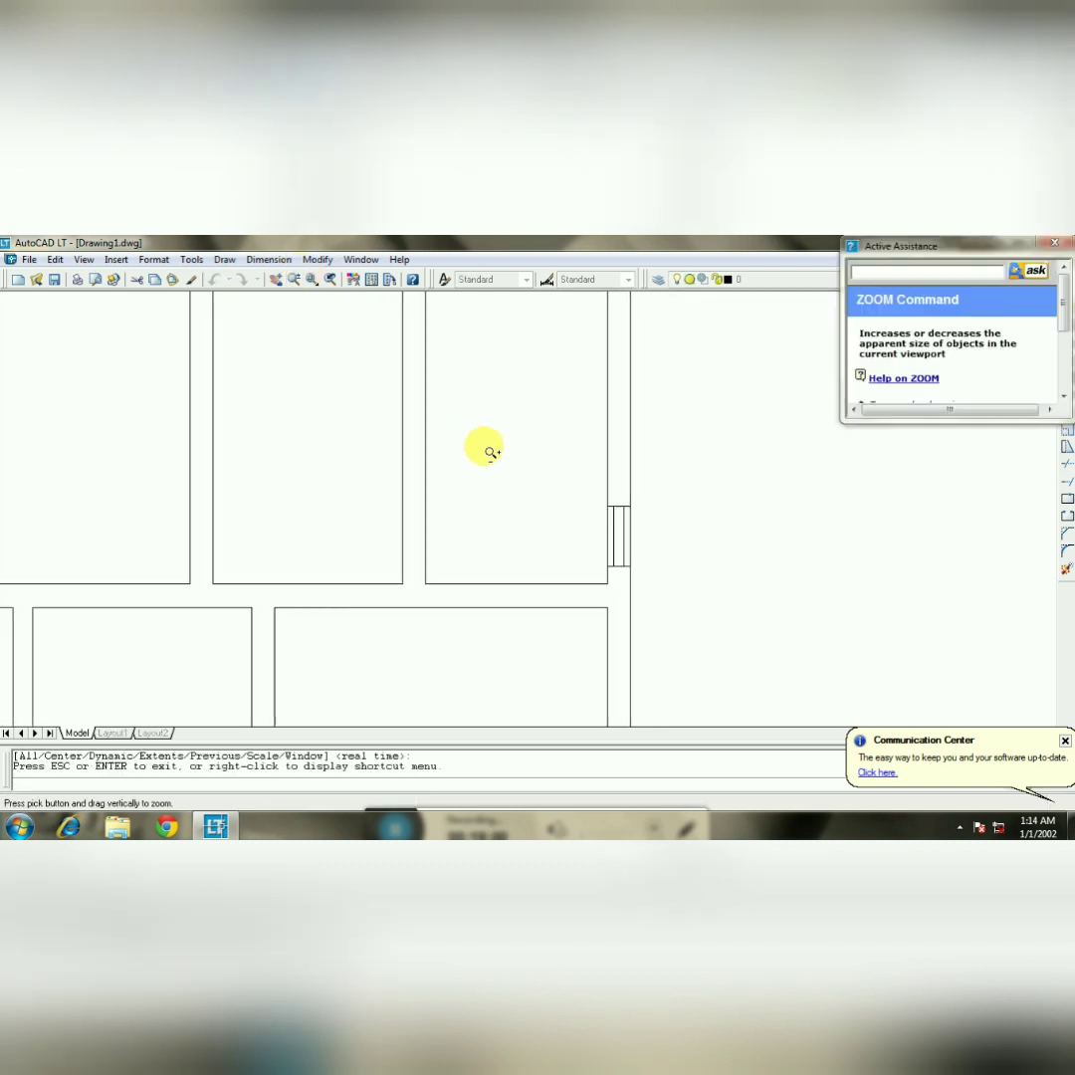
{"action": "mouse_move", "coordinate": [487, 446]}
{"action": "left_mouse_down"}
{"action": "mouse_move", "coordinate": [589, 489]}
{"action": "mouse_move", "coordinate": [614, 542]}
{"action": "mouse_move", "coordinate": [612, 511]}
{"action": "mouse_move", "coordinate": [415, 474]}
{"action": "left_mouse_up"}
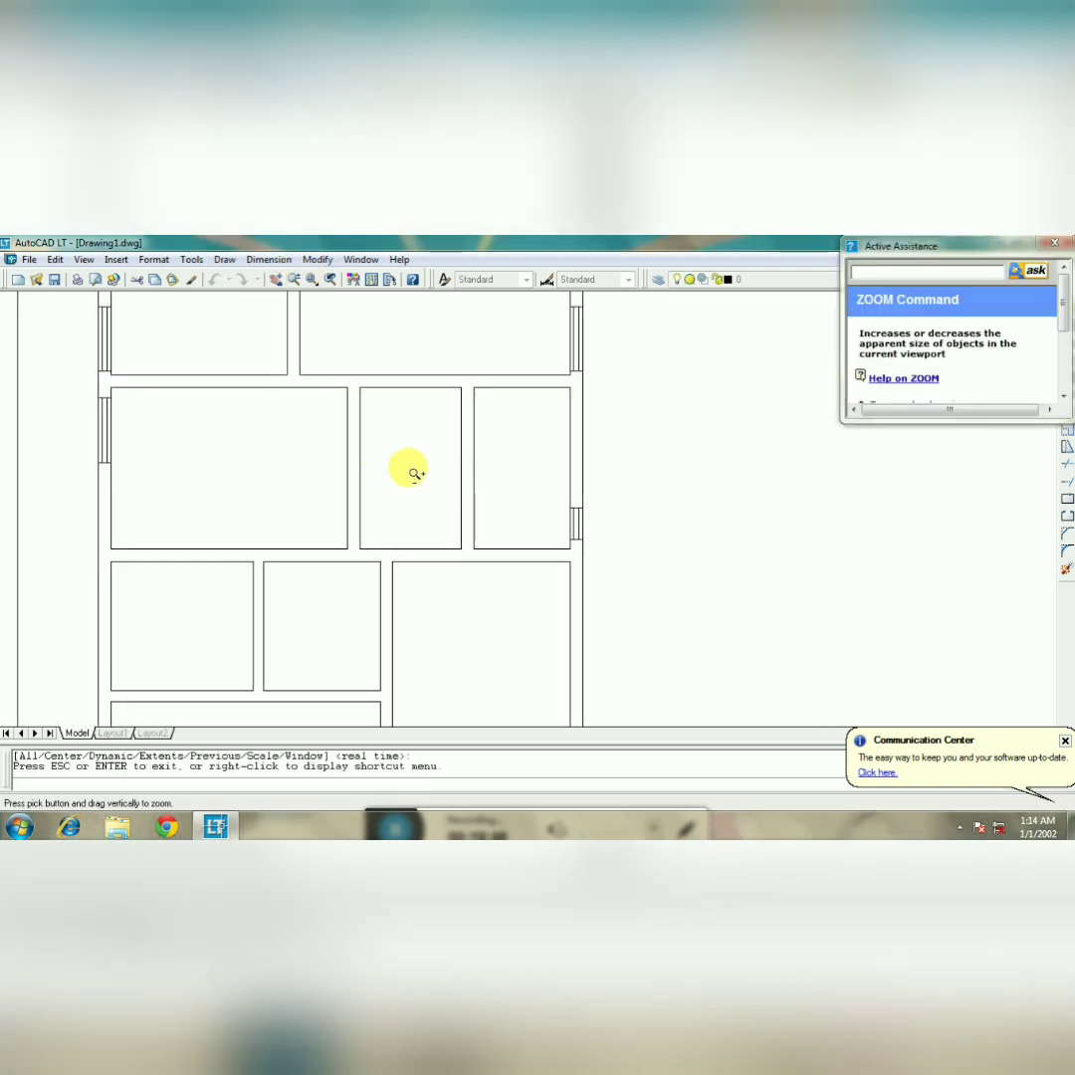
{"action": "left_click", "coordinate": [276, 280]}
{"action": "left_click_drag", "start_coordinate": [286, 613], "coordinate": [555, 562]}
{"action": "key", "text": "Escape"}
{"action": "left_click", "coordinate": [379, 425]}
{"action": "key", "text": "Escape"}
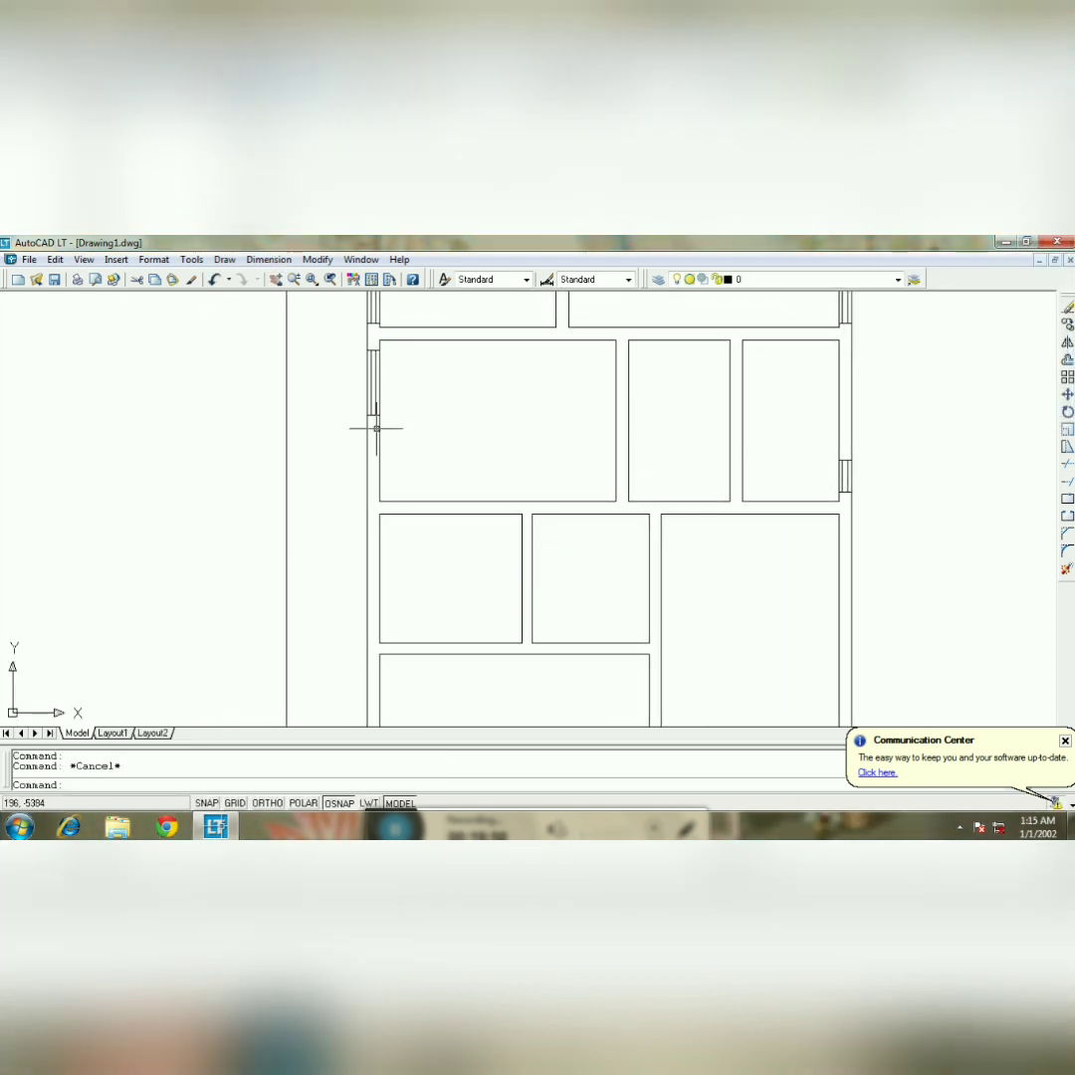
{"action": "left_click", "coordinate": [379, 421]}
{"action": "key", "text": "Escape"}
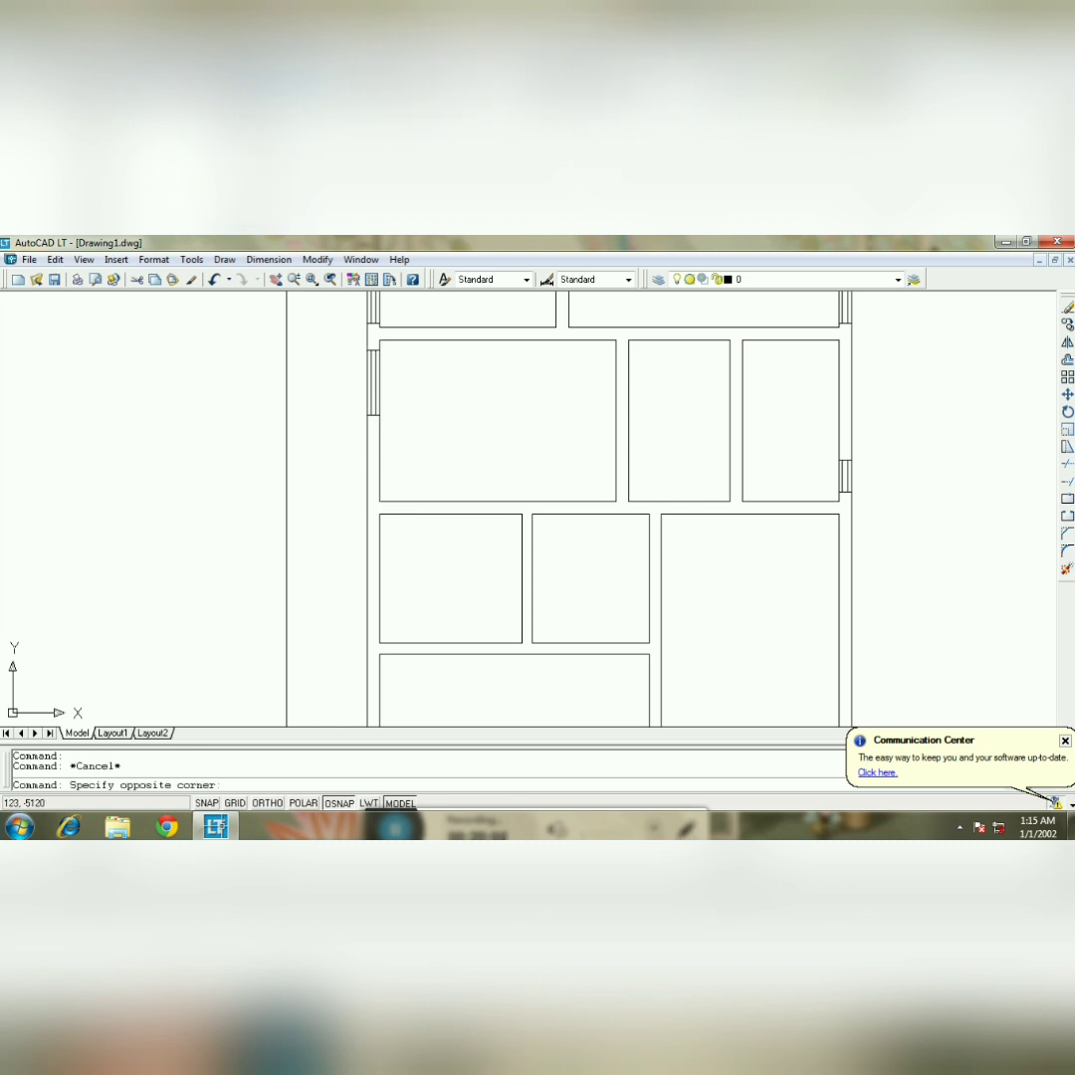
{"action": "key", "text": "Escape"}
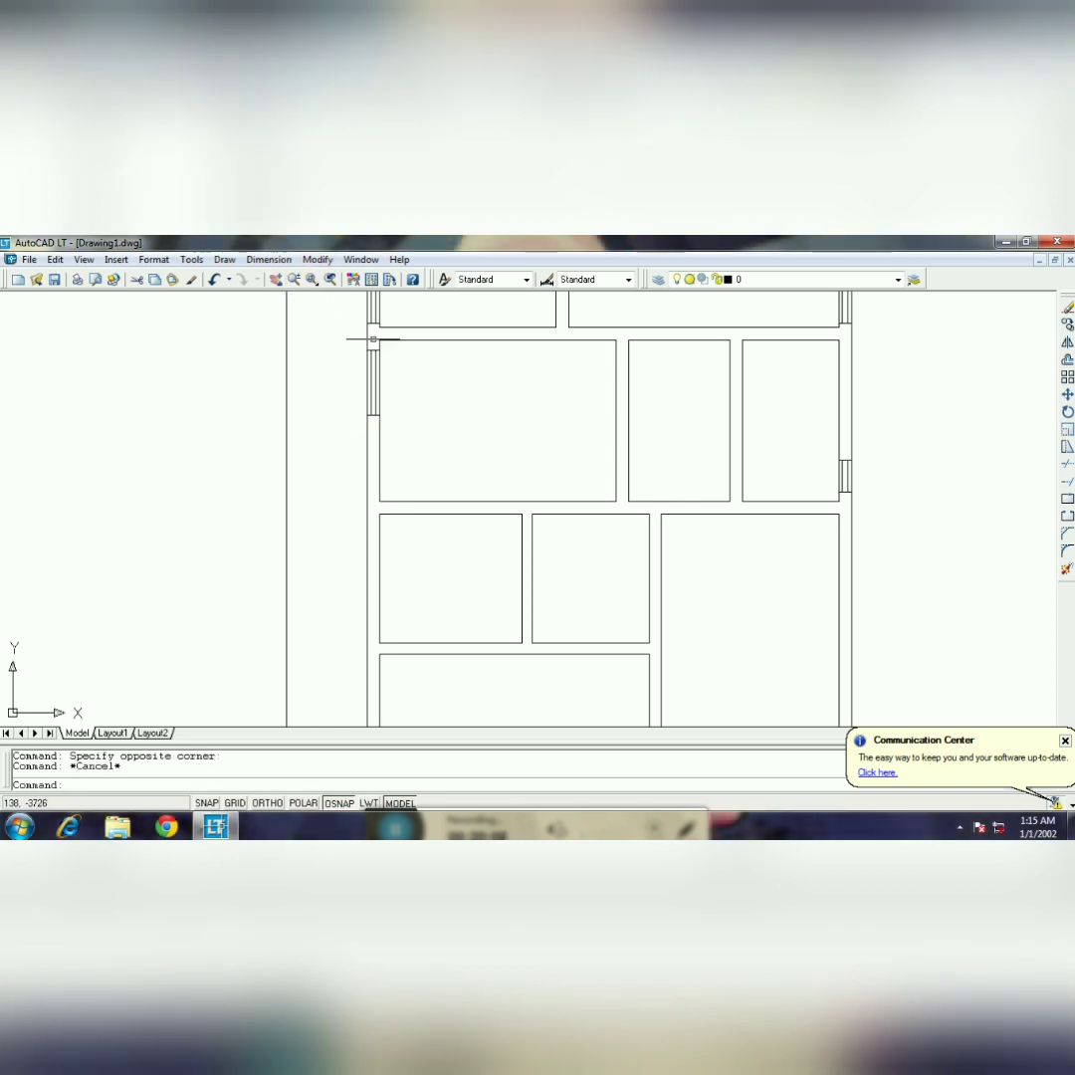
- Paste the M.PNG object from the clipboard into the drawing and close its OLE properties
{"action": "key", "text": "ctrl+v"}
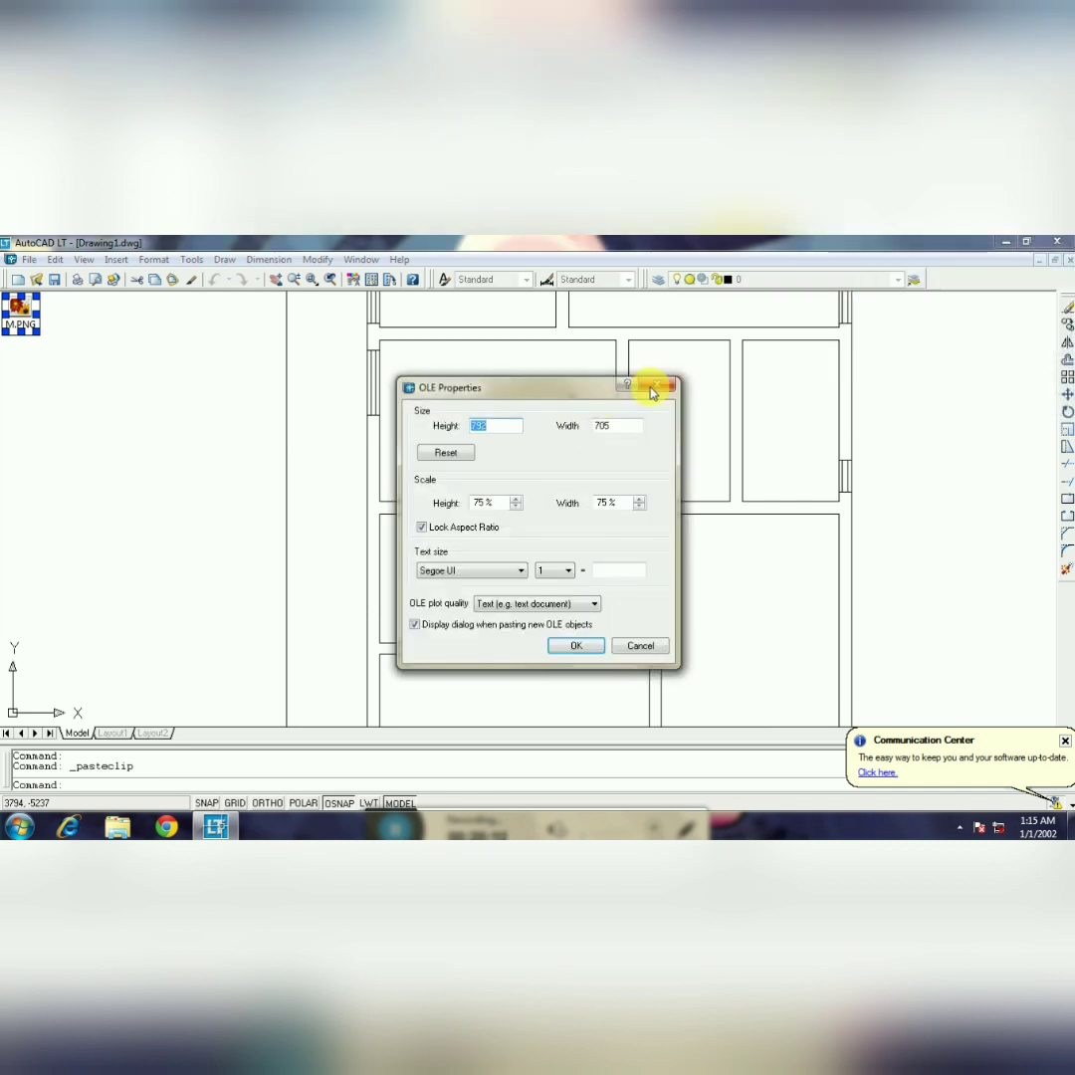
{"action": "left_click", "coordinate": [652, 391]}
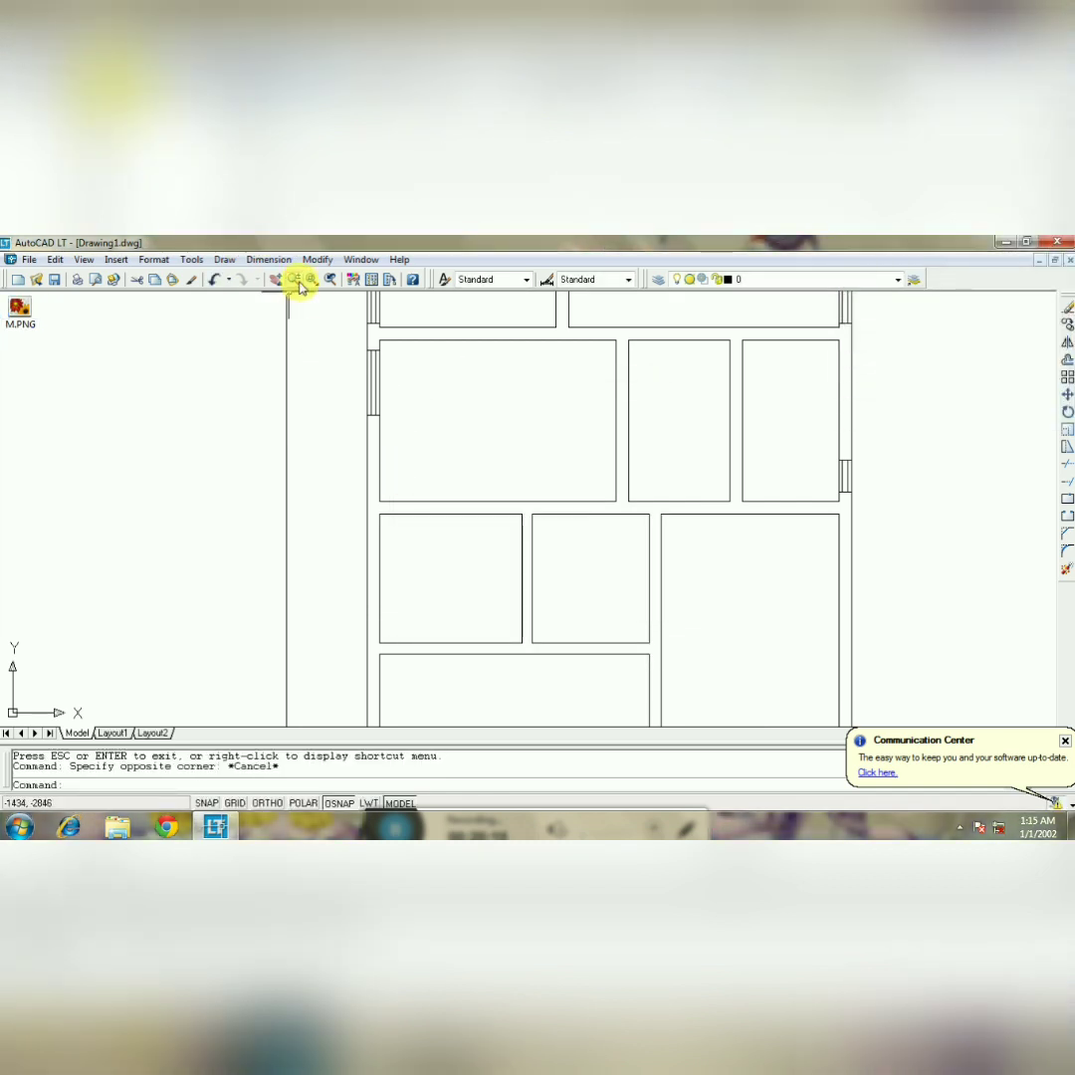
- Copy the 1200 wide window in the left outer wall, beside the wide room in the plan's middle, to the clipboard
{"action": "left_click", "coordinate": [298, 282]}
{"action": "left_click_drag", "start_coordinate": [335, 378], "coordinate": [334, 326]}
{"action": "mouse_move", "coordinate": [392, 424]}
{"action": "left_mouse_down"}
{"action": "mouse_move", "coordinate": [403, 483]}
{"action": "mouse_move", "coordinate": [398, 328]}
{"action": "left_mouse_up"}
{"action": "key", "text": "Escape"}
{"action": "left_click", "coordinate": [372, 403]}
{"action": "left_click", "coordinate": [292, 282]}
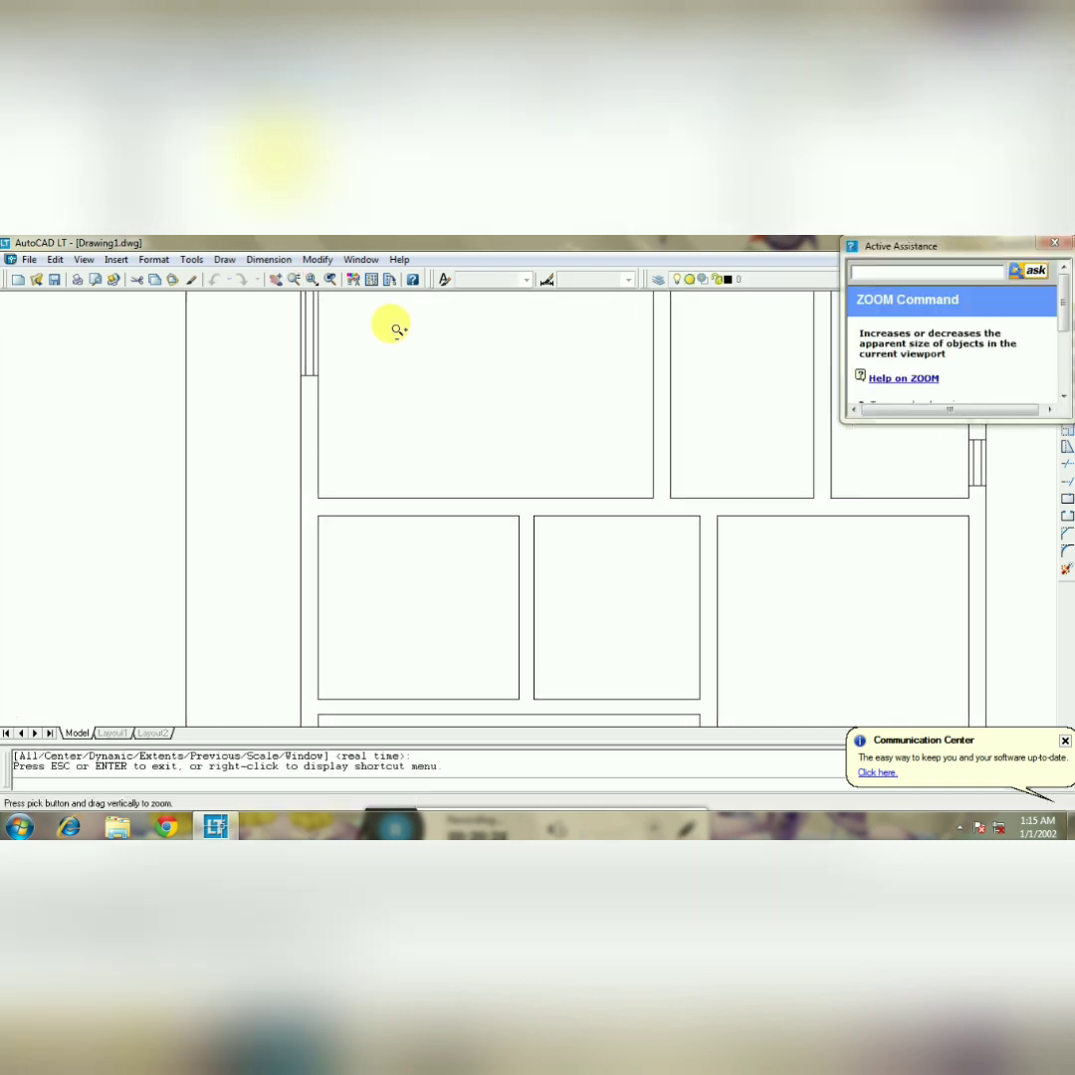
{"action": "key", "text": "Escape"}
{"action": "left_click", "coordinate": [276, 282]}
{"action": "left_click_drag", "start_coordinate": [330, 380], "coordinate": [376, 507]}
{"action": "key", "text": "Escape"}
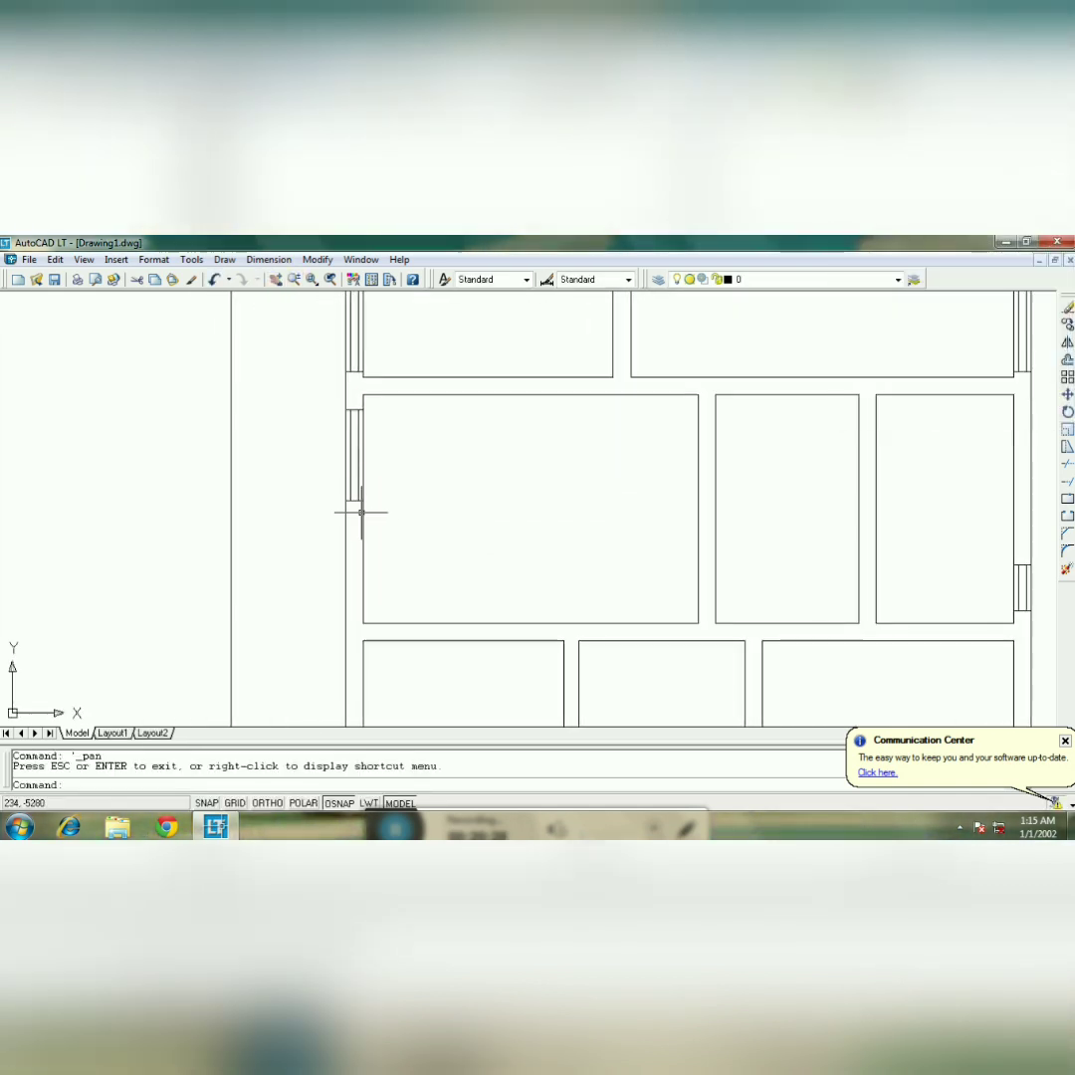
{"action": "left_click", "coordinate": [358, 502]}
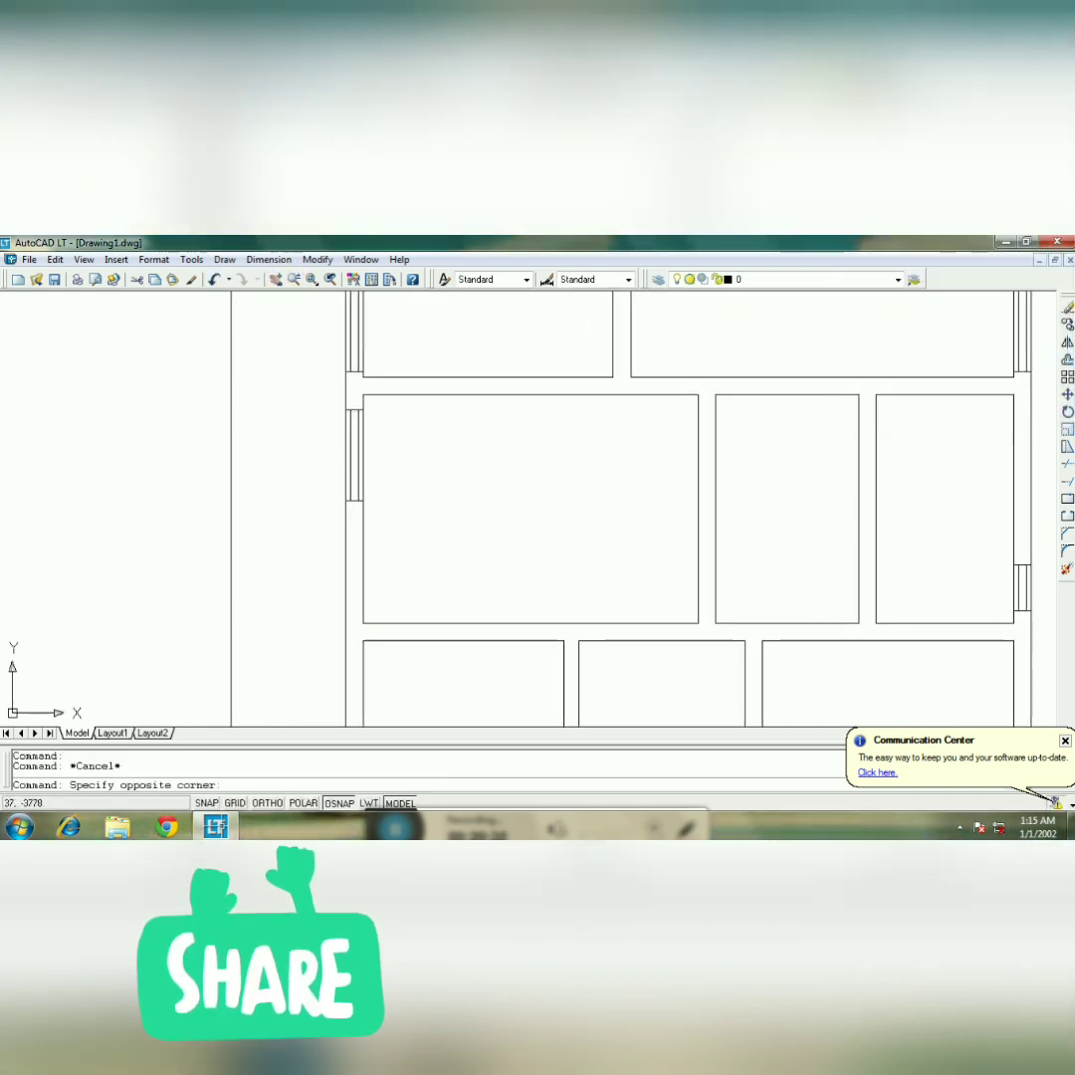
{"action": "left_click", "coordinate": [350, 403]}
{"action": "key", "text": "ctrl+c"}
- Paste the copied window into the left outer wall near the lower corner of the small room below
{"action": "key", "text": "ctrl+v"}
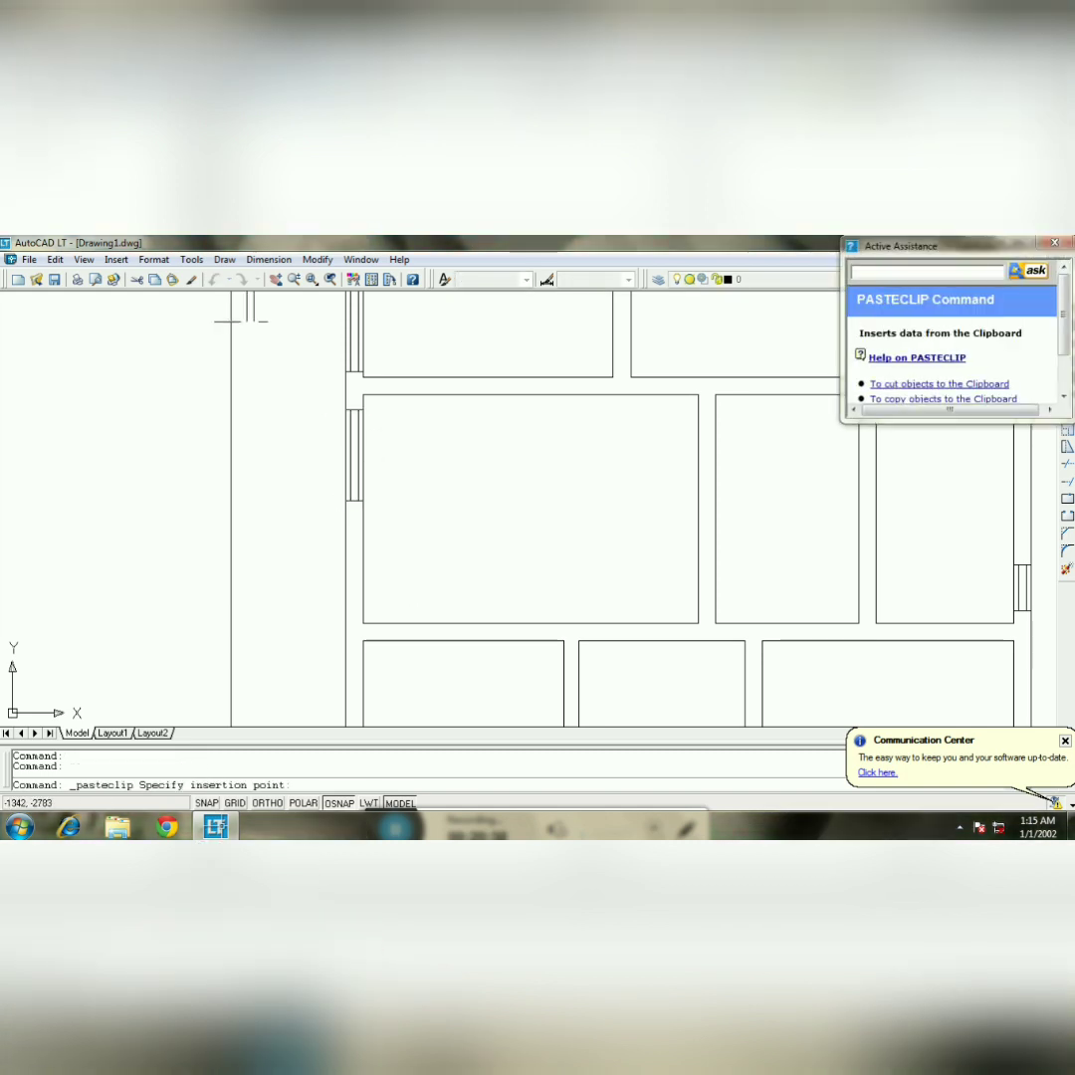
{"action": "left_click", "coordinate": [276, 281]}
{"action": "mouse_move", "coordinate": [481, 623]}
{"action": "left_mouse_down"}
{"action": "mouse_move", "coordinate": [487, 518]}
{"action": "mouse_move", "coordinate": [489, 535]}
{"action": "left_mouse_up"}
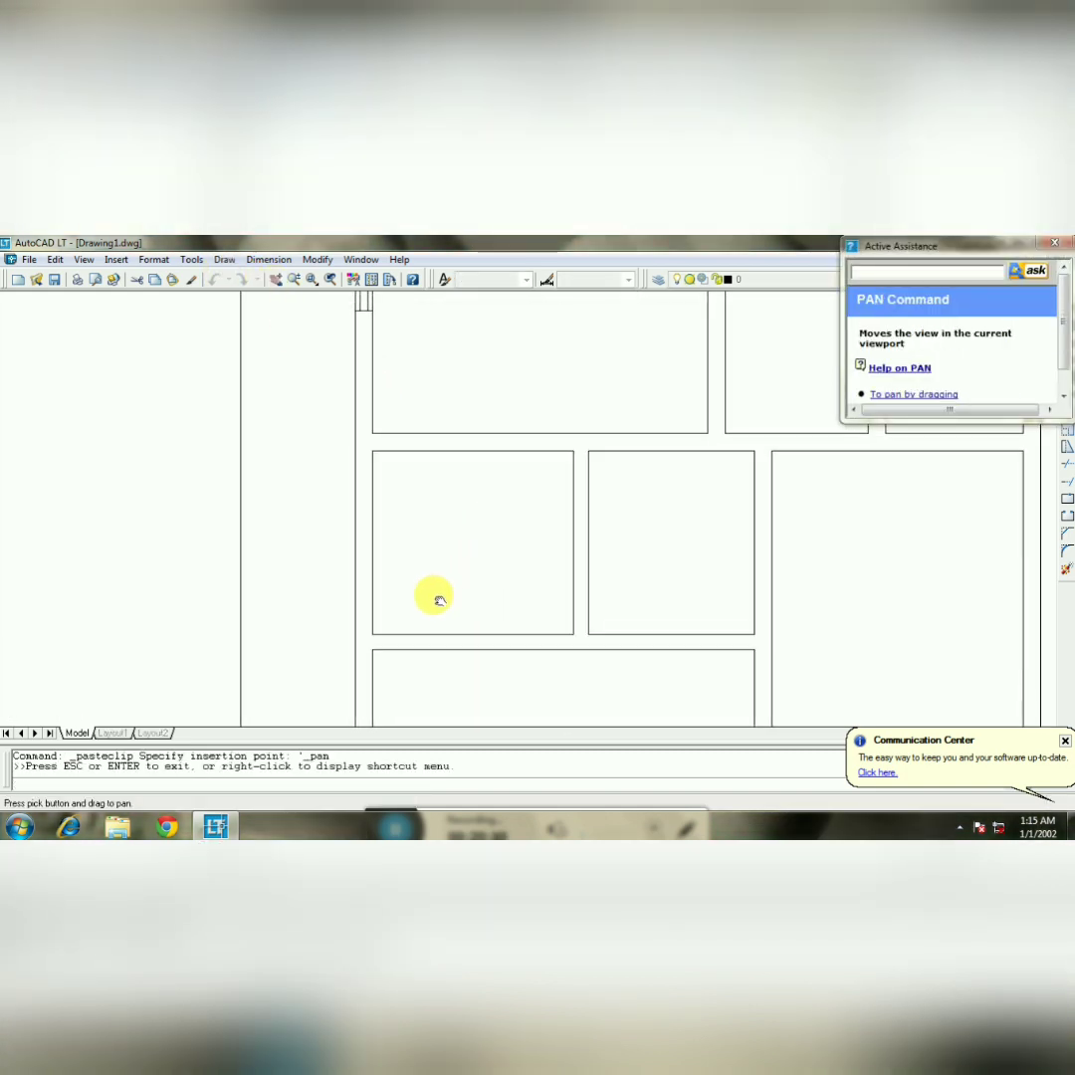
{"action": "key", "text": "Escape"}
{"action": "left_click", "coordinate": [355, 629]}
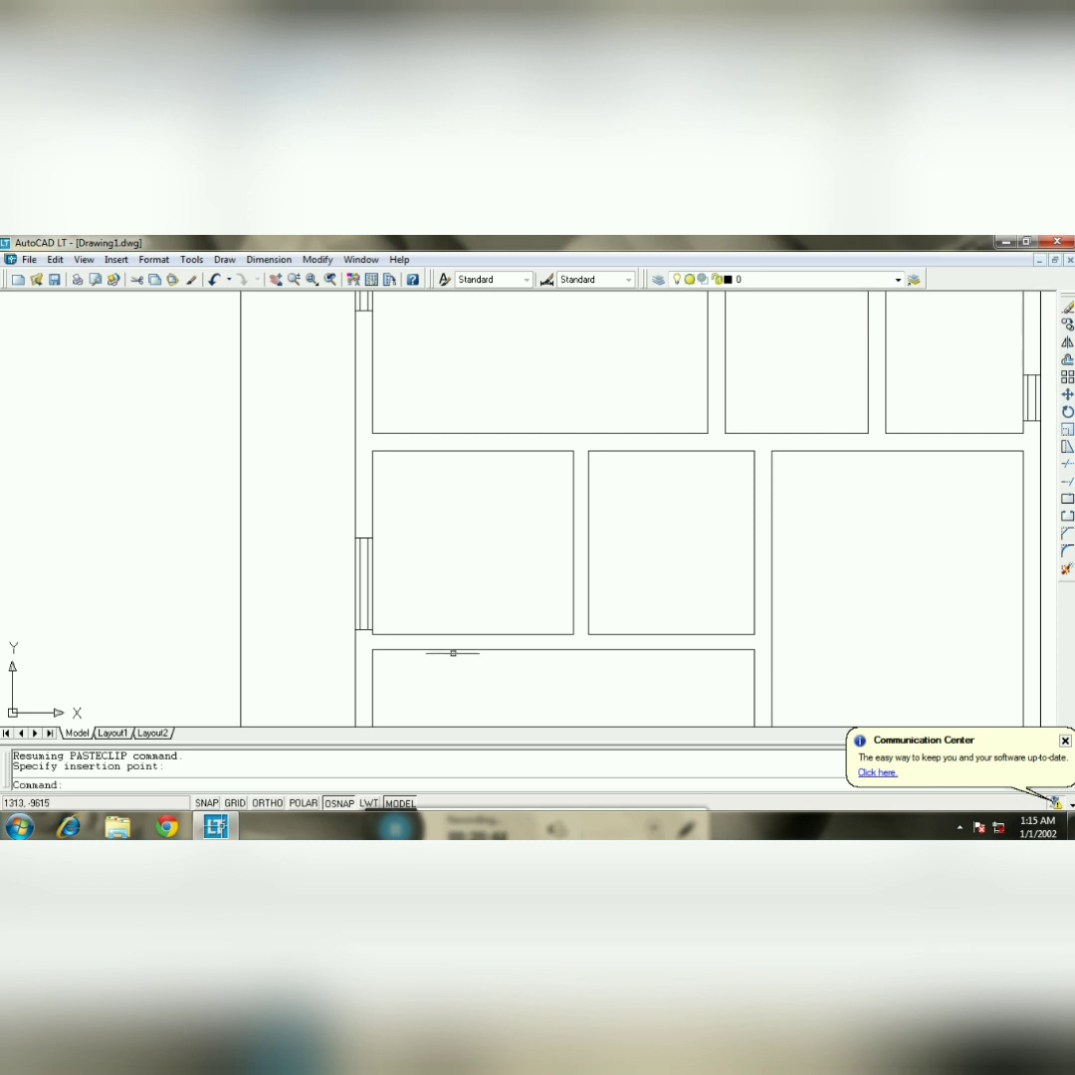
- Paste two copies of the window end to end into the left outer wall beside the large lower-left room
{"action": "left_click", "coordinate": [275, 281]}
{"action": "left_click_drag", "start_coordinate": [520, 610], "coordinate": [548, 487]}
{"action": "mouse_move", "coordinate": [470, 709]}
{"action": "left_mouse_down"}
{"action": "mouse_move", "coordinate": [533, 500]}
{"action": "mouse_move", "coordinate": [528, 602]}
{"action": "left_mouse_up"}
{"action": "left_click", "coordinate": [294, 283]}
{"action": "key", "text": "Escape"}
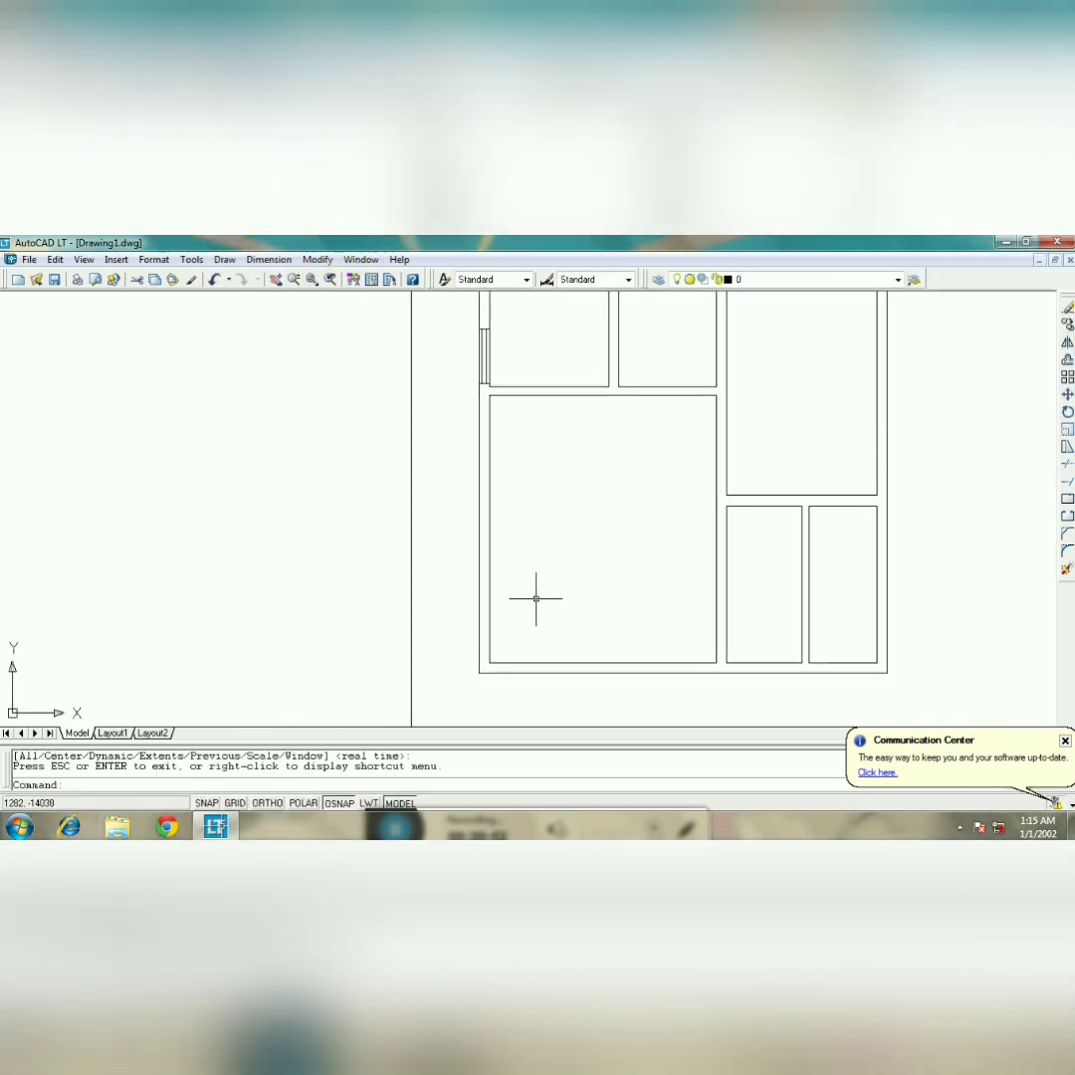
{"action": "key", "text": "ctrl+v"}
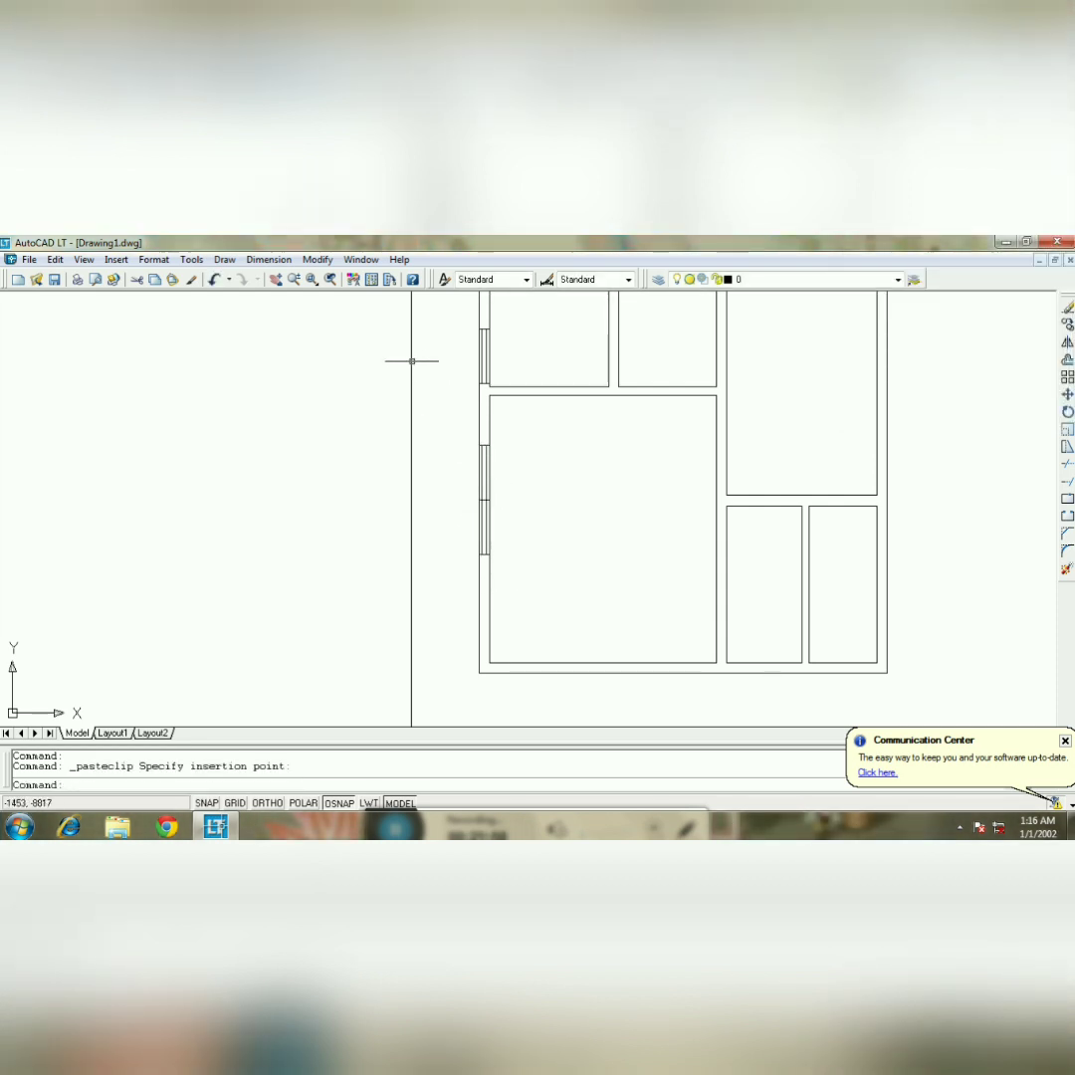
- Erase the dividing line between the two stacked windows in the large lower-left room's outer wall
{"action": "left_click", "coordinate": [296, 279]}
{"action": "left_click_drag", "start_coordinate": [428, 511], "coordinate": [486, 446]}
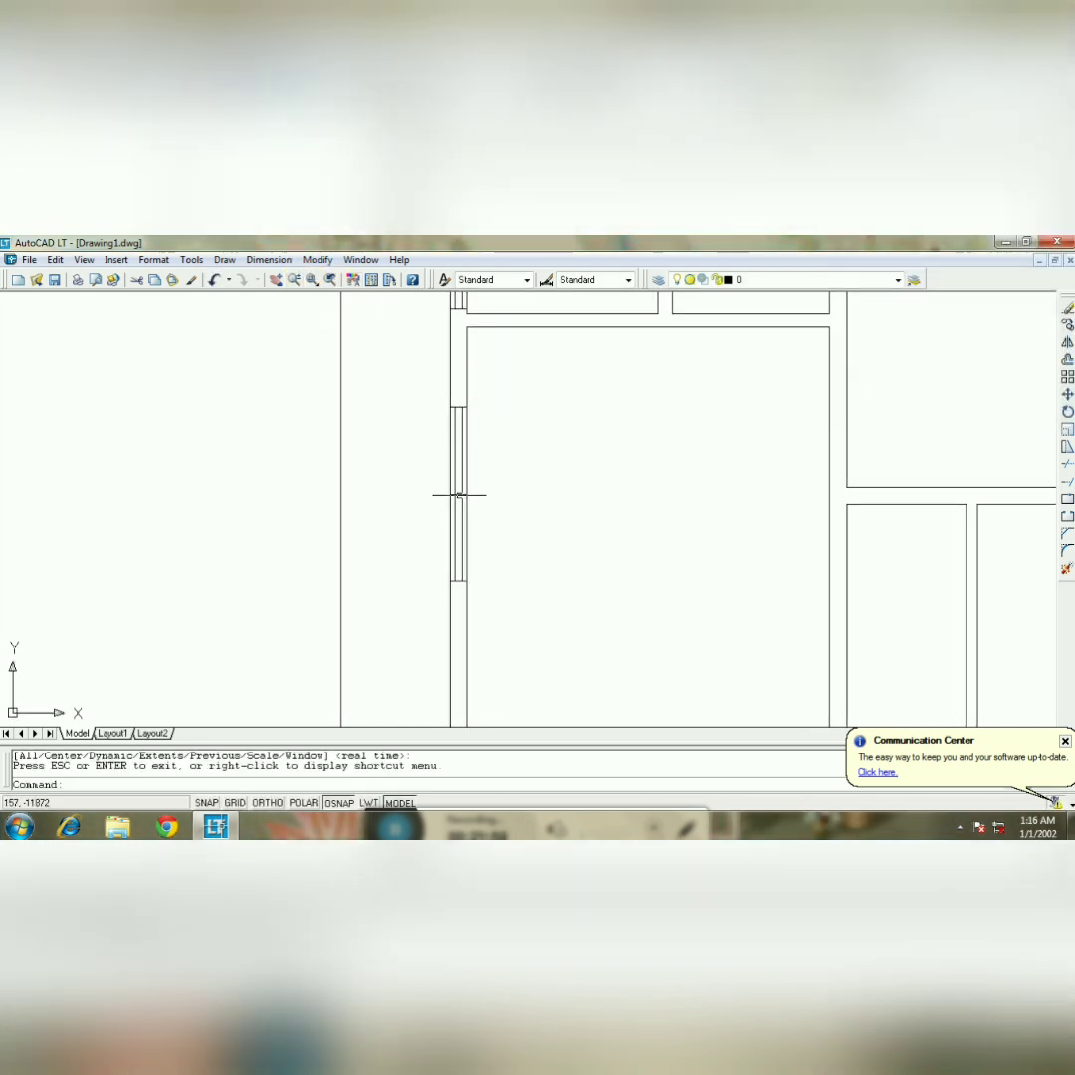
{"action": "left_click", "coordinate": [458, 495]}
{"action": "key", "text": "Delete"}
- Save the drawing in My Documents as an AutoCAD 2004 DWG, naming it with the person's name plus extra letters, and minimize the program window
{"action": "left_click", "coordinate": [278, 280]}
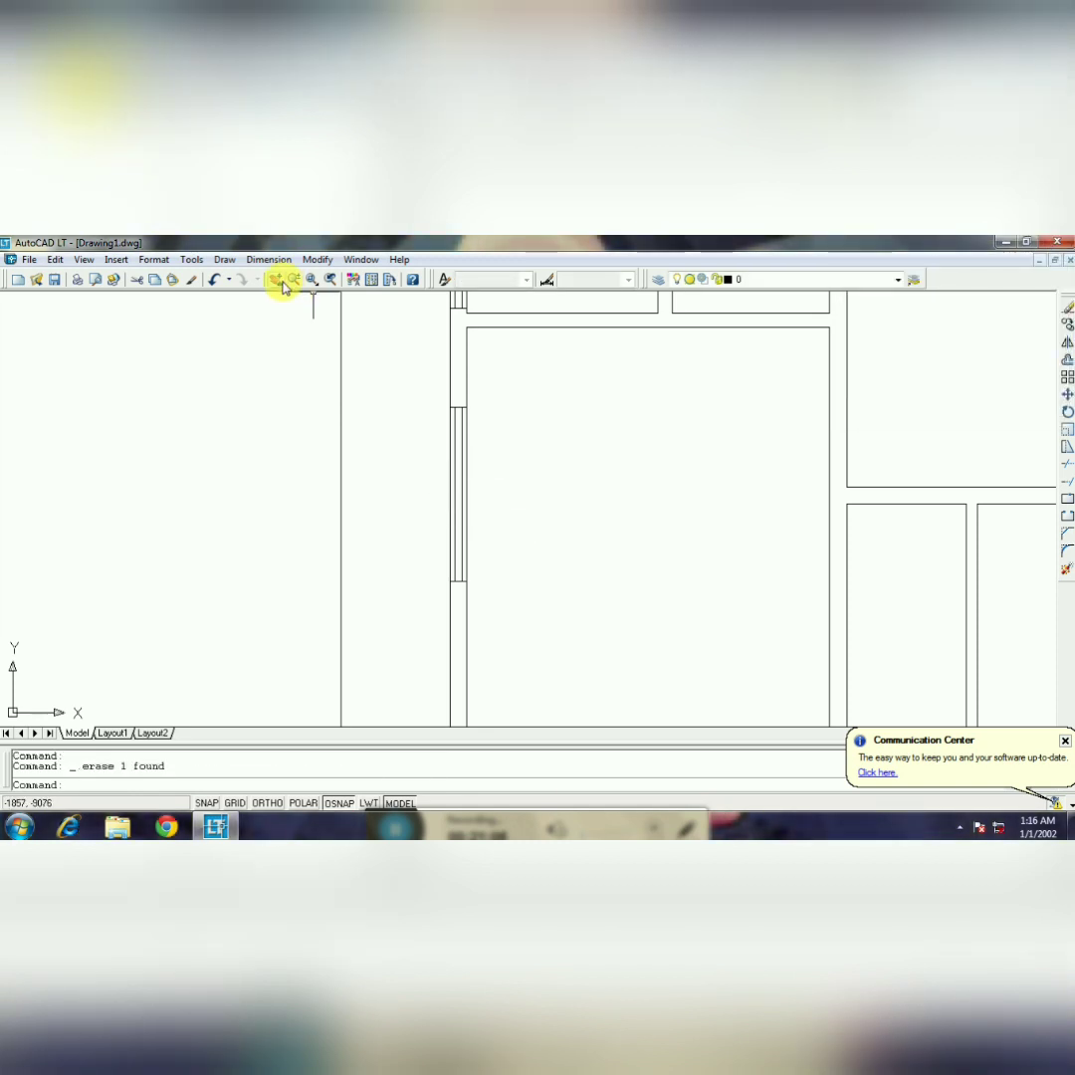
{"action": "mouse_move", "coordinate": [477, 509]}
{"action": "left_mouse_down"}
{"action": "mouse_move", "coordinate": [441, 585]}
{"action": "mouse_move", "coordinate": [456, 643]}
{"action": "mouse_move", "coordinate": [405, 655]}
{"action": "mouse_move", "coordinate": [391, 595]}
{"action": "left_mouse_up"}
{"action": "key", "text": "Escape"}
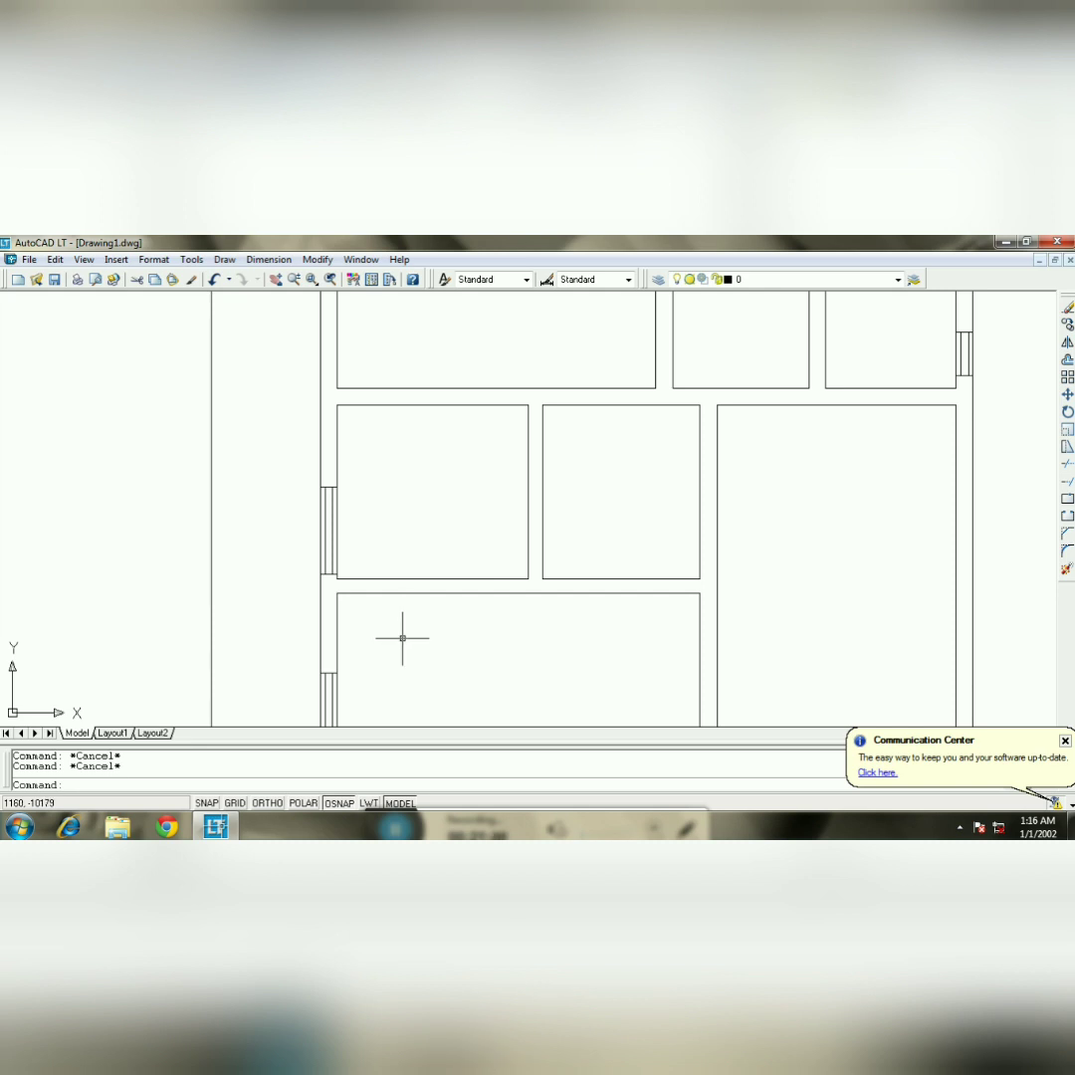
{"action": "key", "text": "ctrl+s"}
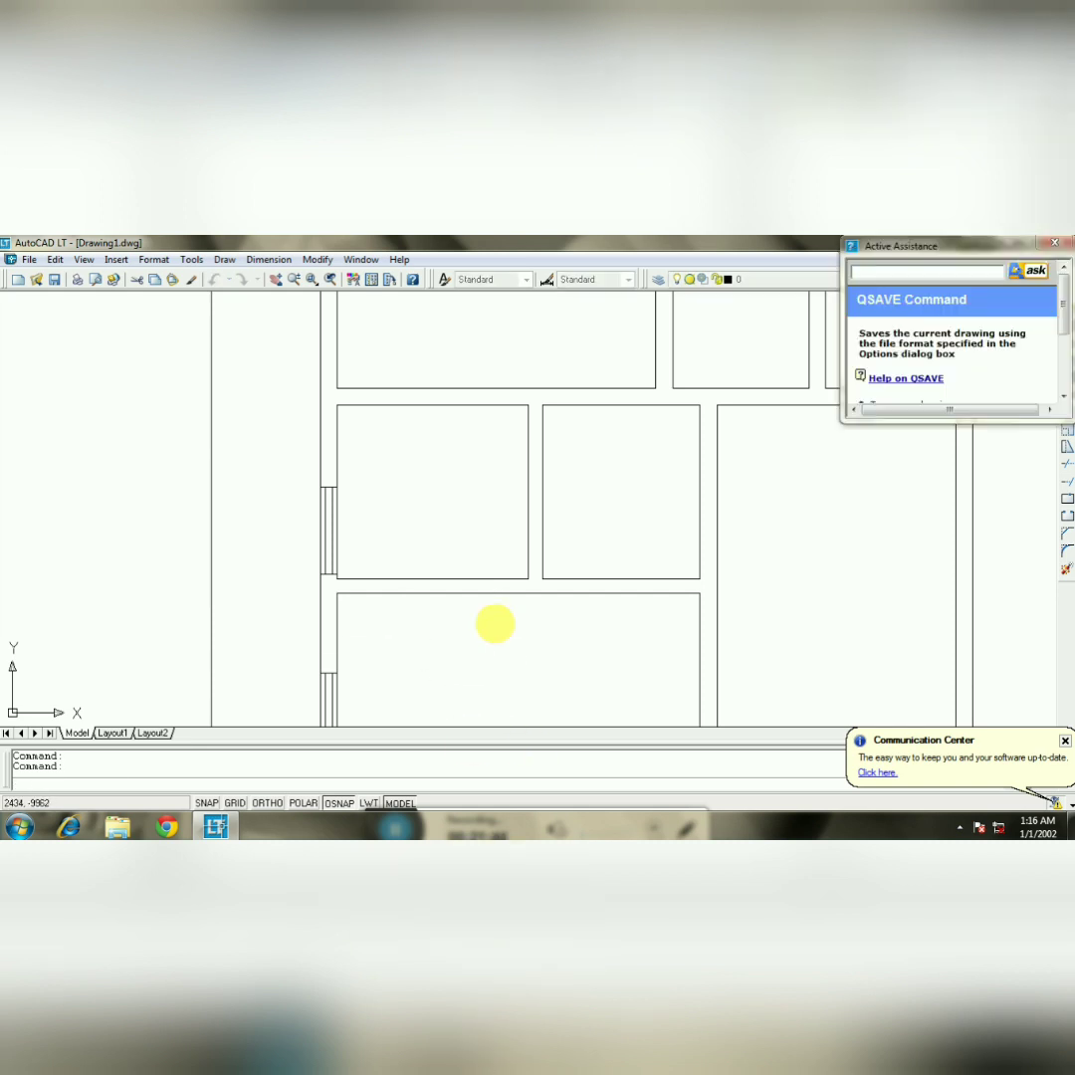
{"action": "type", "text": "SACHIN CCCCCCCC"}
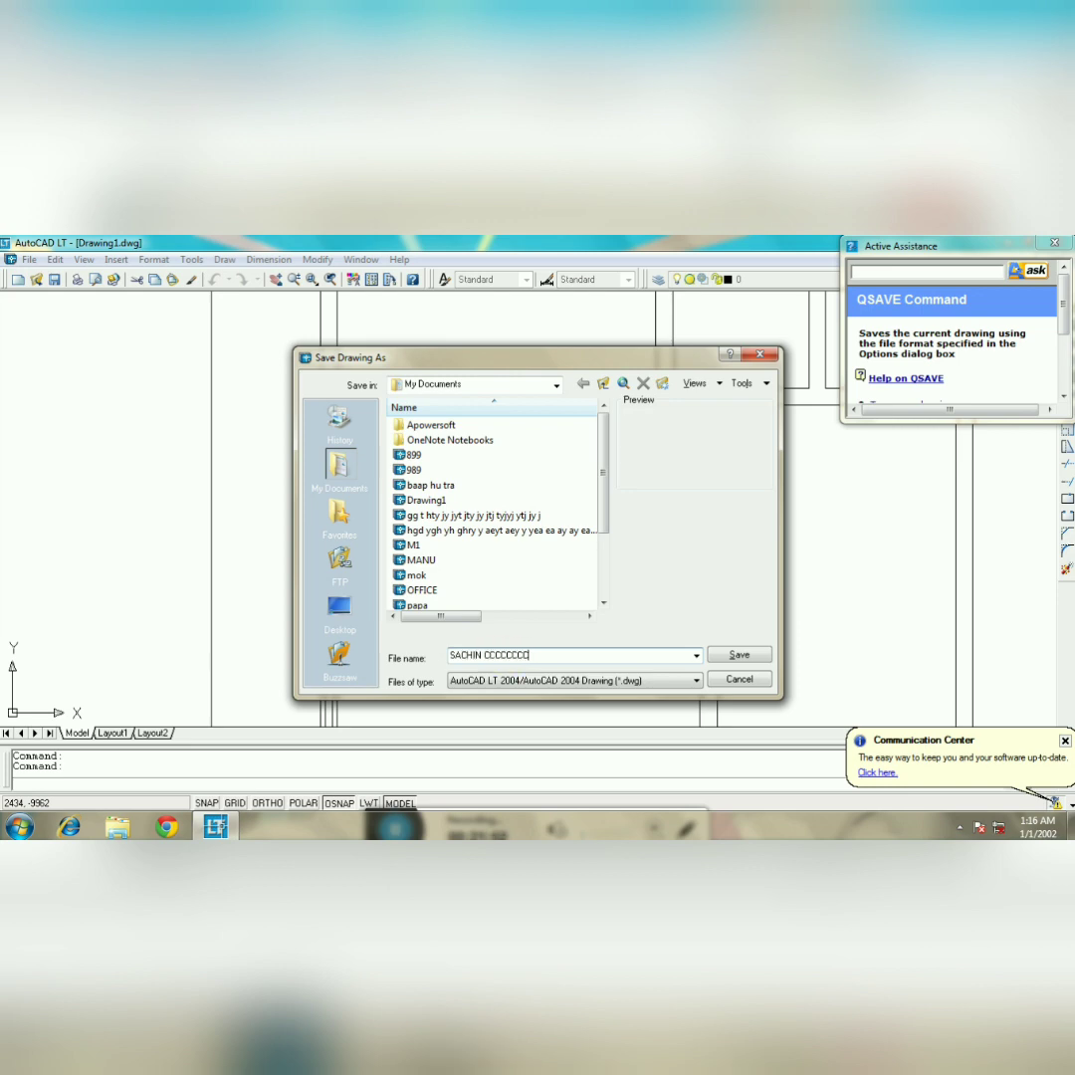
{"action": "left_click", "coordinate": [740, 654]}
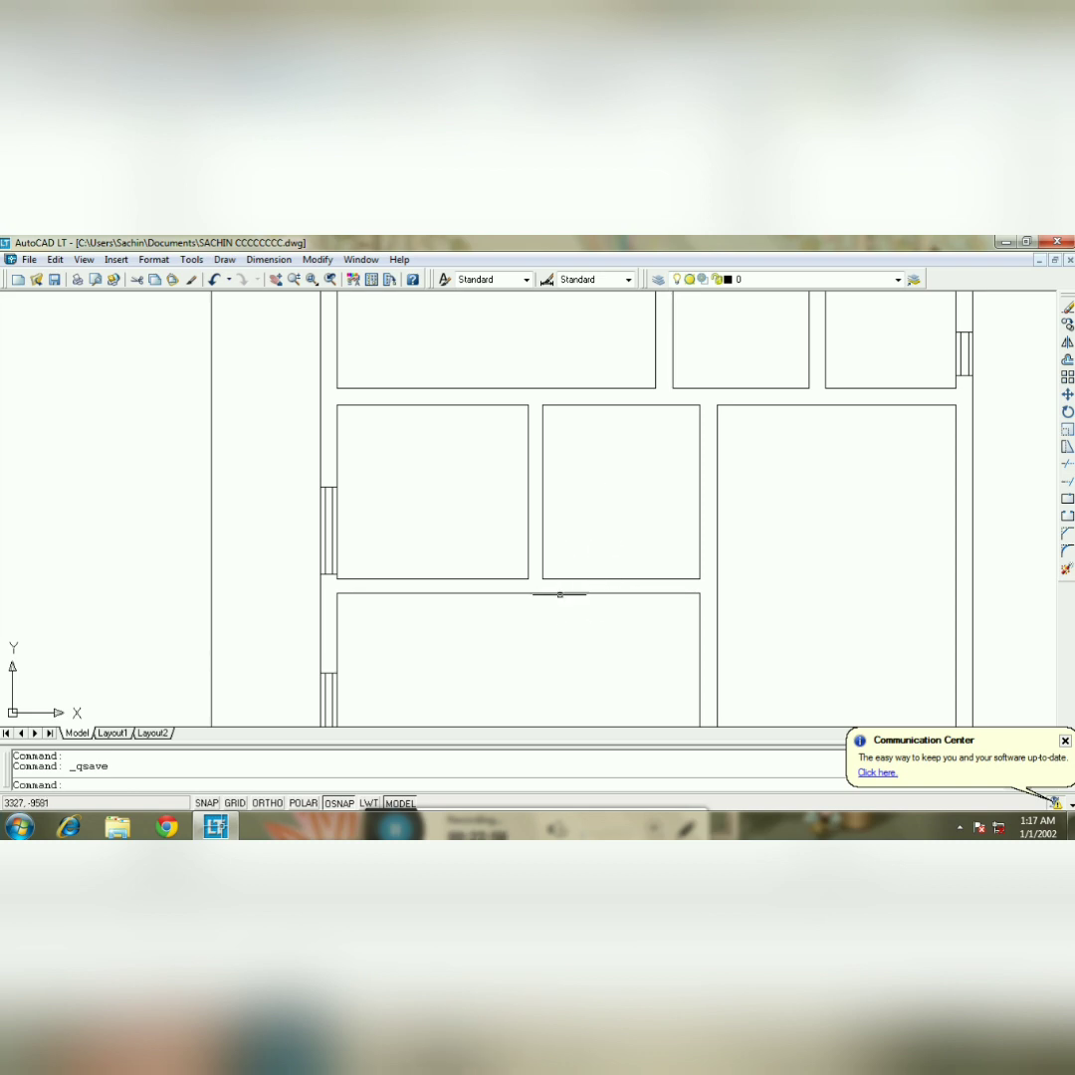
{"action": "left_click", "coordinate": [1006, 242]}
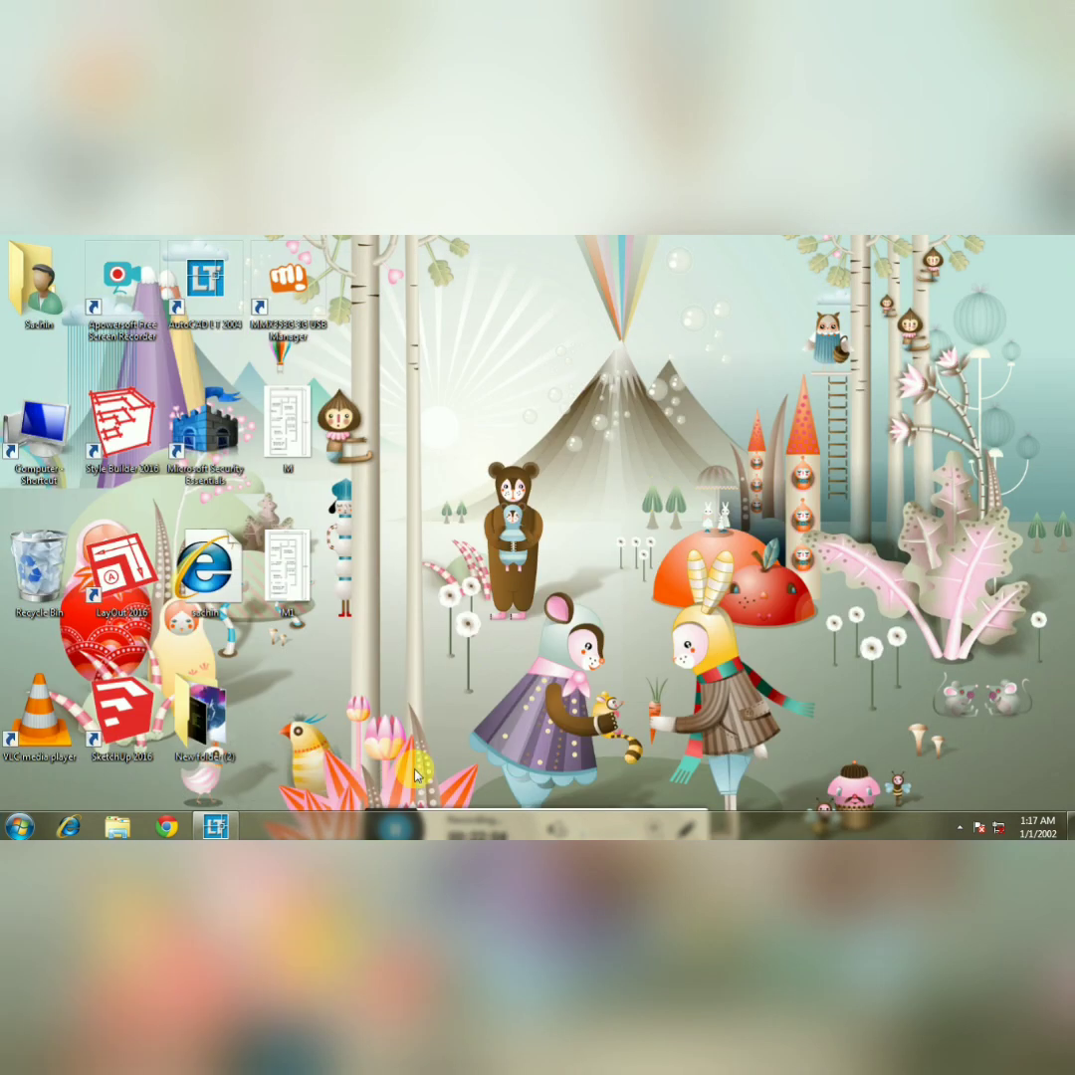